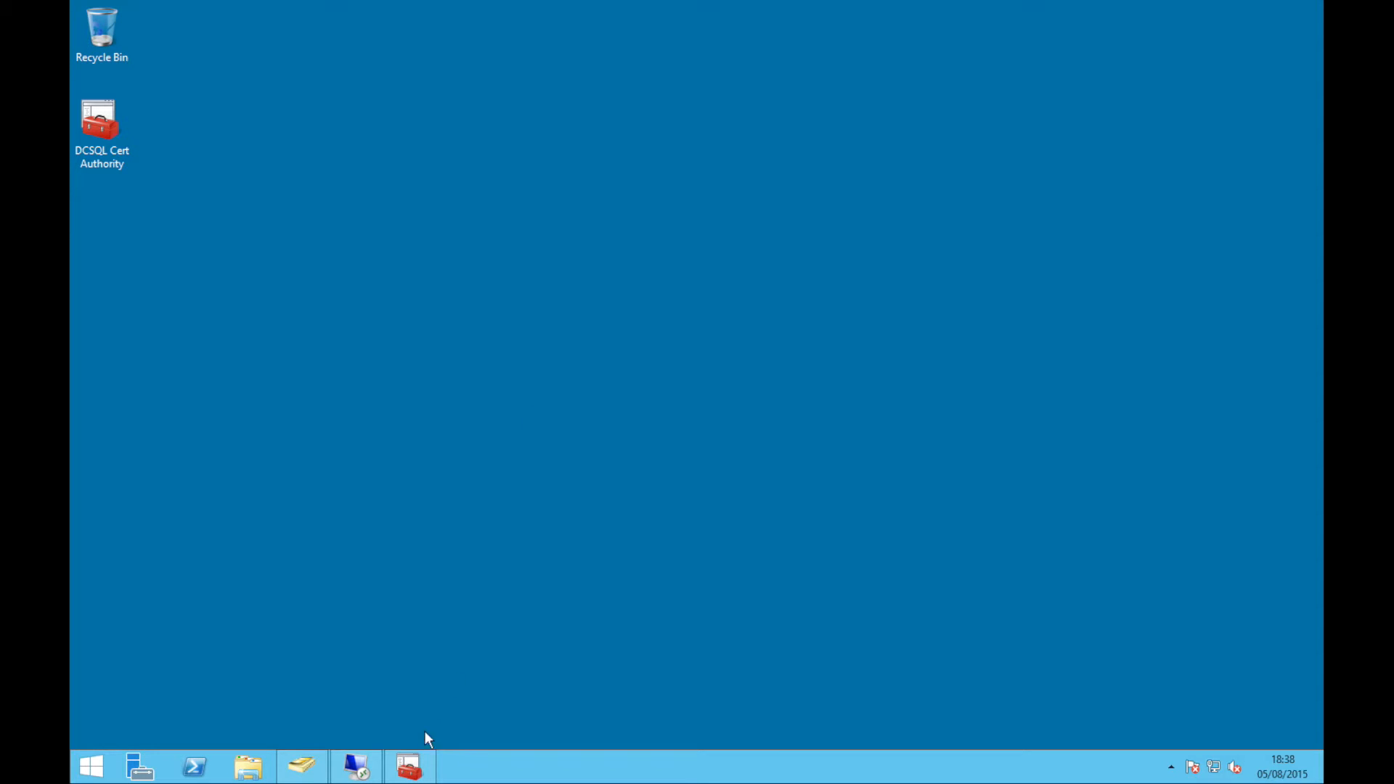
# Show DCSQL among the contoso.local Domain Controllers in ADUC, then go back to the dcsql.contoso.local remote session
pyautogui.click(323, 763)
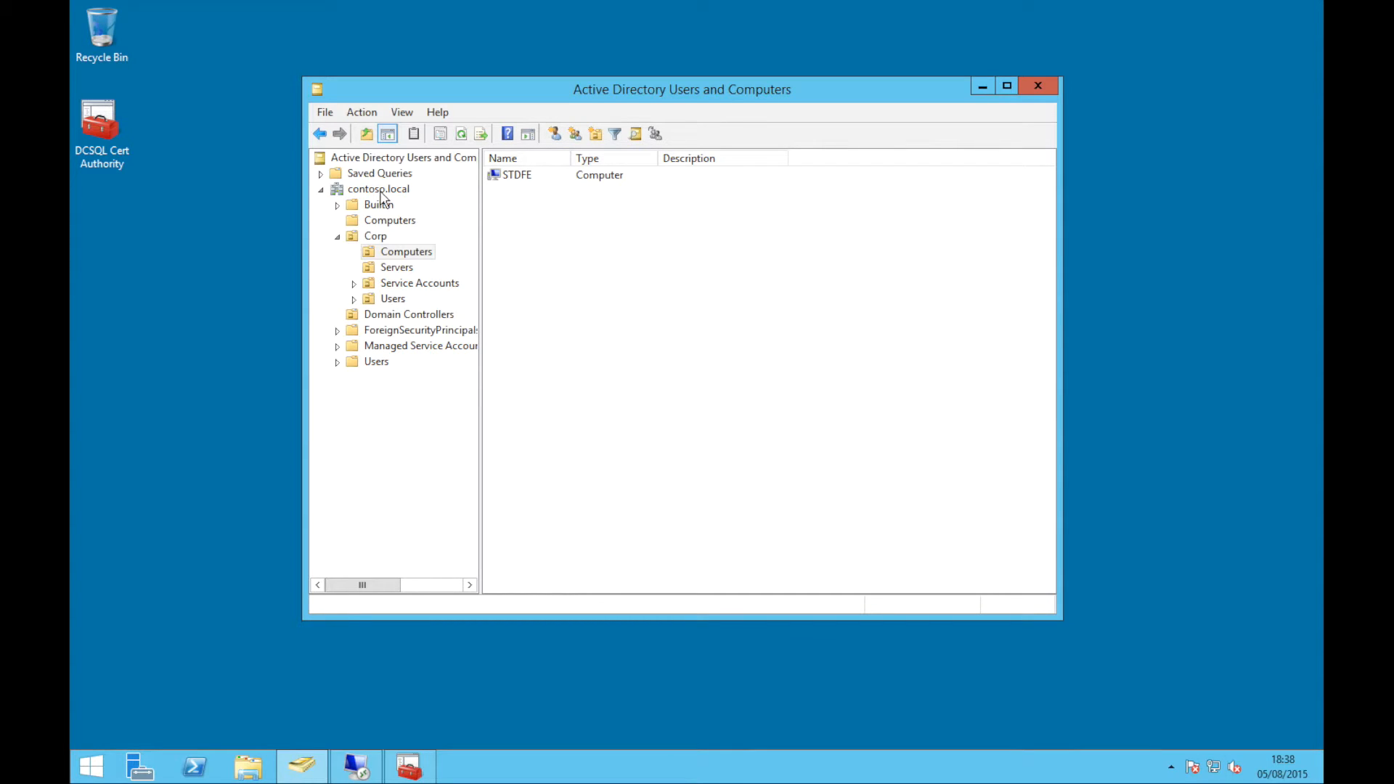
pyautogui.click(425, 314)
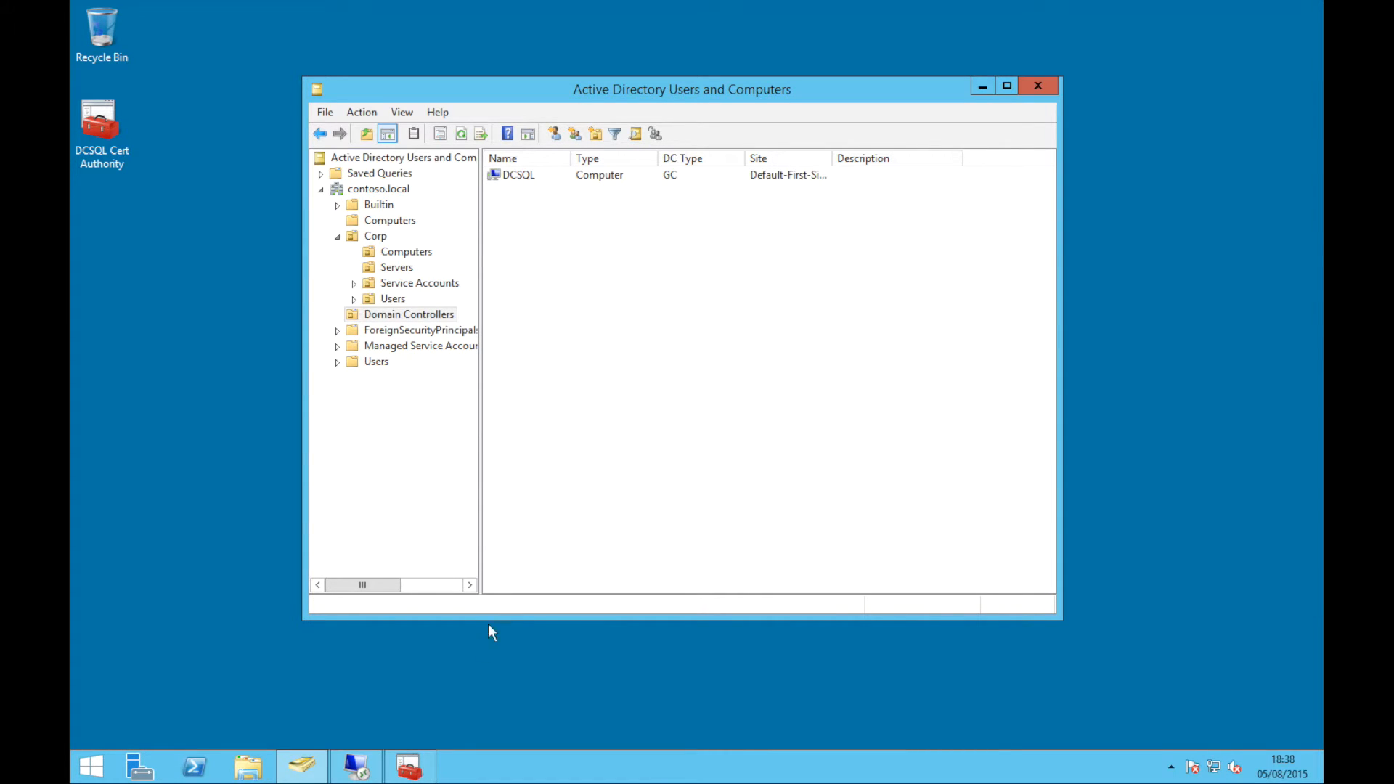
pyautogui.click(357, 766)
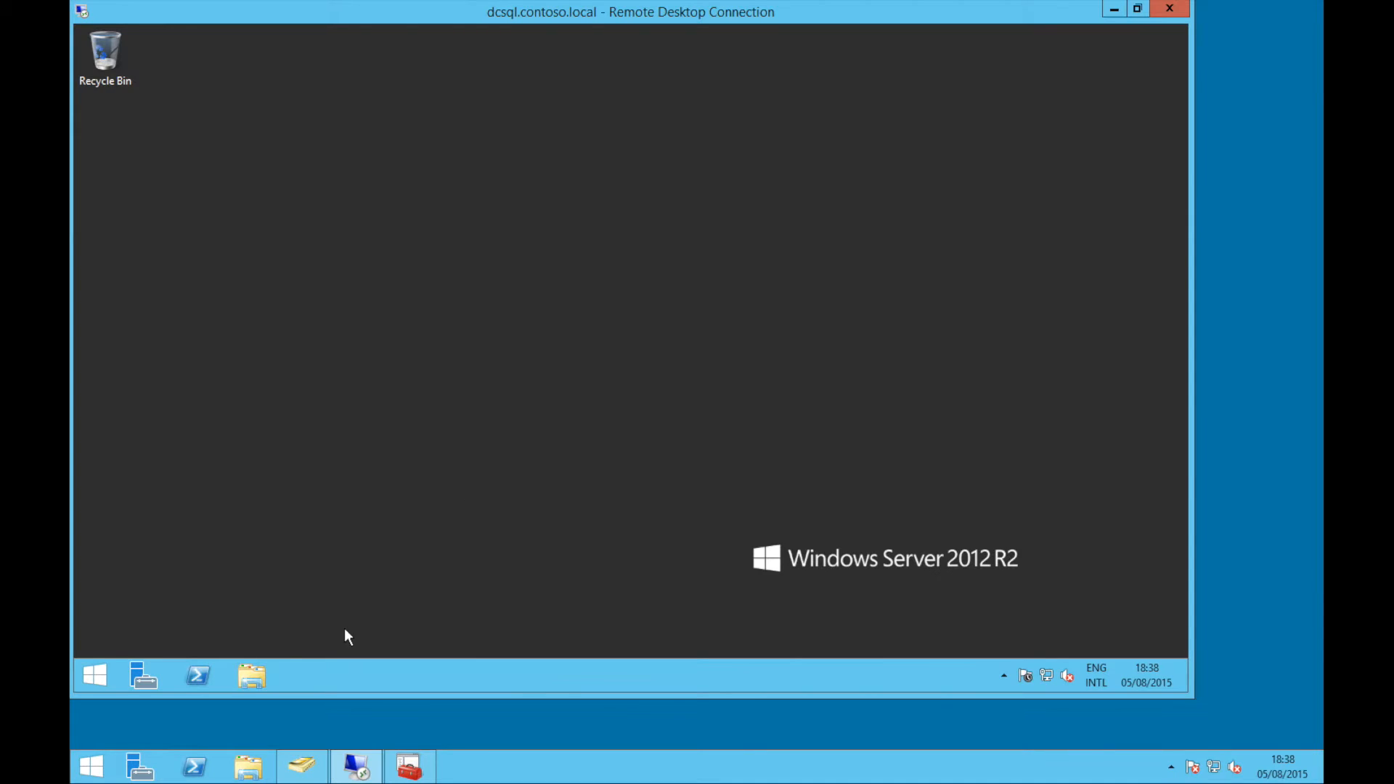
# View the RootCA certification authority in the DCSQL Cert Authority console
pyautogui.click(409, 767)
pyautogui.click(247, 257)
pyautogui.click(305, 272)
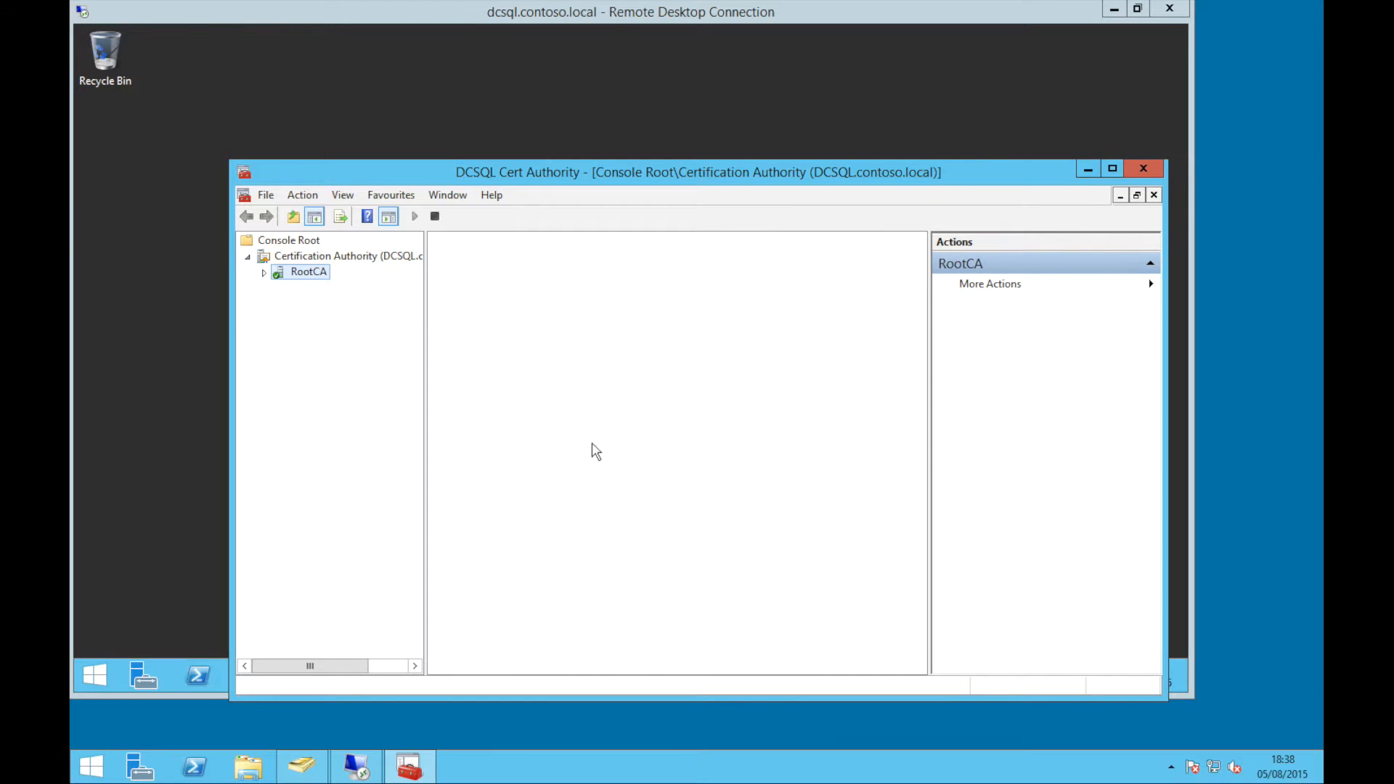
# Minimize the Cert Authority console, remote session and ADUC, and bring up This PC
pyautogui.click(1086, 171)
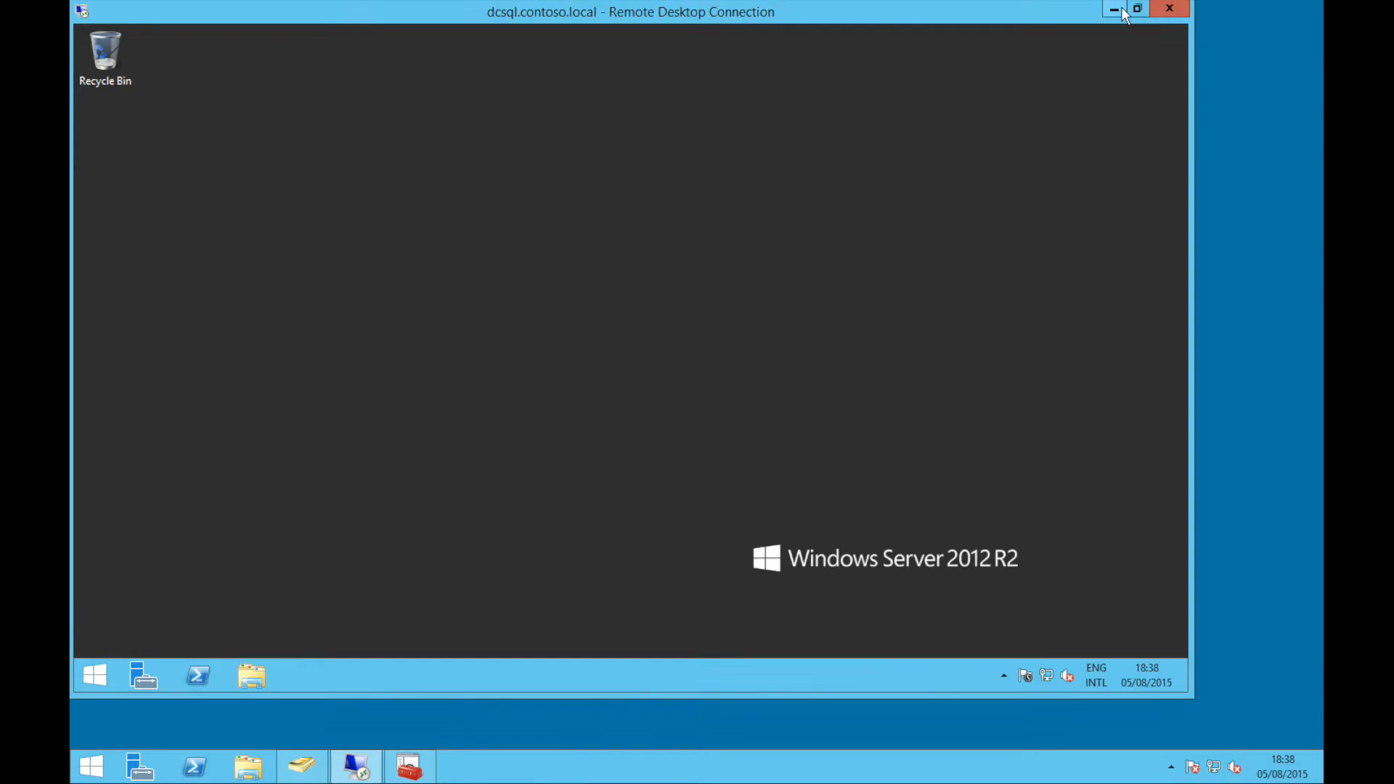
pyautogui.click(1122, 9)
pyautogui.click(992, 94)
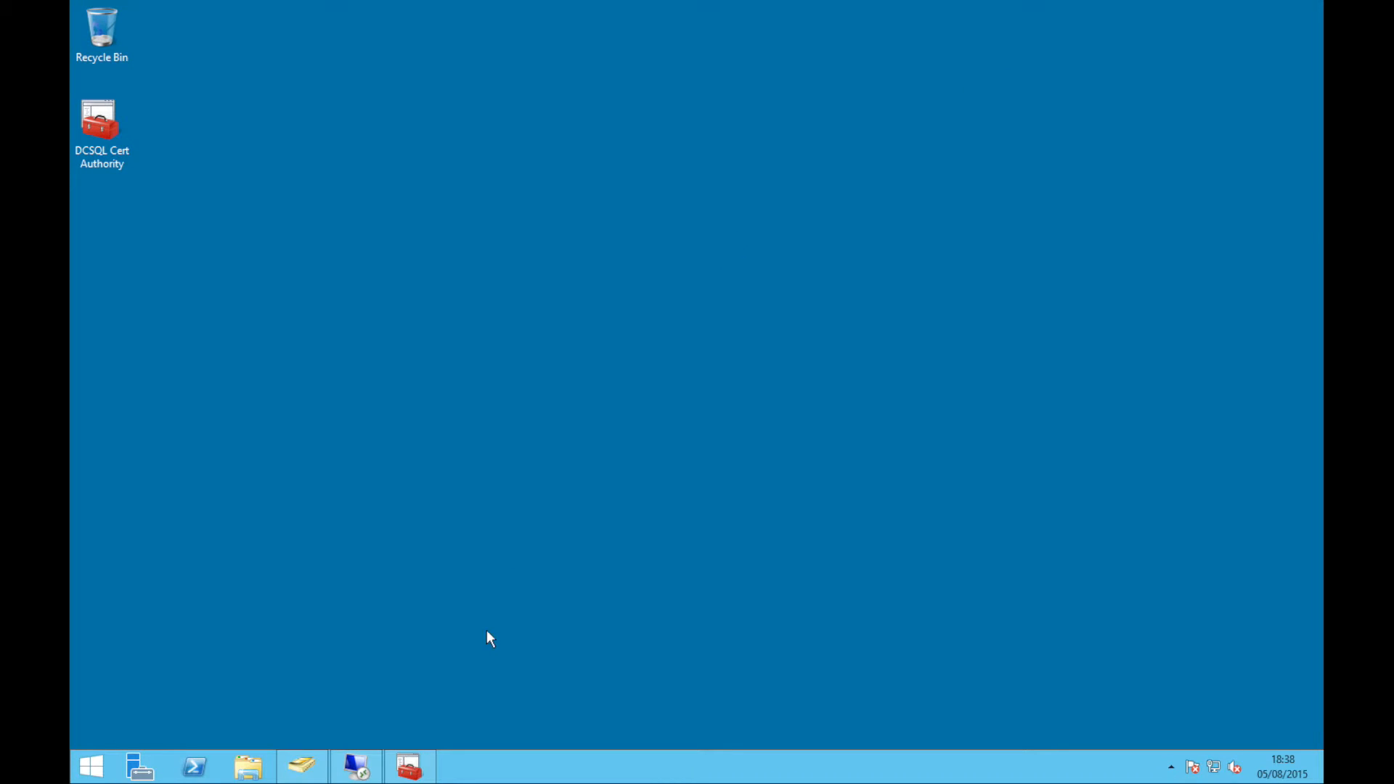
pyautogui.click(248, 768)
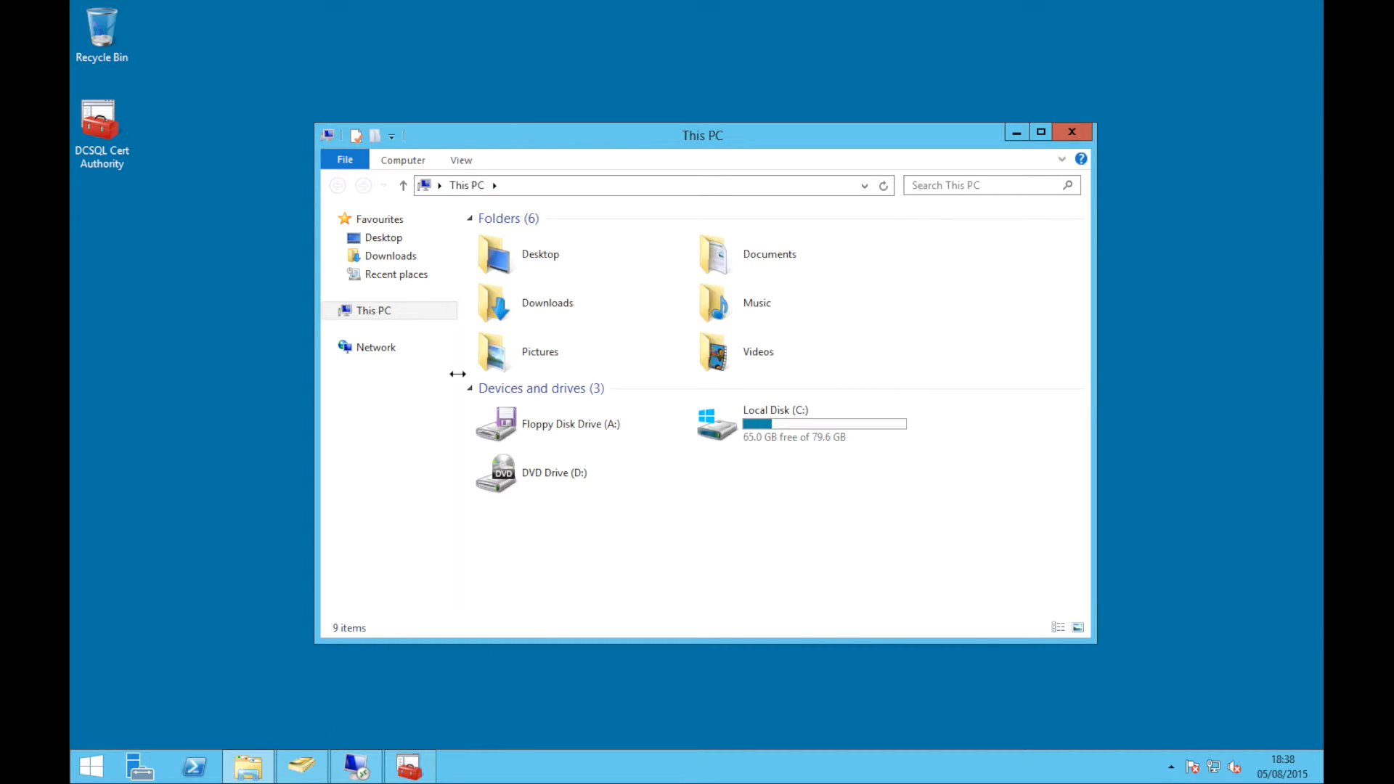
# Check This PC's system properties showing server STDFE in contoso.local, then close them
pyautogui.rightClick(390, 312)
pyautogui.click(468, 520)
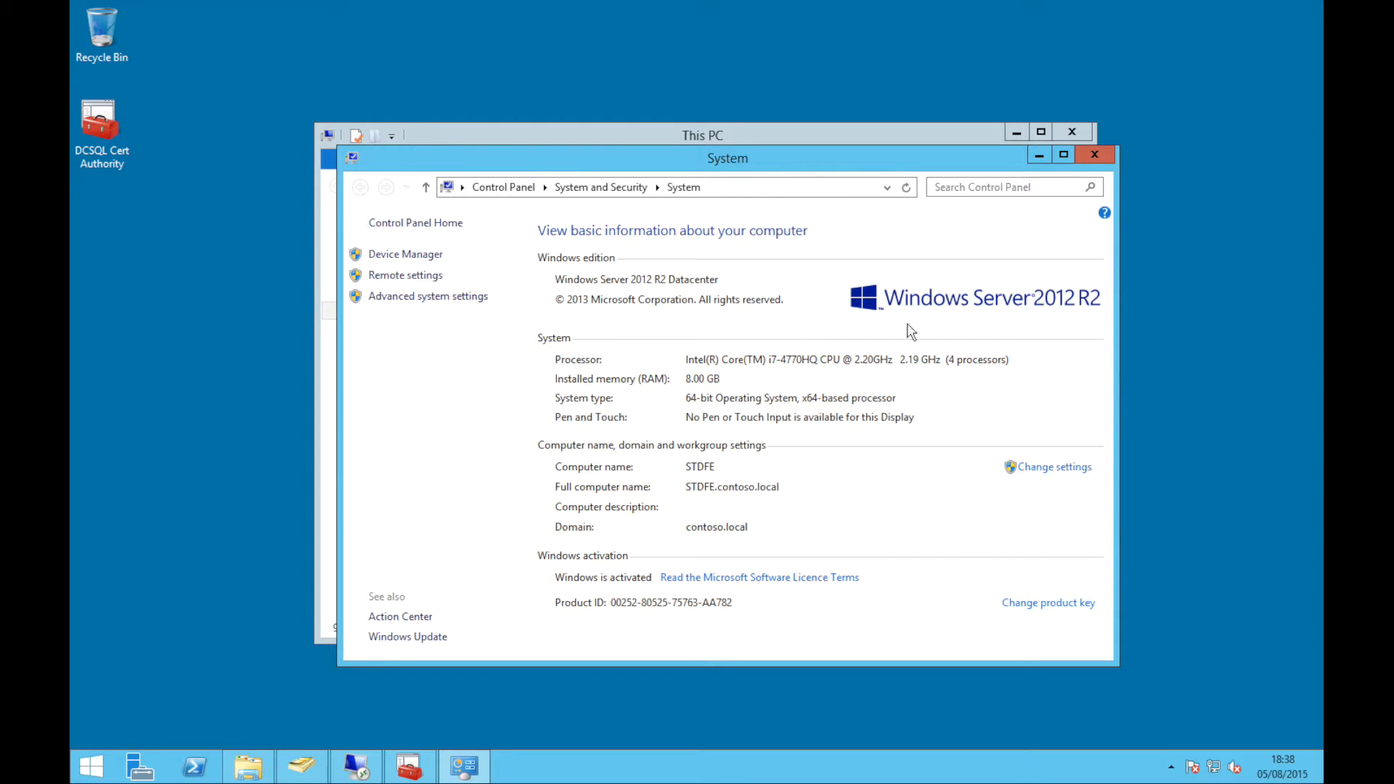
pyautogui.click(1092, 156)
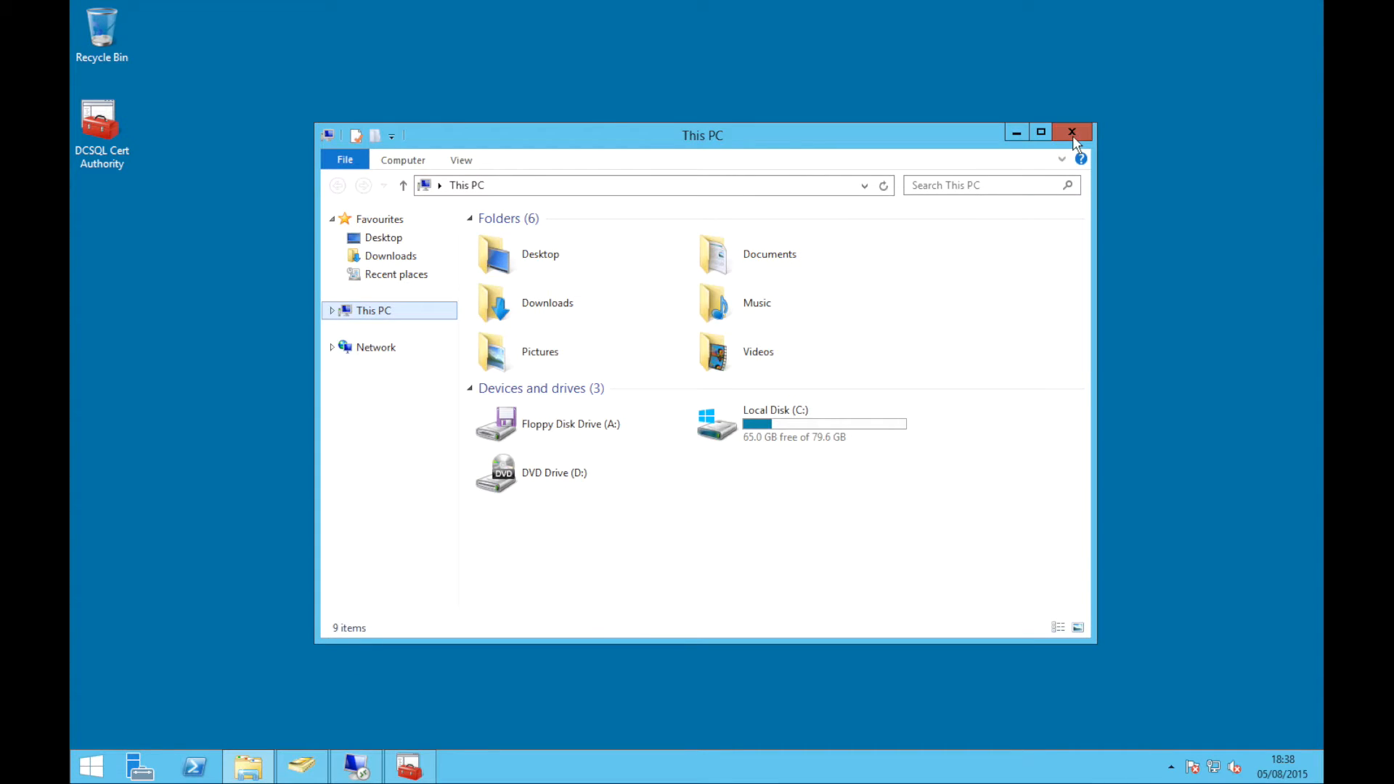
pyautogui.click(1074, 135)
# Review the server's CPU on Task Manager's Performance tab
pyautogui.rightClick(726, 774)
pyautogui.click(753, 726)
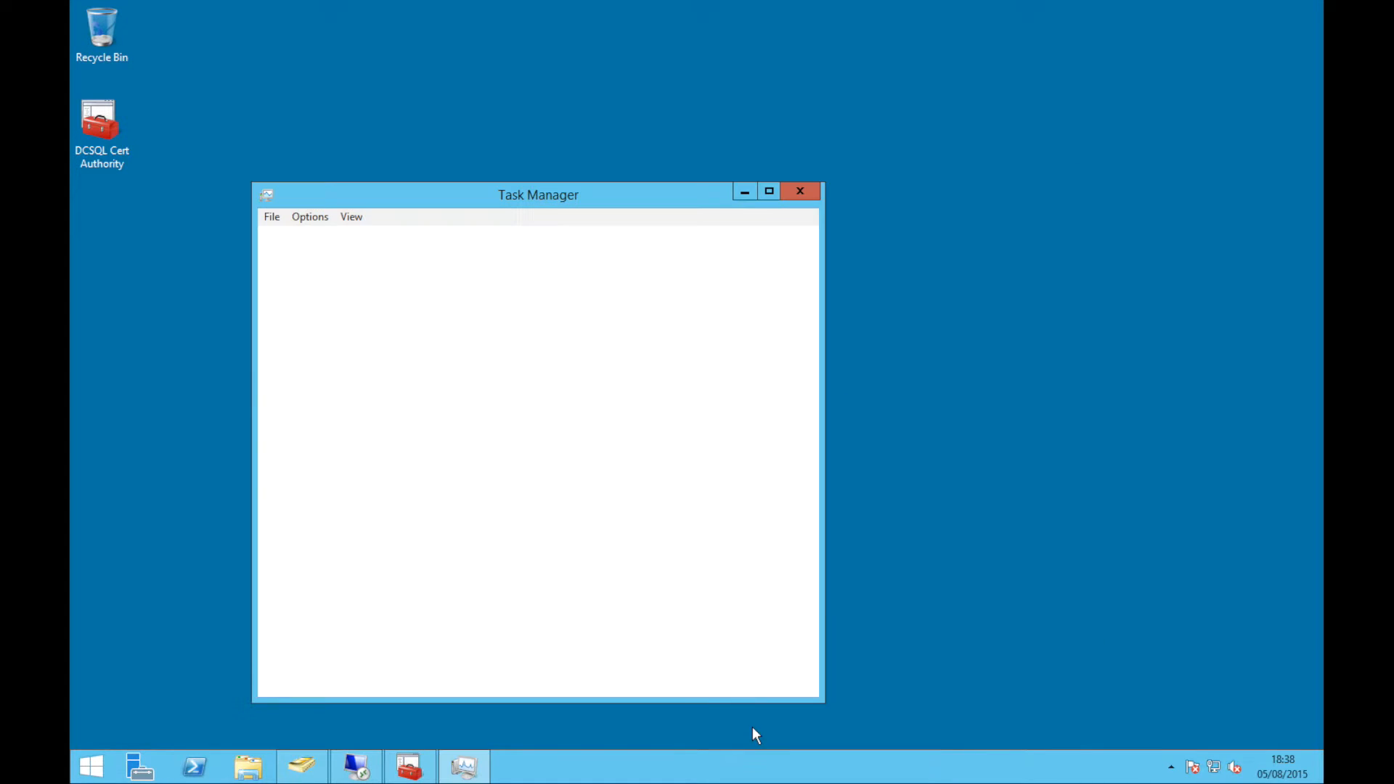
pyautogui.click(351, 240)
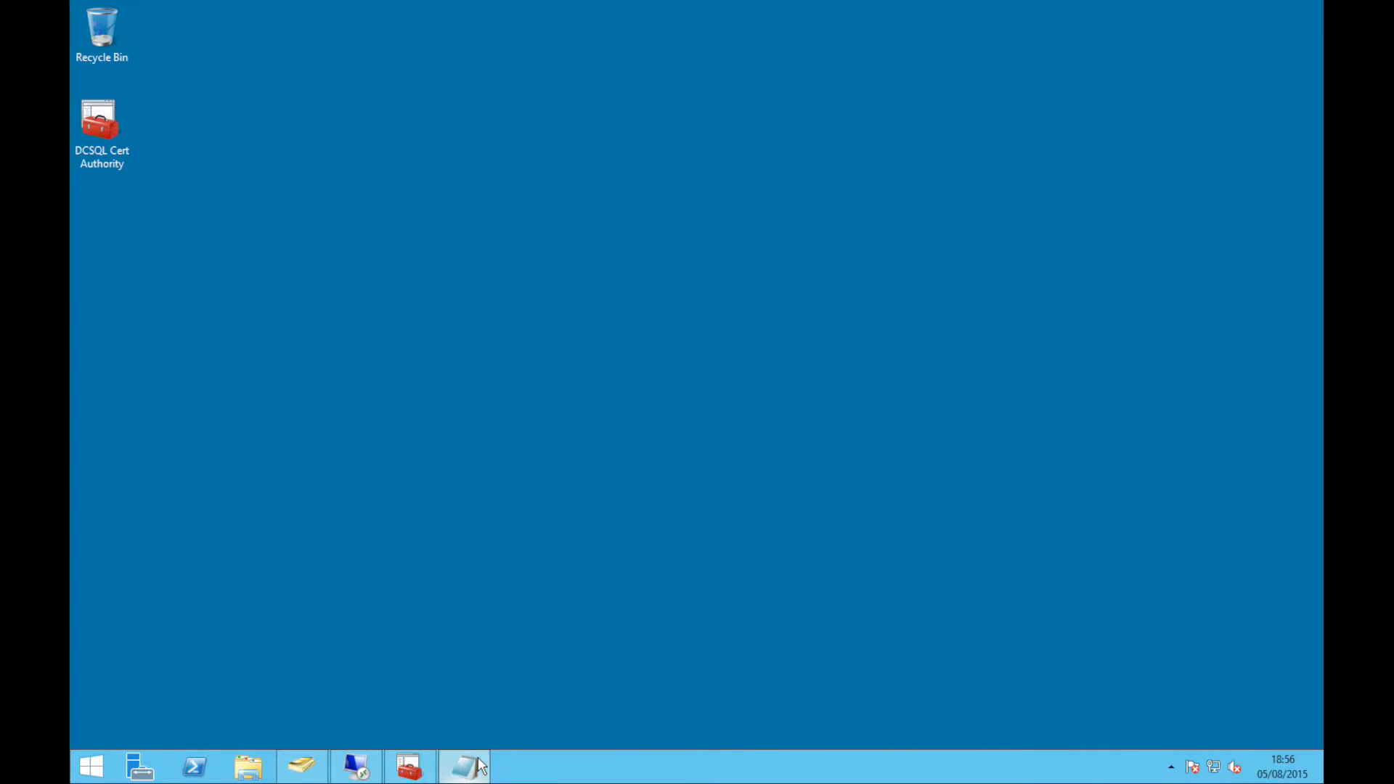
# Check that the d:\sources\sxs source path matches the install DVD in drive D:
pyautogui.click(478, 755)
pyautogui.click(483, 402)
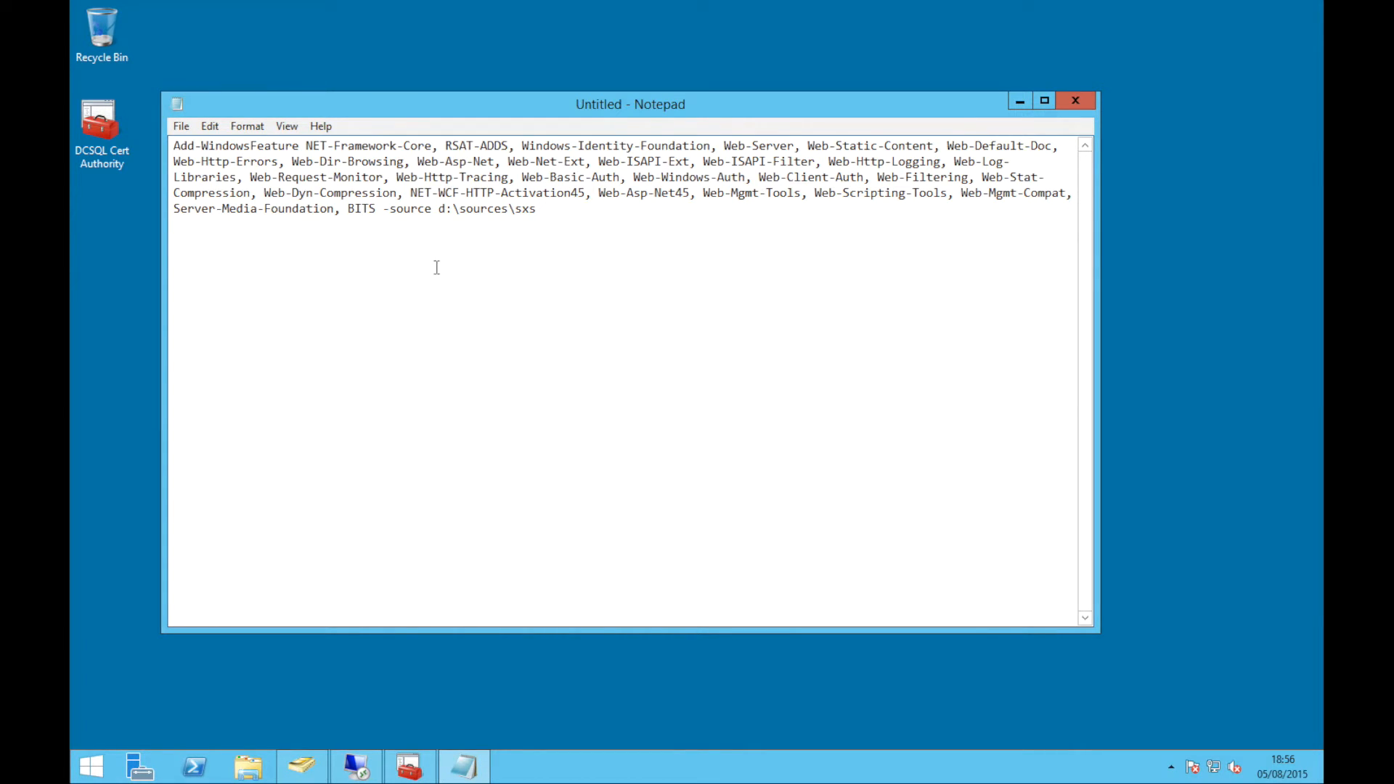
pyautogui.moveTo(439, 209); pyautogui.dragTo(538, 211)
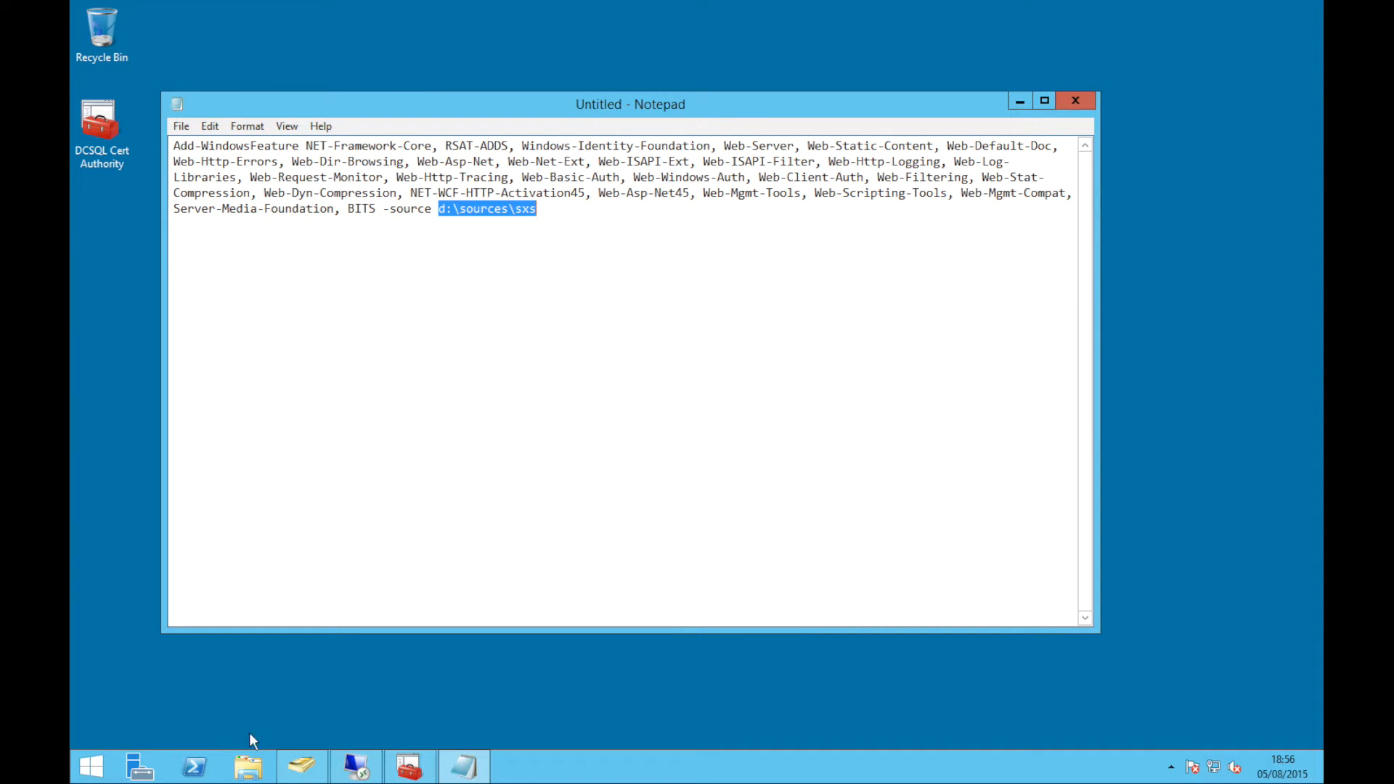
pyautogui.click(249, 766)
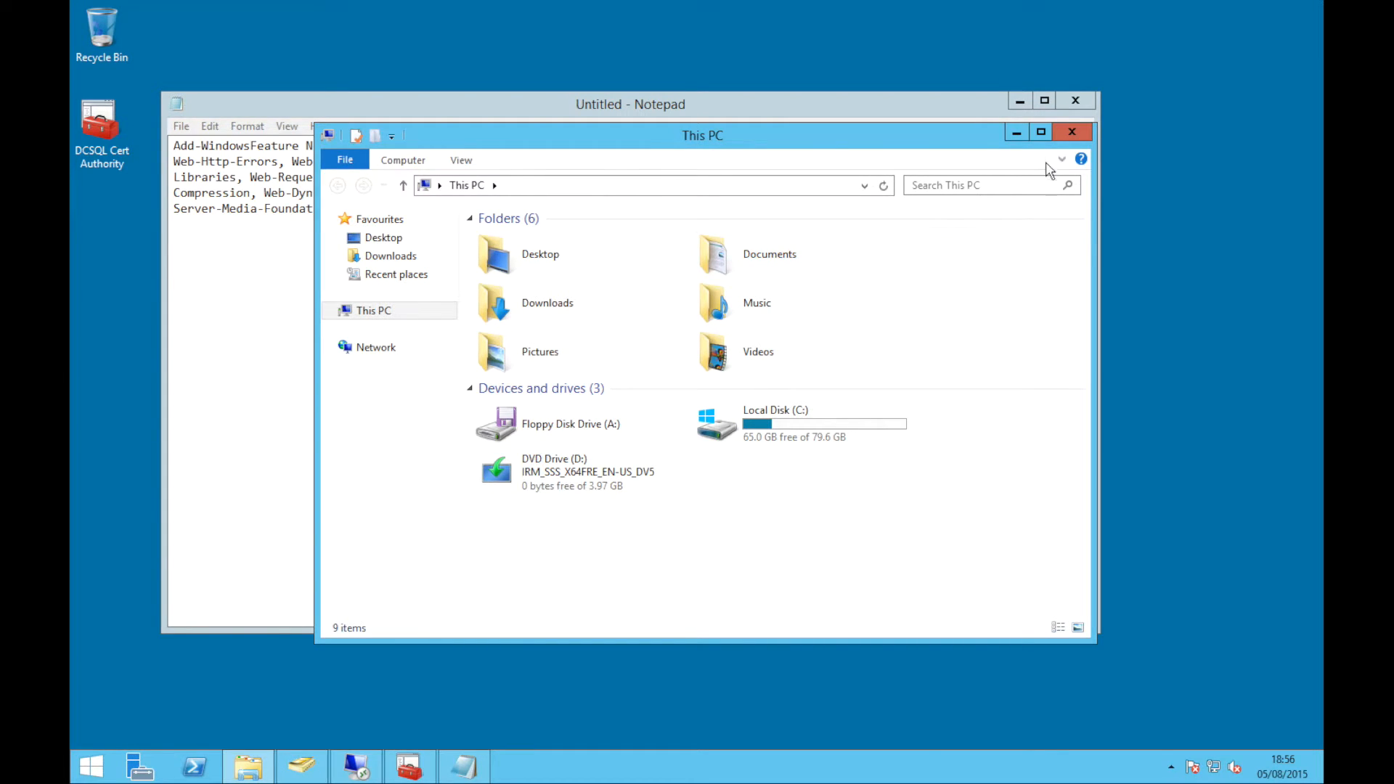
pyautogui.click(1071, 132)
pyautogui.click(617, 261)
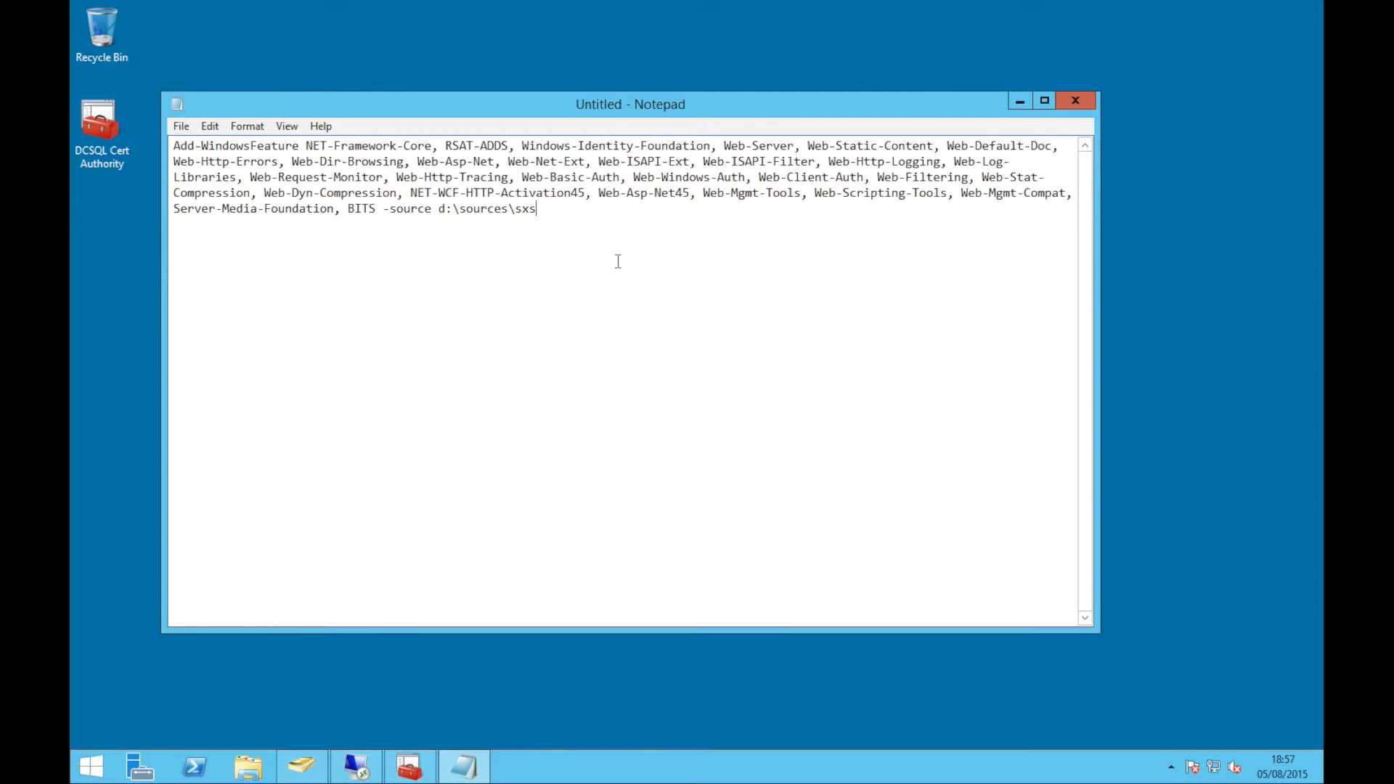
# Copy the whole Add-WindowsFeature command and search Start for powershell
pyautogui.hotkey('ctrl', 'a')
pyautogui.hotkey('ctrl', 'c')
pyautogui.press('super')
pyautogui.write('powersh')
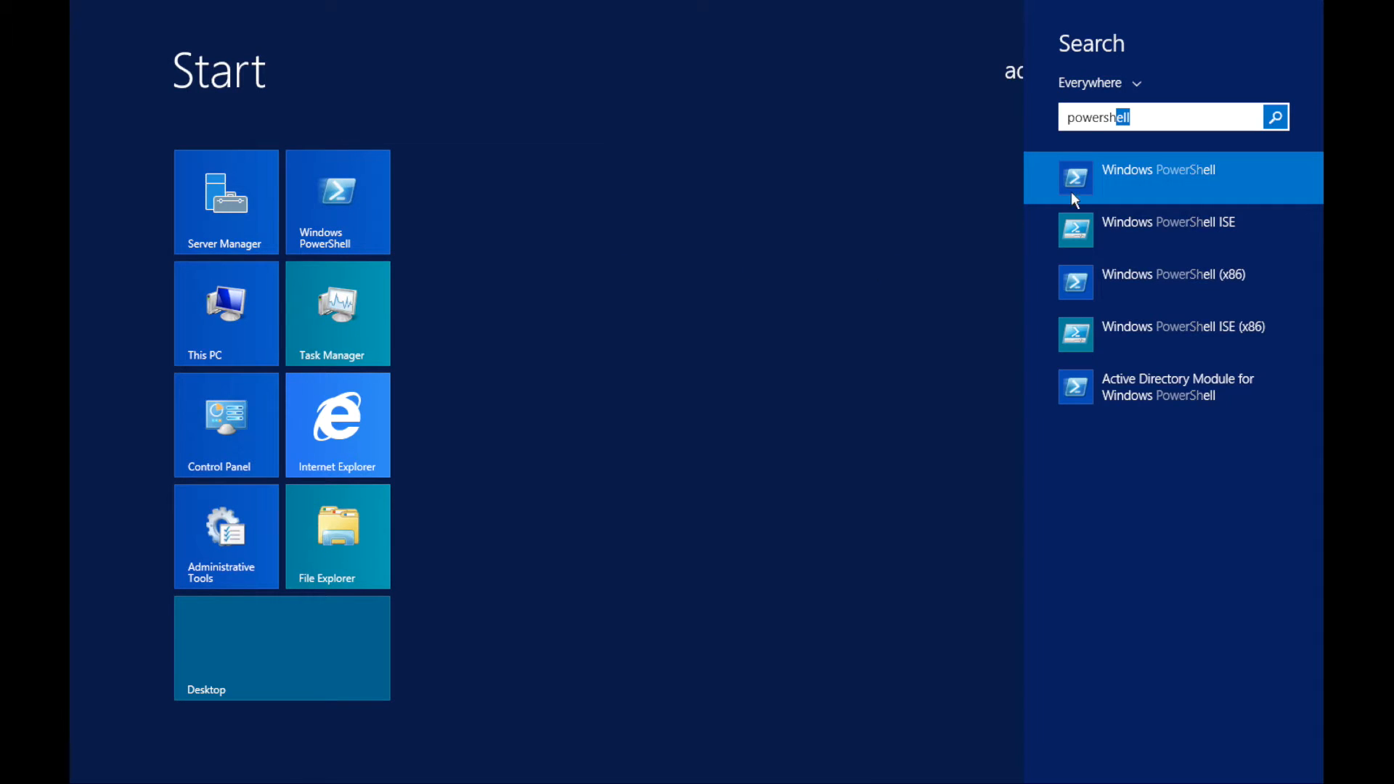
# Run the pasted Add-WindowsFeature command in an administrator PowerShell, then exit PowerShell
pyautogui.rightClick(1144, 178)
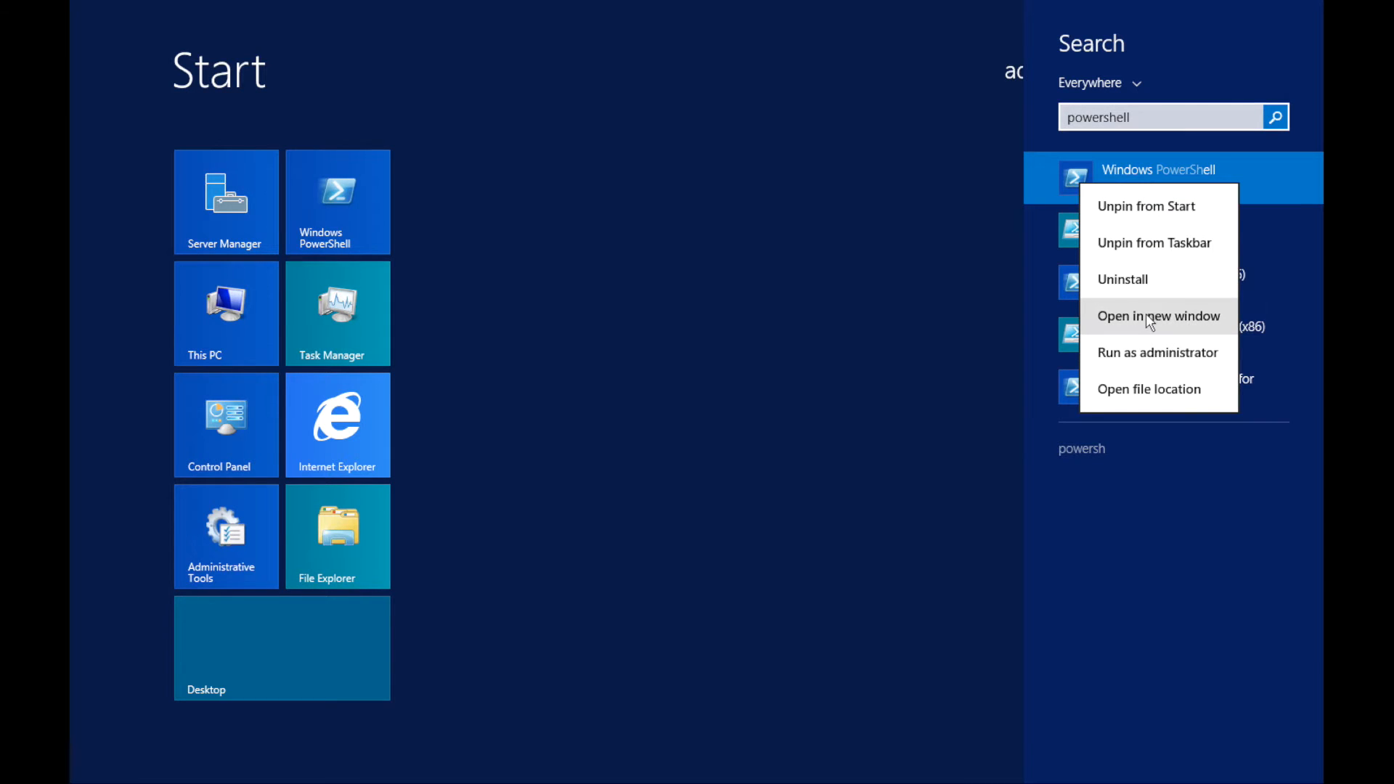
pyautogui.click(1147, 347)
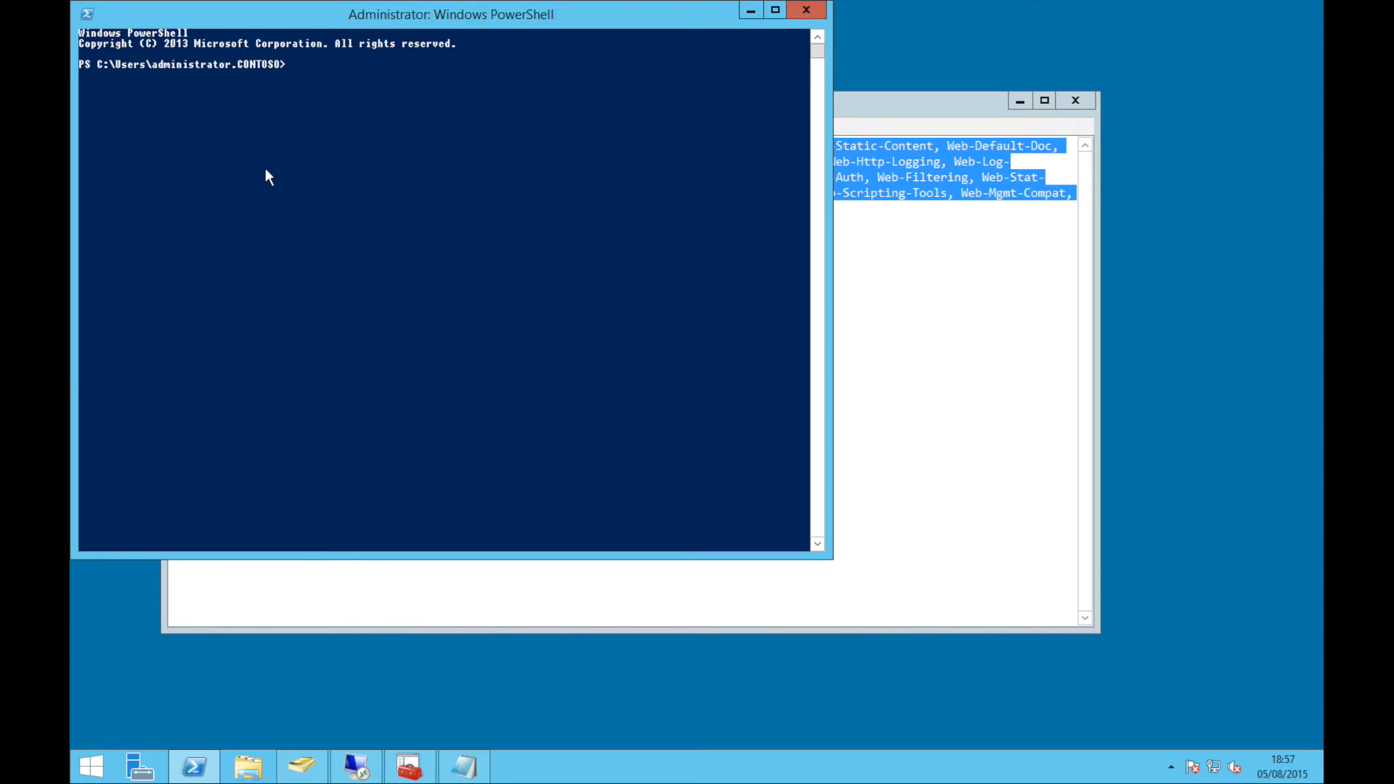
pyautogui.click(88, 15)
pyautogui.click(123, 157)
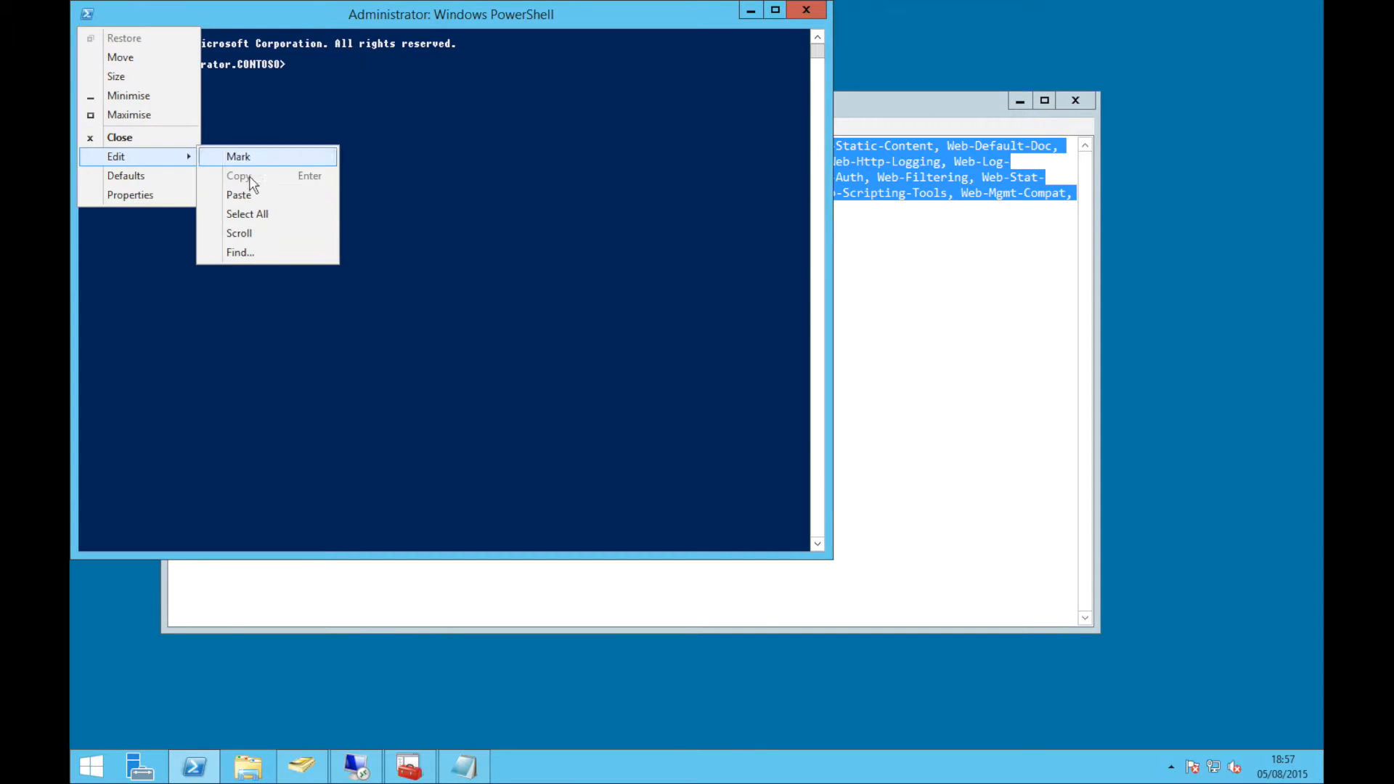
pyautogui.click(251, 194)
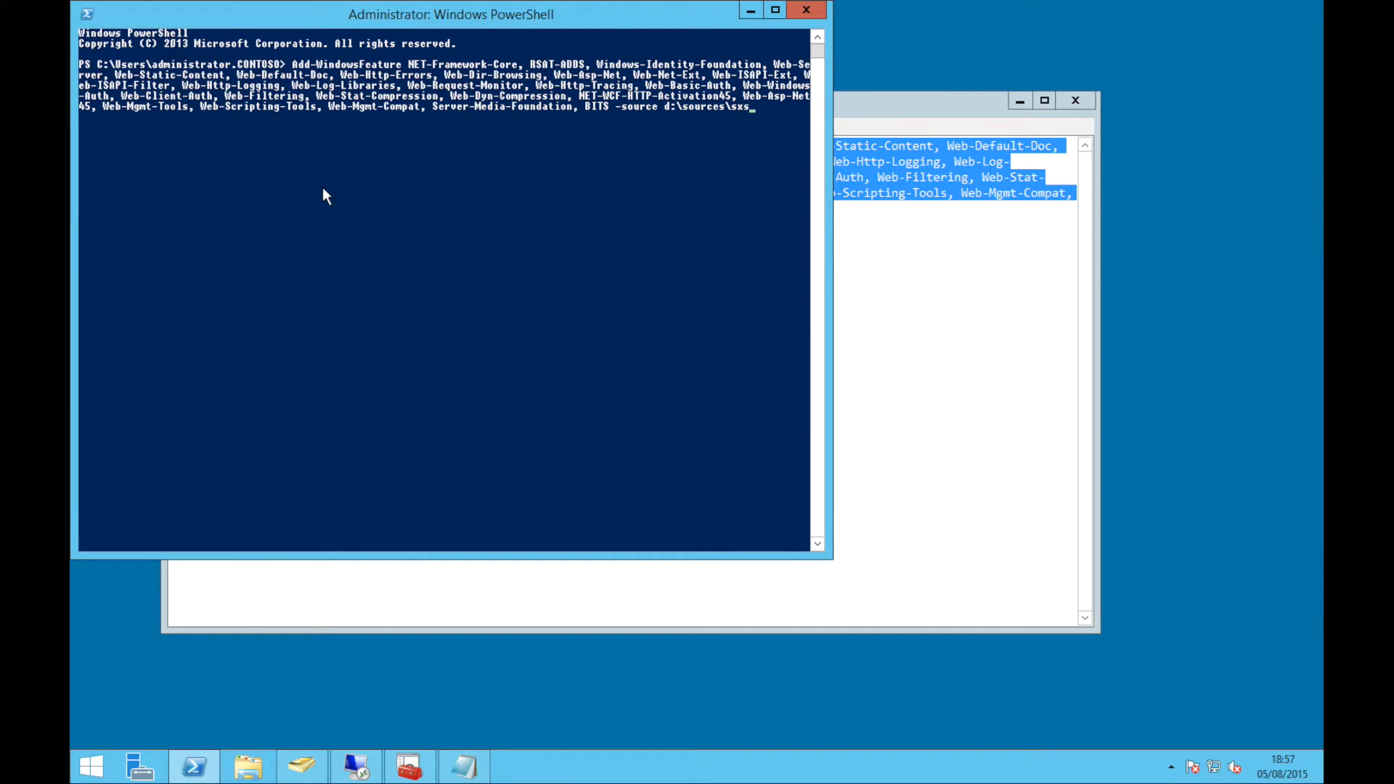
pyautogui.press('Return')
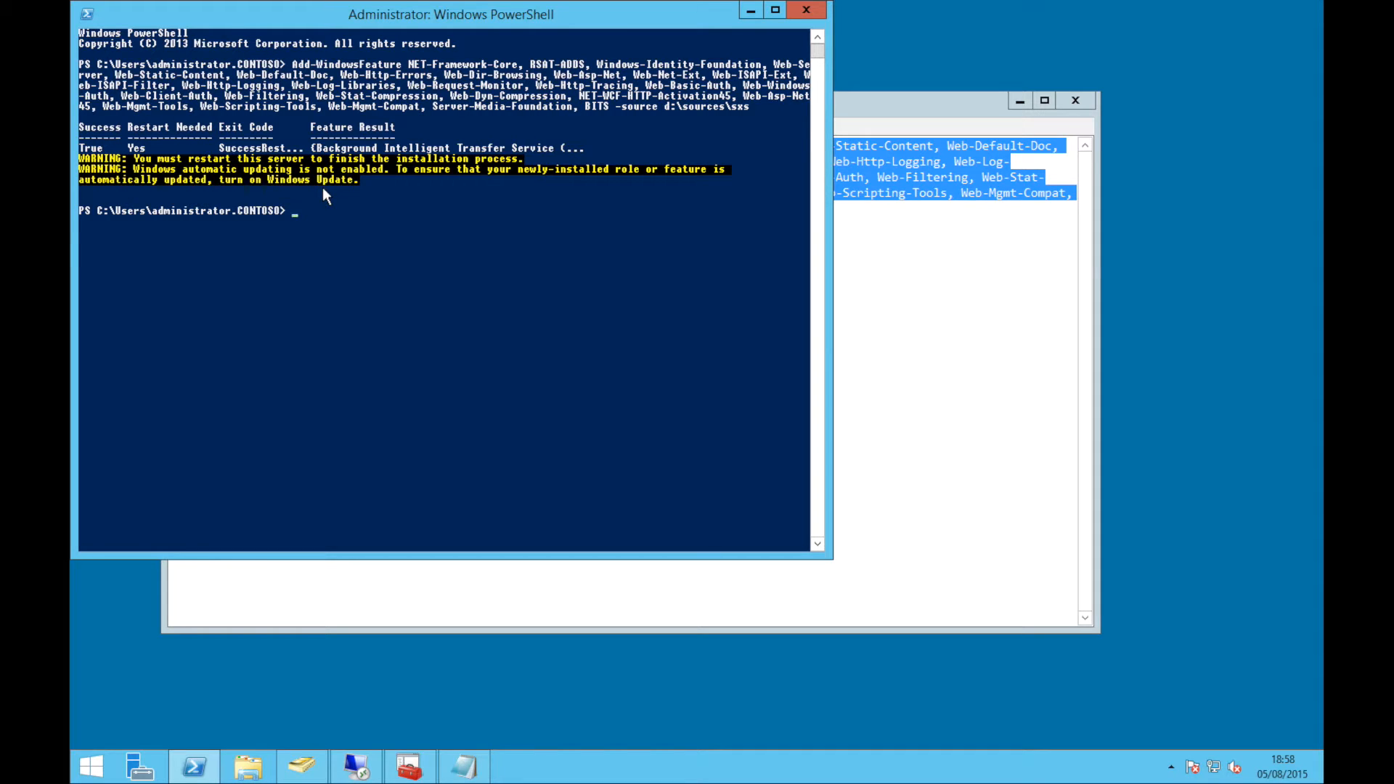
pyautogui.write('exit')
pyautogui.press('Return')
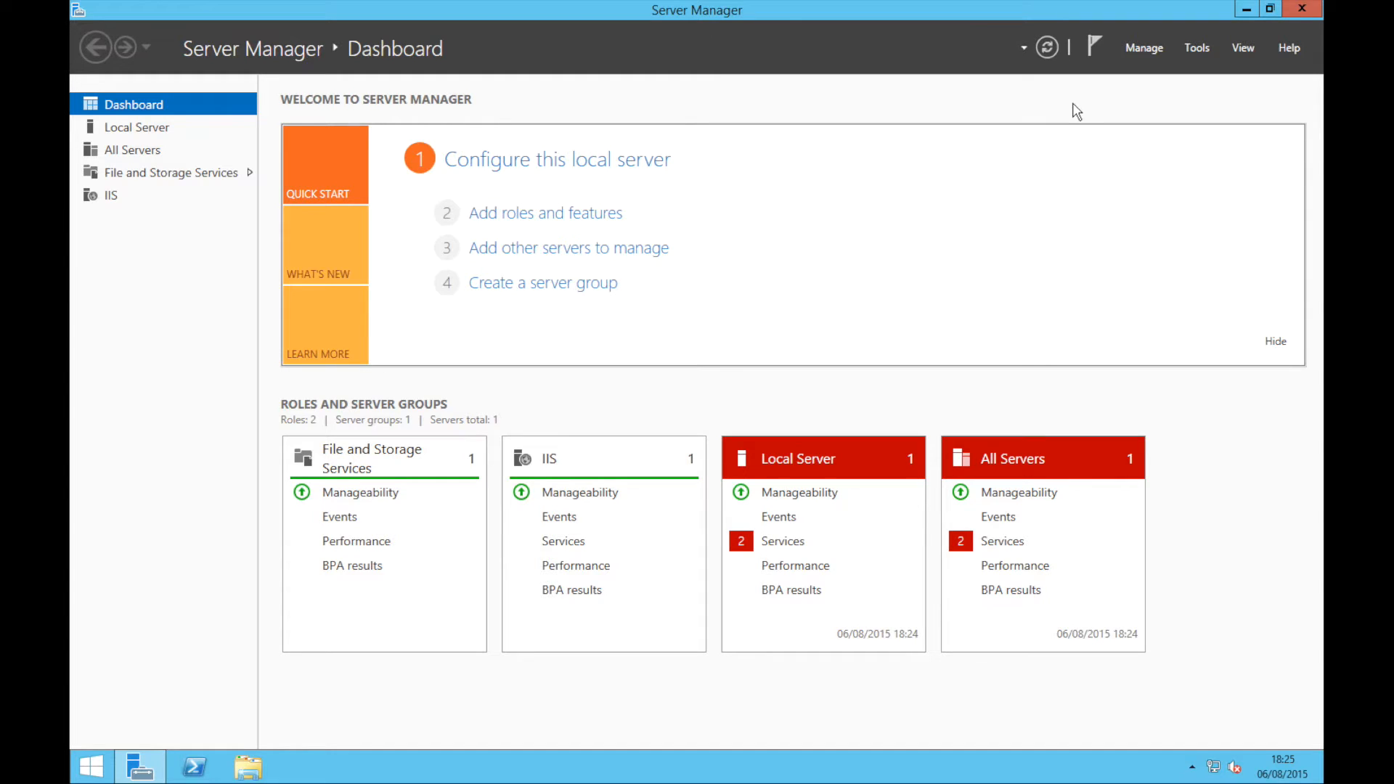
# Close Server Manager and launch setup from DVD Drive (D:)
pyautogui.click(1295, 24)
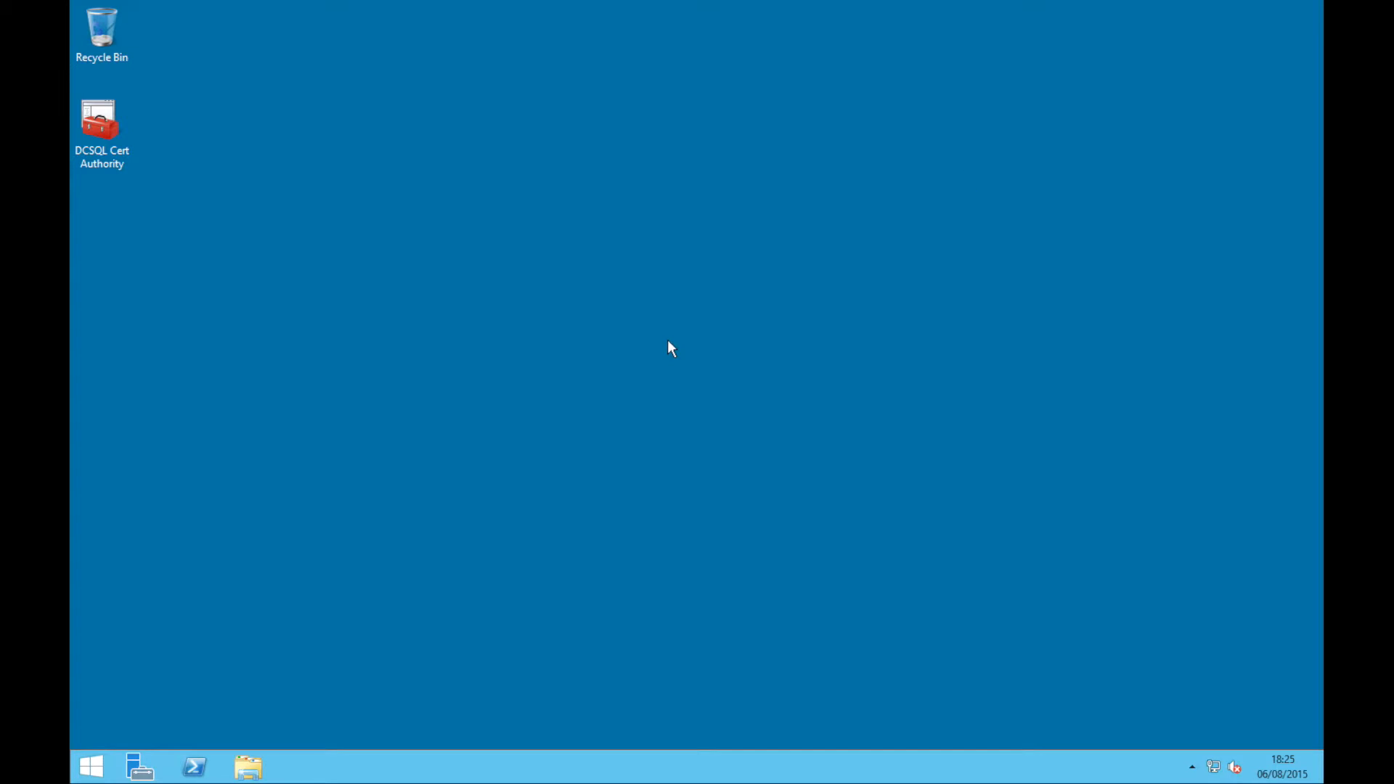
pyautogui.click(249, 767)
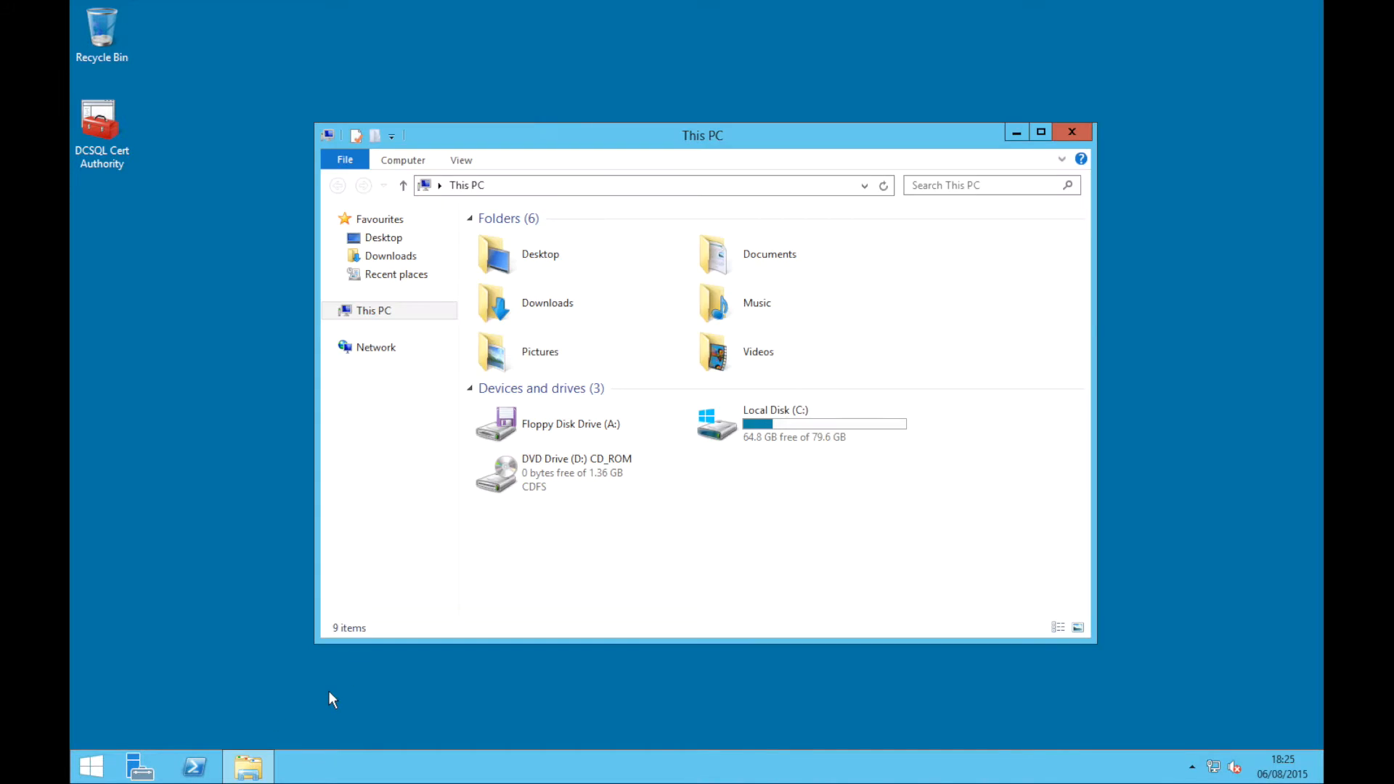
pyautogui.click(530, 485)
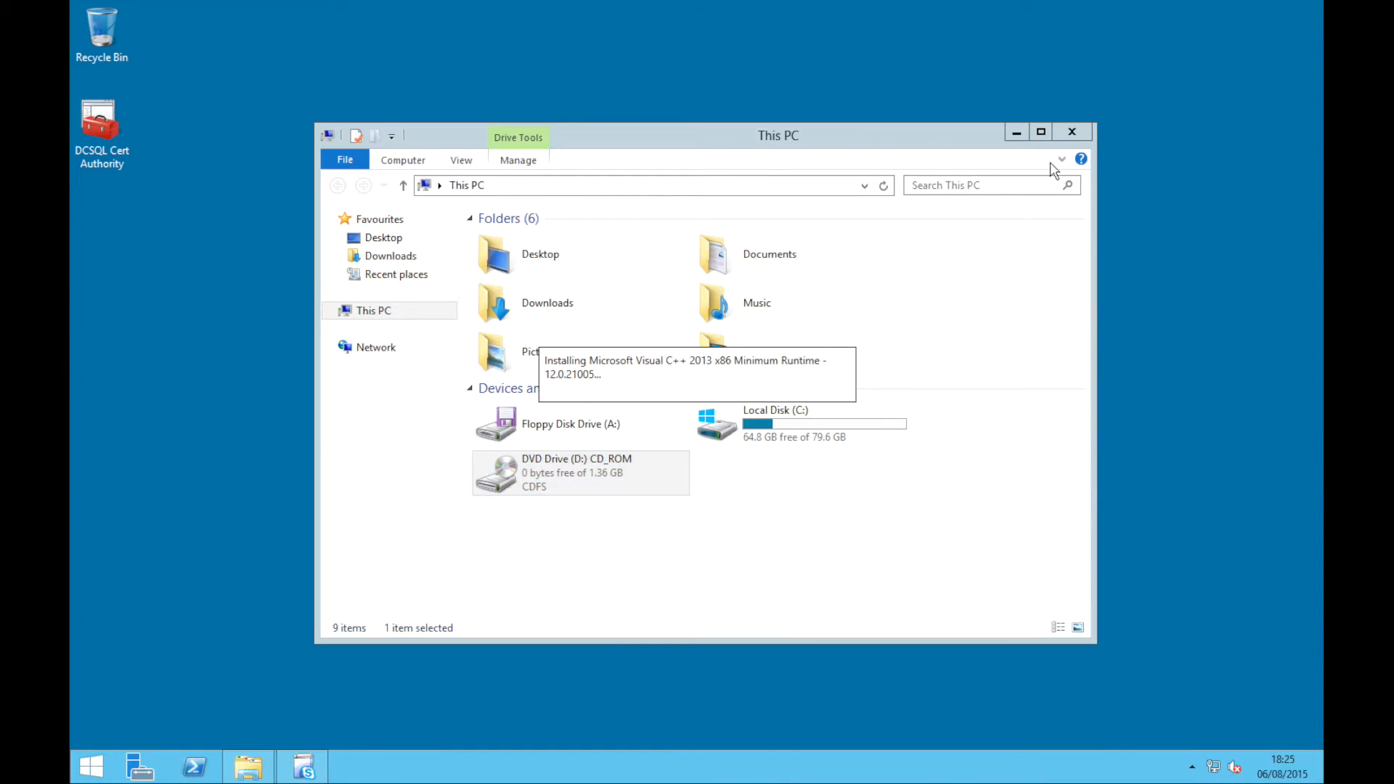
pyautogui.click(1072, 132)
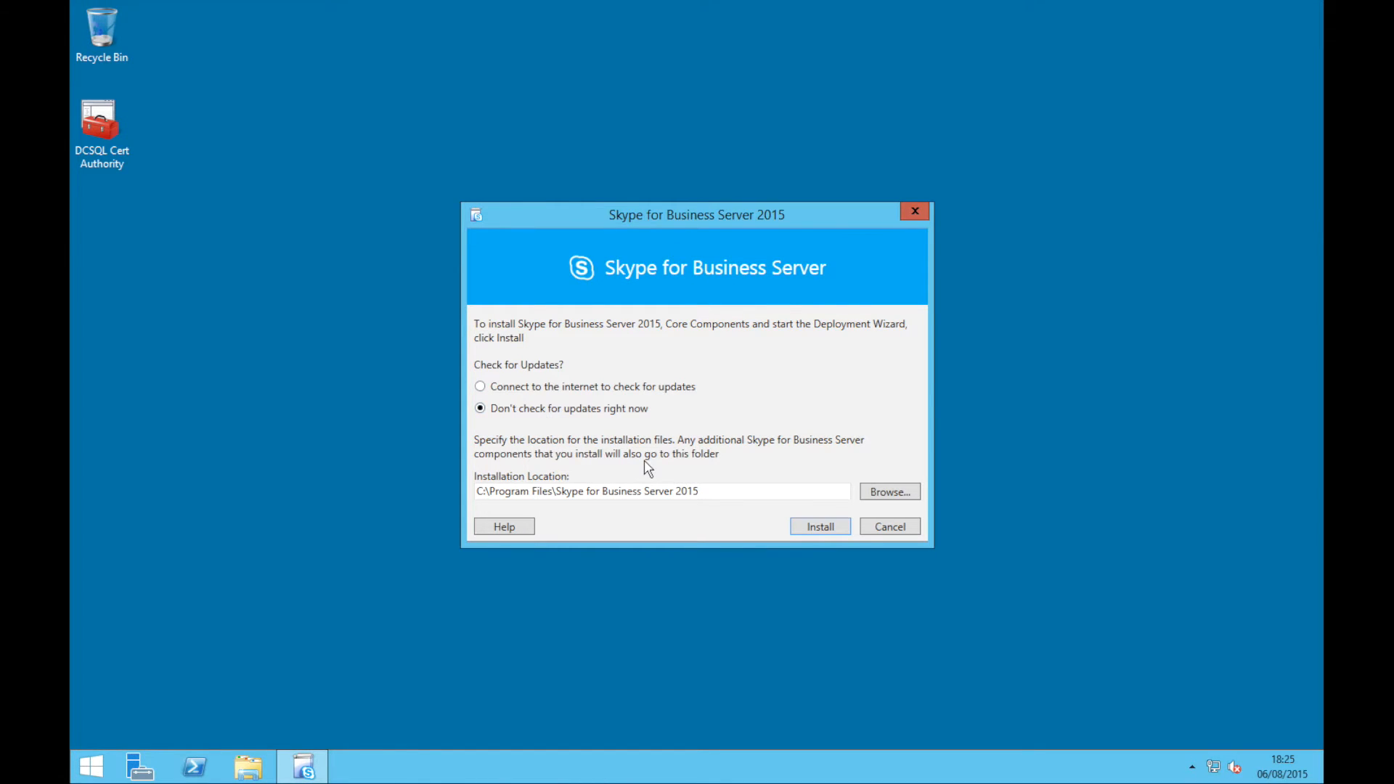
# Install the Skype for Business Server 2015 core components, accepting the licence terms
pyautogui.click(814, 528)
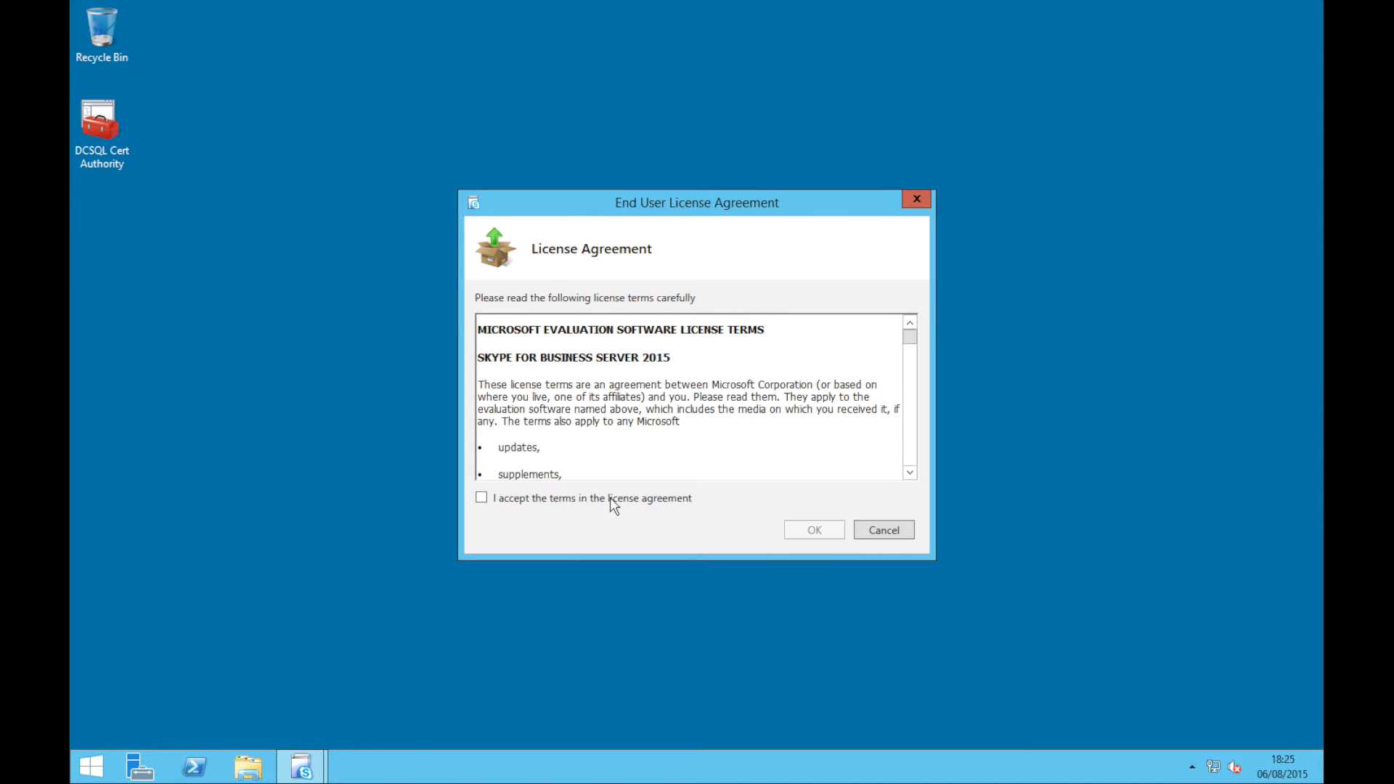
pyautogui.click(612, 500)
pyautogui.click(814, 529)
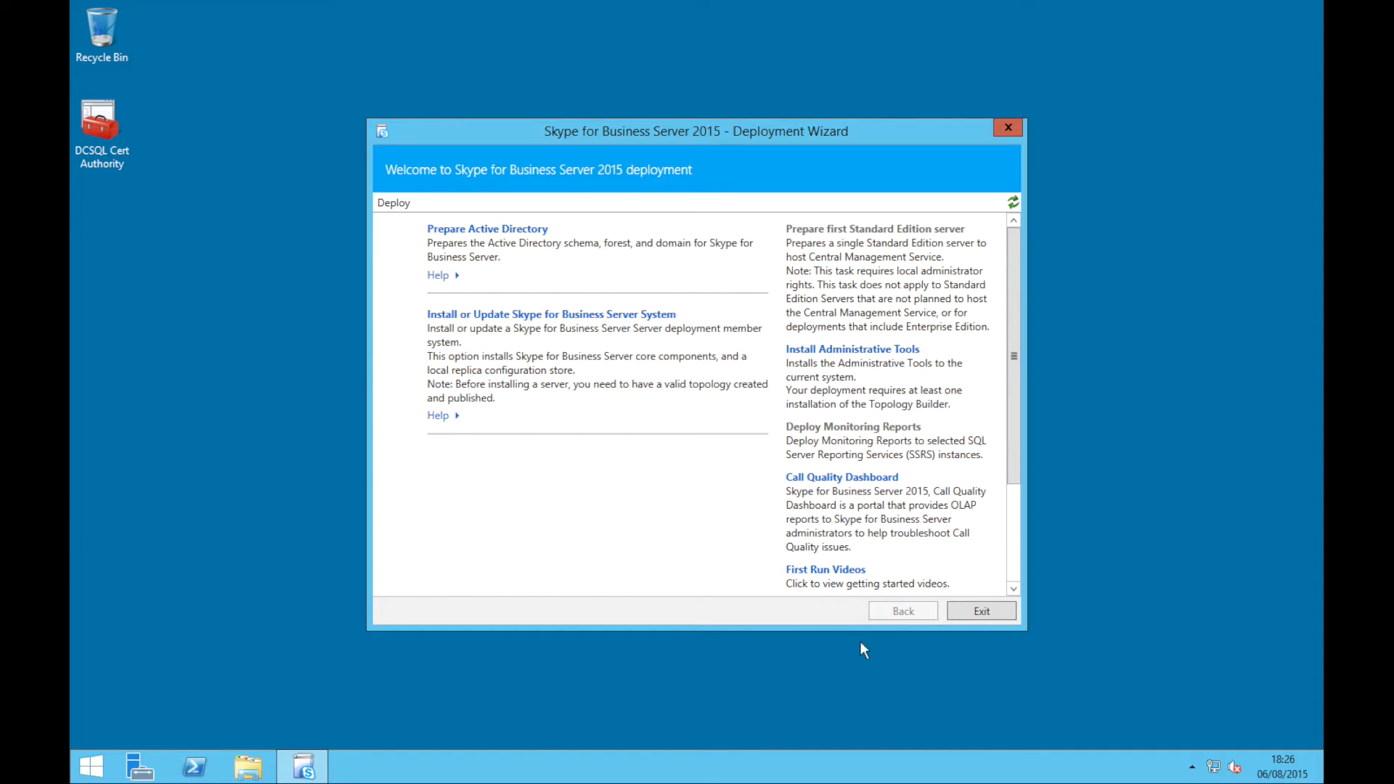
# Run the Install Administrative Tools task through to Finish
pyautogui.click(834, 355)
pyautogui.click(827, 550)
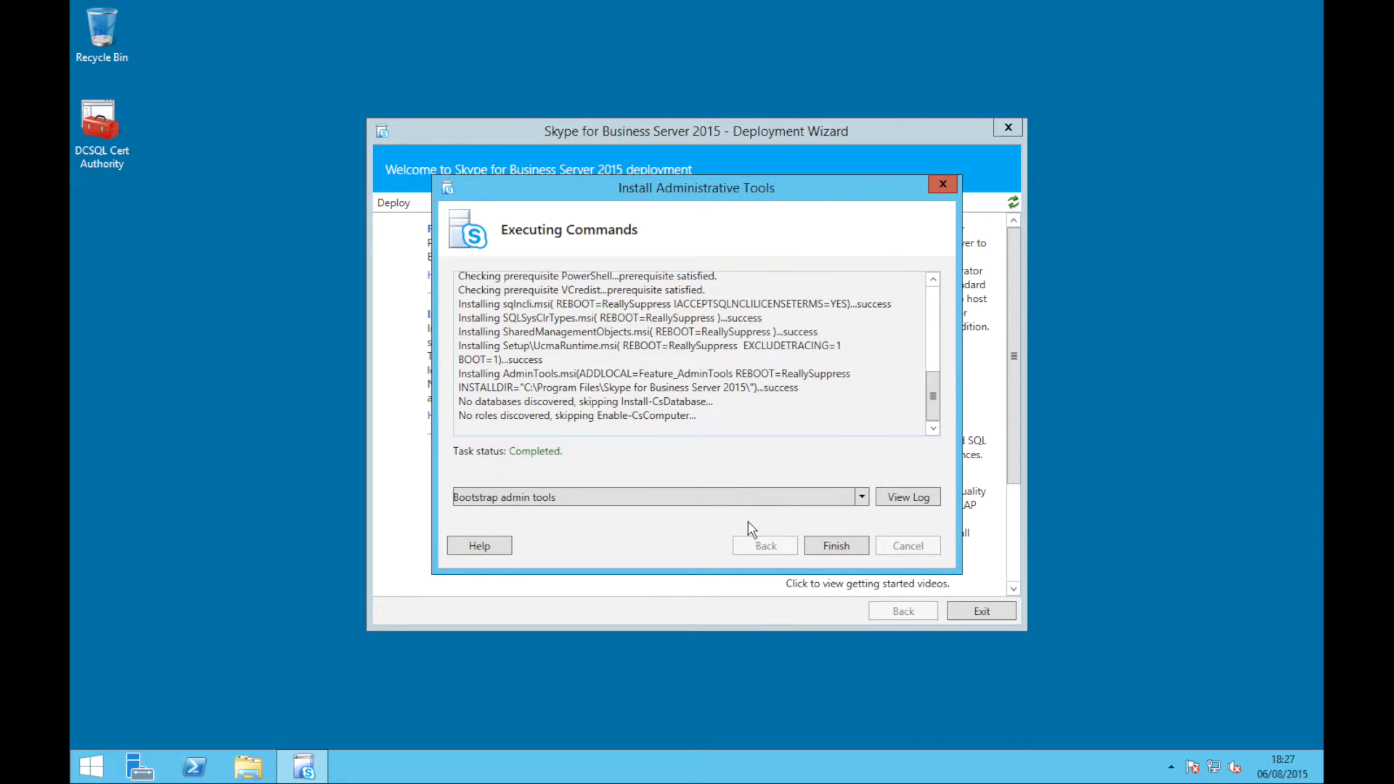
pyautogui.click(849, 544)
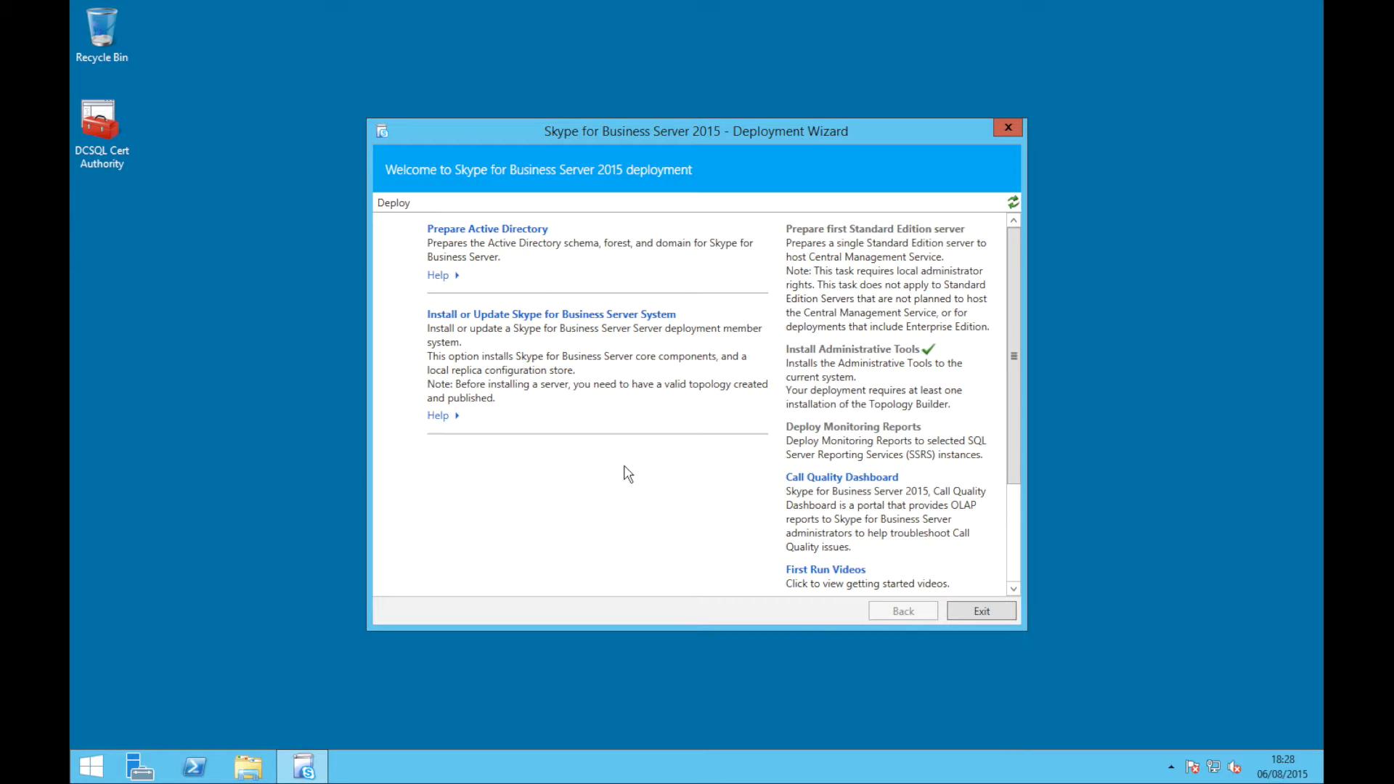
# Run Step 1 Prepare Schema under Prepare Active Directory until Install-CsAdServerSchema completes
pyautogui.click(513, 231)
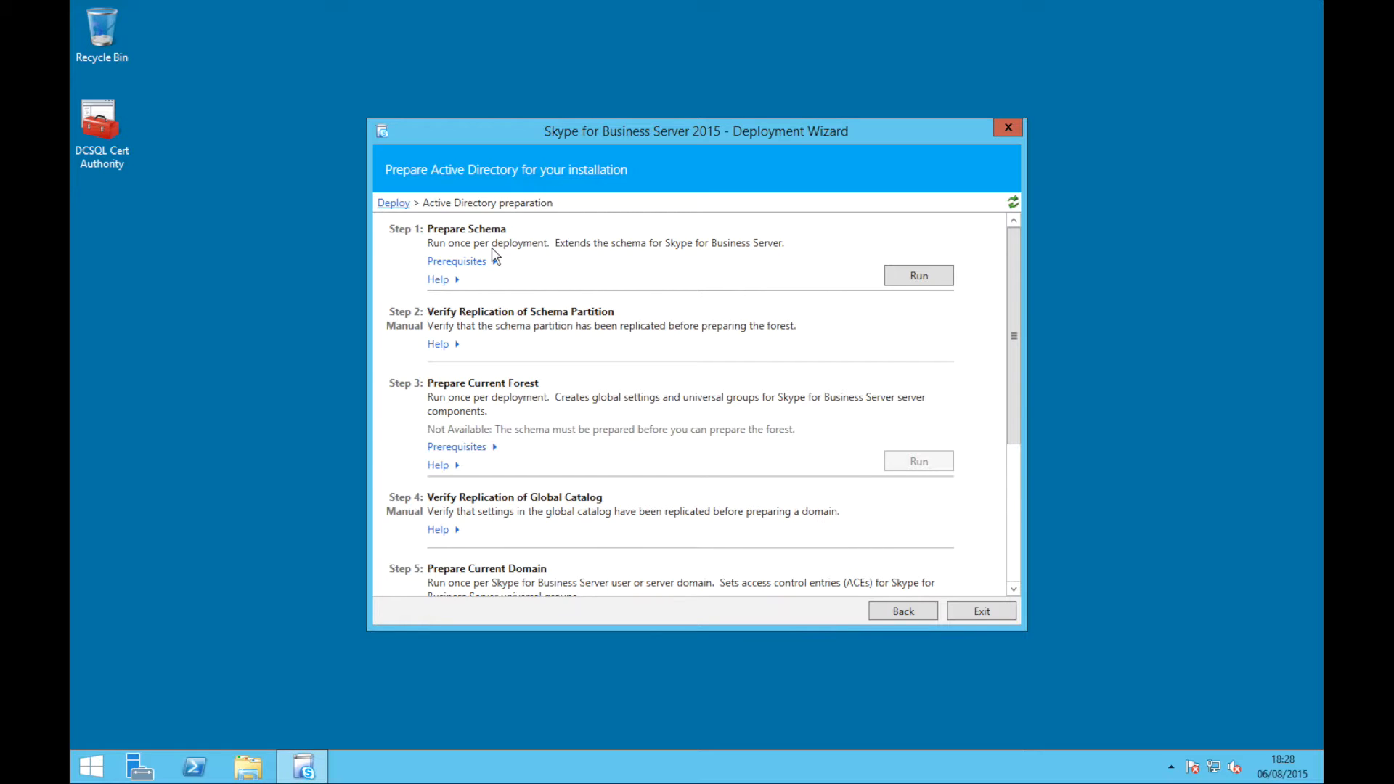
pyautogui.click(918, 276)
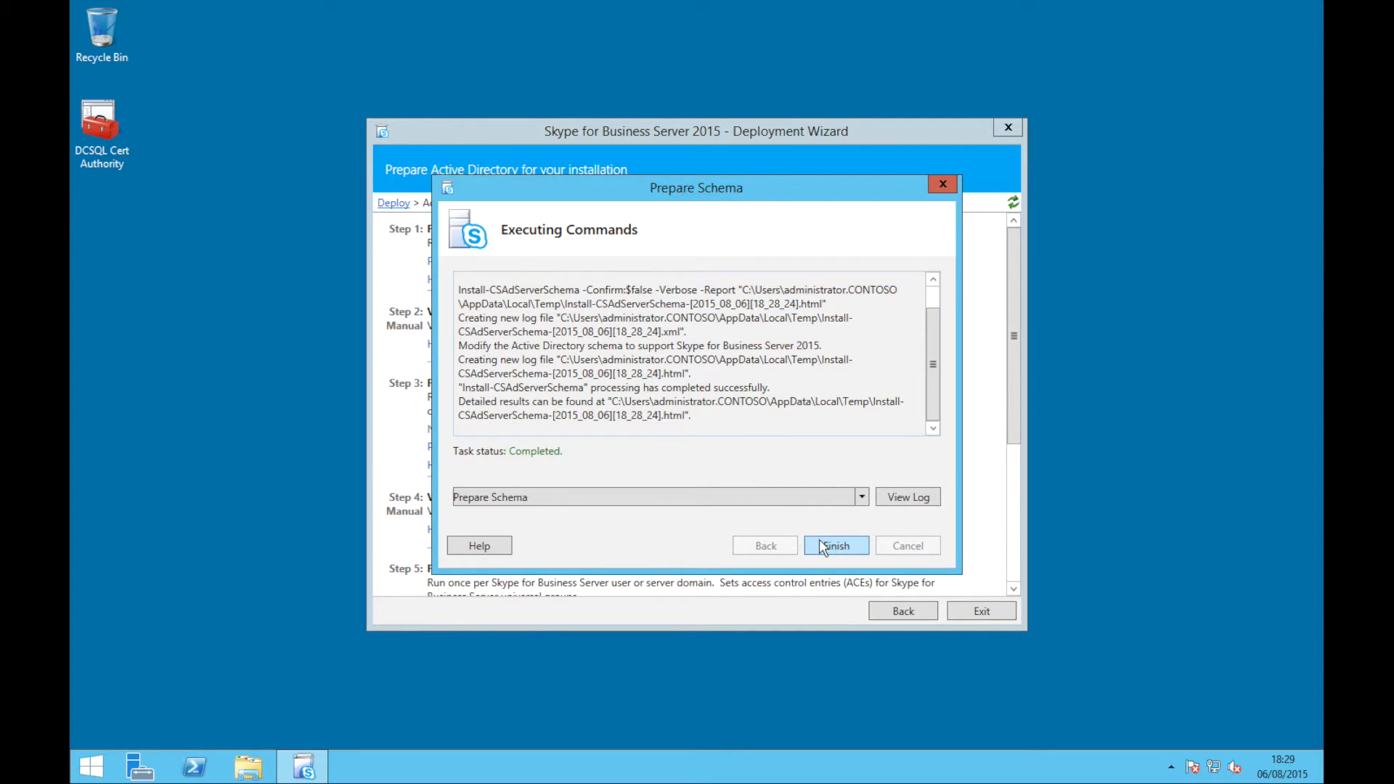
pyautogui.click(820, 544)
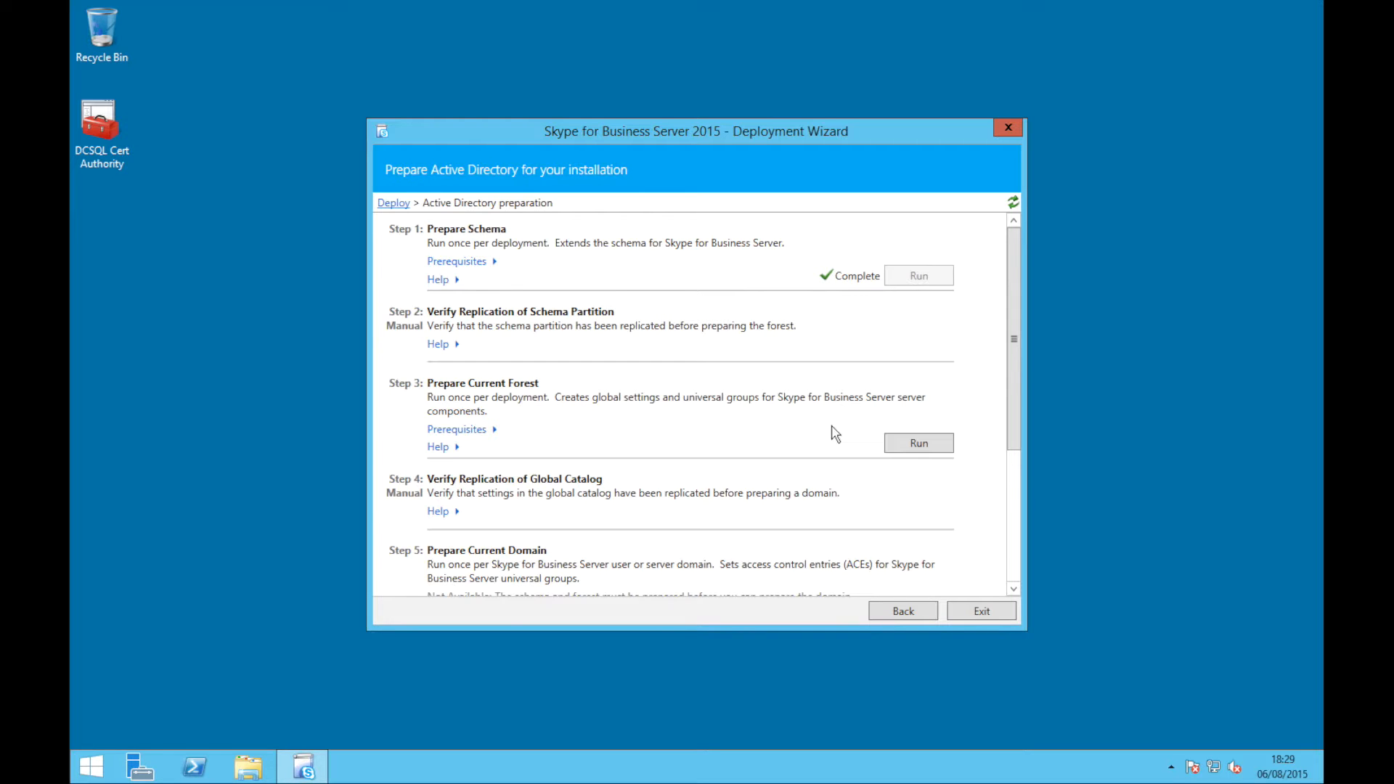
# Run Step 3, Prepare Current Forest, to completion
pyautogui.click(905, 438)
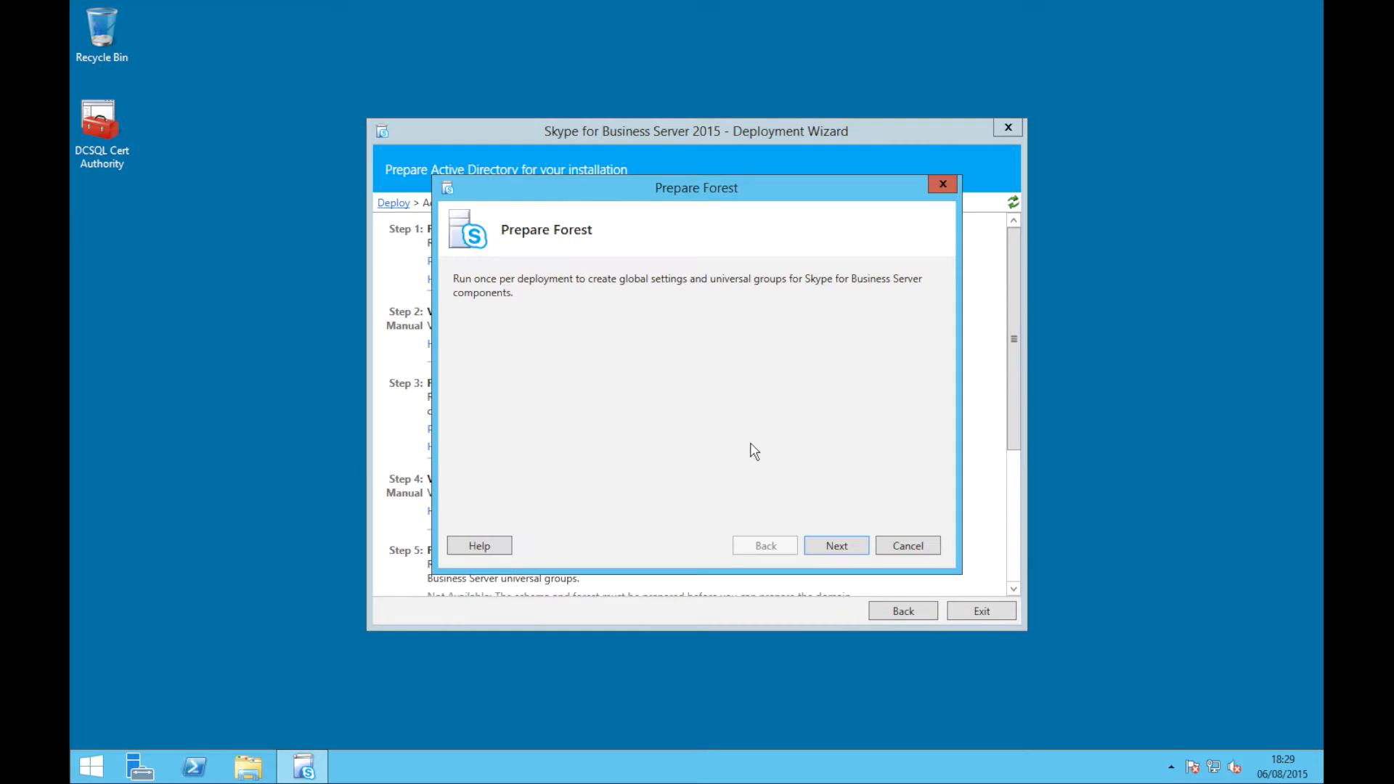
pyautogui.click(836, 547)
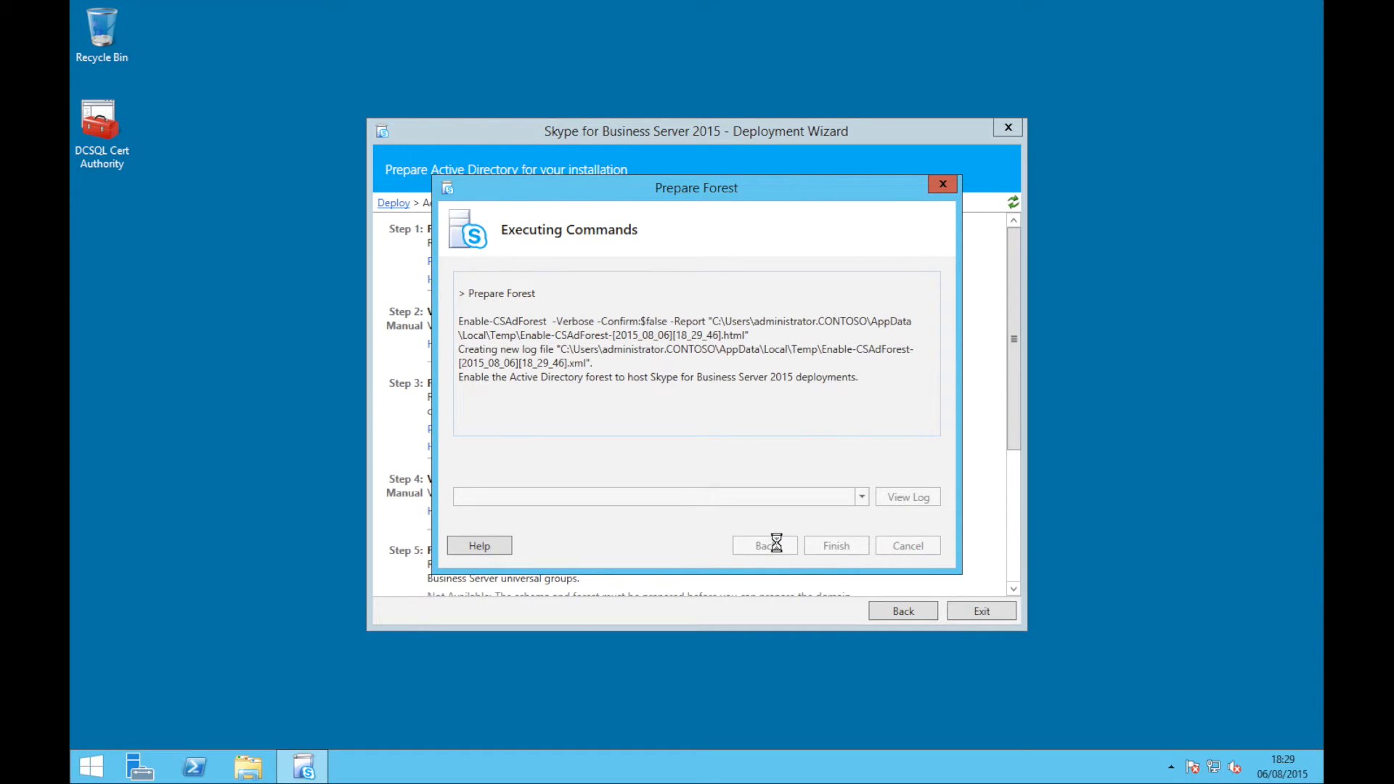
pyautogui.click(827, 548)
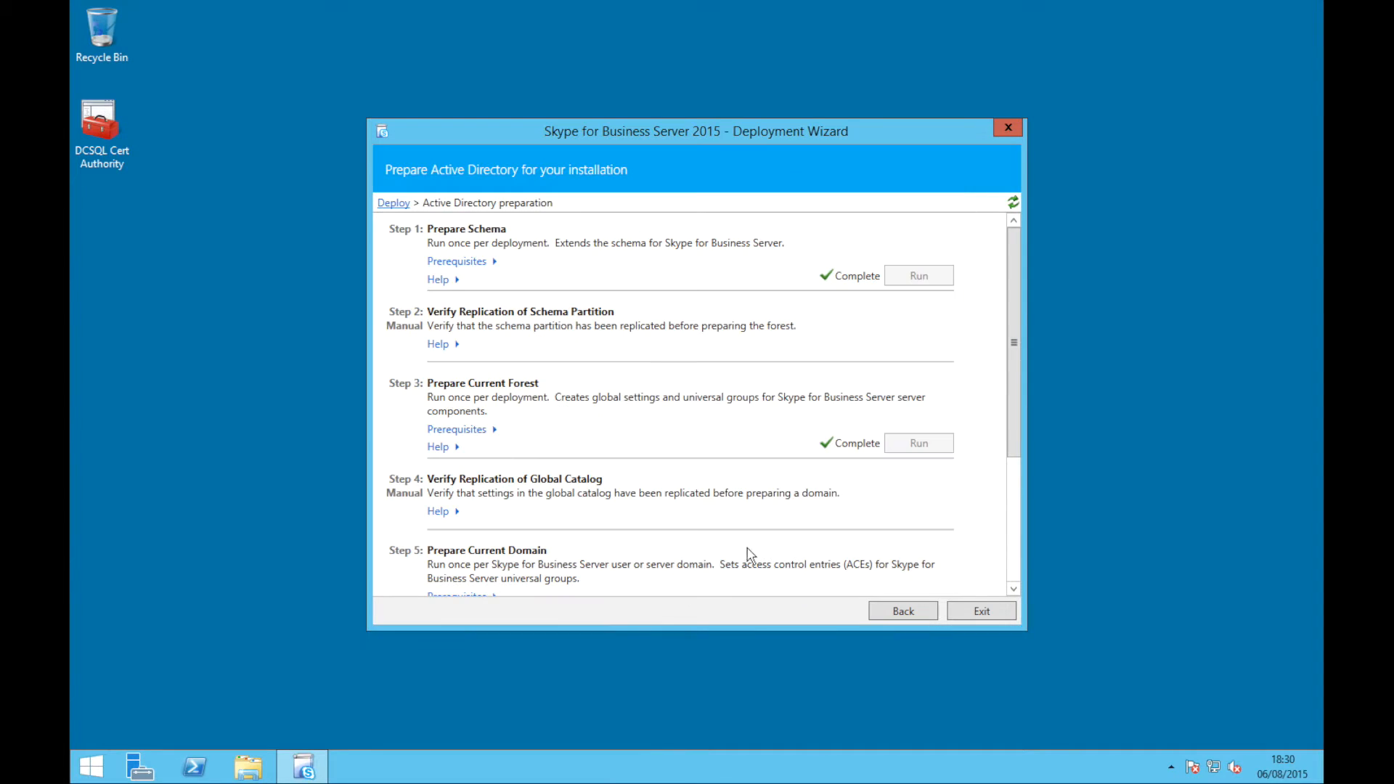
# Run Step 5, Prepare Current Domain, to completion
pyautogui.scroll(-3, 754, 552)
pyautogui.scroll(-2, 755, 551)
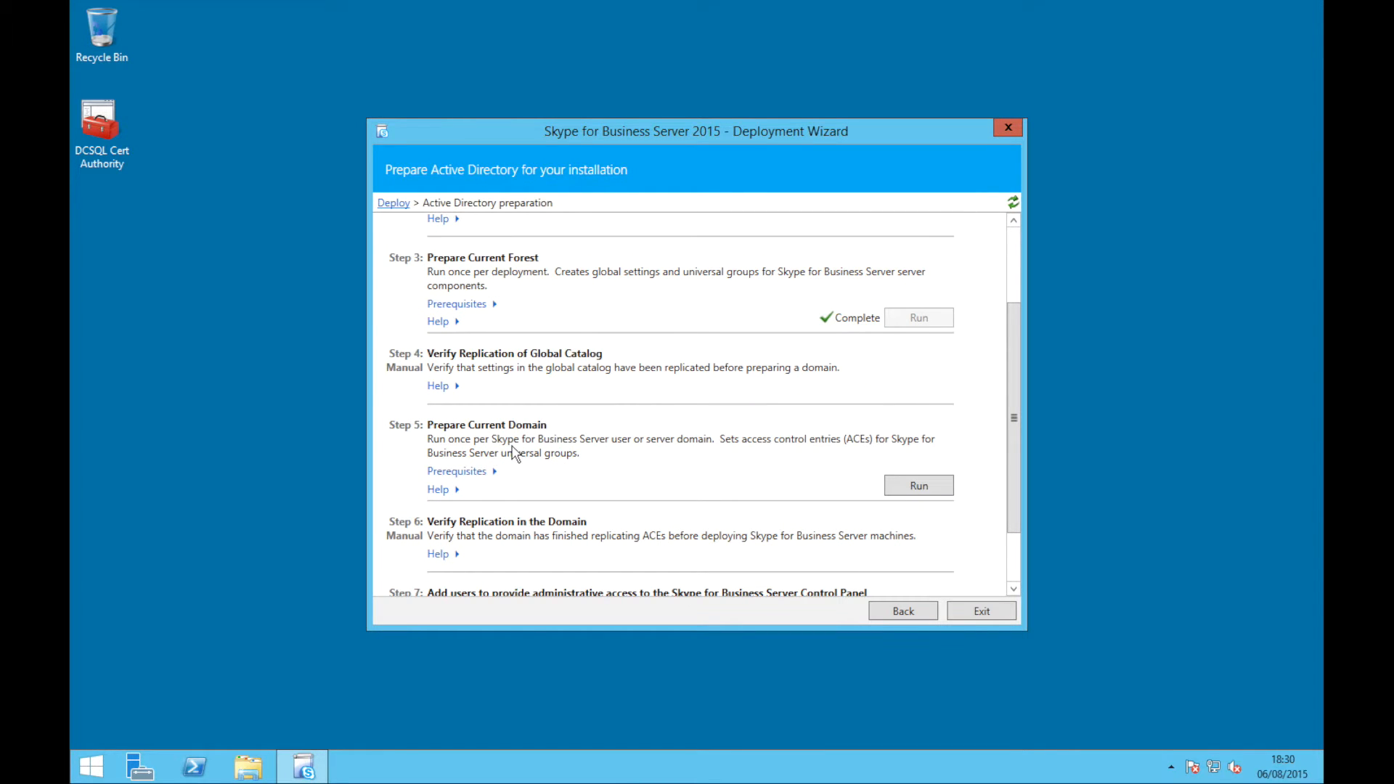
pyautogui.scroll(-1, 599, 451)
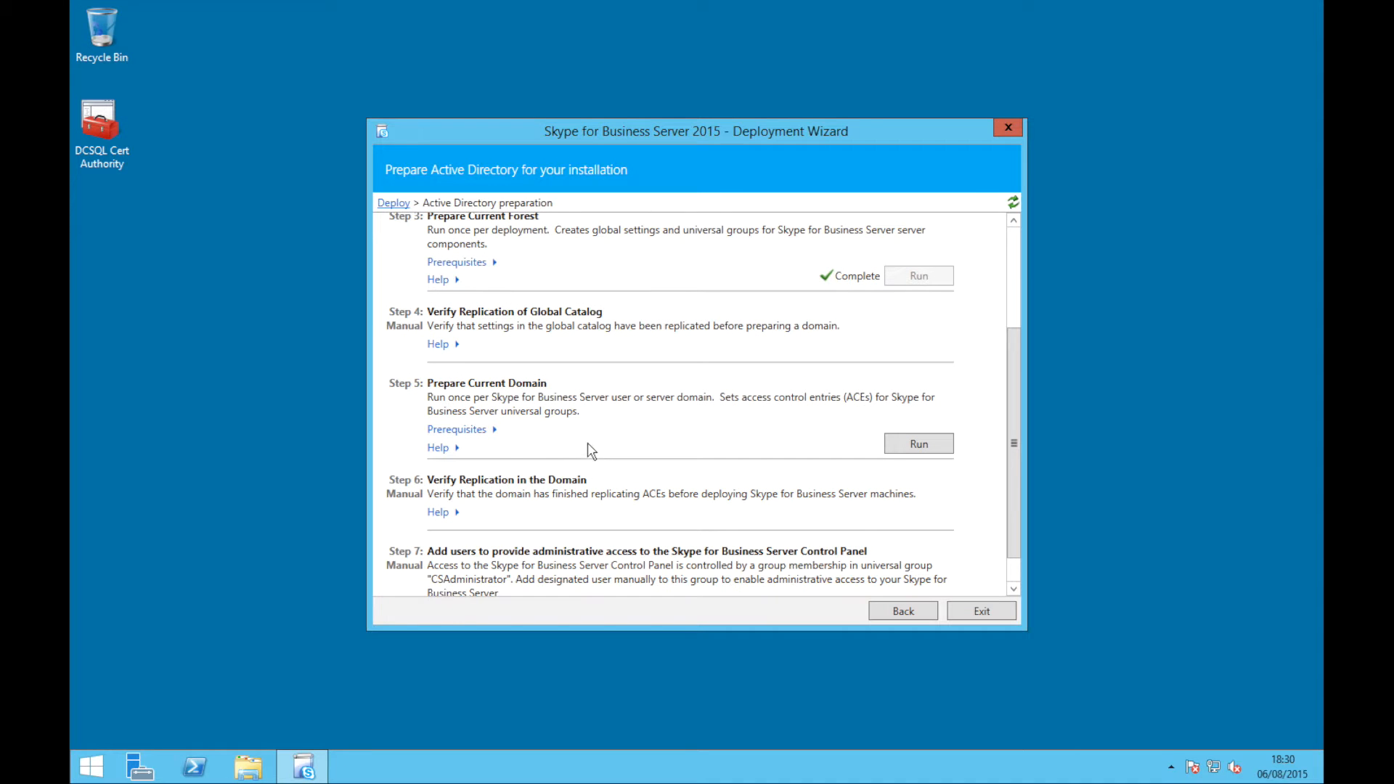
pyautogui.click(908, 448)
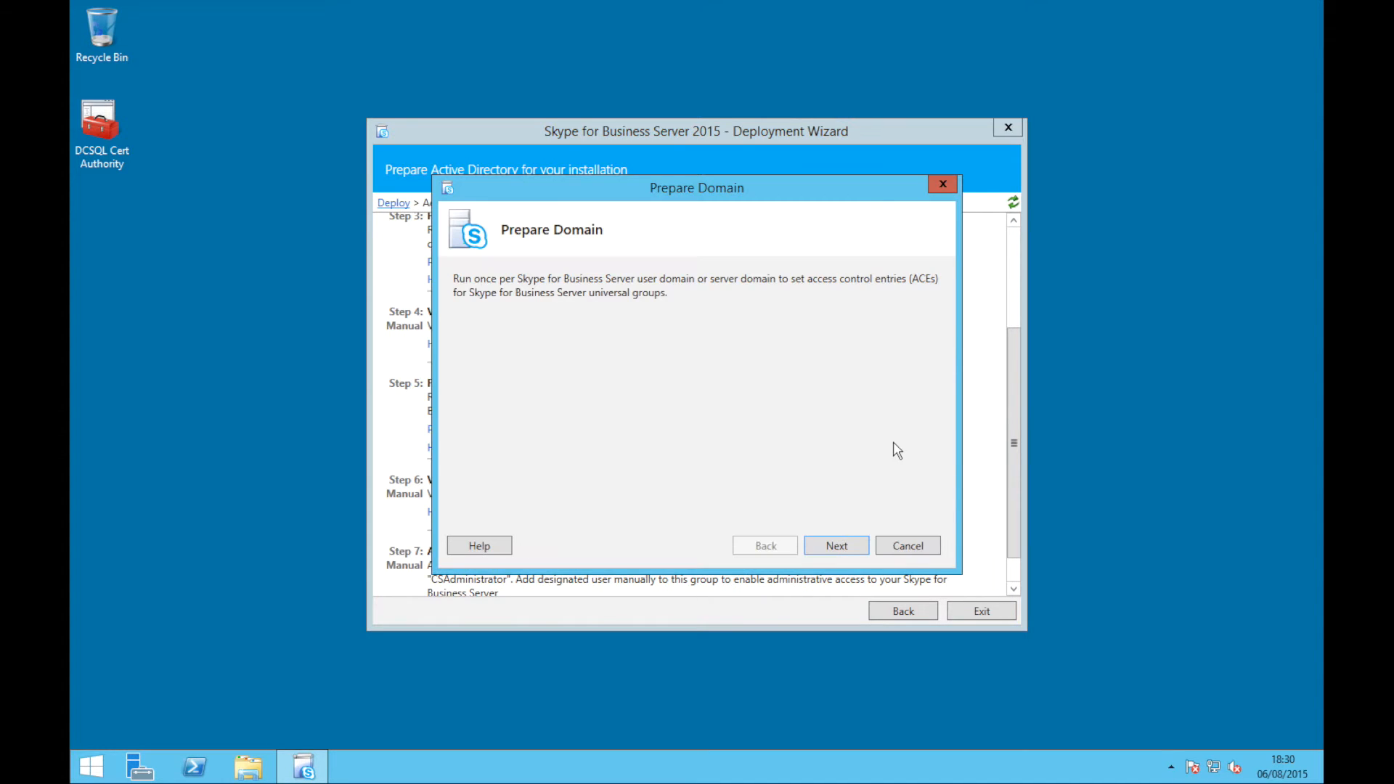
pyautogui.click(835, 546)
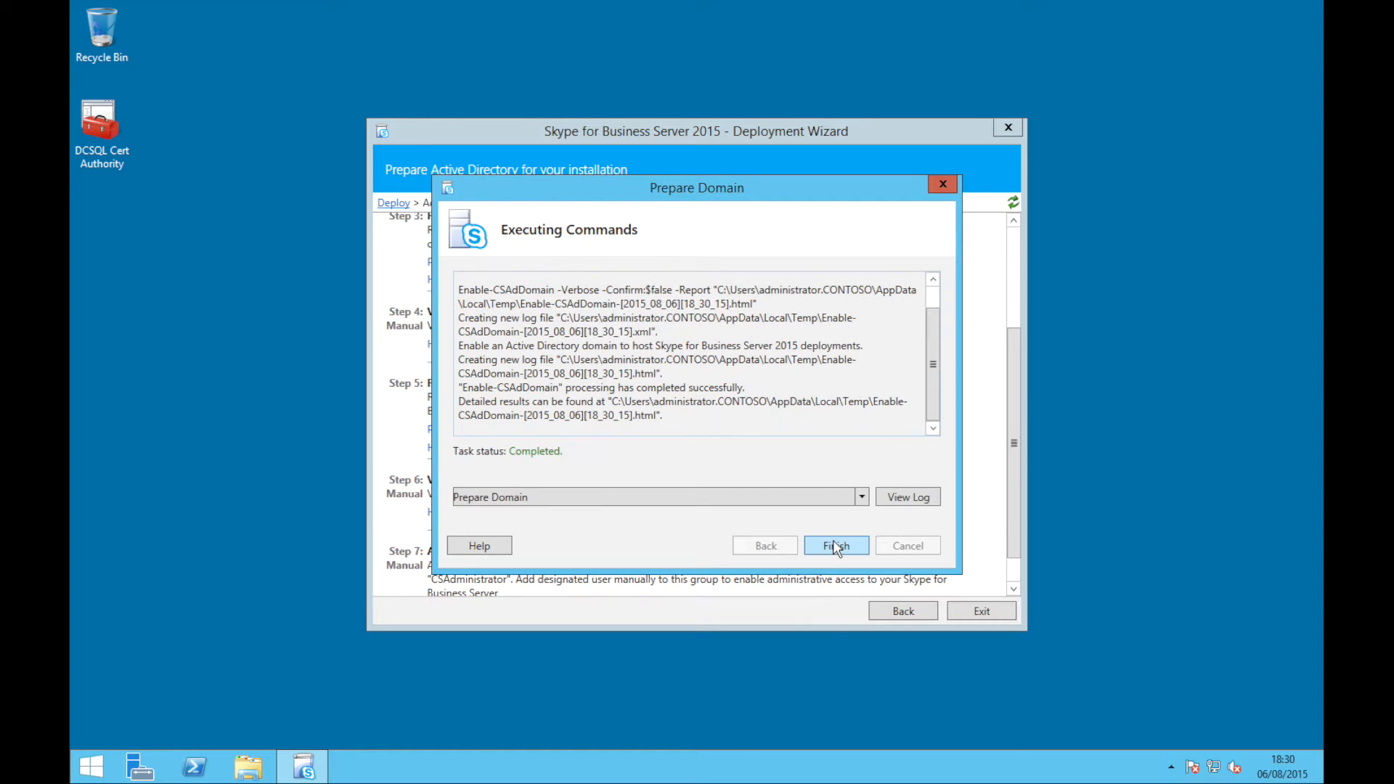
pyautogui.click(835, 546)
pyautogui.scroll(-1, 717, 505)
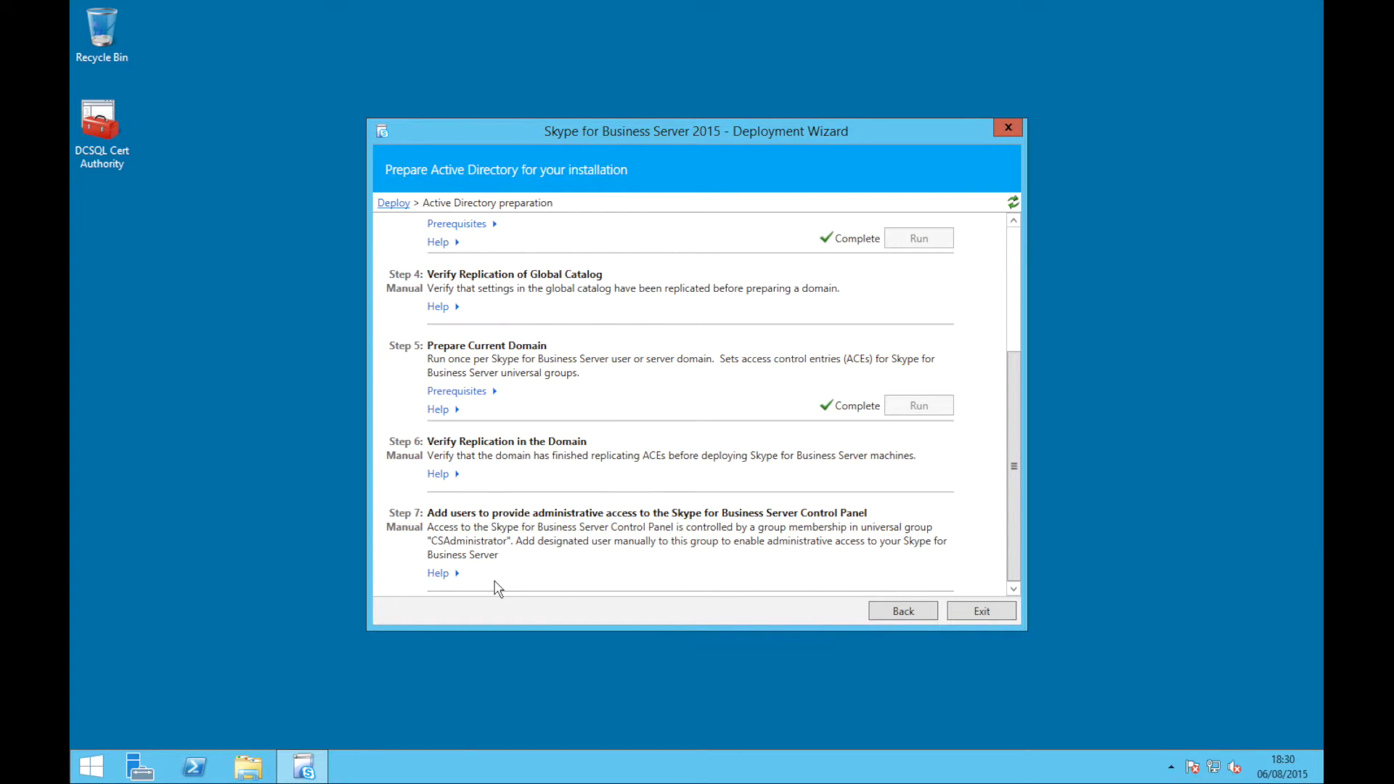
# Launch dsa.msc and search contoso.local for the csadm group
pyautogui.press('super')
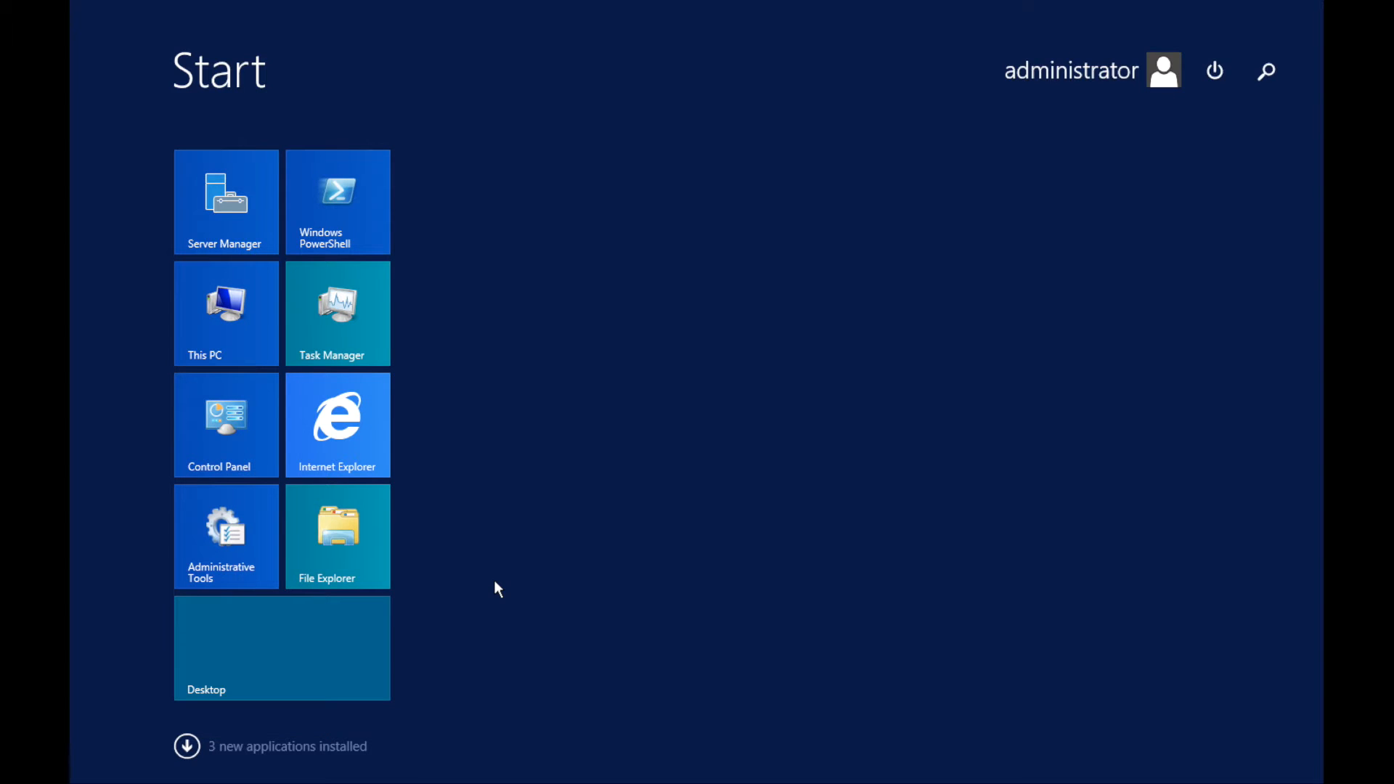
pyautogui.write('dsa.msc')
pyautogui.press('Return')
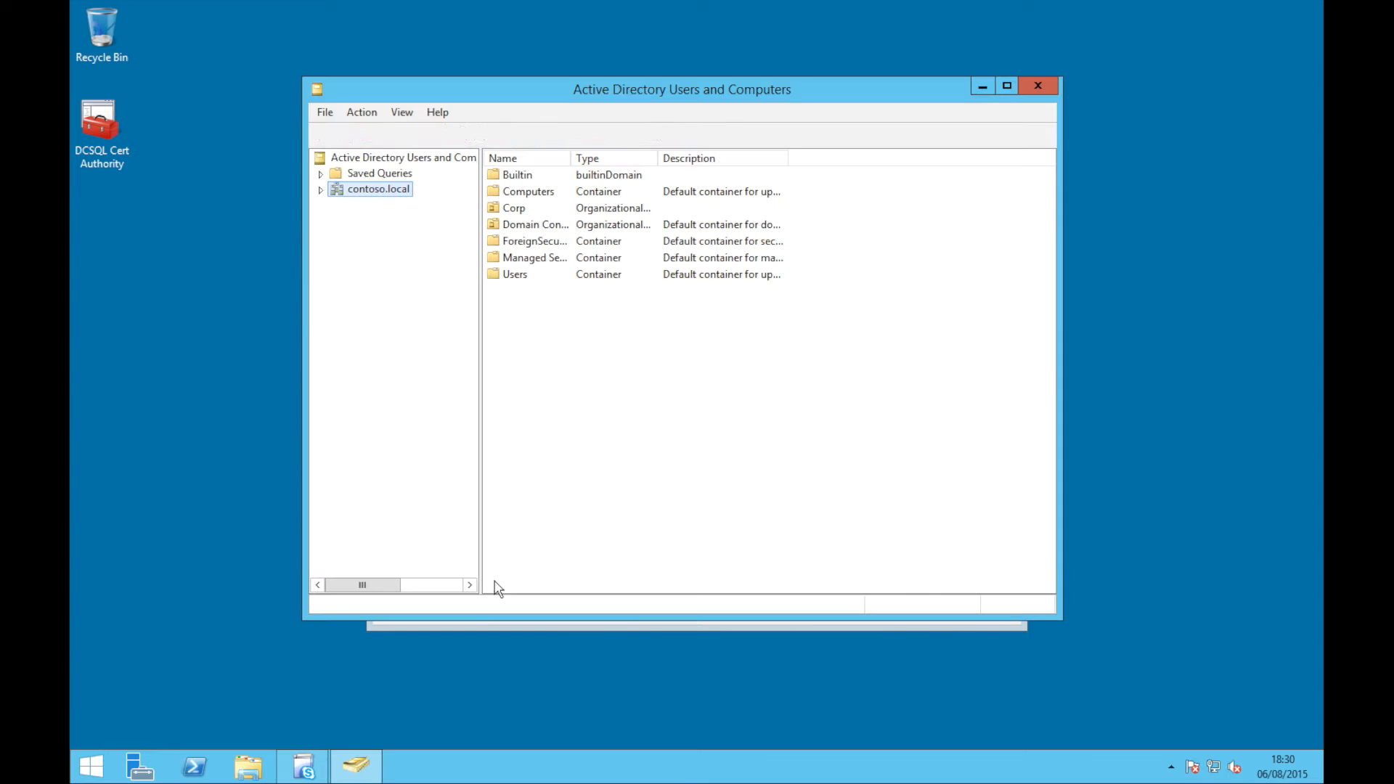
pyautogui.doubleClick(389, 191)
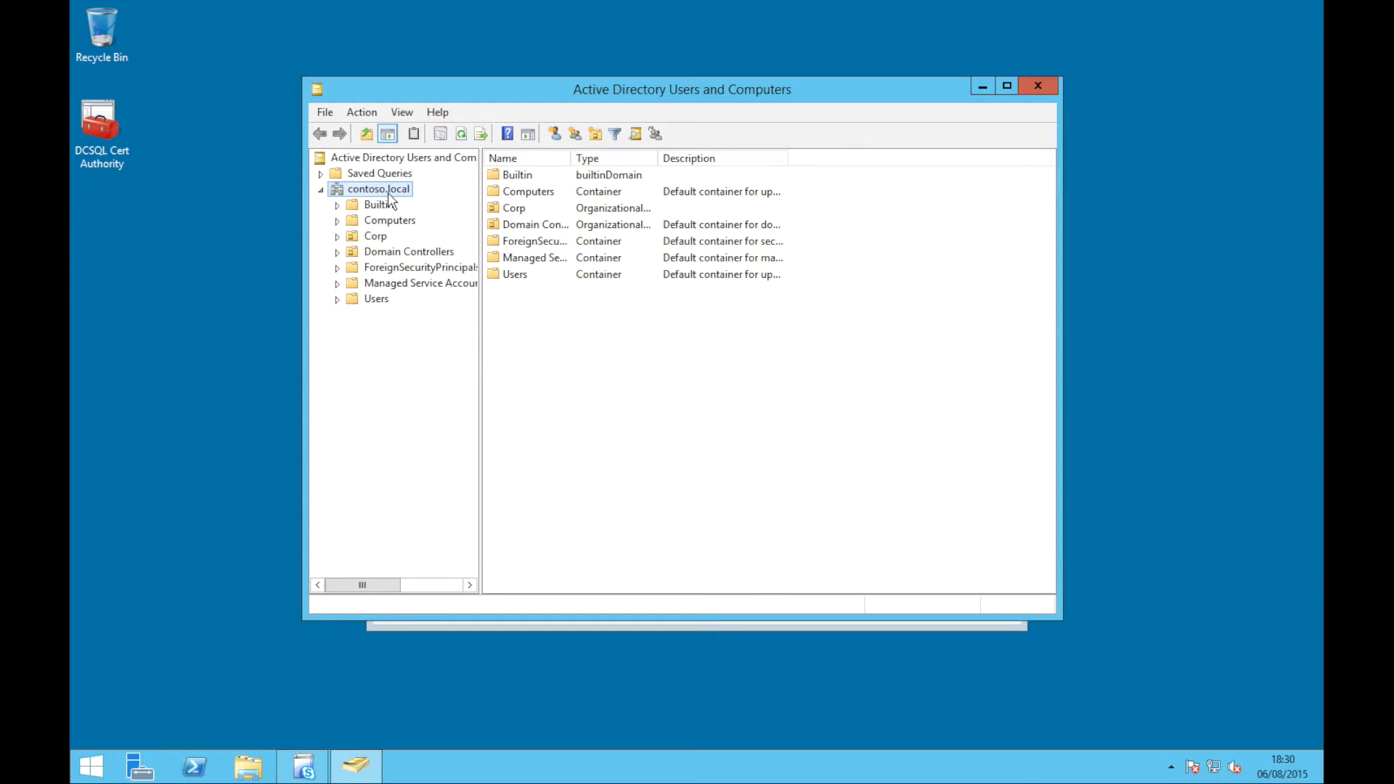
pyautogui.rightClick(389, 194)
pyautogui.click(419, 220)
pyautogui.write('csadm')
pyautogui.press('Return')
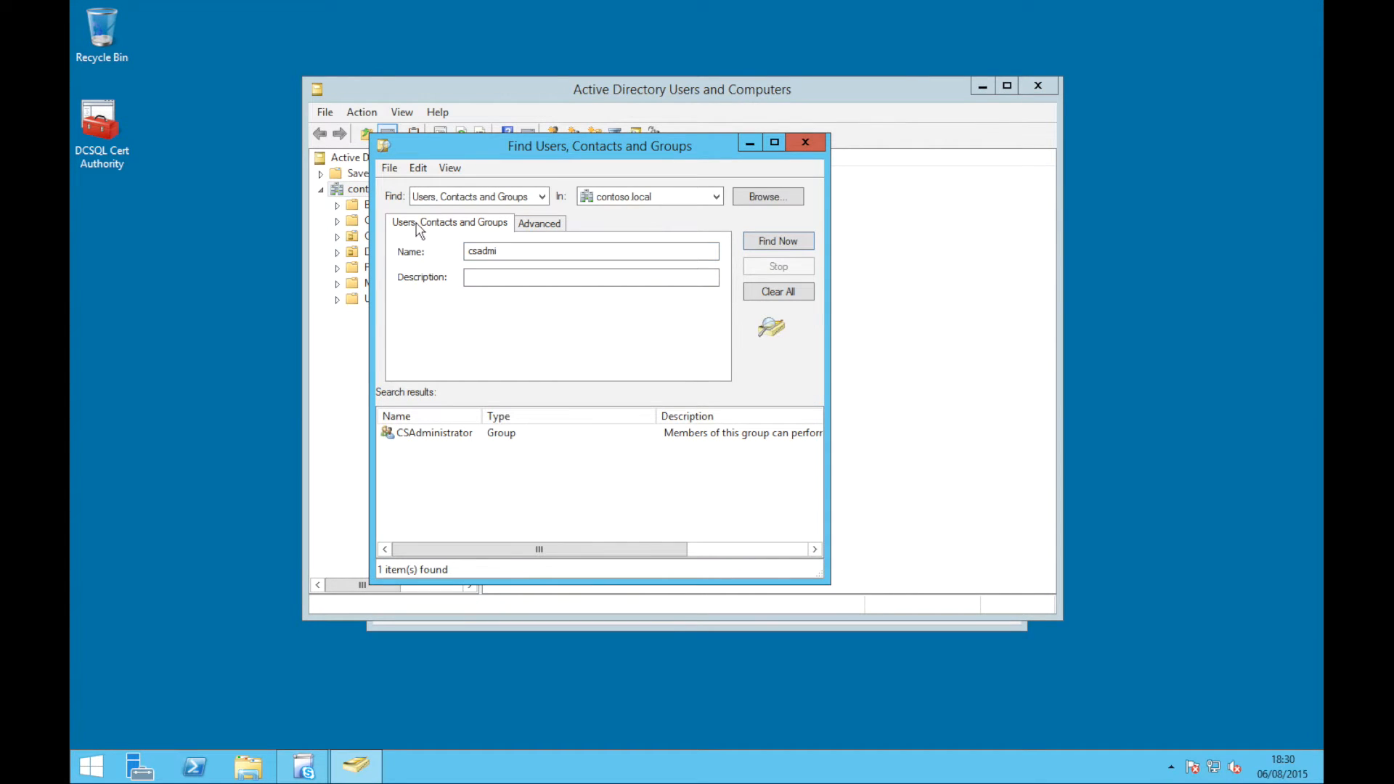
# Open the CSAdministrator group's Members list and make a first attempt at adding administrator
pyautogui.click(436, 432)
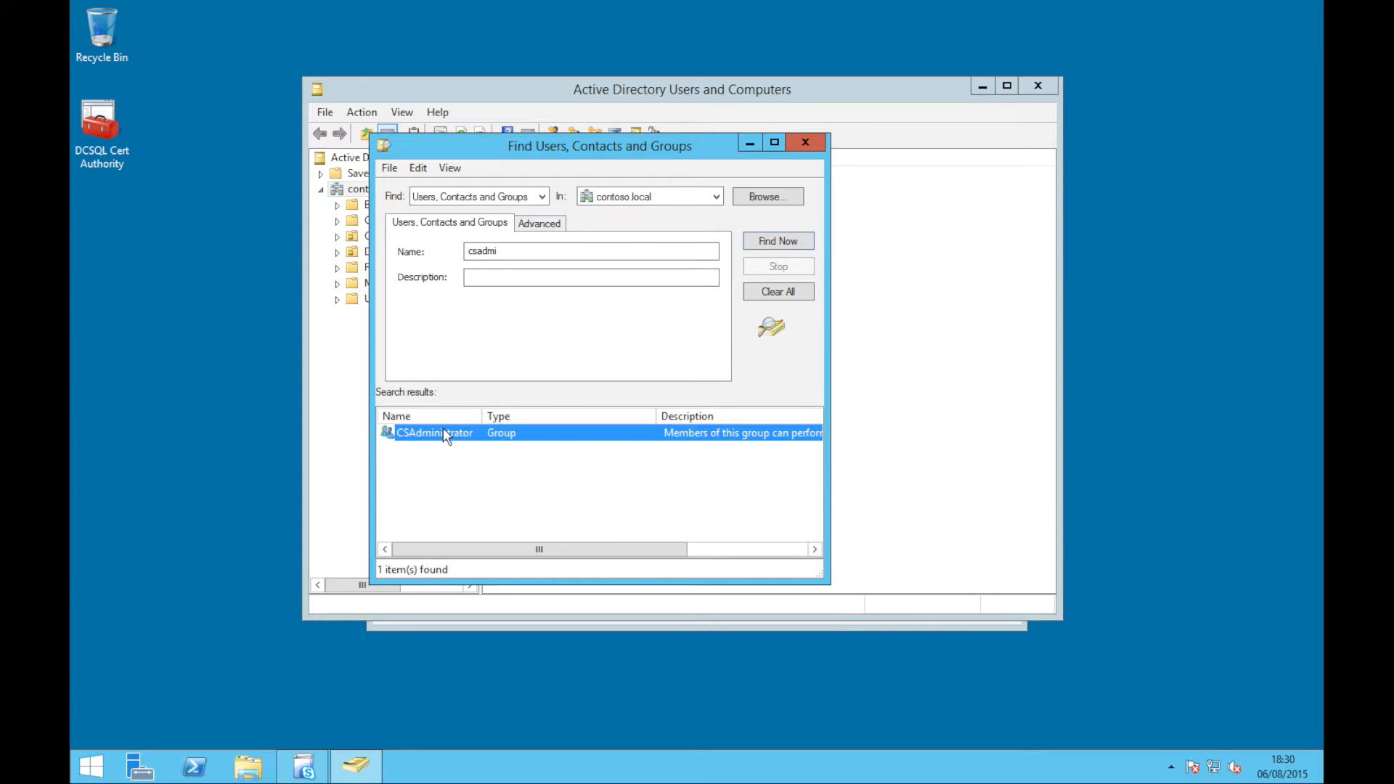
pyautogui.doubleClick(443, 433)
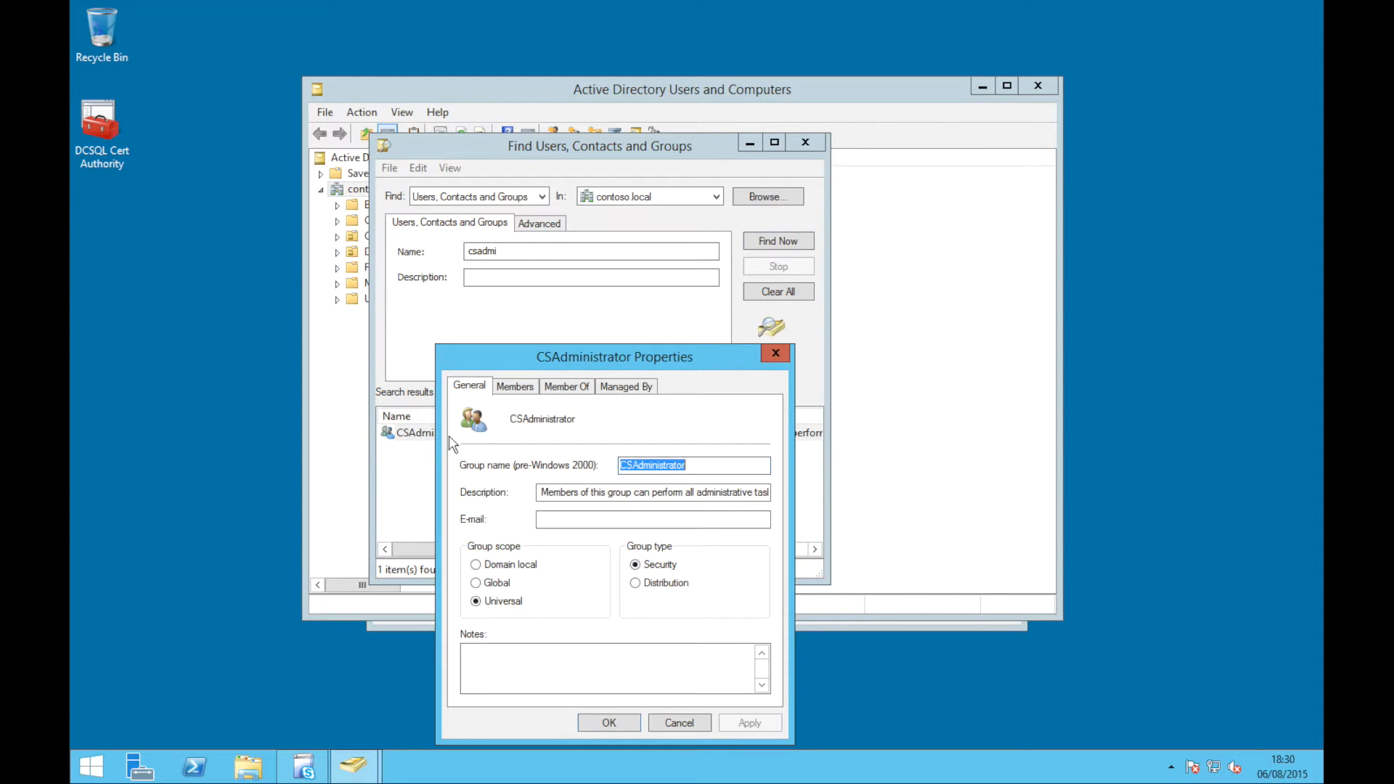
pyautogui.click(515, 386)
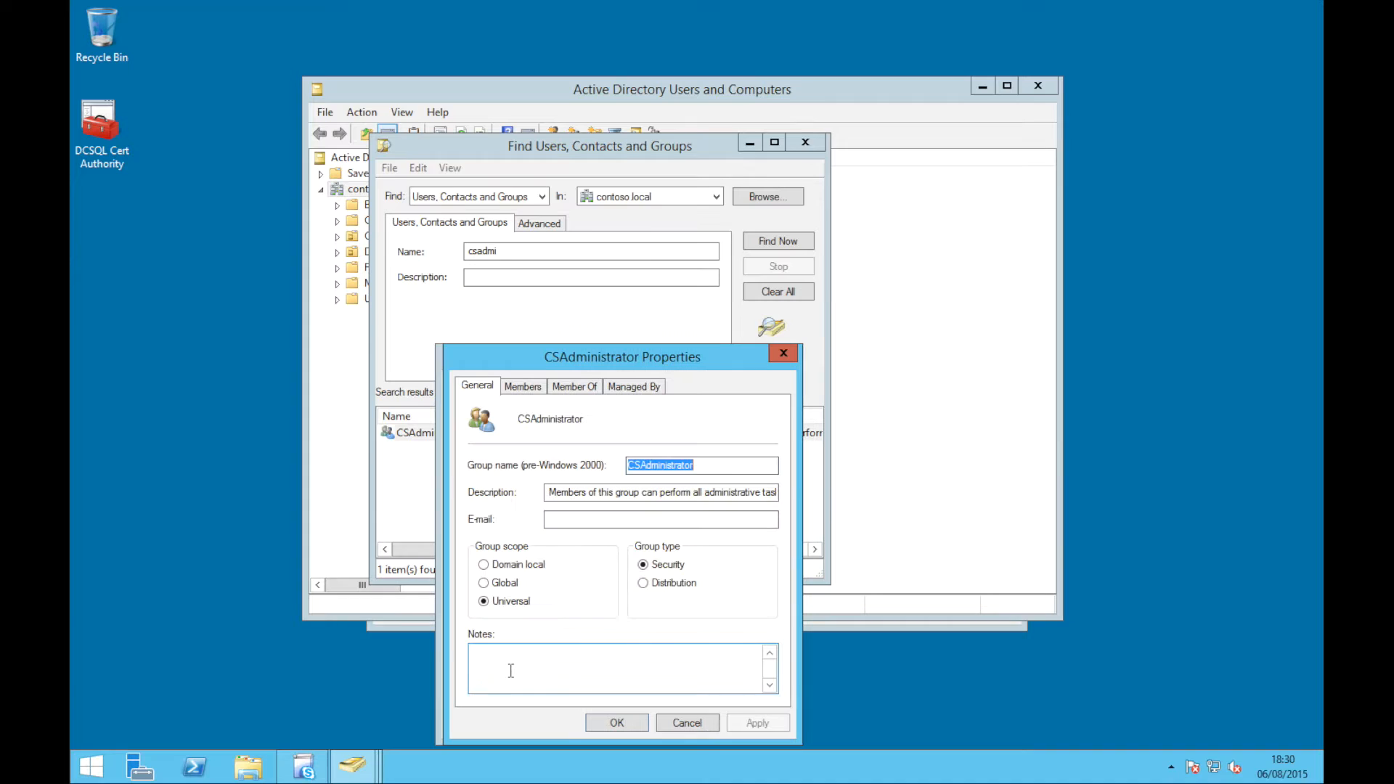
pyautogui.write('admini')
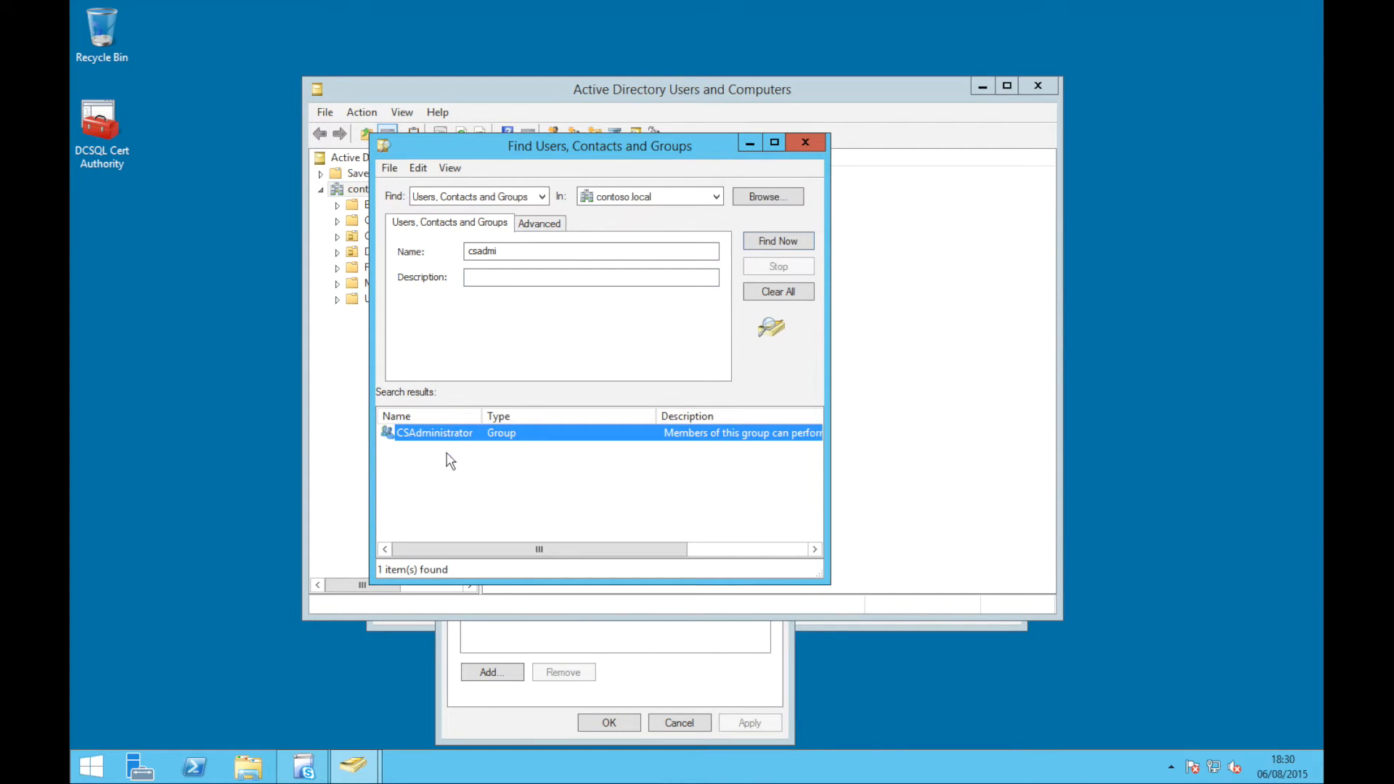
pyautogui.doubleClick(450, 433)
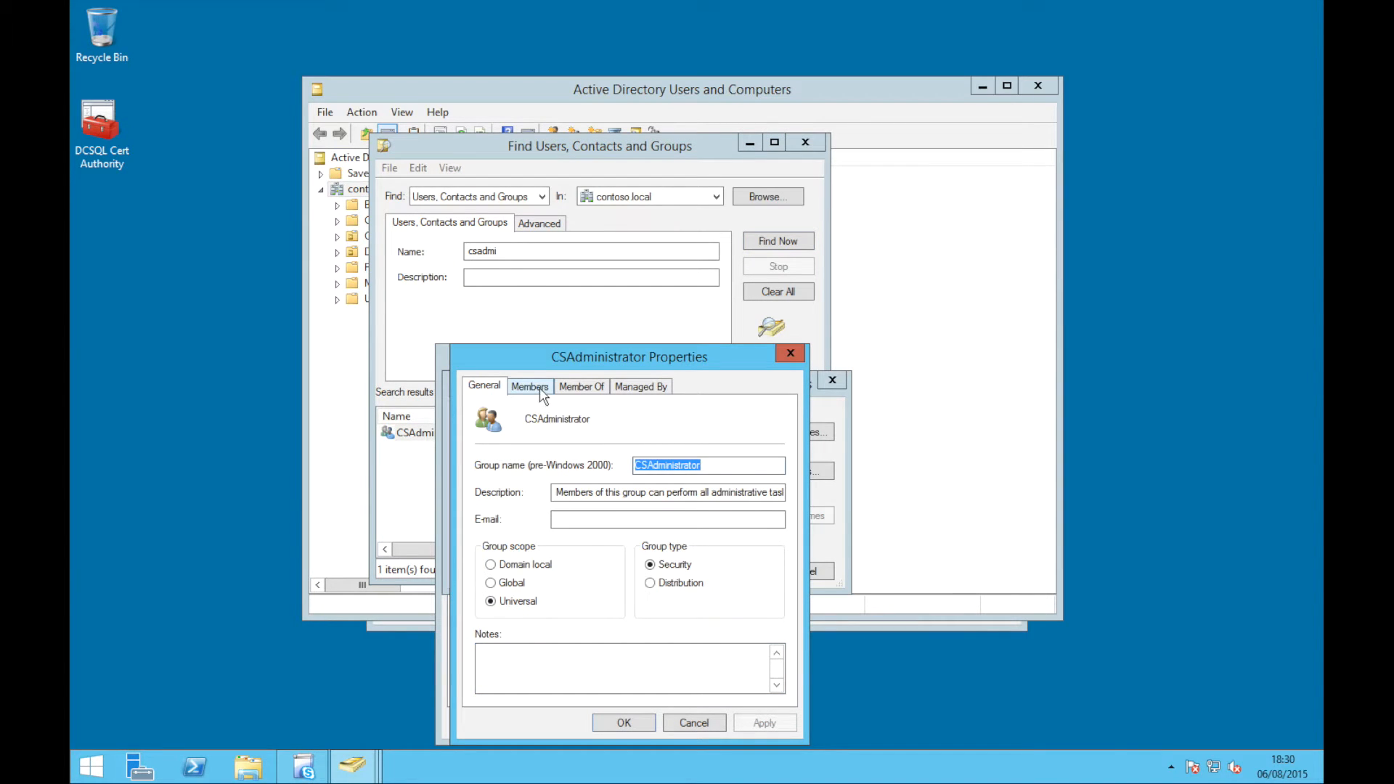
pyautogui.click(540, 390)
pyautogui.click(522, 672)
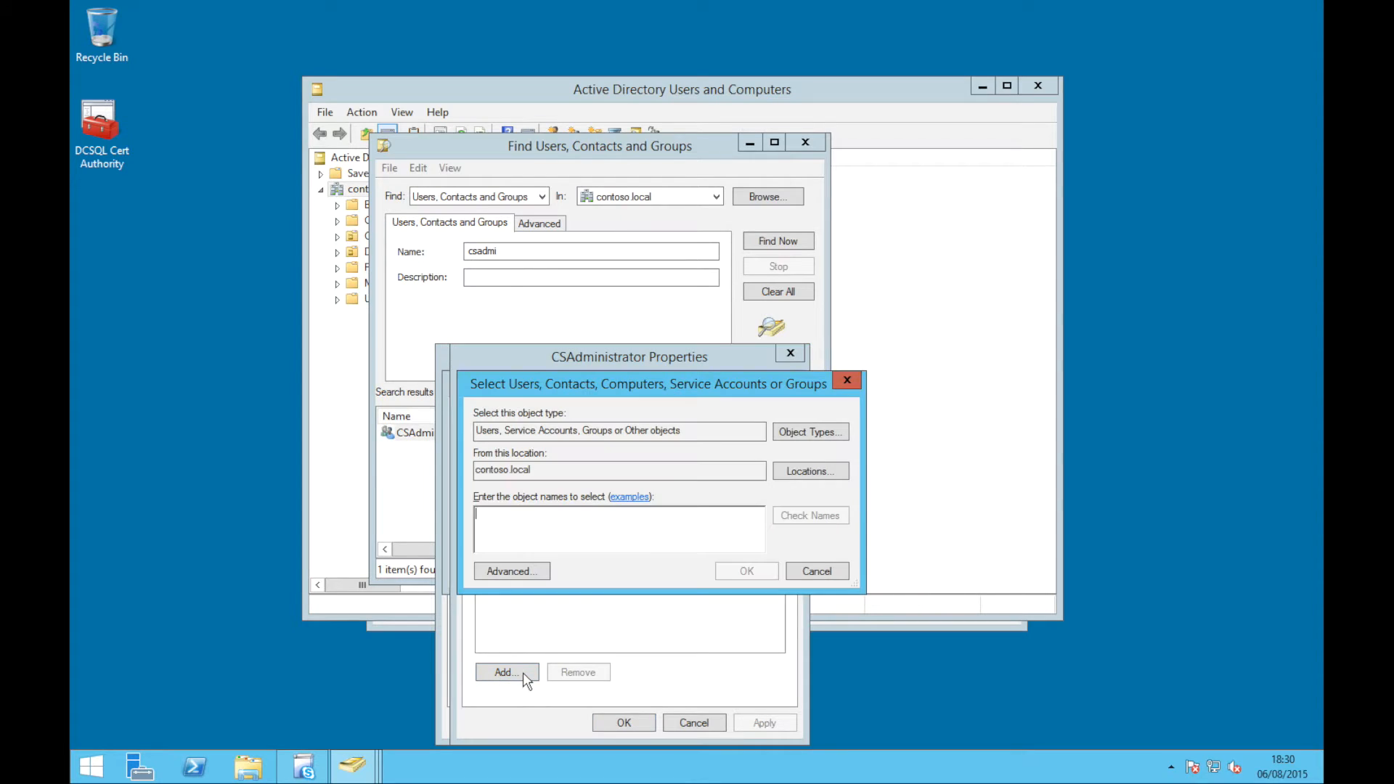
pyautogui.write('administrator')
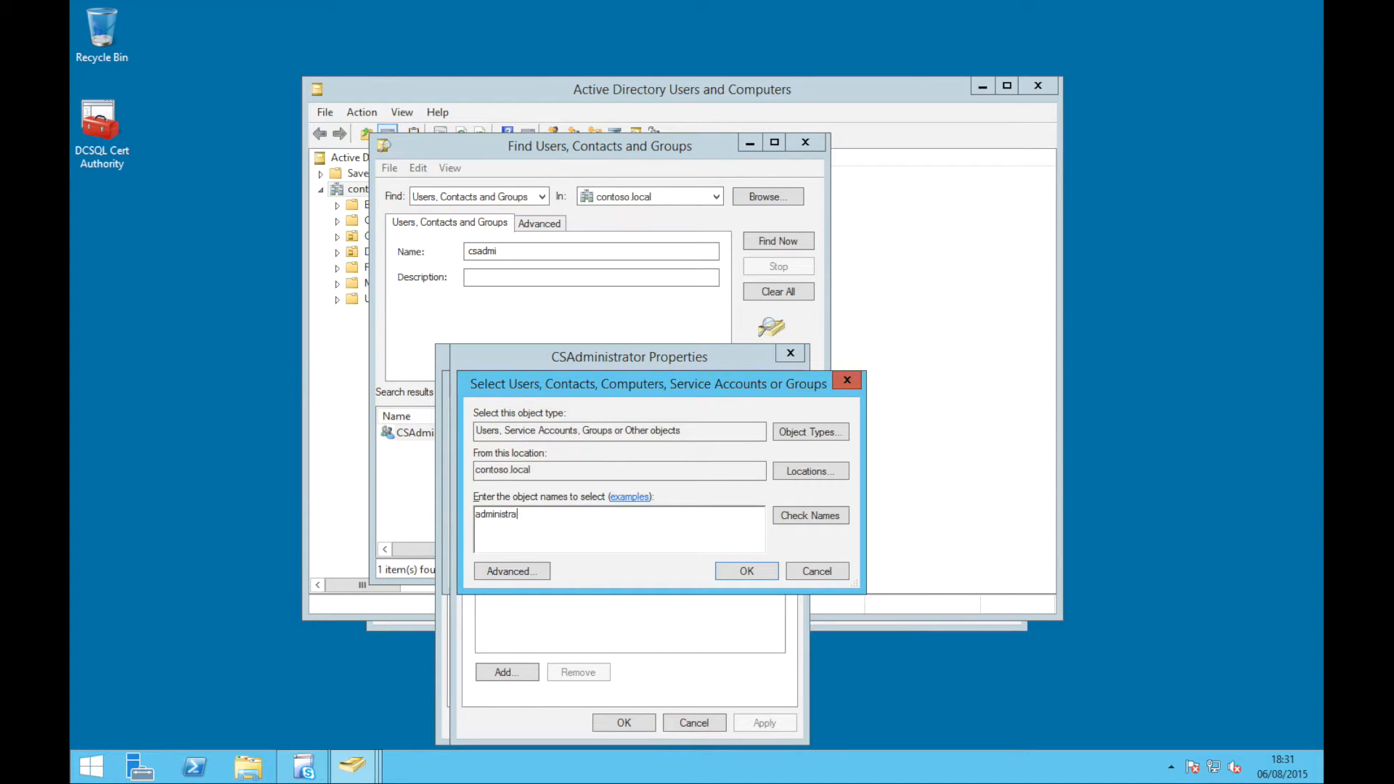
pyautogui.press('Return')
pyautogui.click(611, 724)
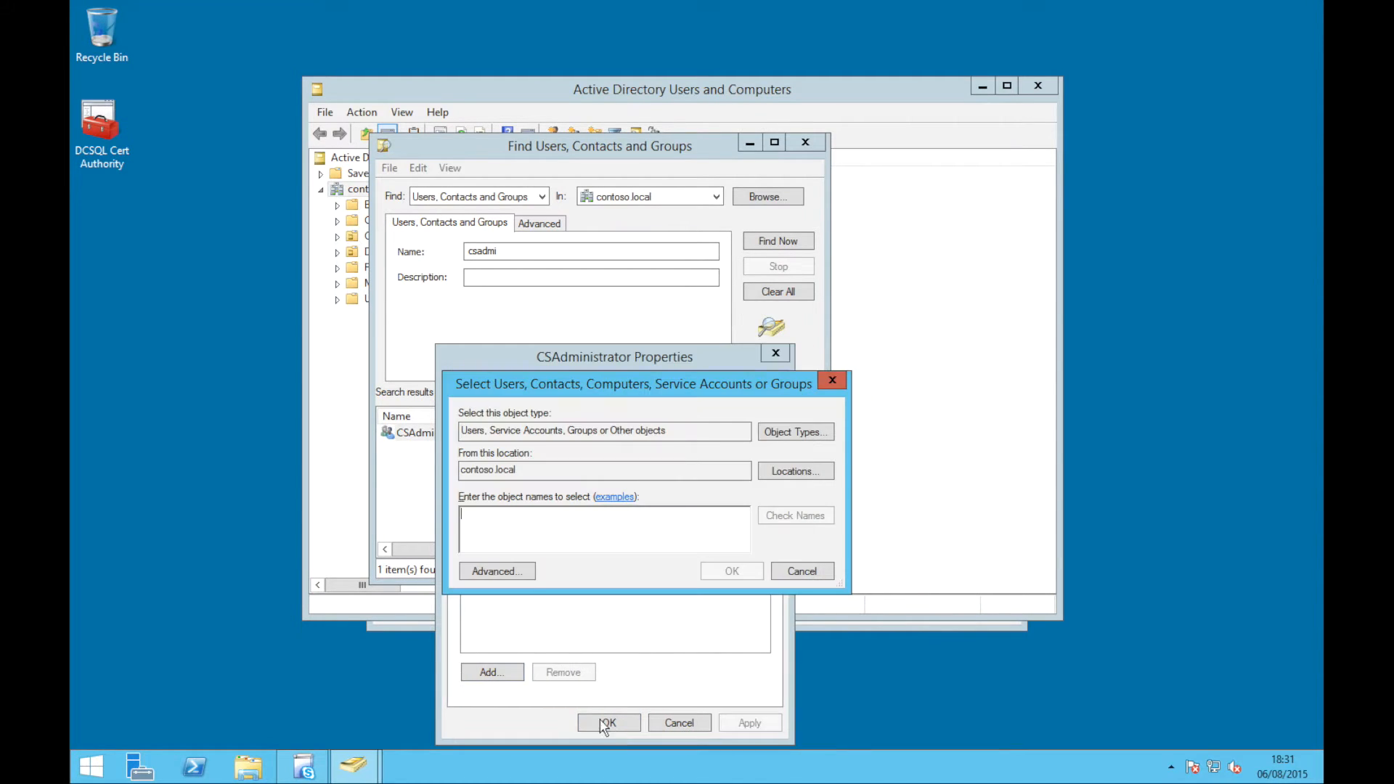
pyautogui.click(801, 570)
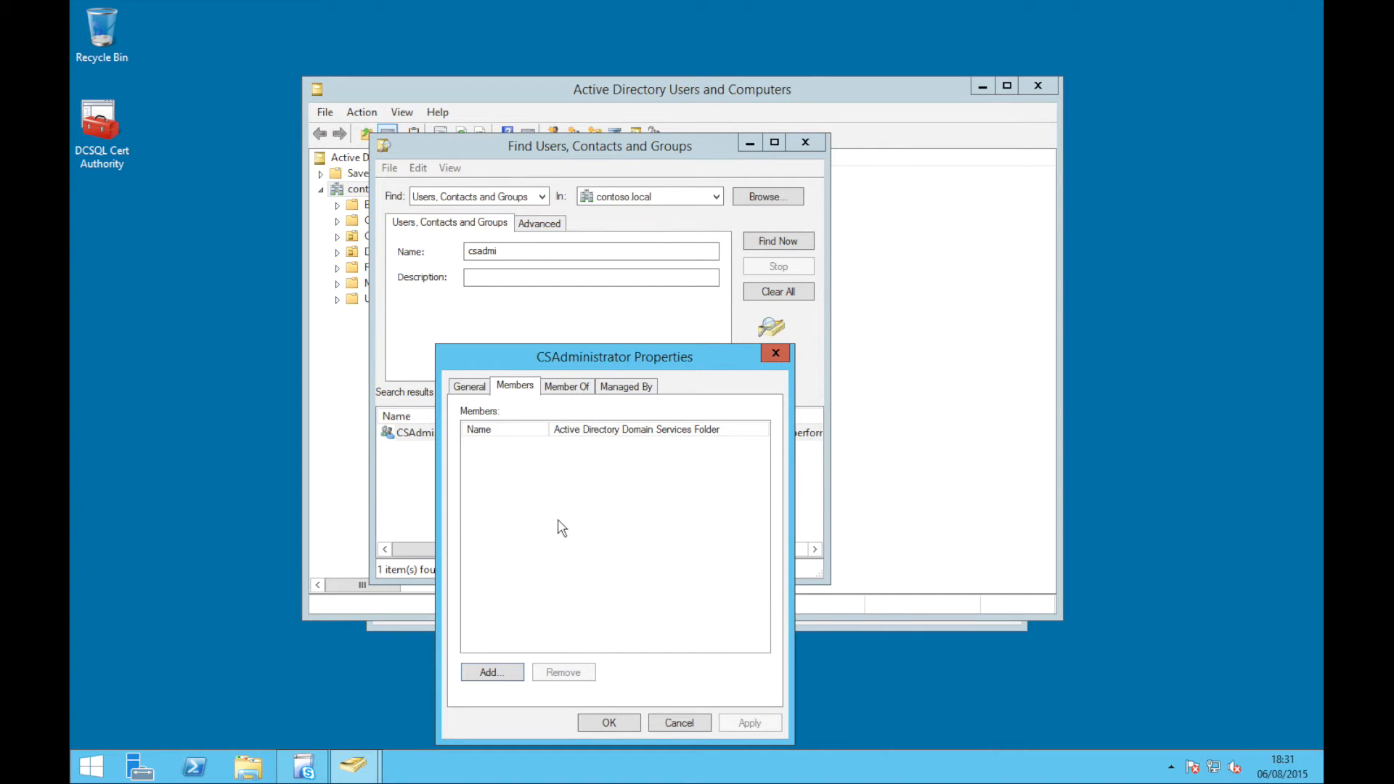
# Add administrator to CSAdministrator, save the change, and close the search and ADUC
pyautogui.click(510, 672)
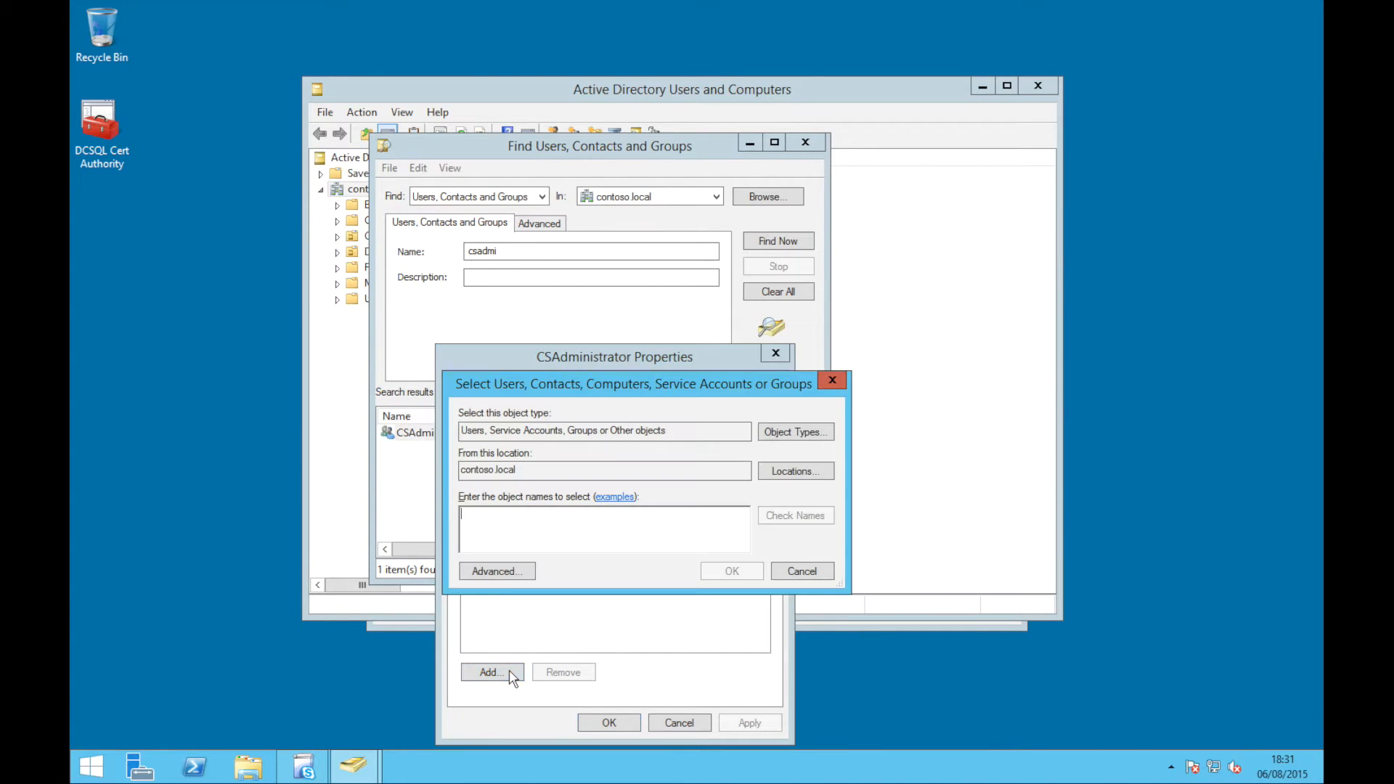
pyautogui.write('administrator')
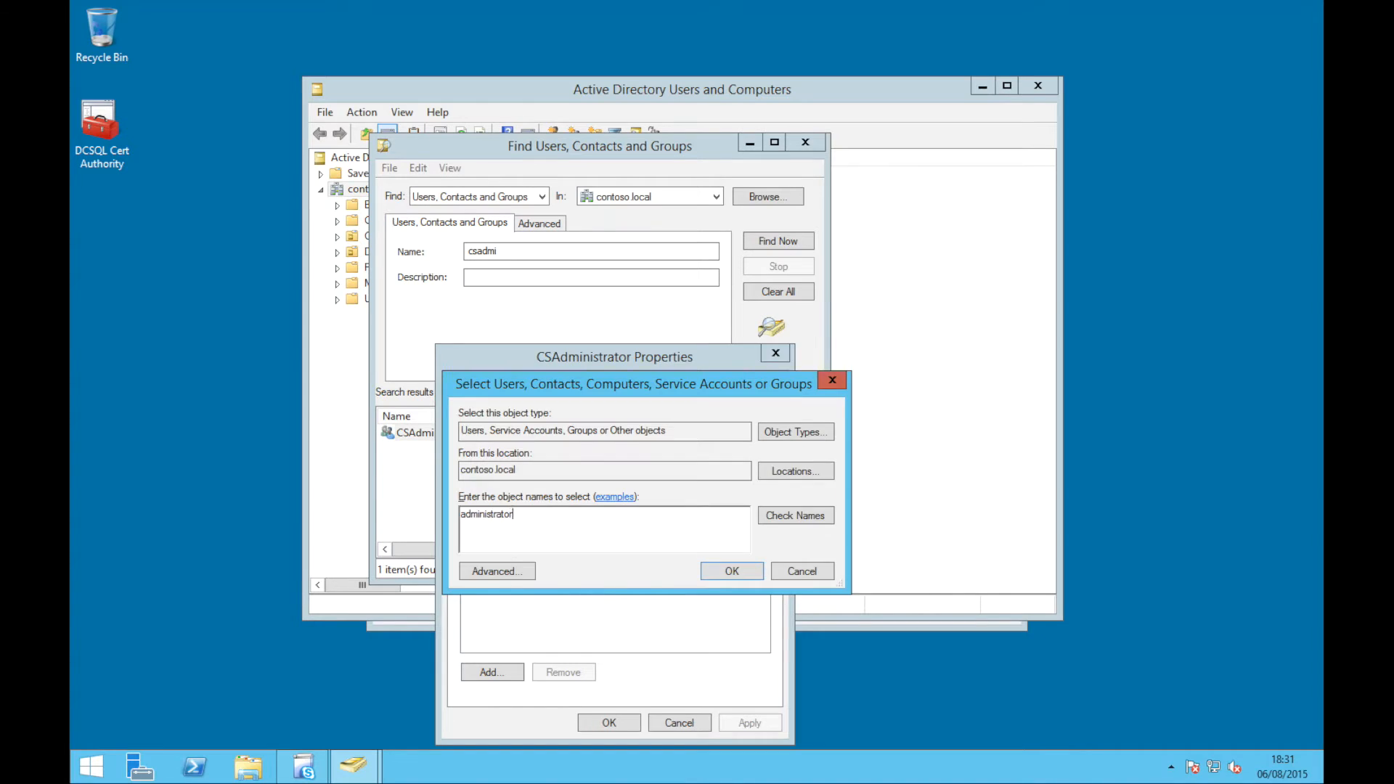
pyautogui.press('Return')
pyautogui.click(608, 726)
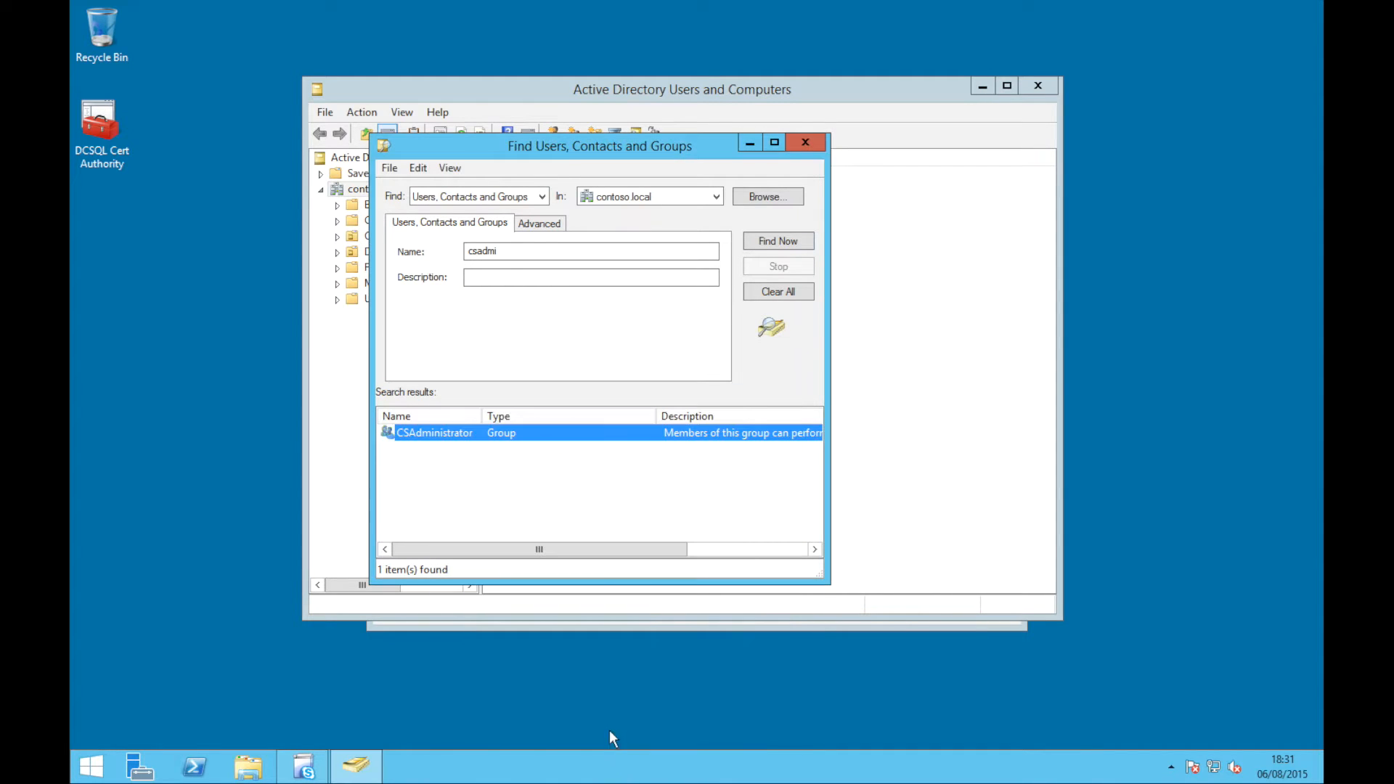
pyautogui.press('Escape')
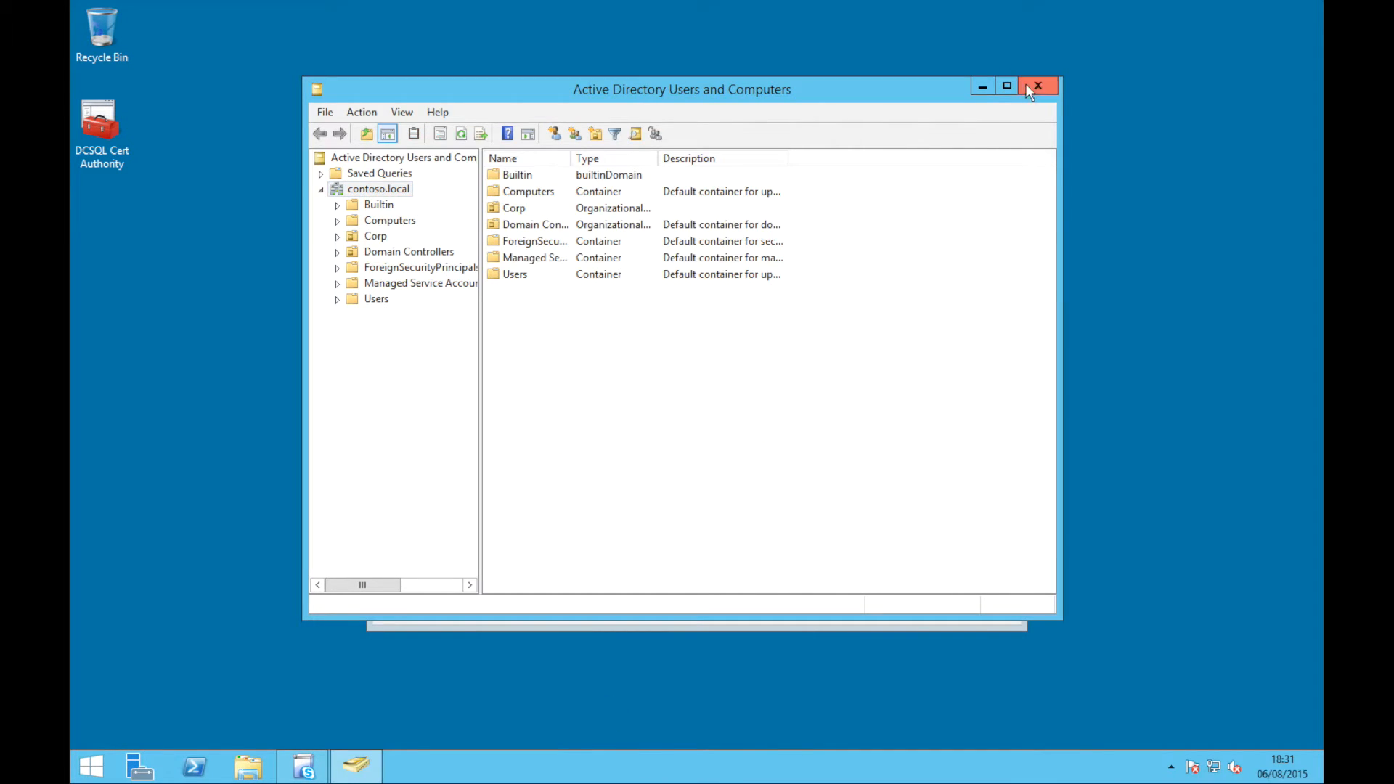
pyautogui.click(981, 87)
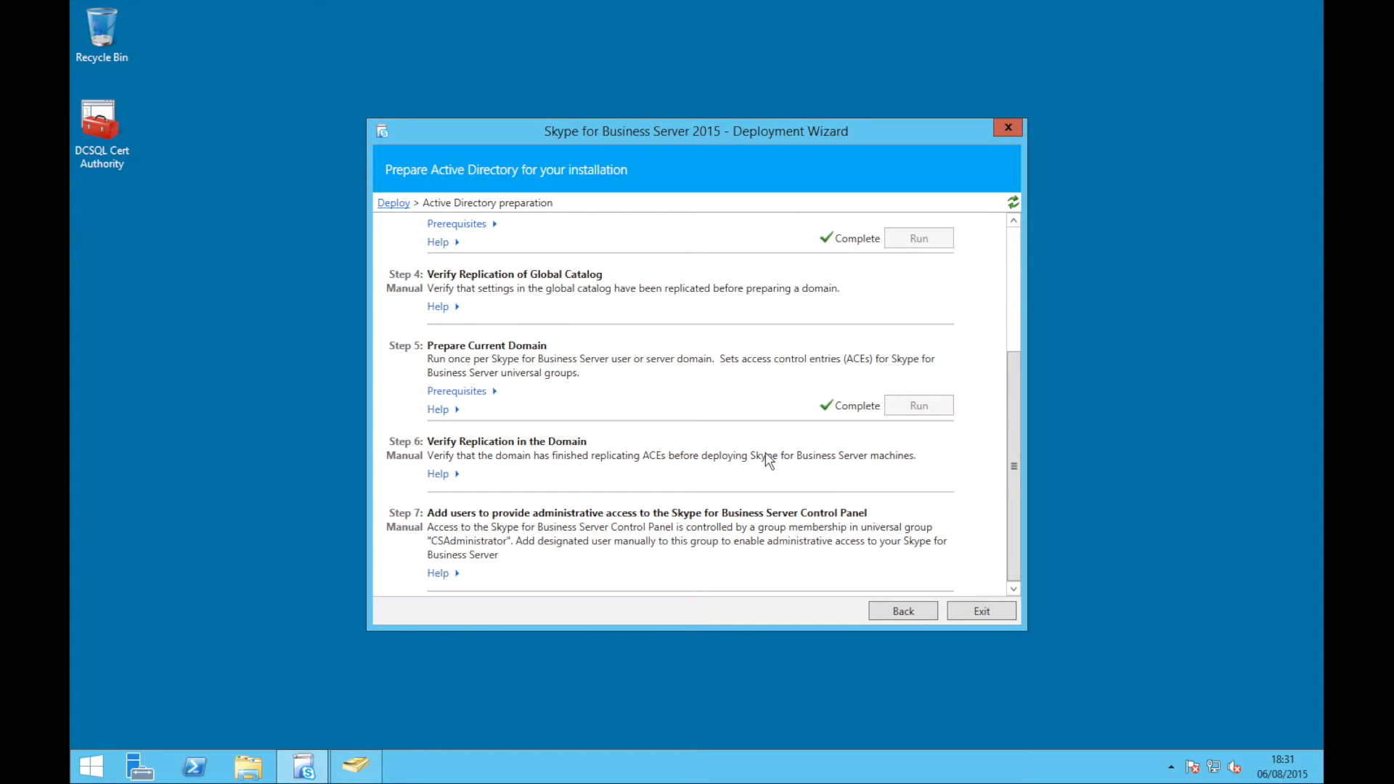
# Go back to the Deploy welcome page, where Prepare Active Directory now reads Complete
pyautogui.click(887, 609)
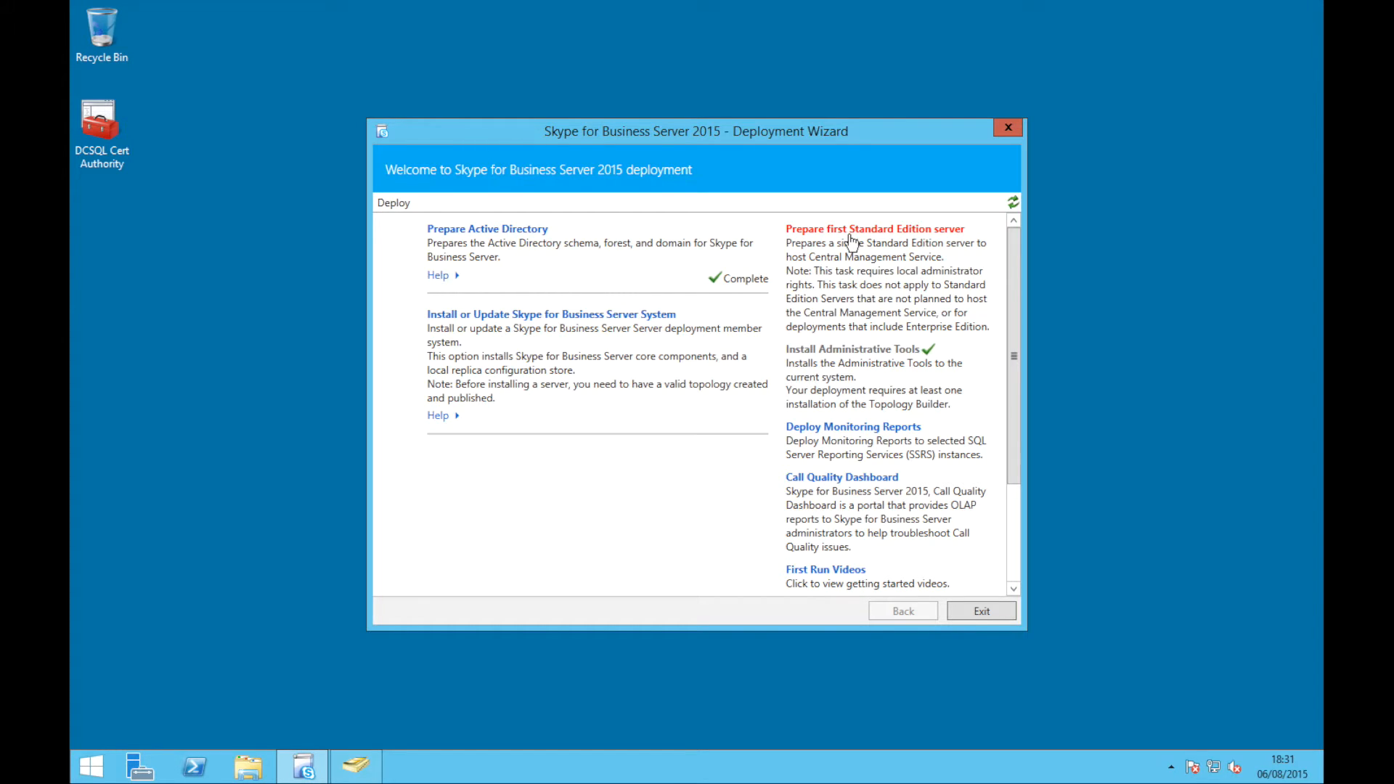
# Run Prepare first Standard Edition server, including the SQL Express RTC instance, through to completion
pyautogui.click(851, 242)
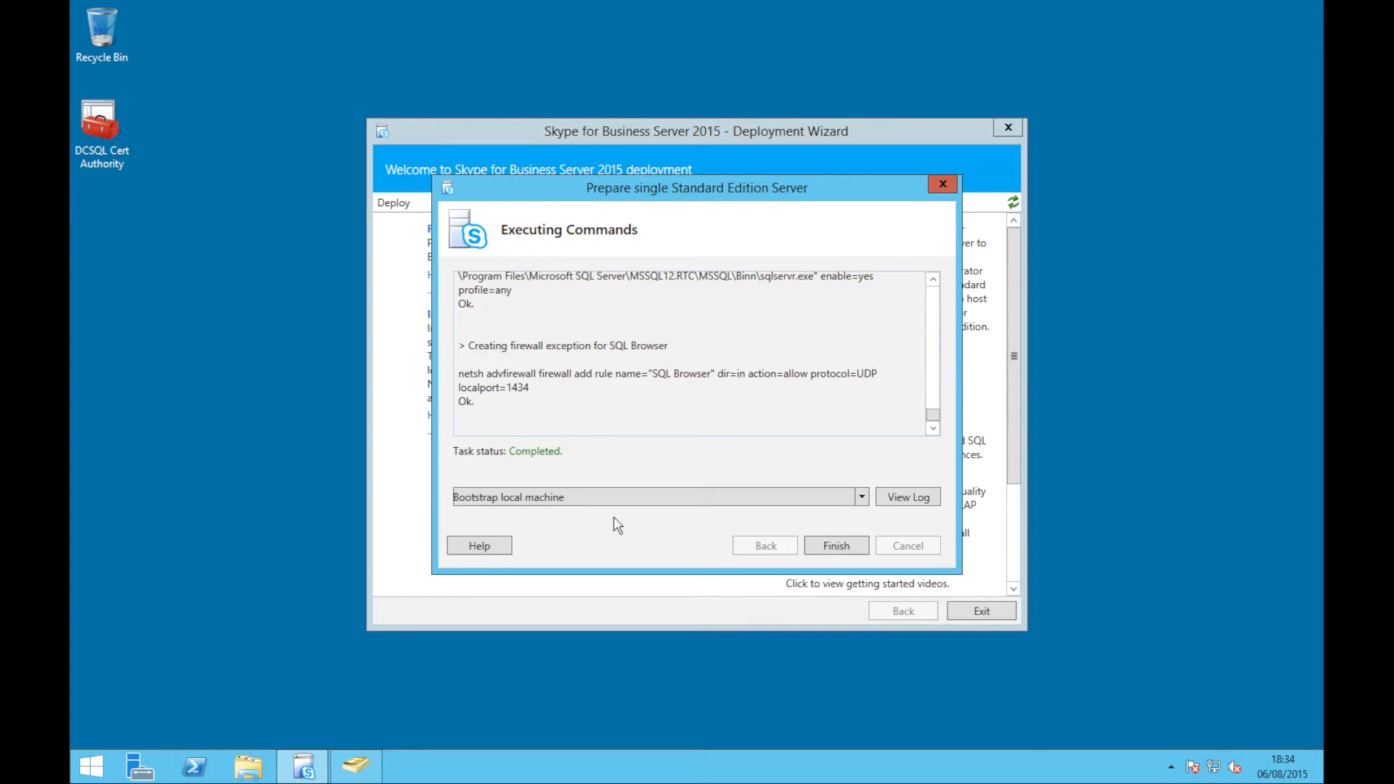
pyautogui.click(810, 543)
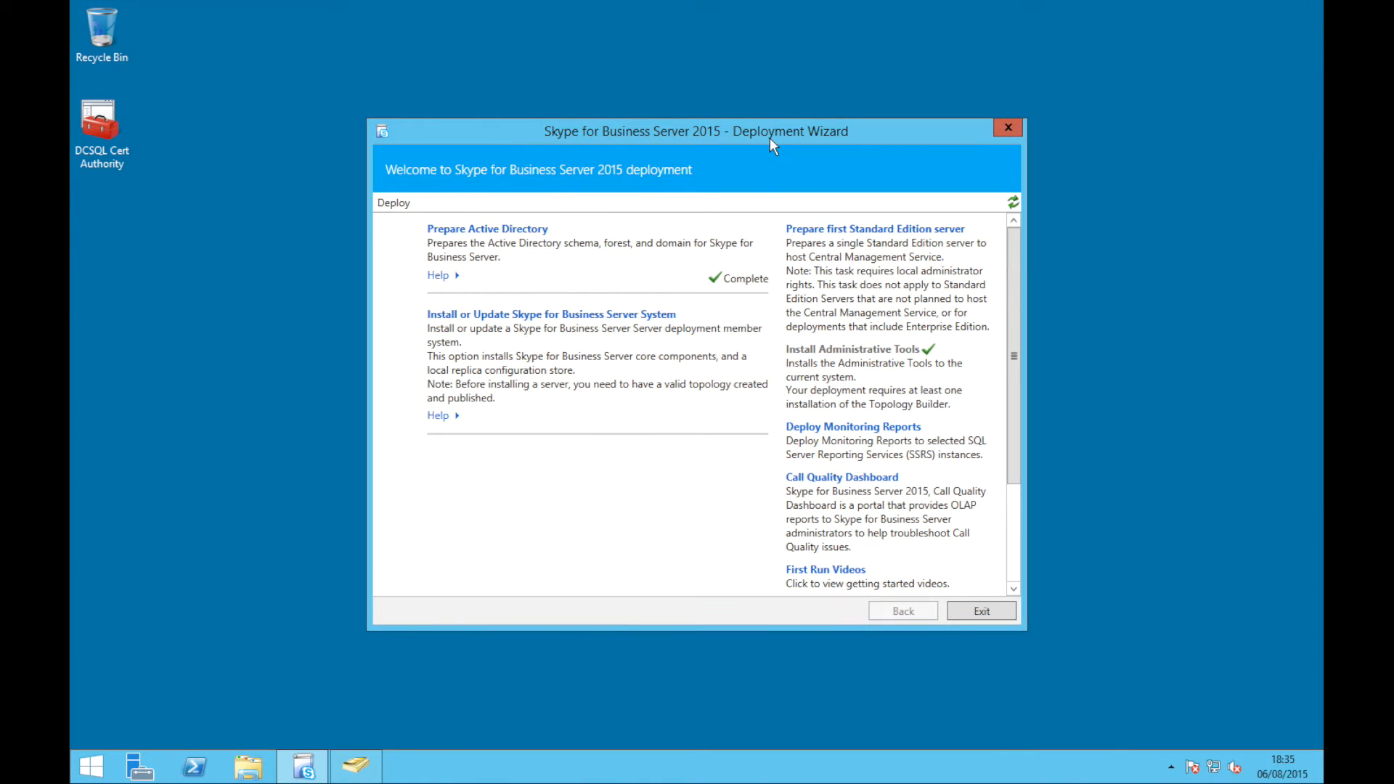
# Move the Deployment Wizard aside and launch Topology Builder from Start search
pyautogui.moveTo(770, 137); pyautogui.dragTo(1323, 457)
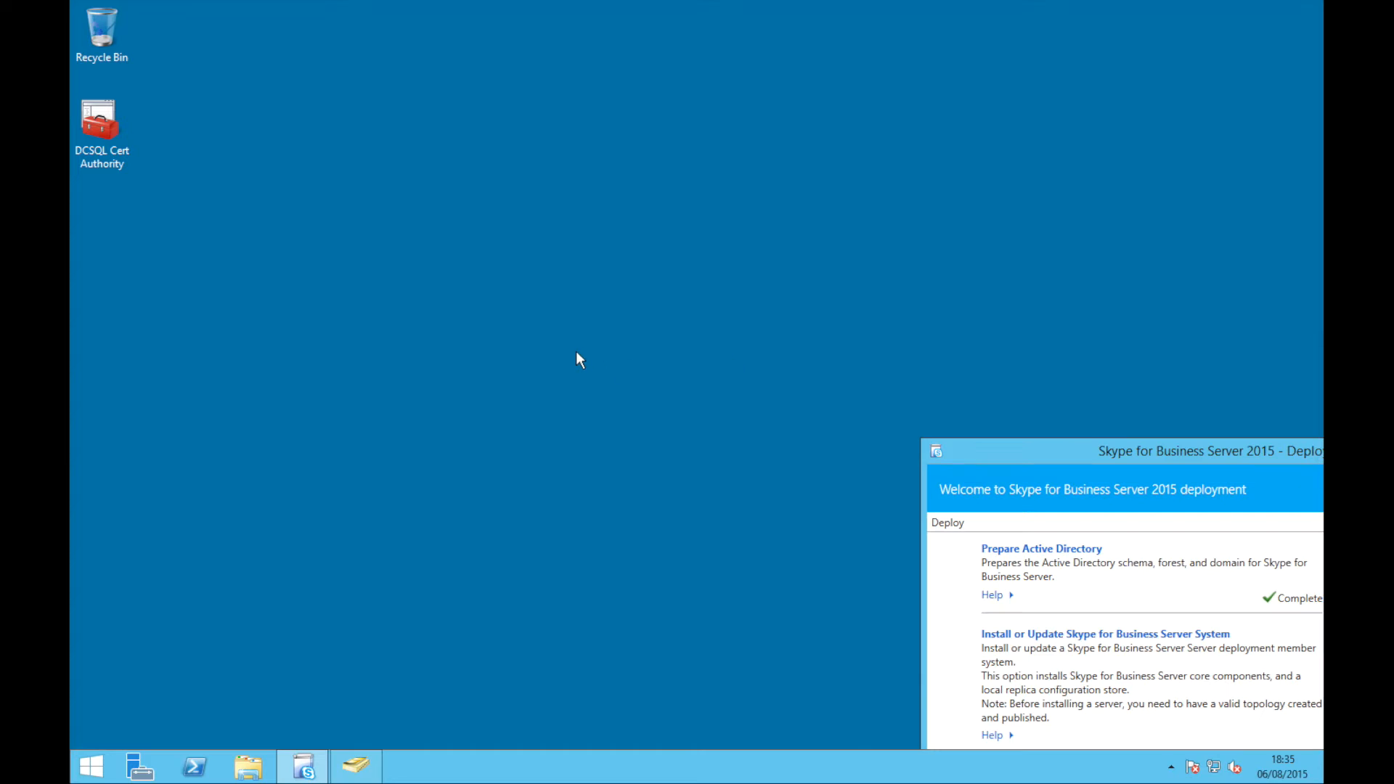
pyautogui.press('super')
pyautogui.write('topology Builder')
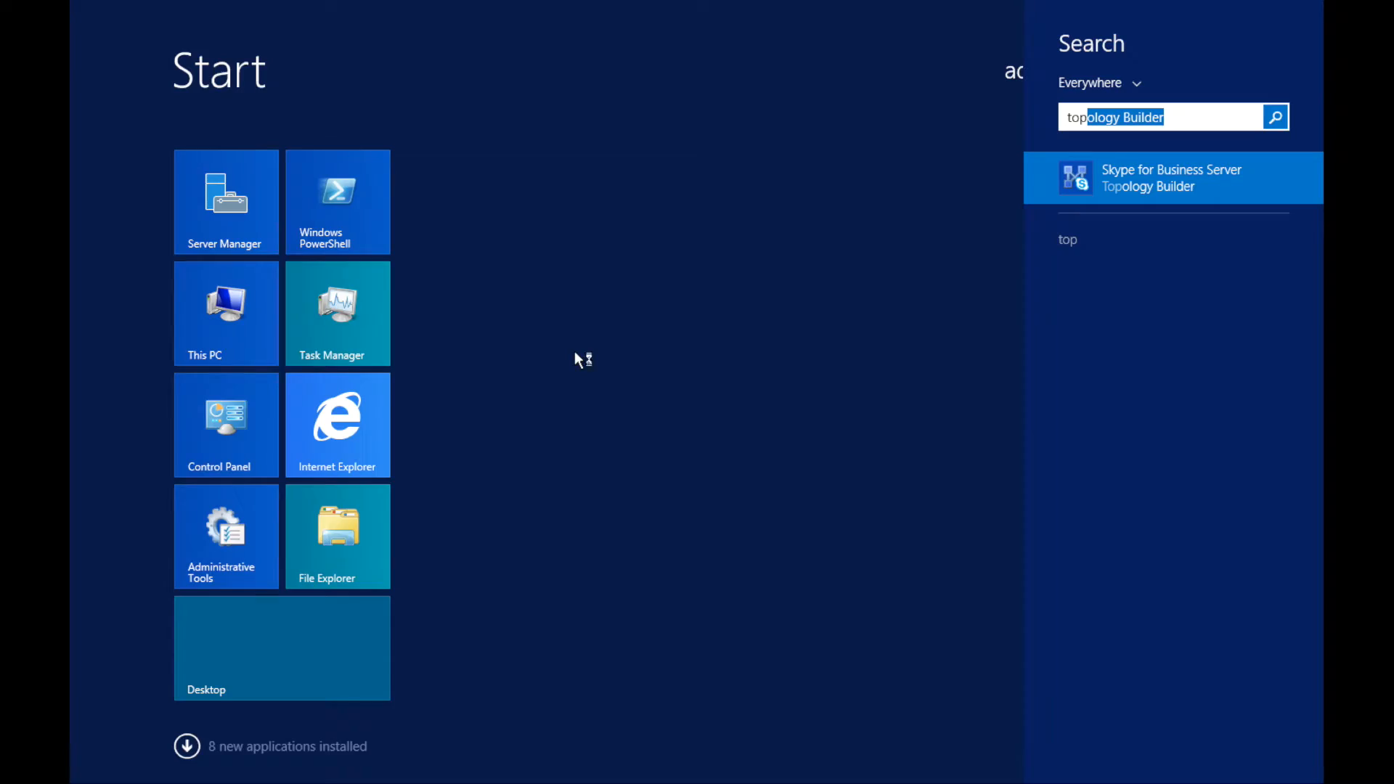
pyautogui.press('Return')
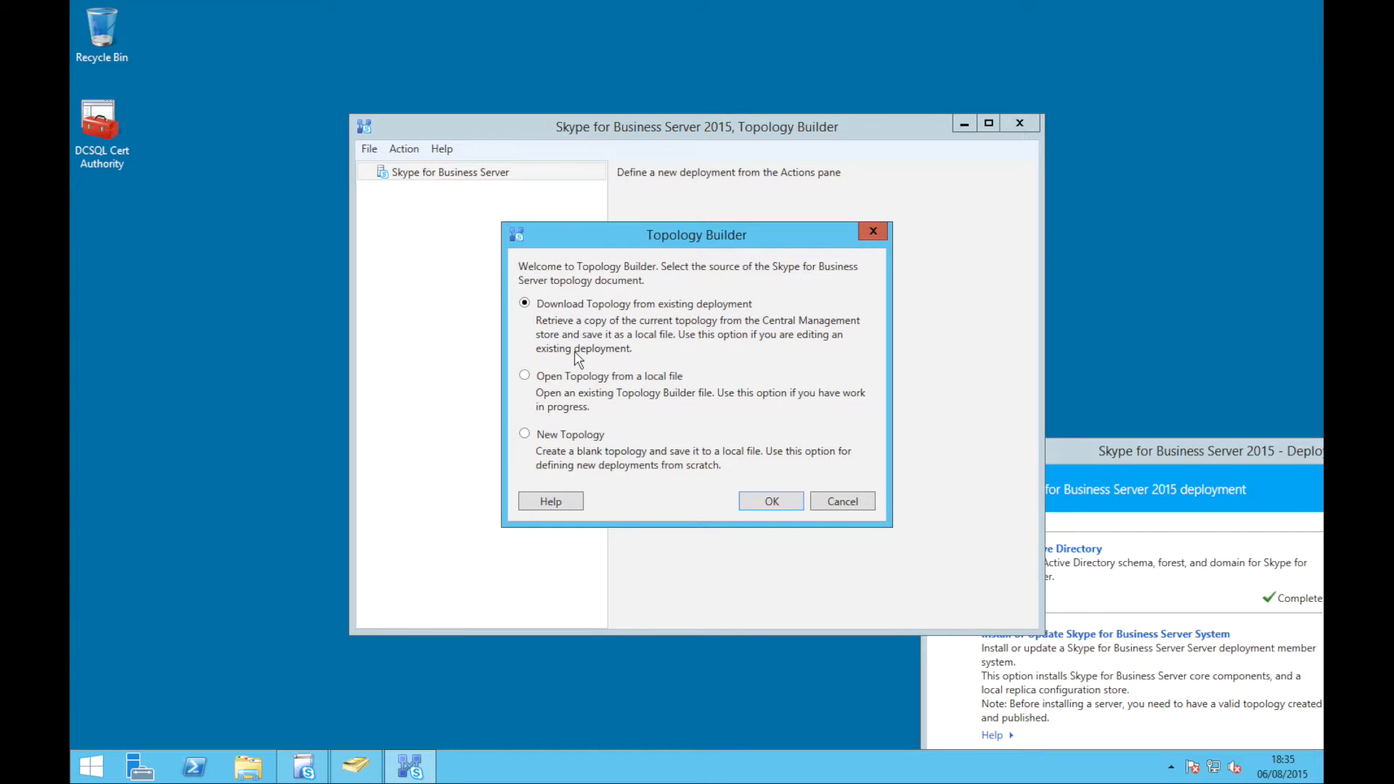
# Create a new topology saved on the Desktop as '2015-08-06 Core Topology'
pyautogui.click(565, 436)
pyautogui.click(768, 501)
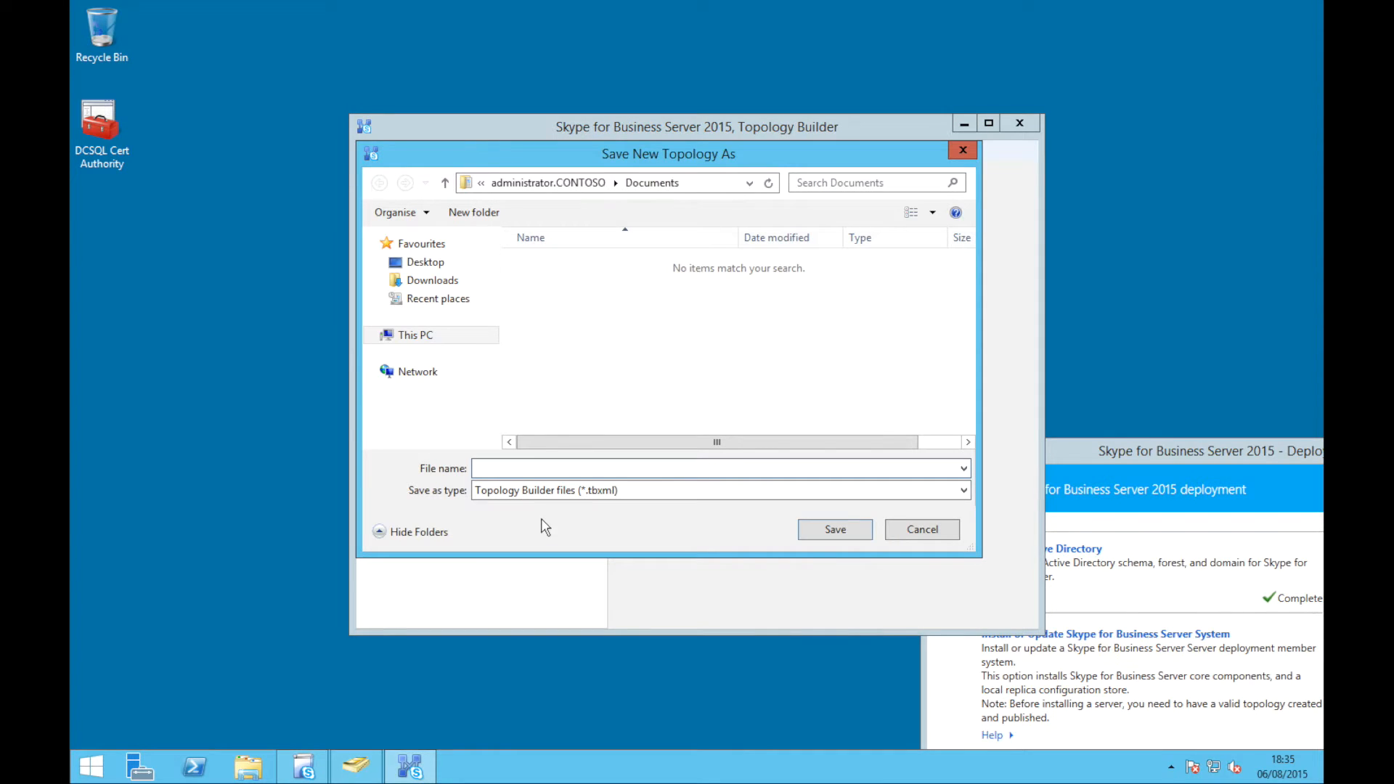
pyautogui.click(430, 263)
pyautogui.click(550, 467)
pyautogui.write('201')
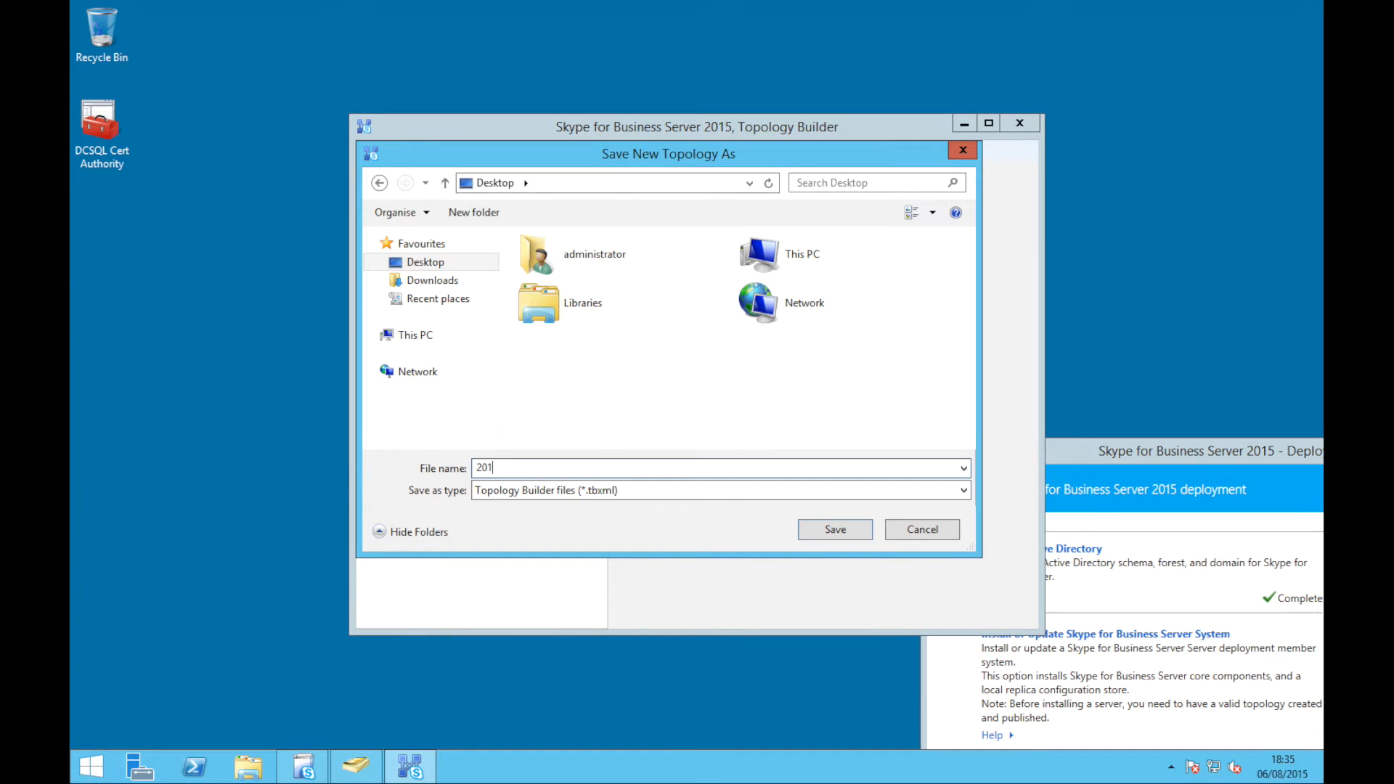
pyautogui.write('5-08-06 Core Topology')
pyautogui.press('Return')
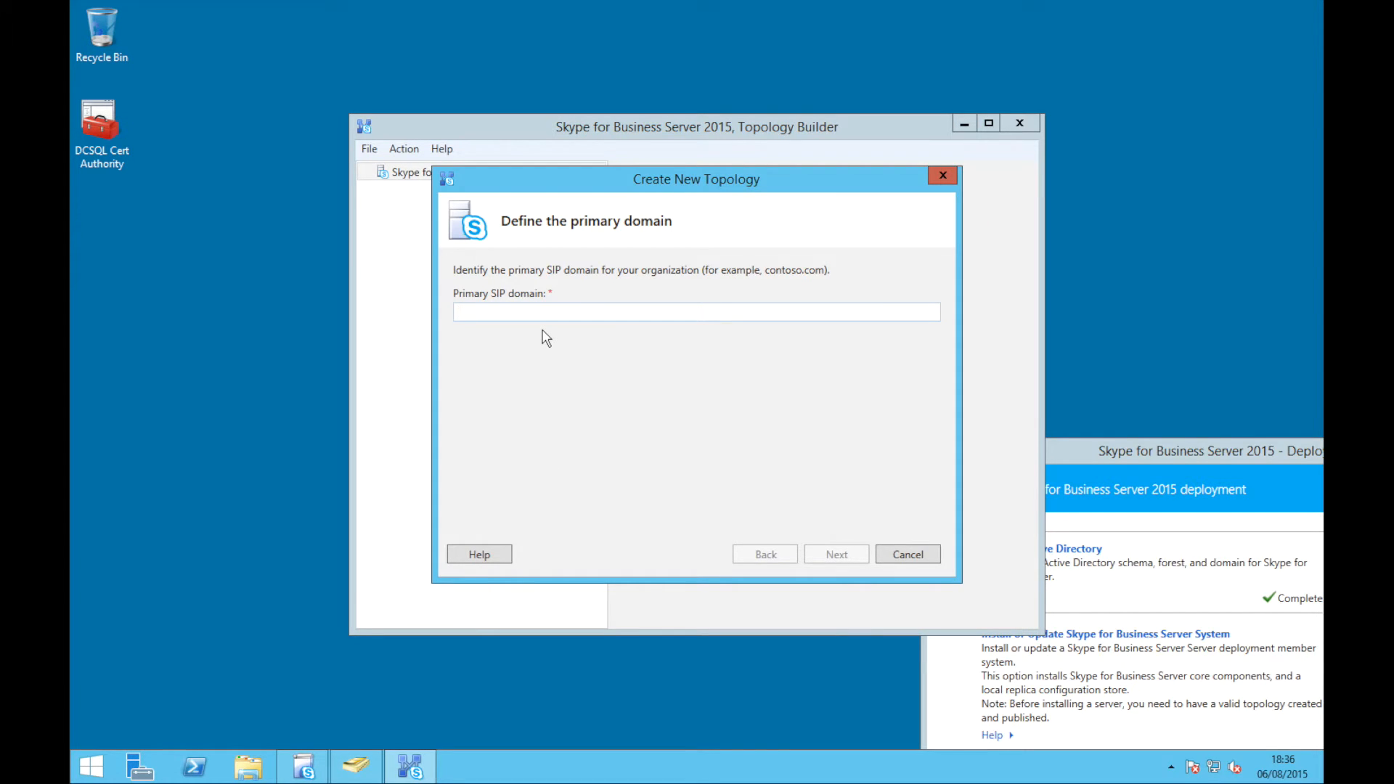
# Set contoso.com as the primary SIP domain and add contoso.co.uk as an additional domain
pyautogui.write('contoso.com')
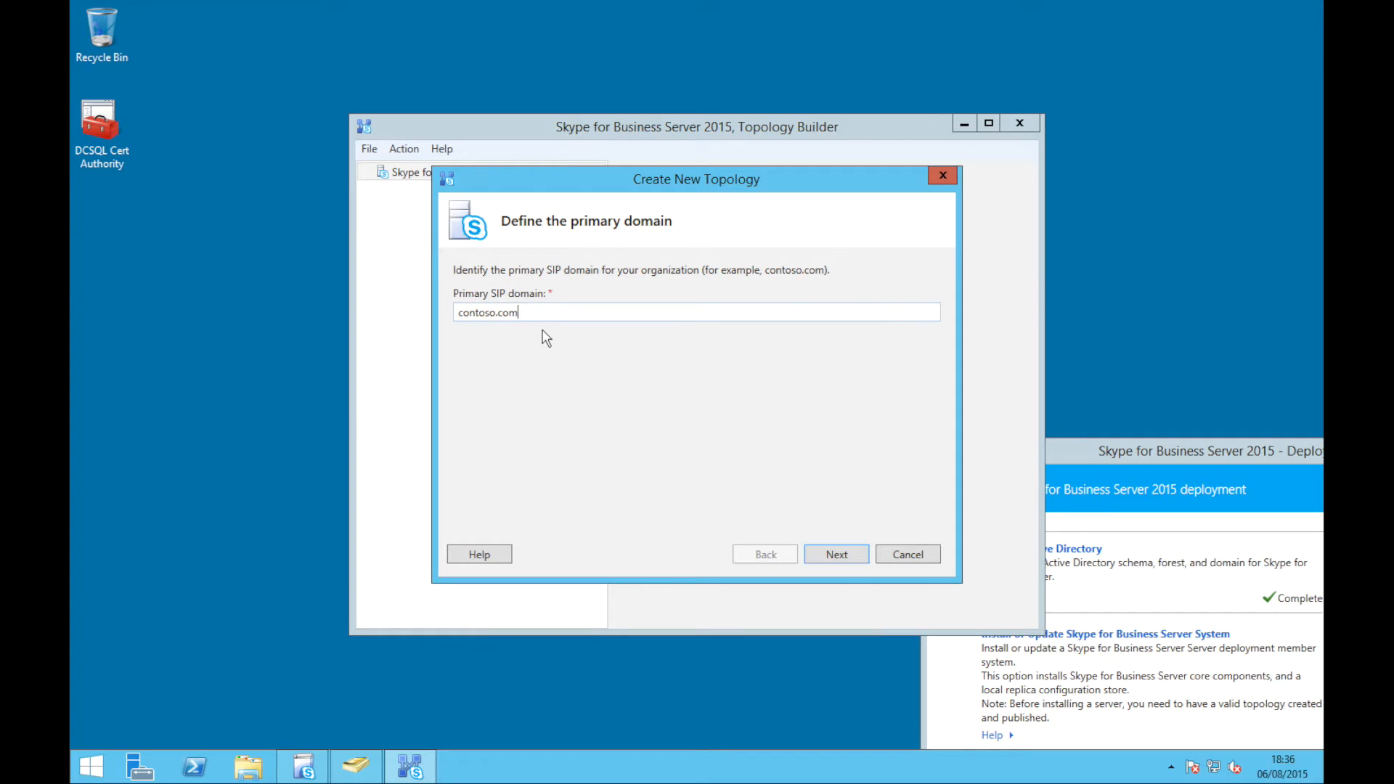
pyautogui.press('Return')
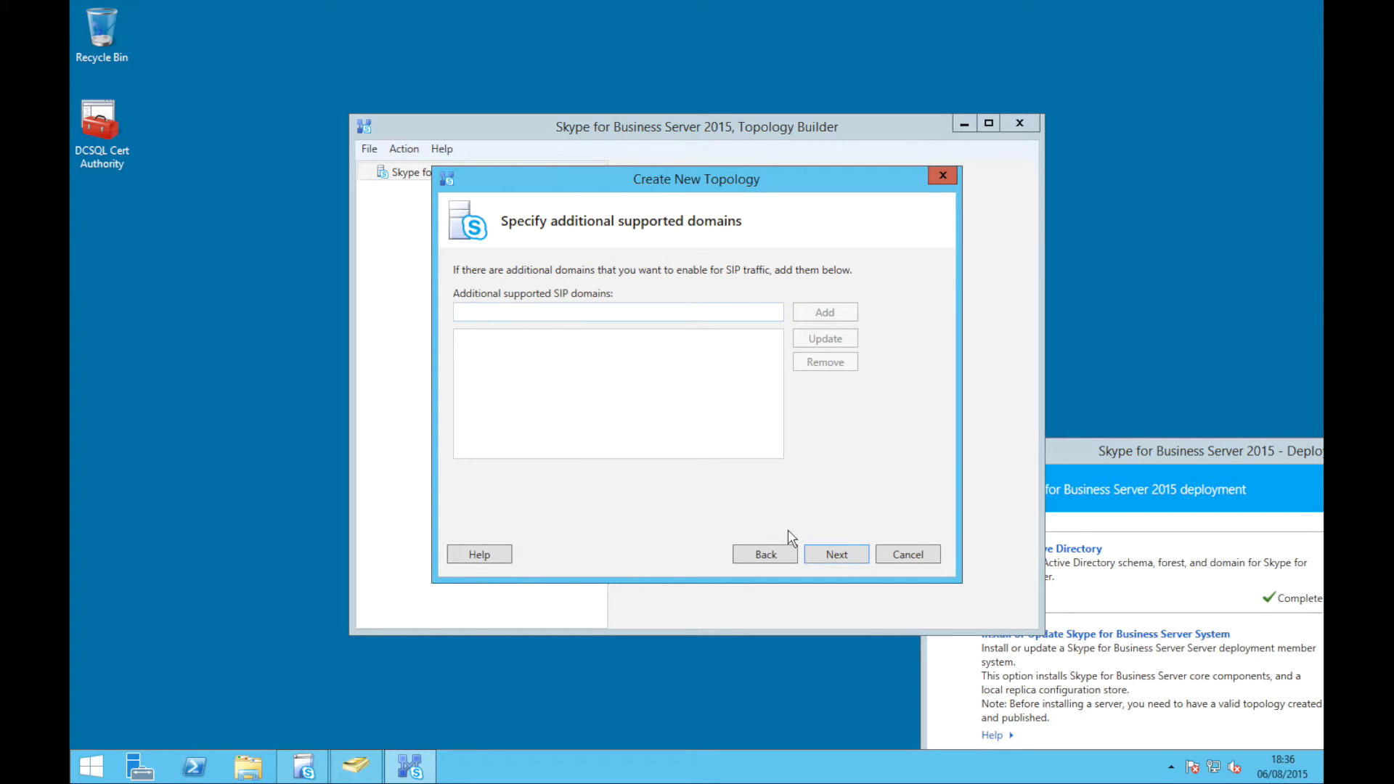
pyautogui.write('contoso.co.uk')
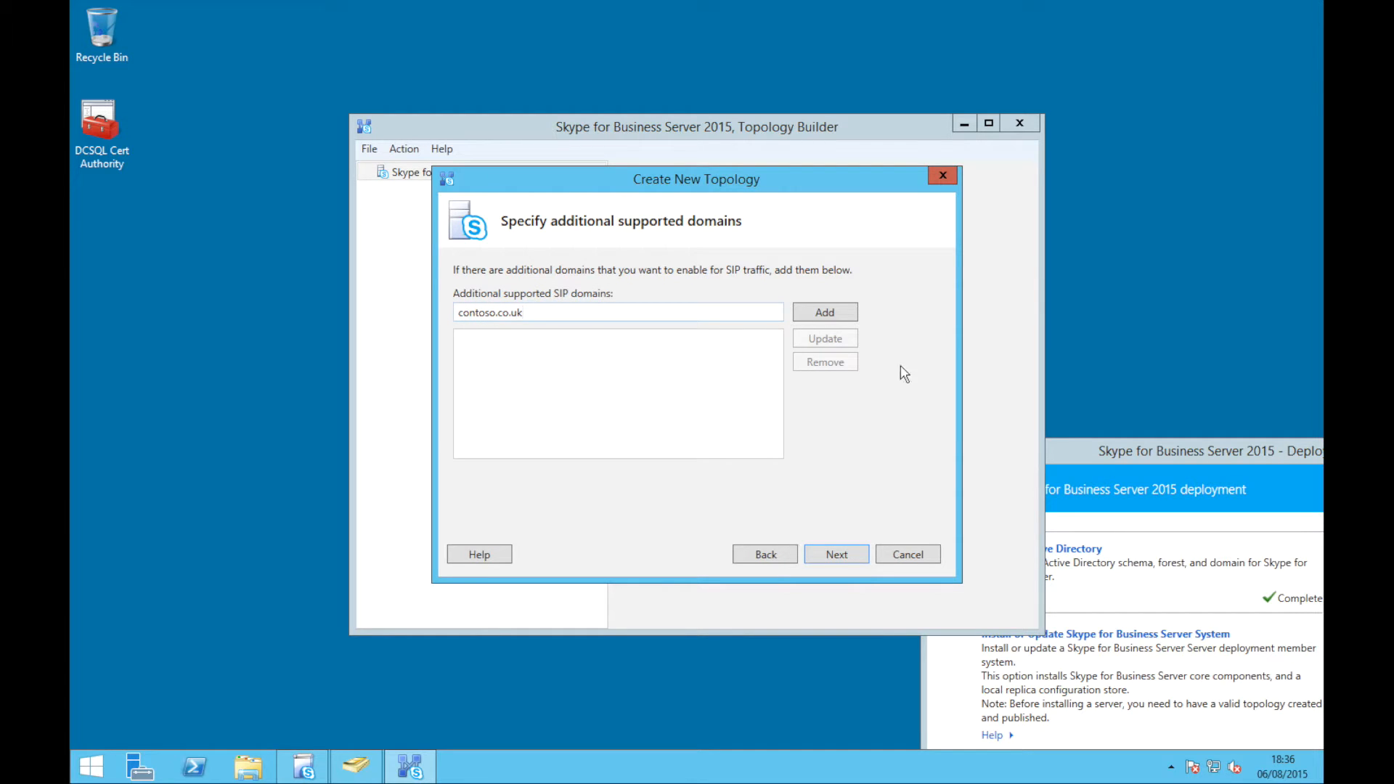
pyautogui.click(840, 312)
pyautogui.click(812, 556)
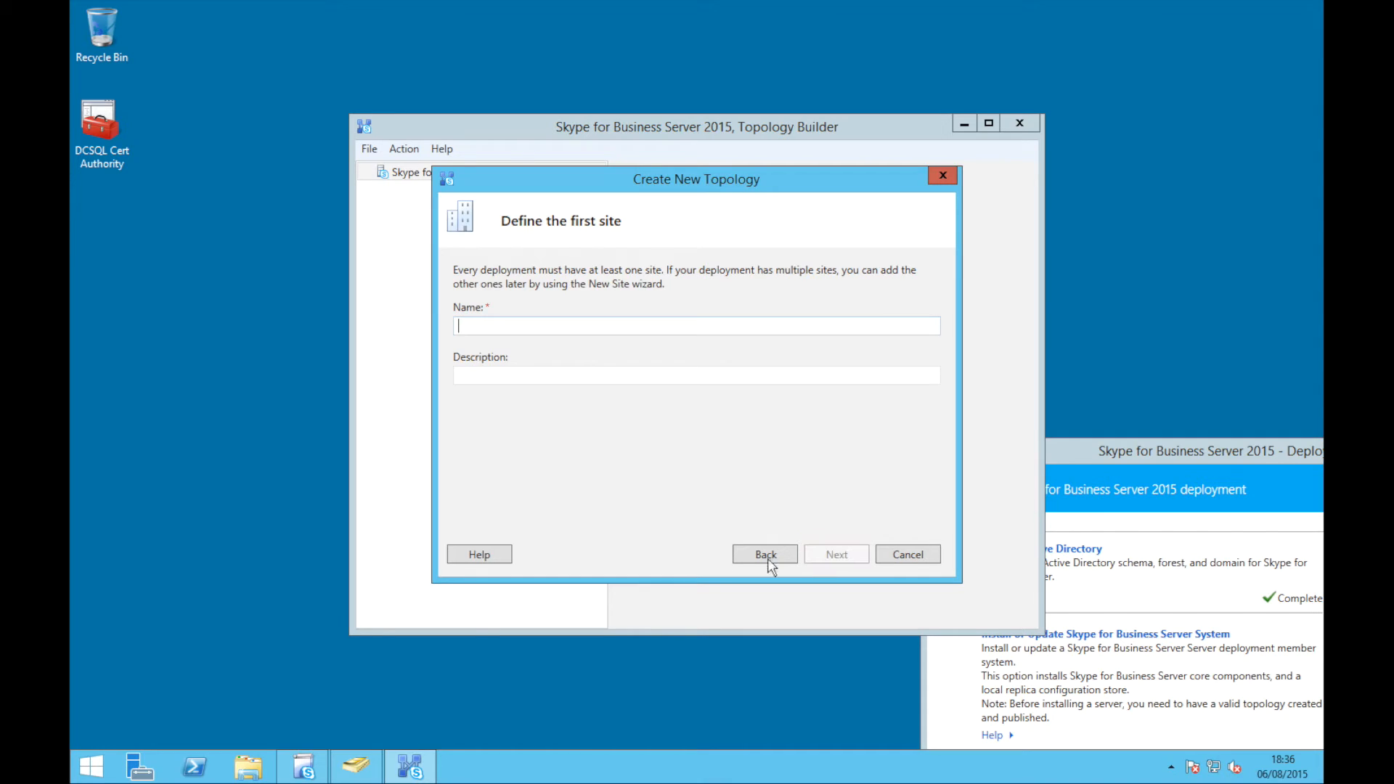
# Name the first site 'Contoso Group' with the description 'A group of companies'
pyautogui.write('Contoso Group')
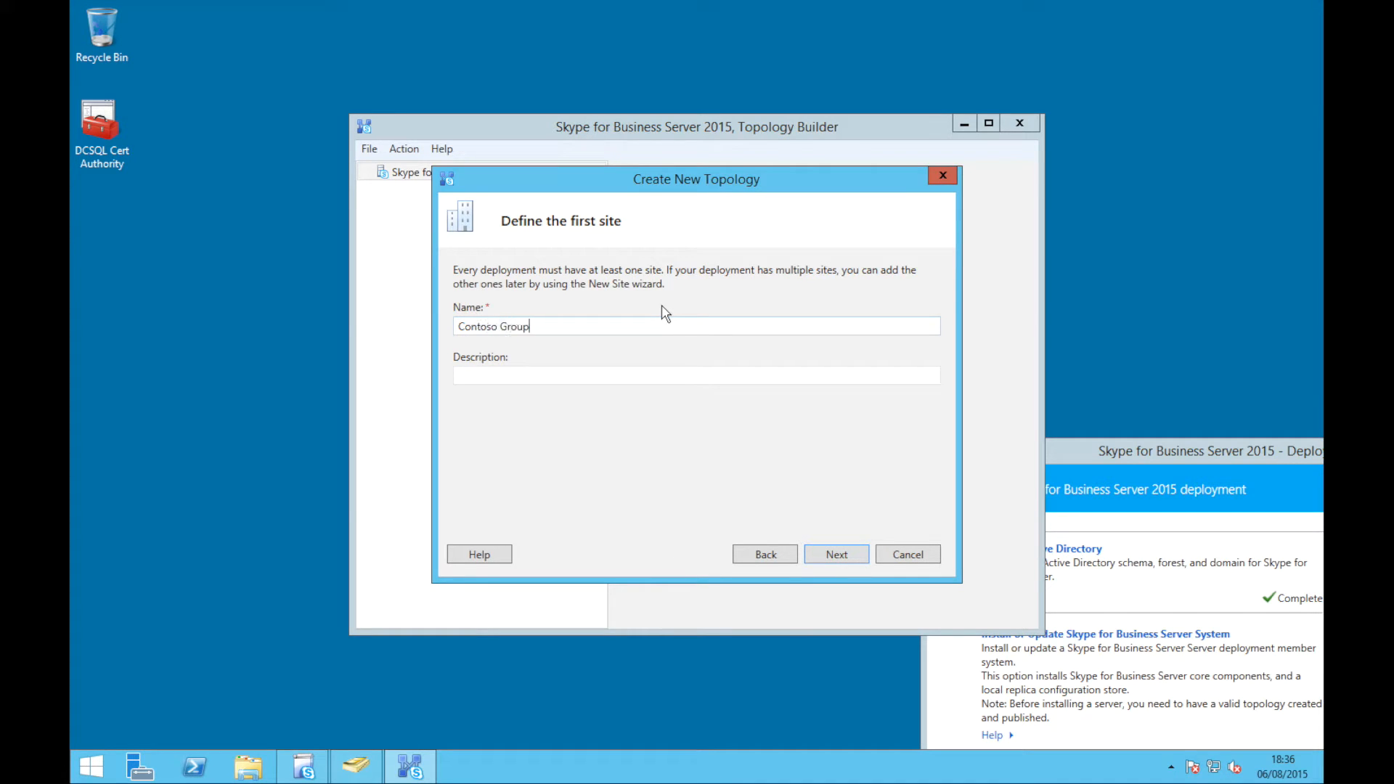
pyautogui.press('Tab')
pyautogui.write('A gr')
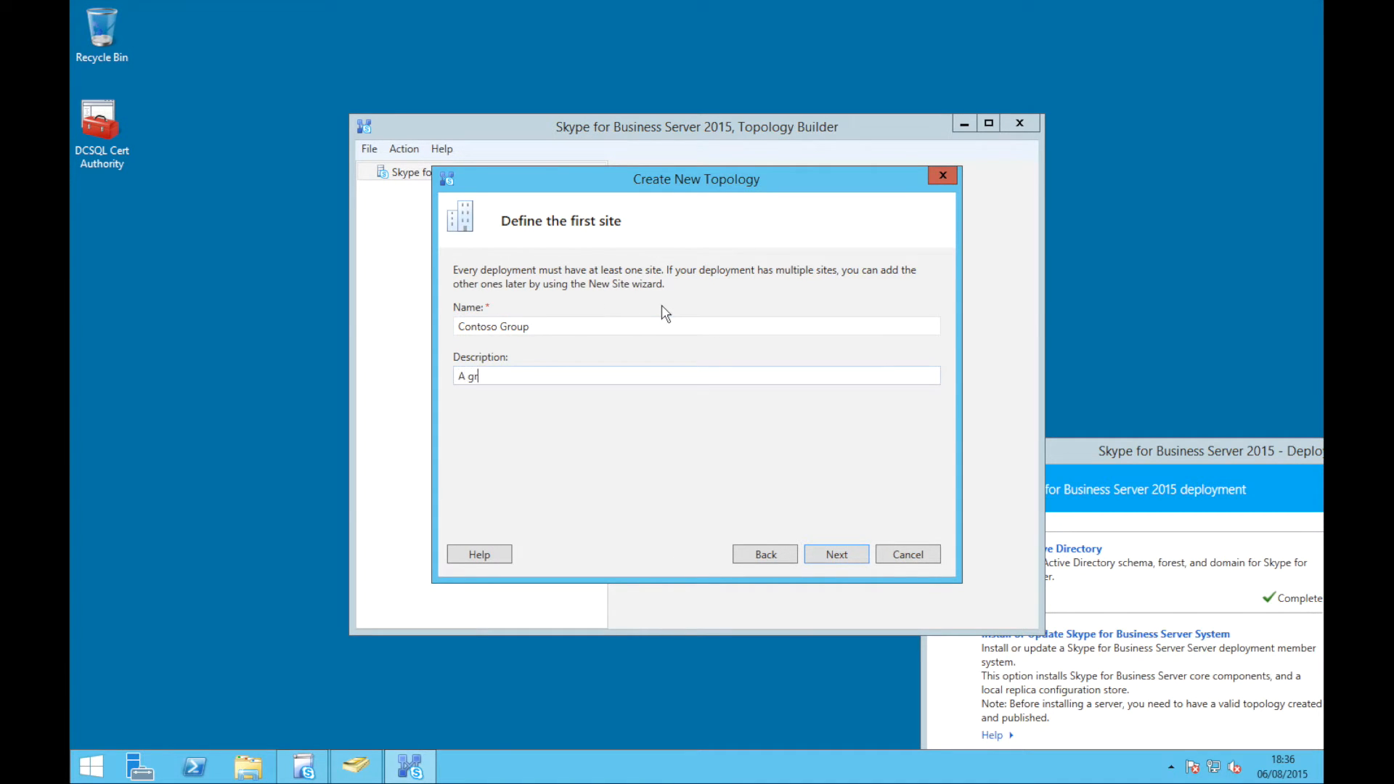
pyautogui.write('oup of companies')
pyautogui.click(830, 556)
# Set the site location to London, Gtr London, GB
pyautogui.write('London')
pyautogui.press('Tab')
pyautogui.write('Gtr London')
pyautogui.press('Tab')
pyautogui.write('GB')
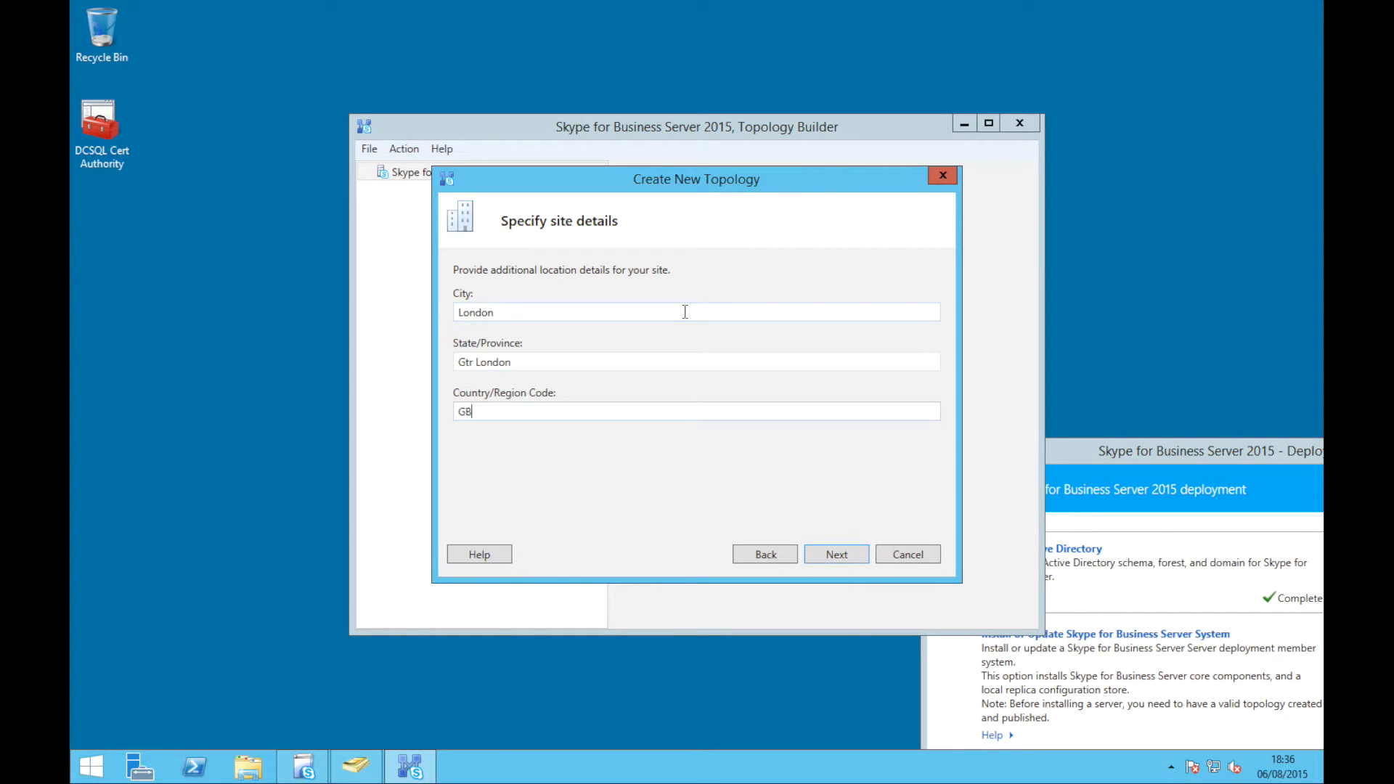
pyautogui.press('Return')
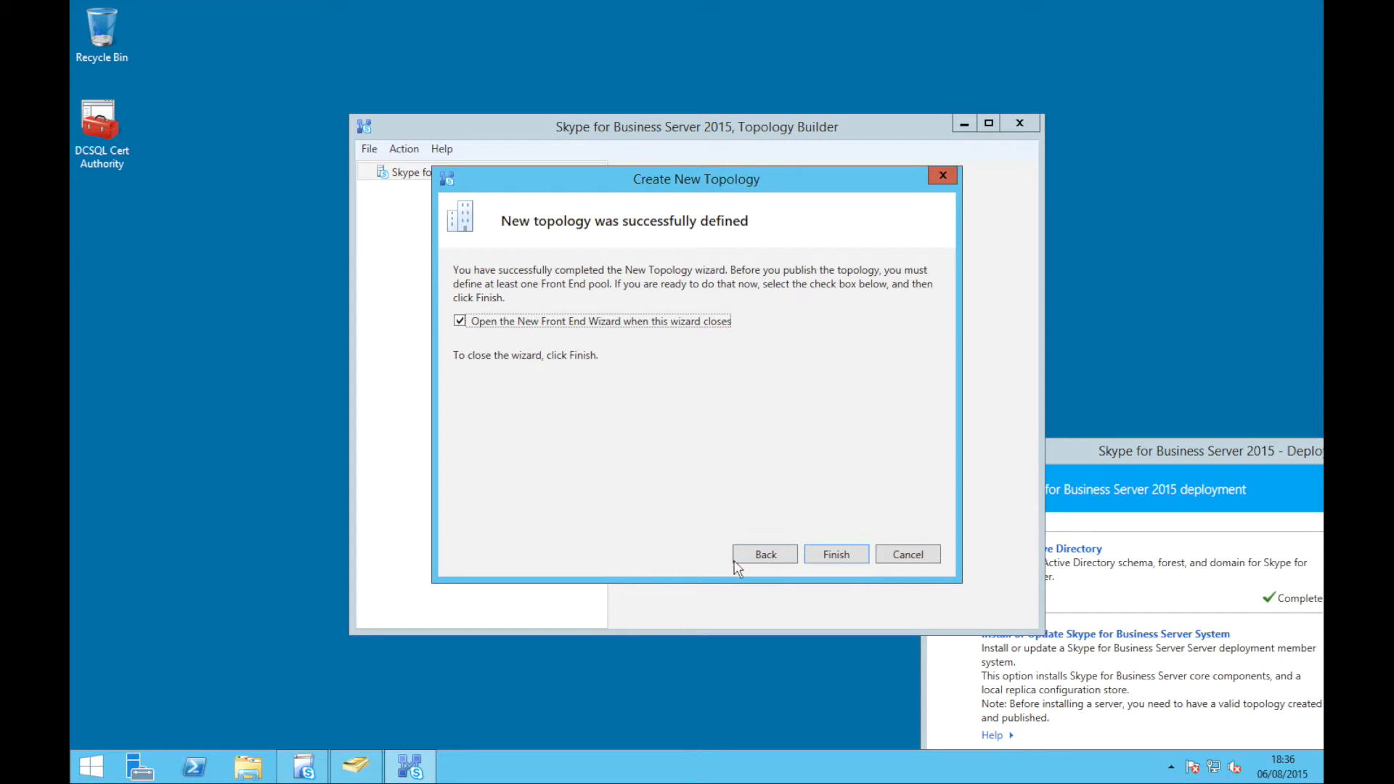
# Finish the topology wizard and start a Standard Edition Front End pool named stdfe.contoso.local
pyautogui.click(815, 559)
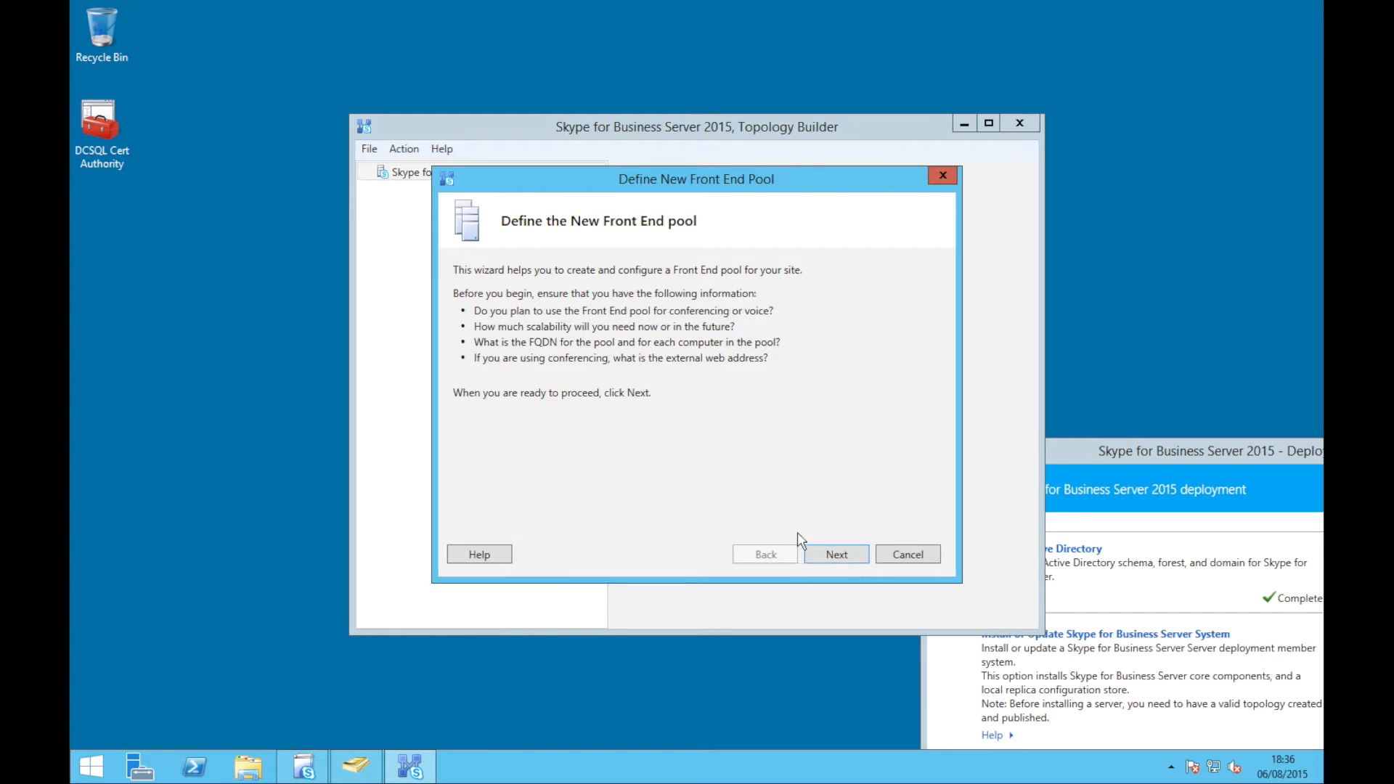
pyautogui.click(835, 568)
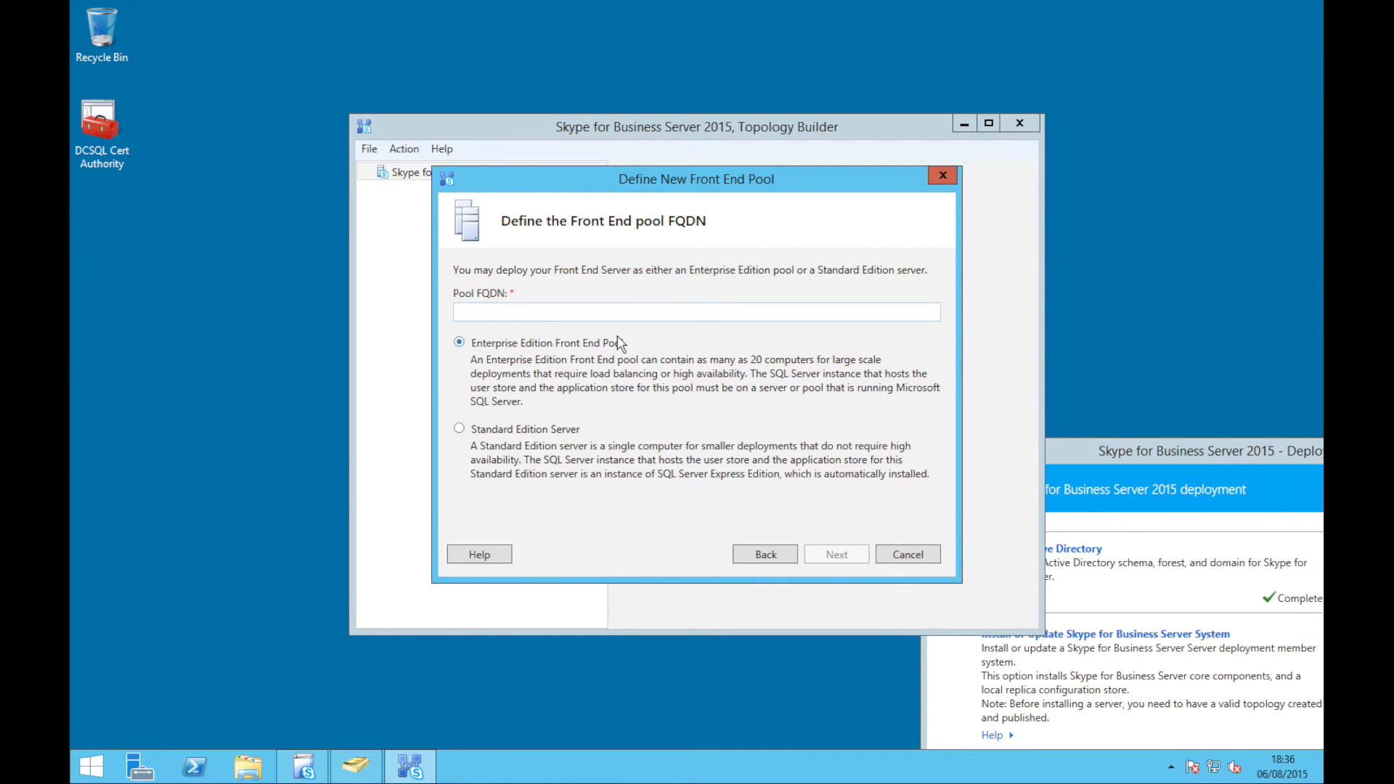
pyautogui.click(539, 430)
pyautogui.click(544, 309)
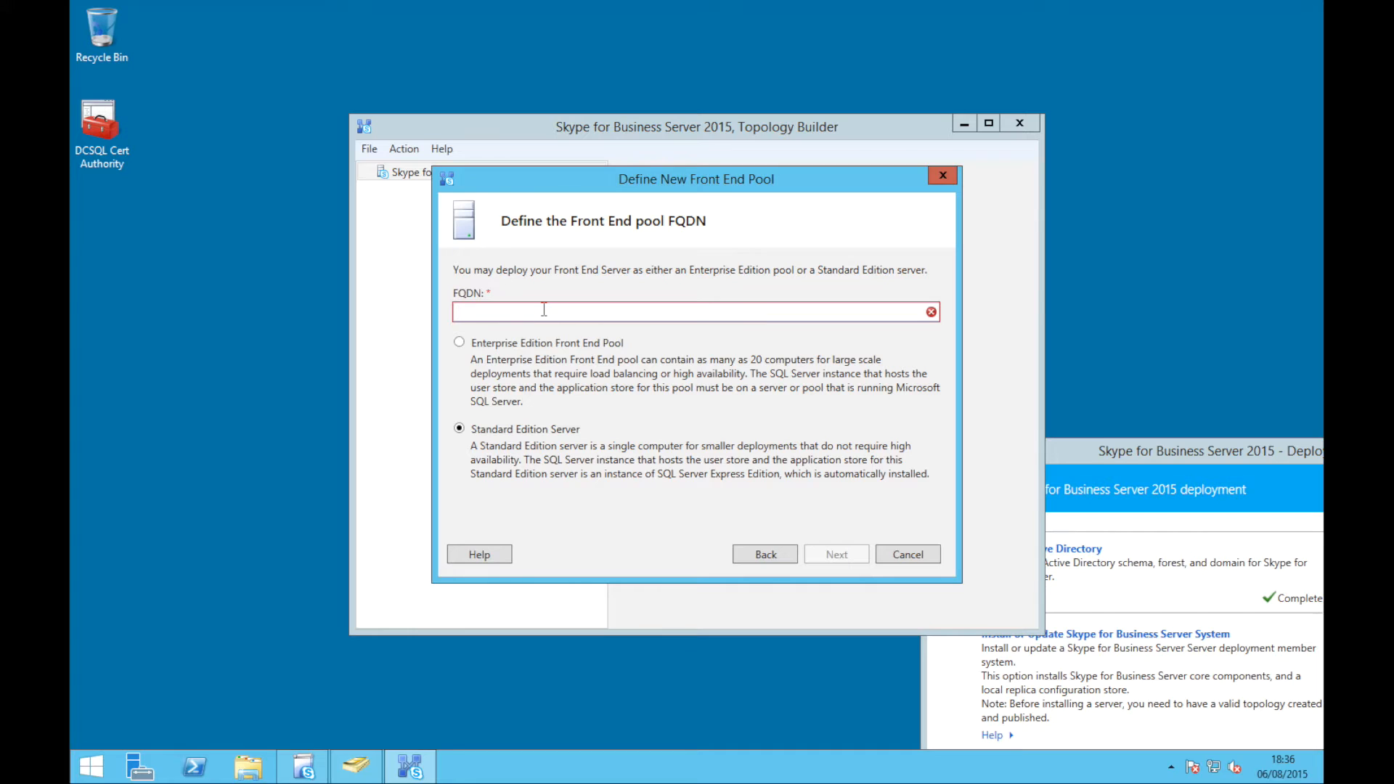
pyautogui.write('stdf')
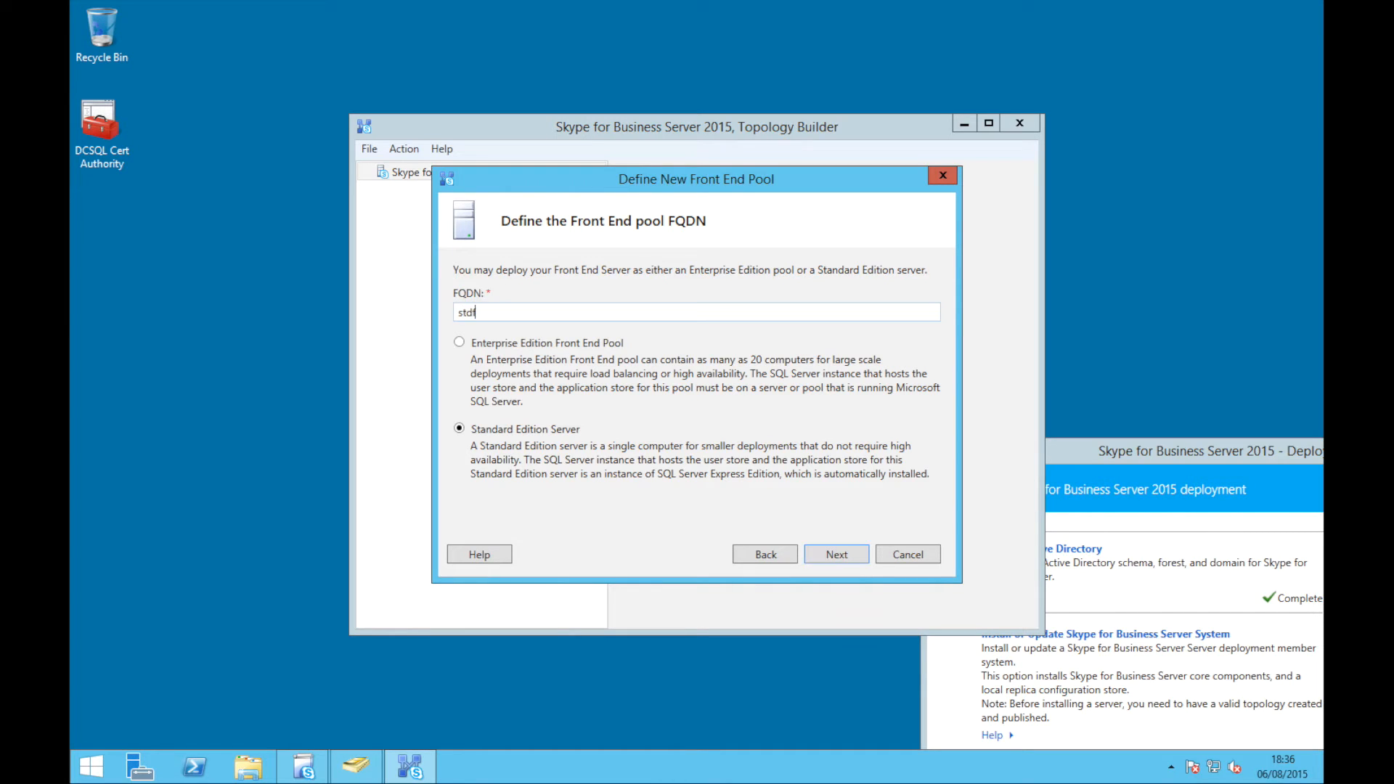
pyautogui.write('e.contoso.local')
# Enable Conferencing for the pool and accept defaults for collocation, Edge and SQL store
pyautogui.click(814, 563)
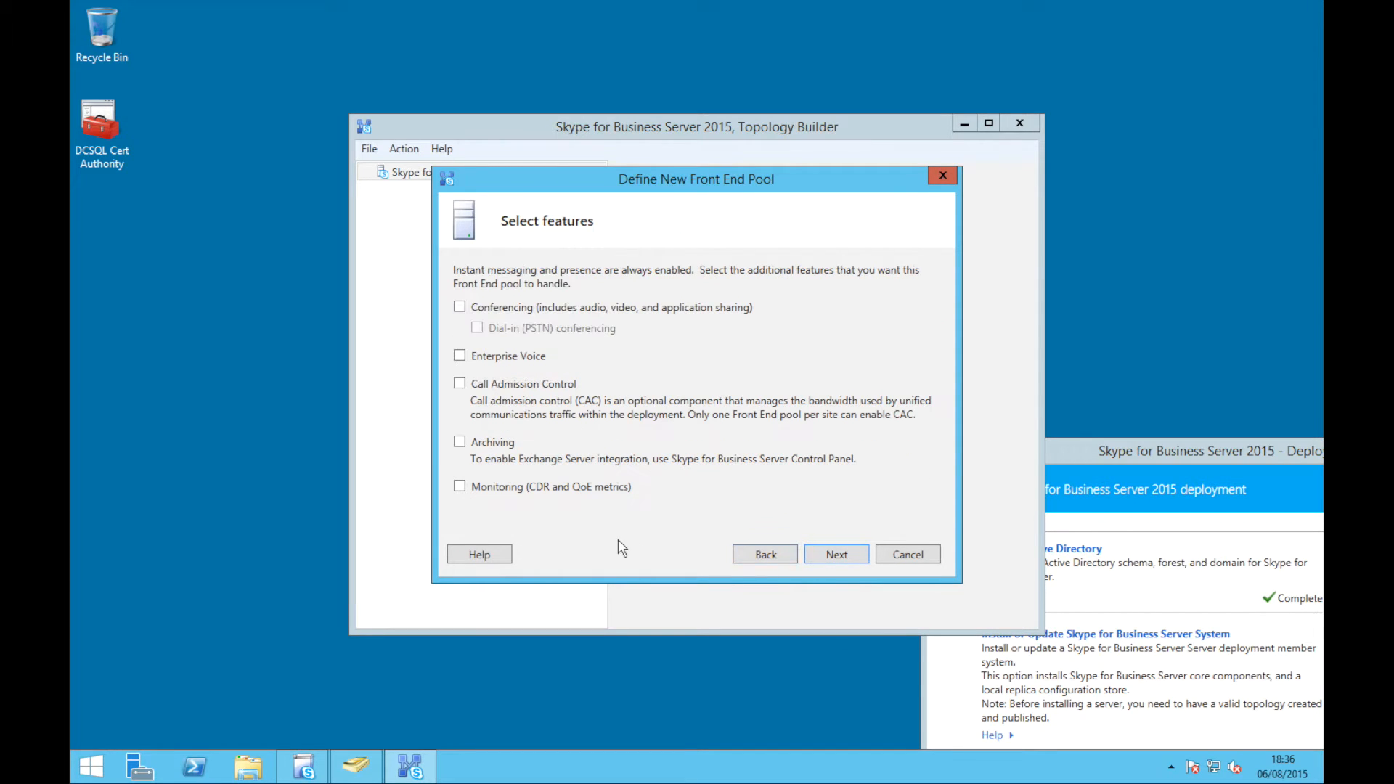
pyautogui.click(538, 309)
pyautogui.click(833, 556)
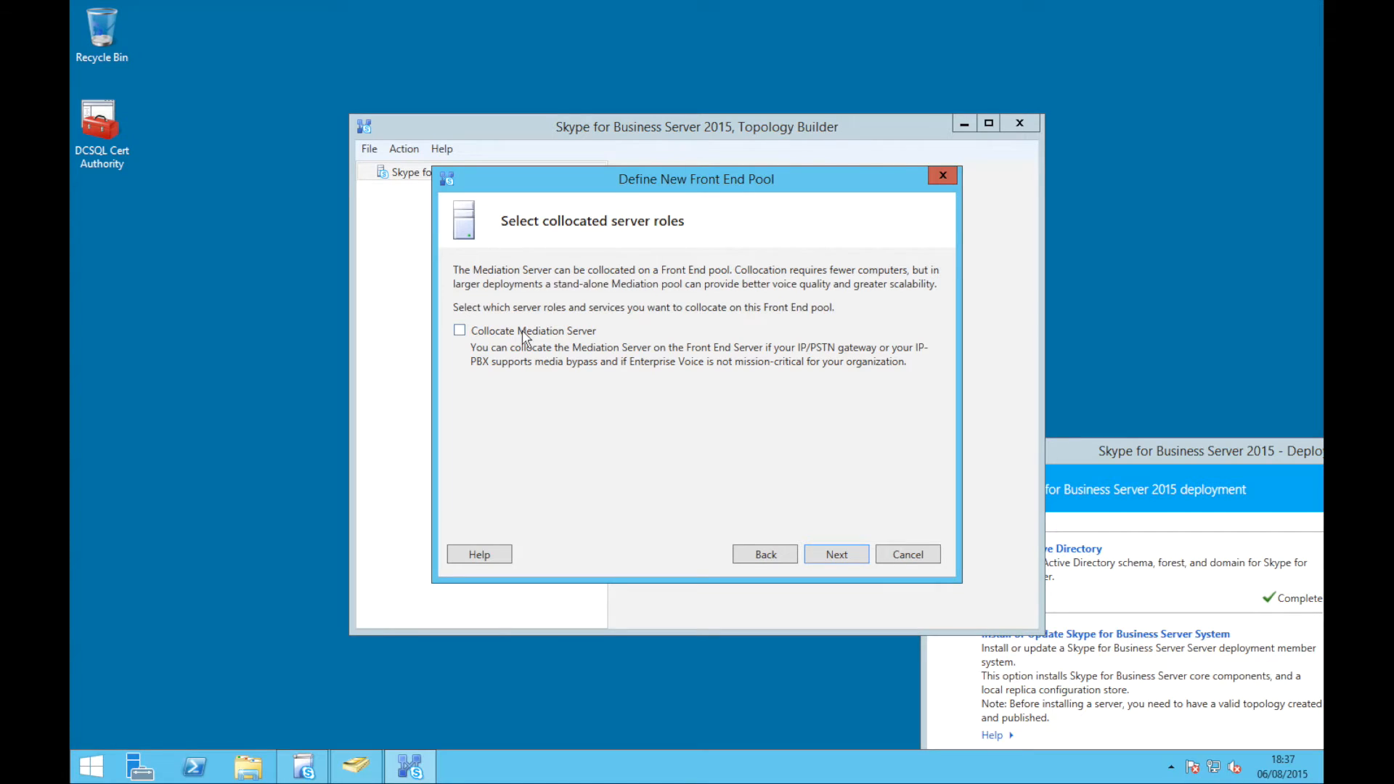
pyautogui.click(837, 559)
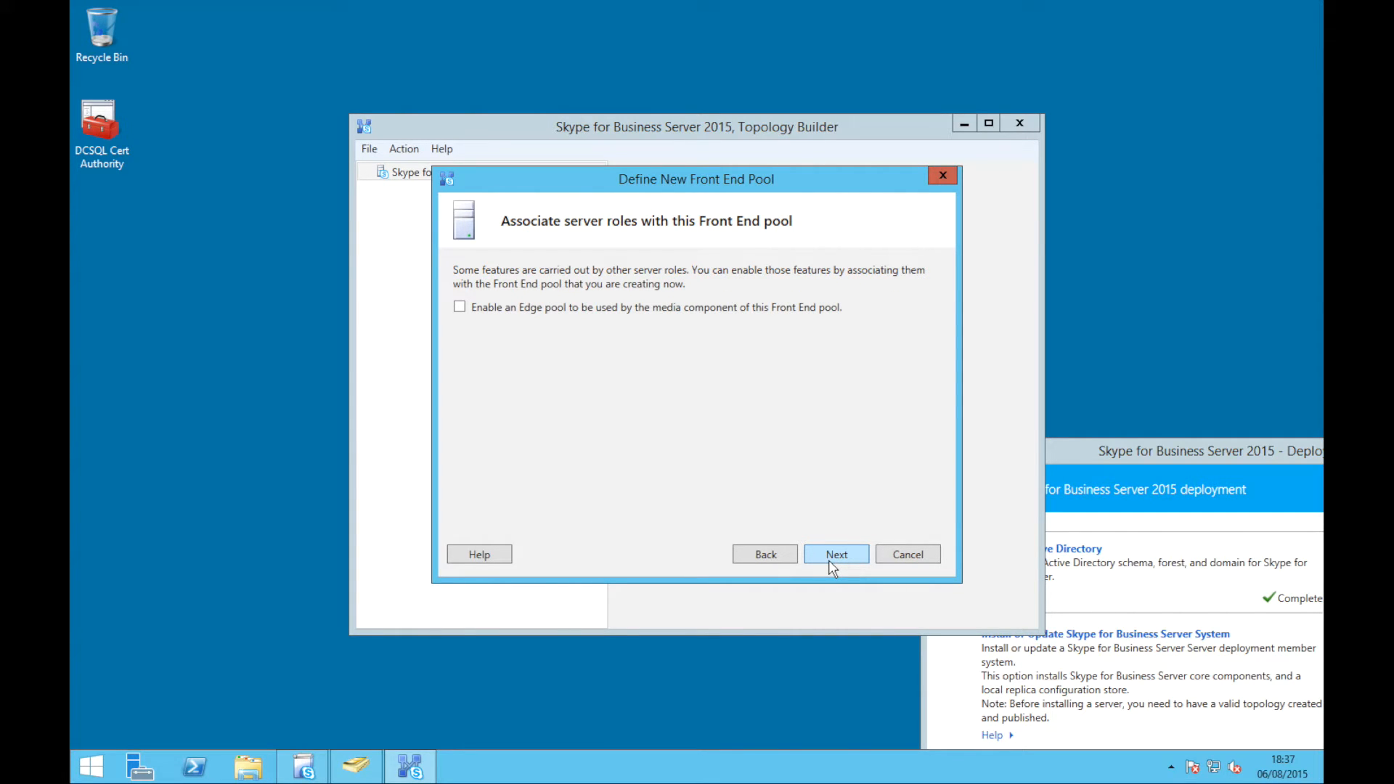
pyautogui.click(832, 559)
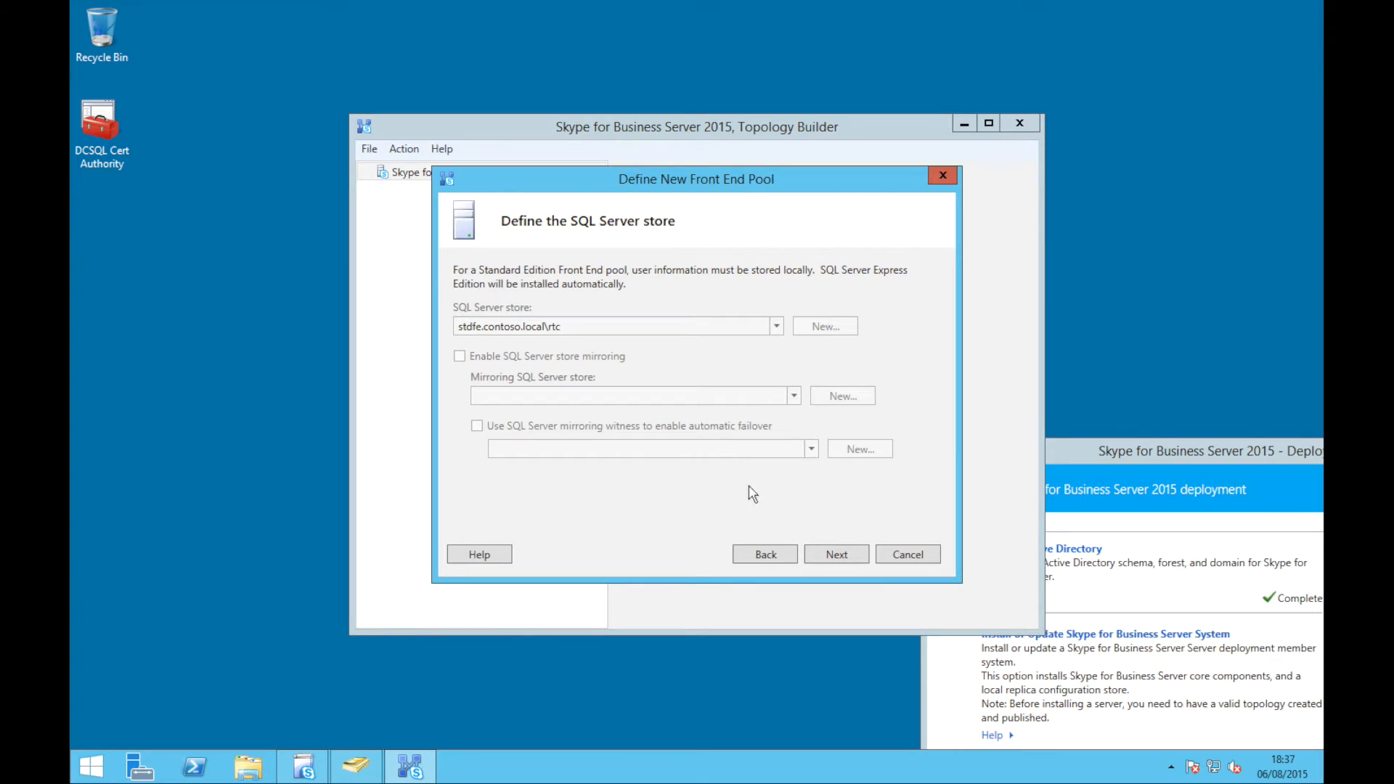
pyautogui.click(825, 553)
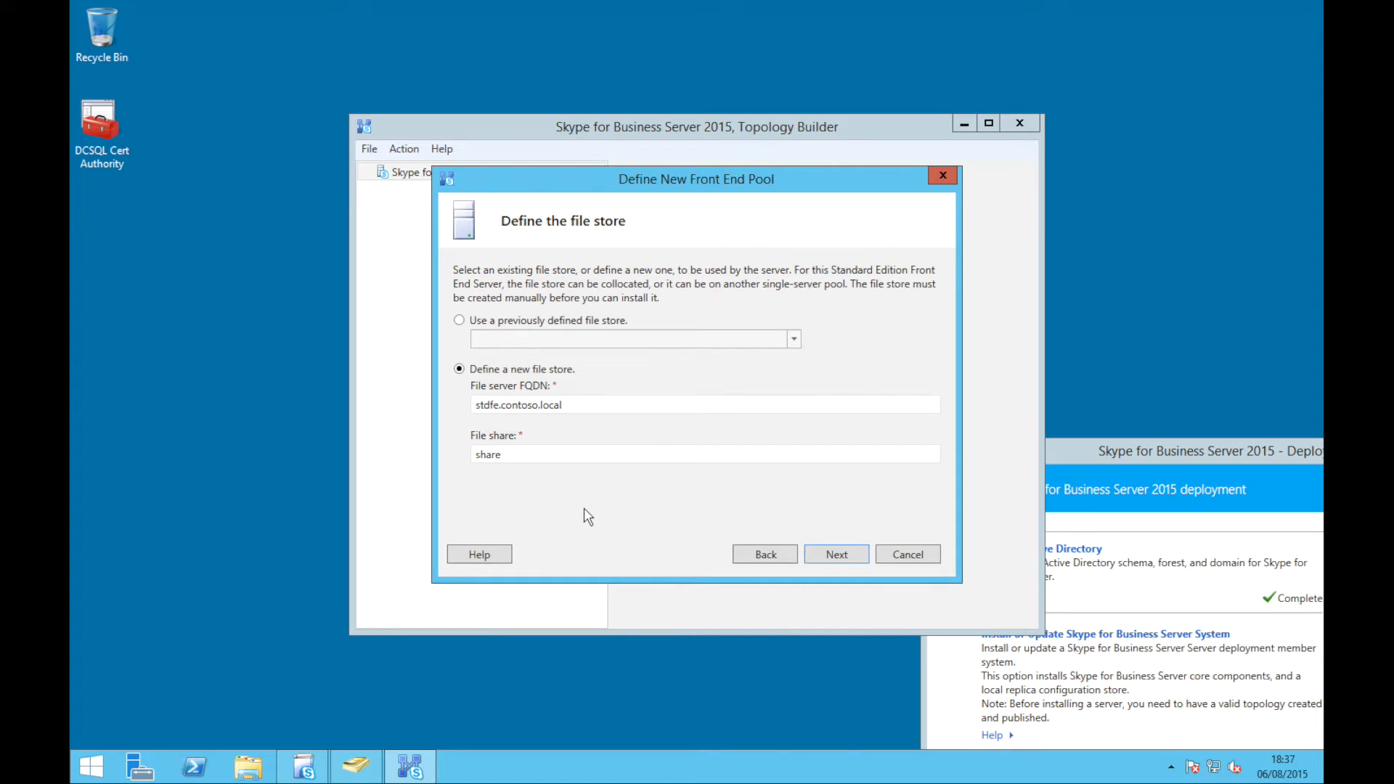
pyautogui.click(248, 765)
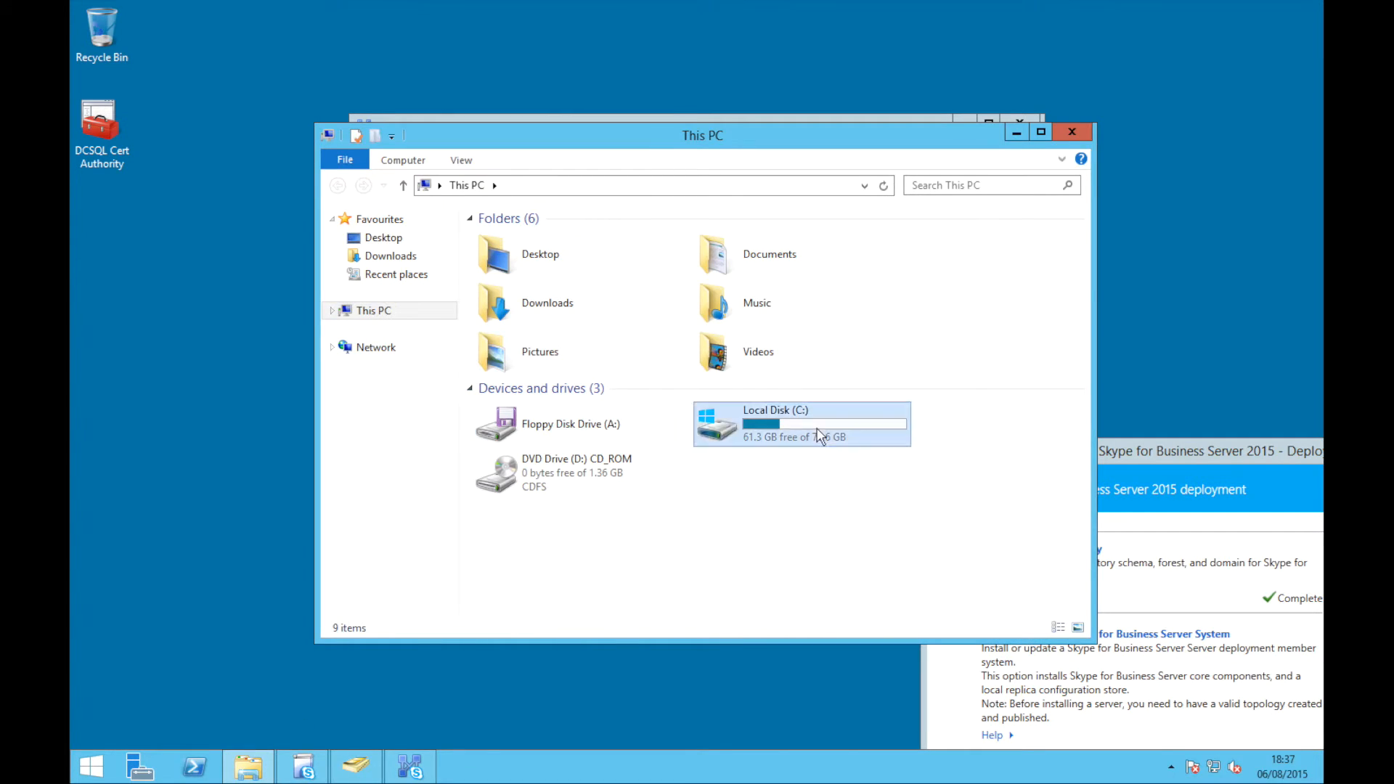
# Create a new folder named S4BStore on the C: drive
pyautogui.doubleClick(797, 432)
pyautogui.rightClick(547, 403)
pyautogui.moveTo(614, 561)
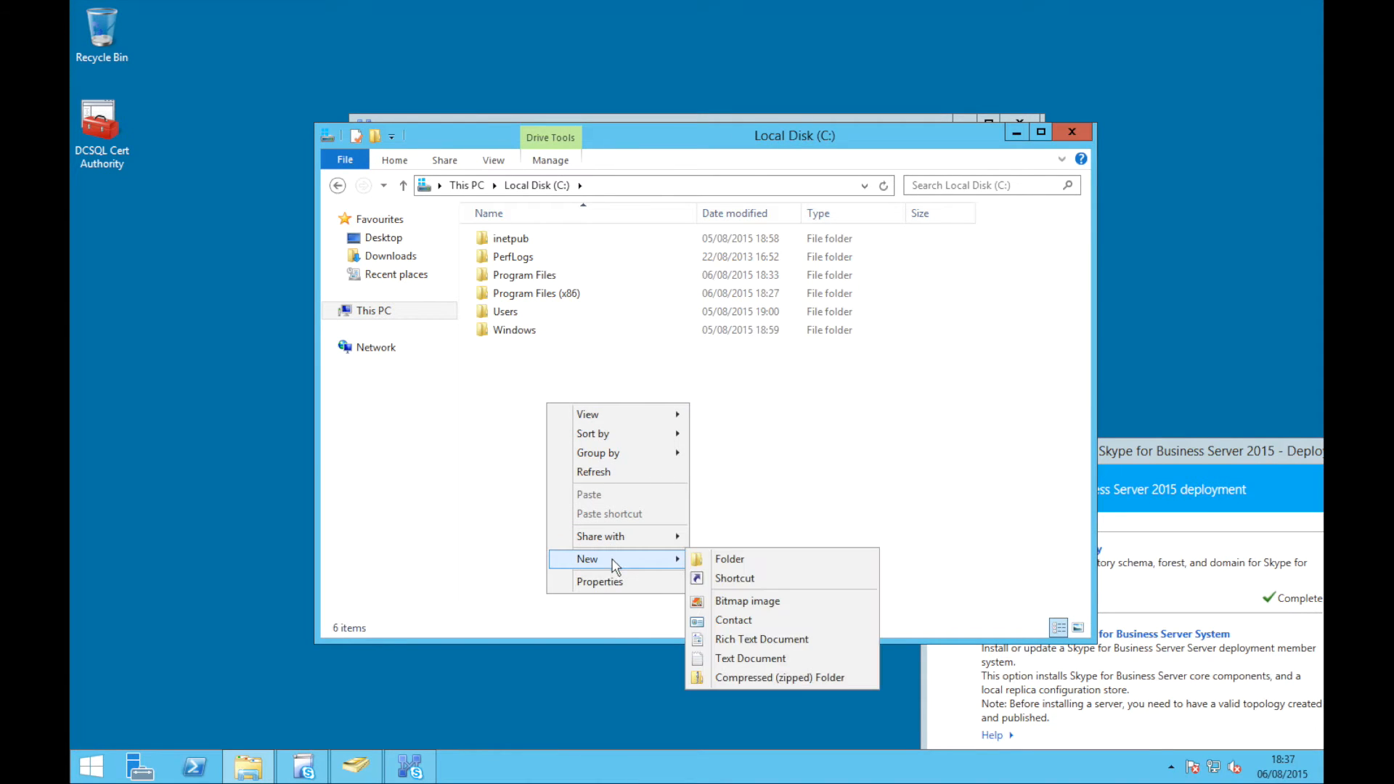
pyautogui.click(729, 559)
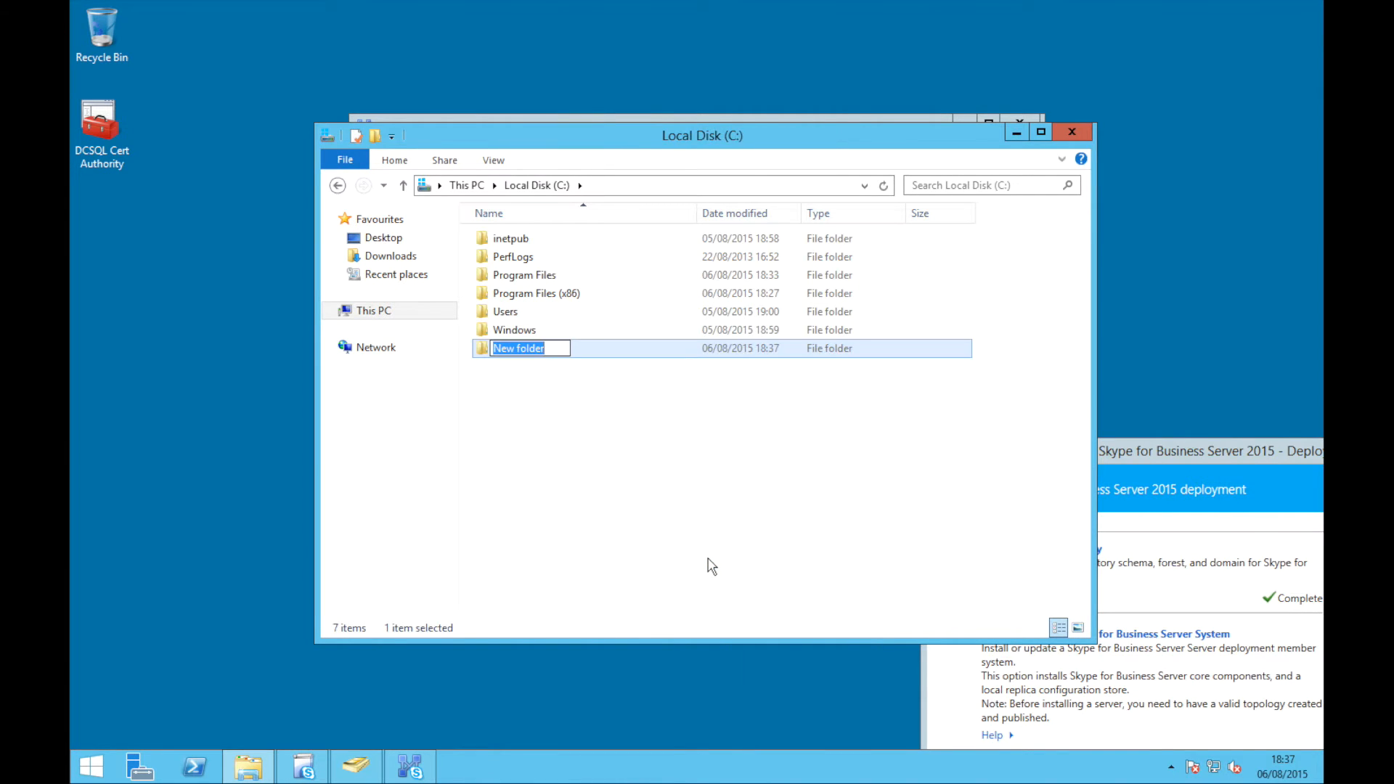
pyautogui.write('S4BStore')
pyautogui.press('Return')
# Share S4BStore through Advanced Sharing, giving Everyone Full Control
pyautogui.hotkey('alt', 'Return')
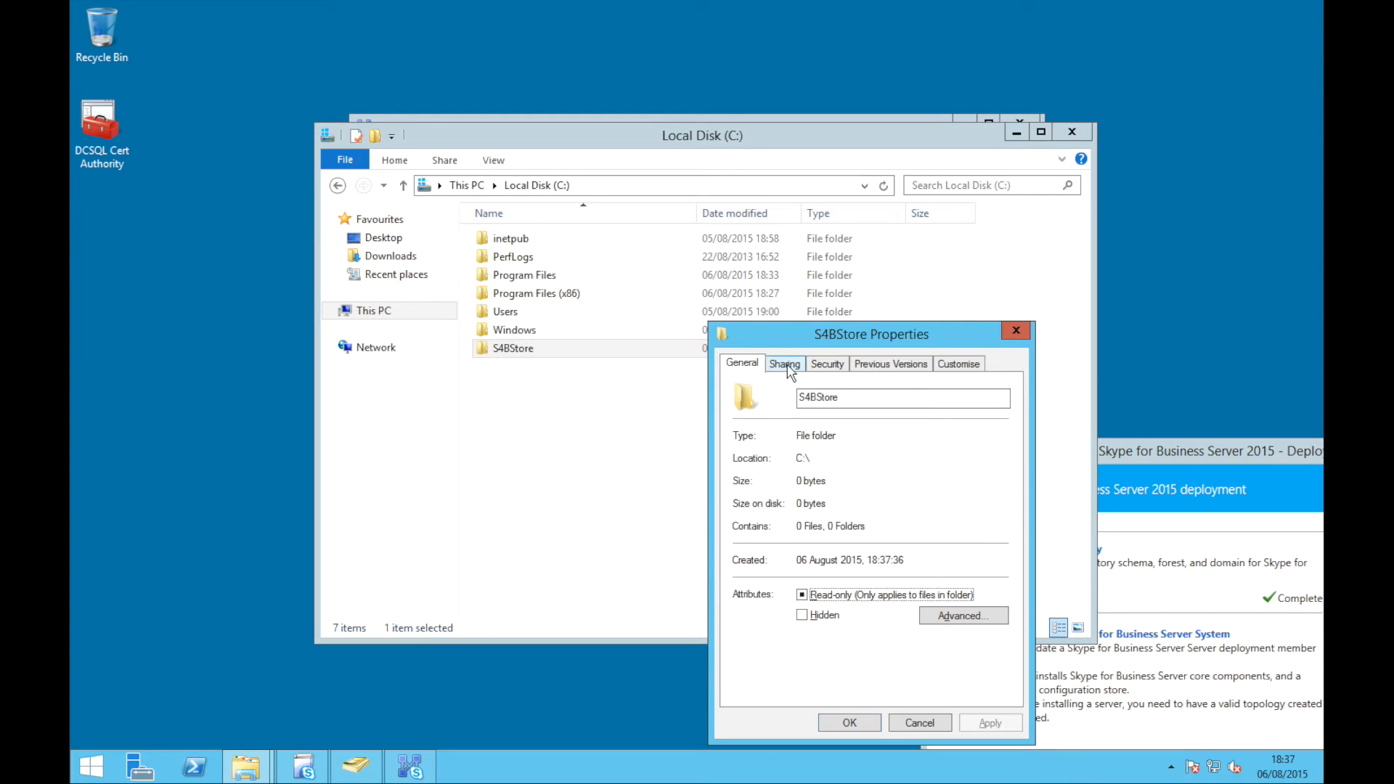
pyautogui.click(790, 367)
pyautogui.click(788, 483)
pyautogui.press('Escape')
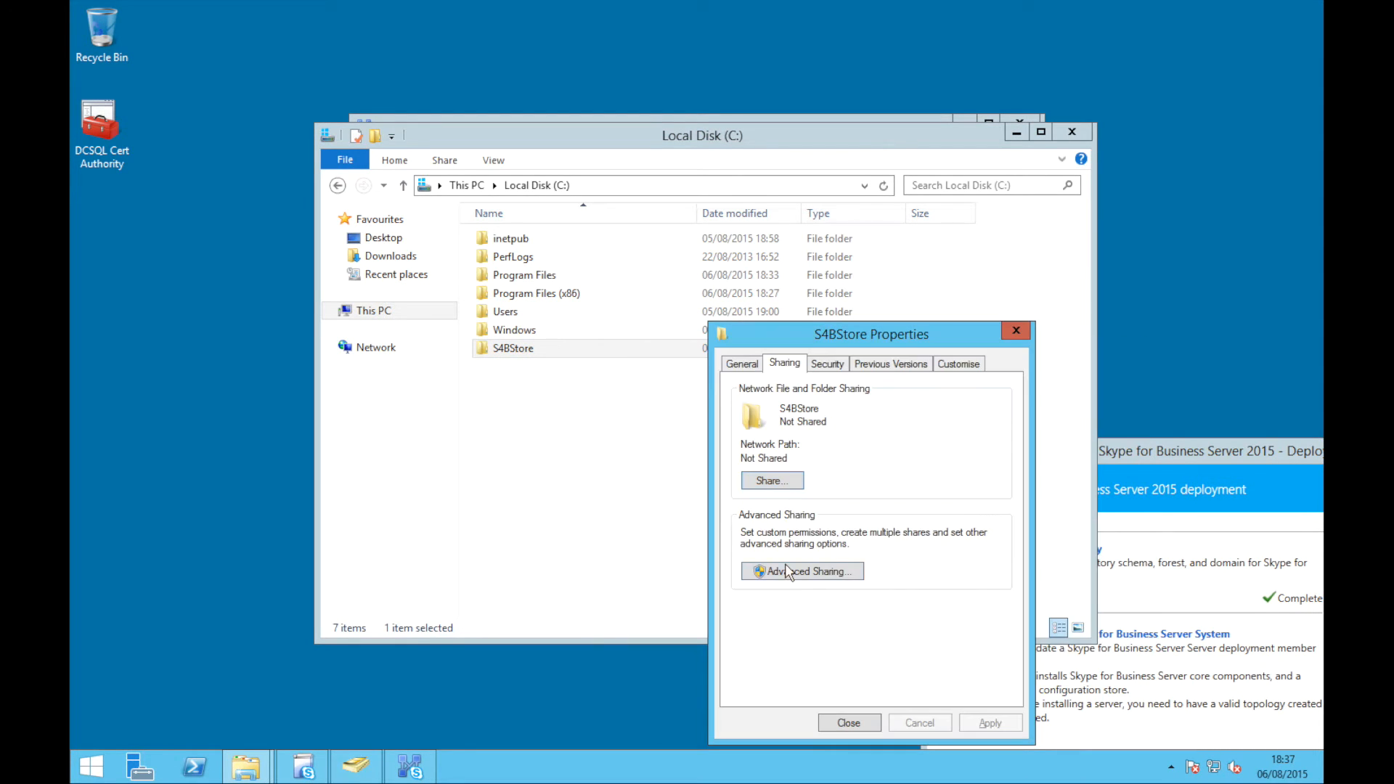
pyautogui.click(787, 572)
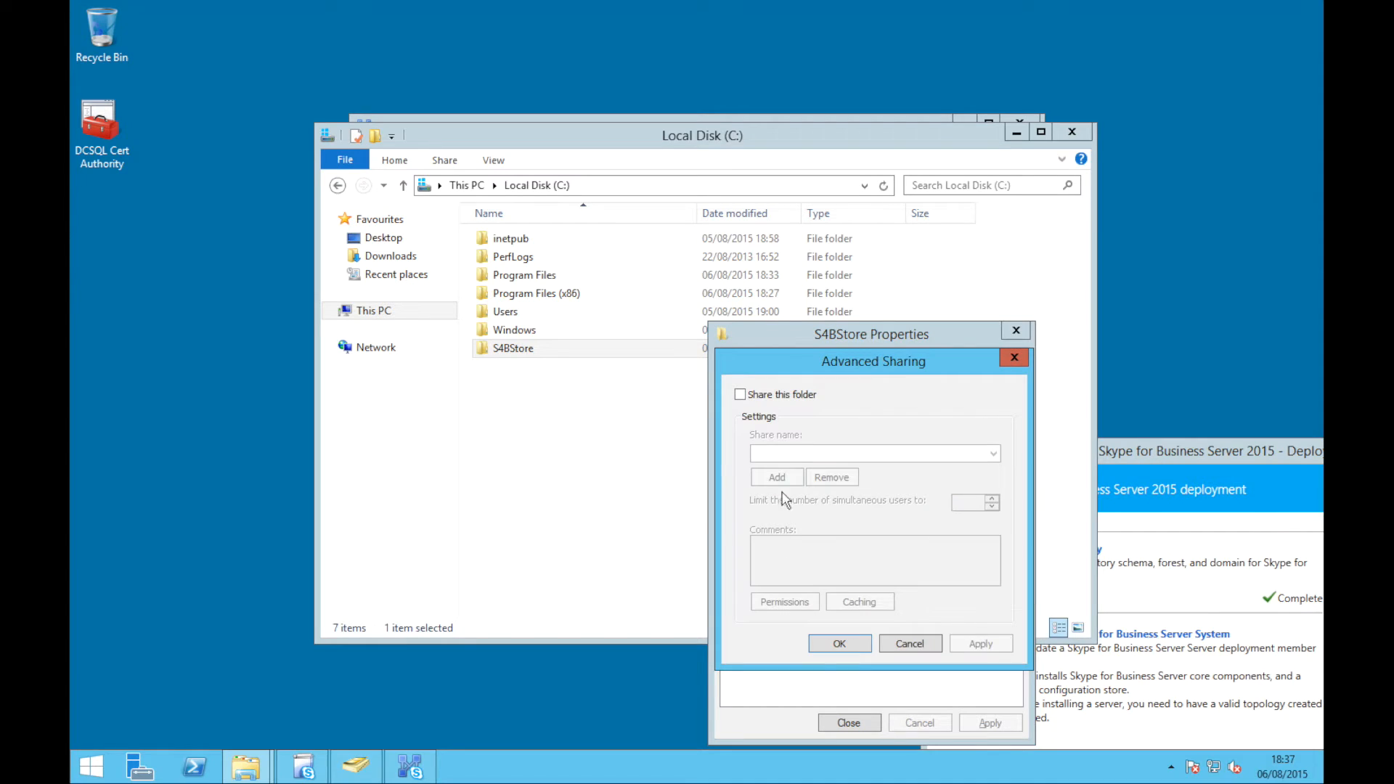
pyautogui.click(756, 396)
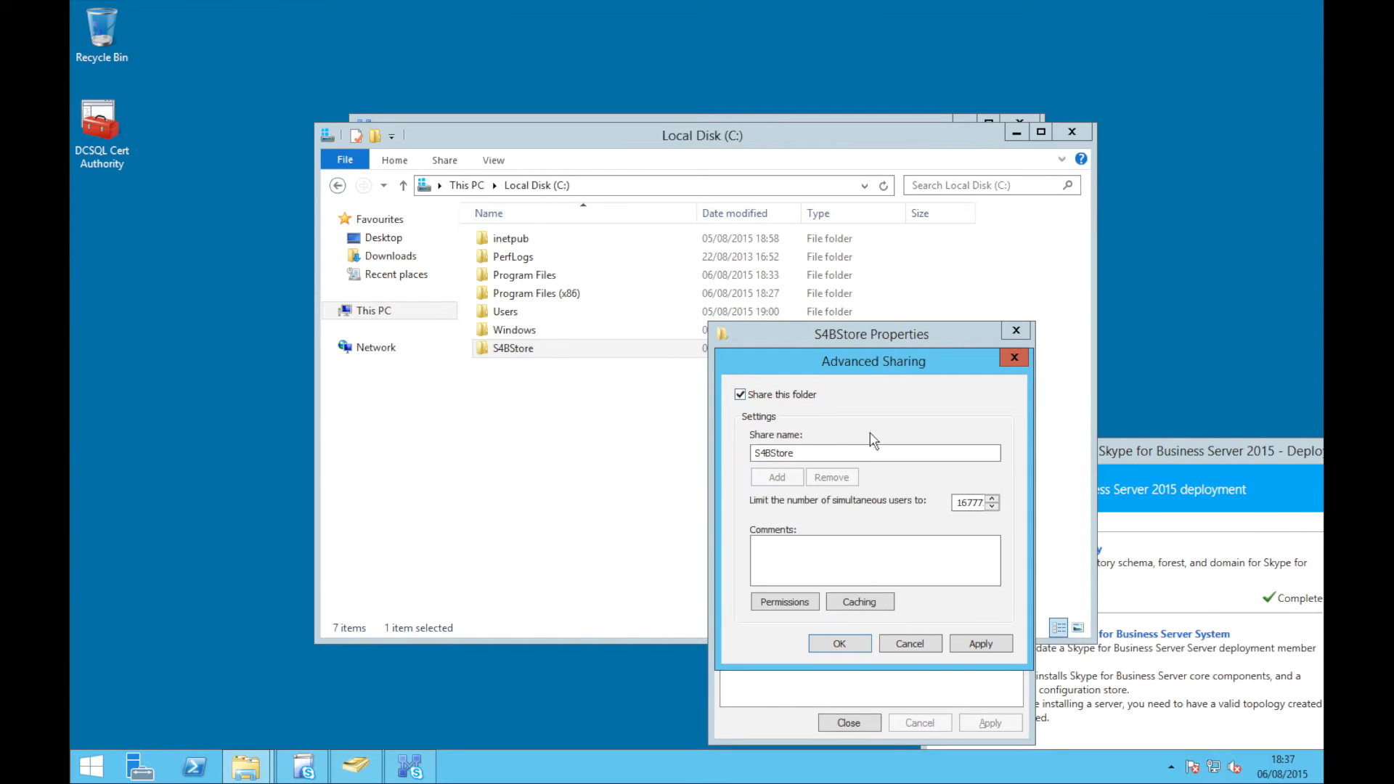
pyautogui.click(791, 602)
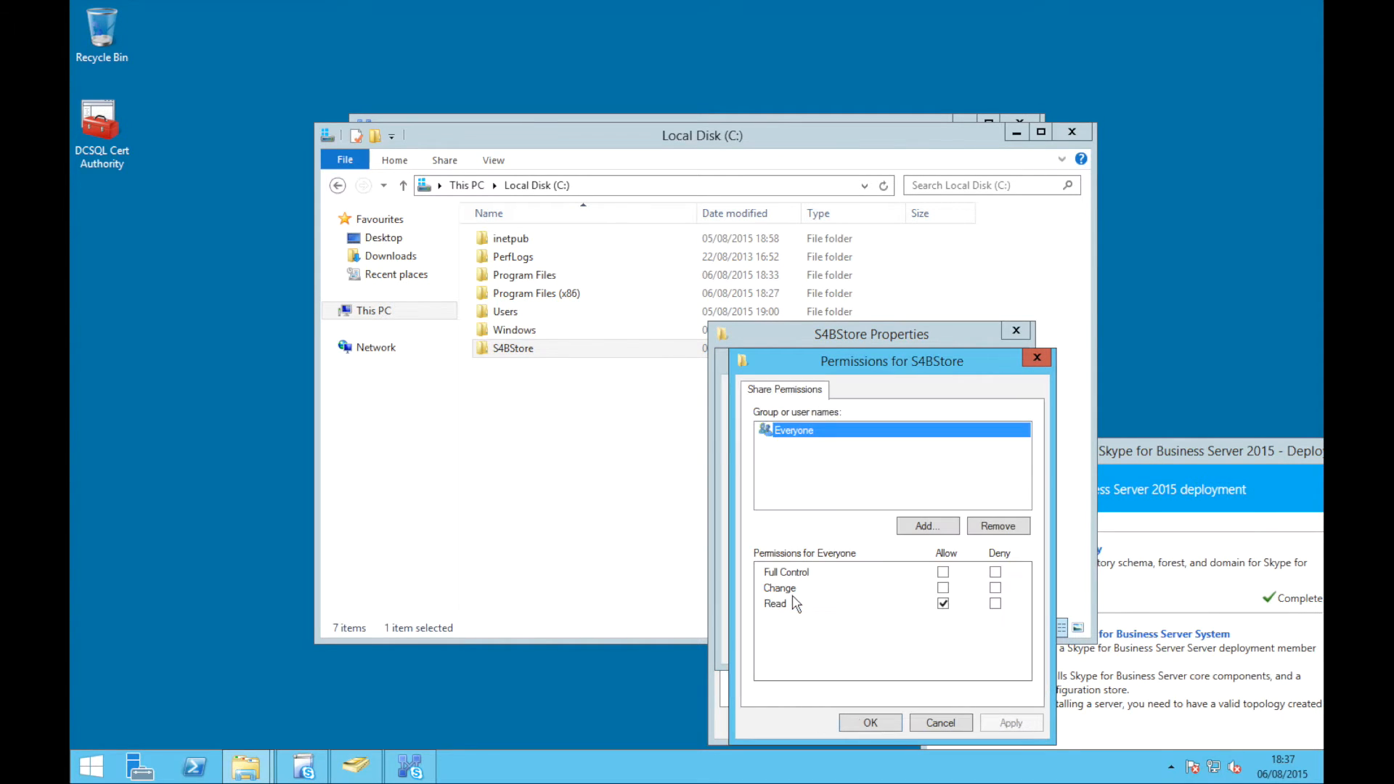
pyautogui.click(943, 572)
pyautogui.click(891, 722)
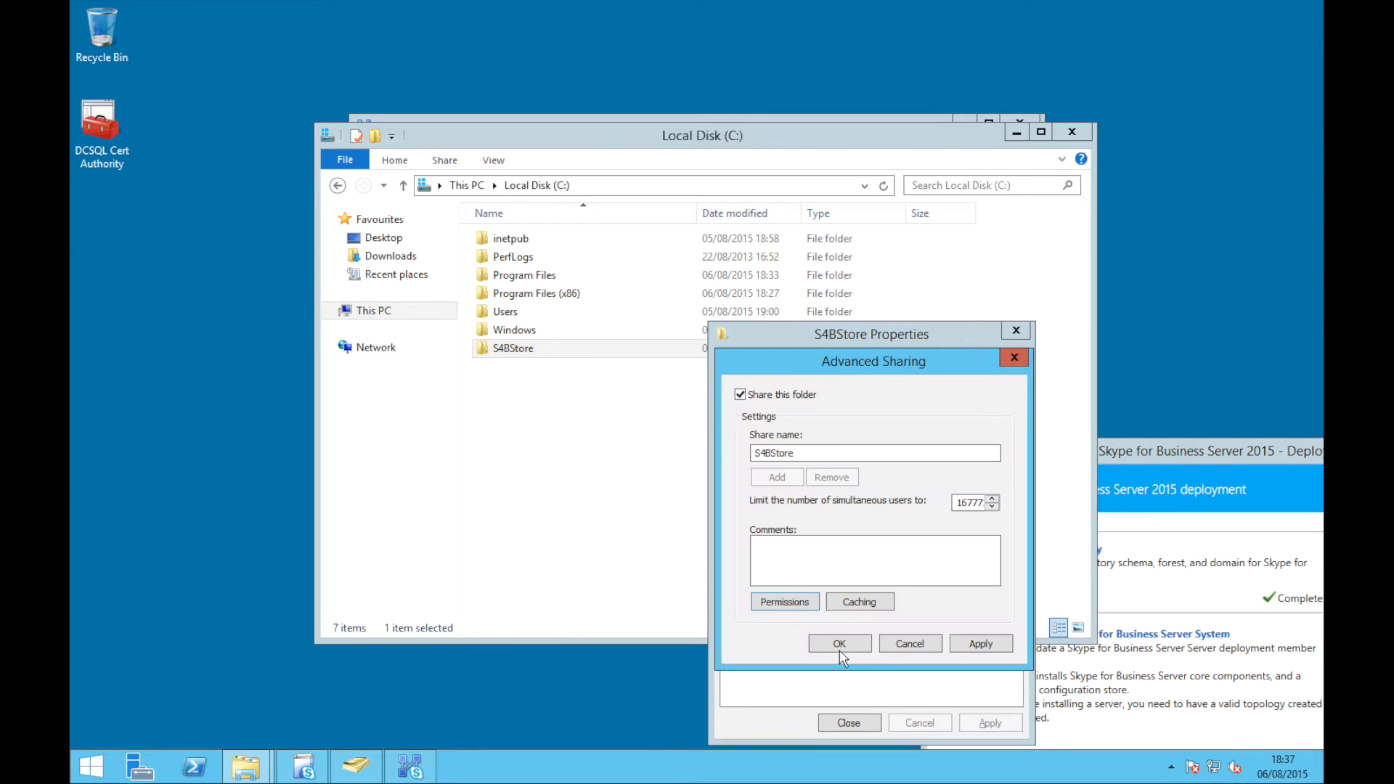
pyautogui.click(839, 645)
pyautogui.click(848, 723)
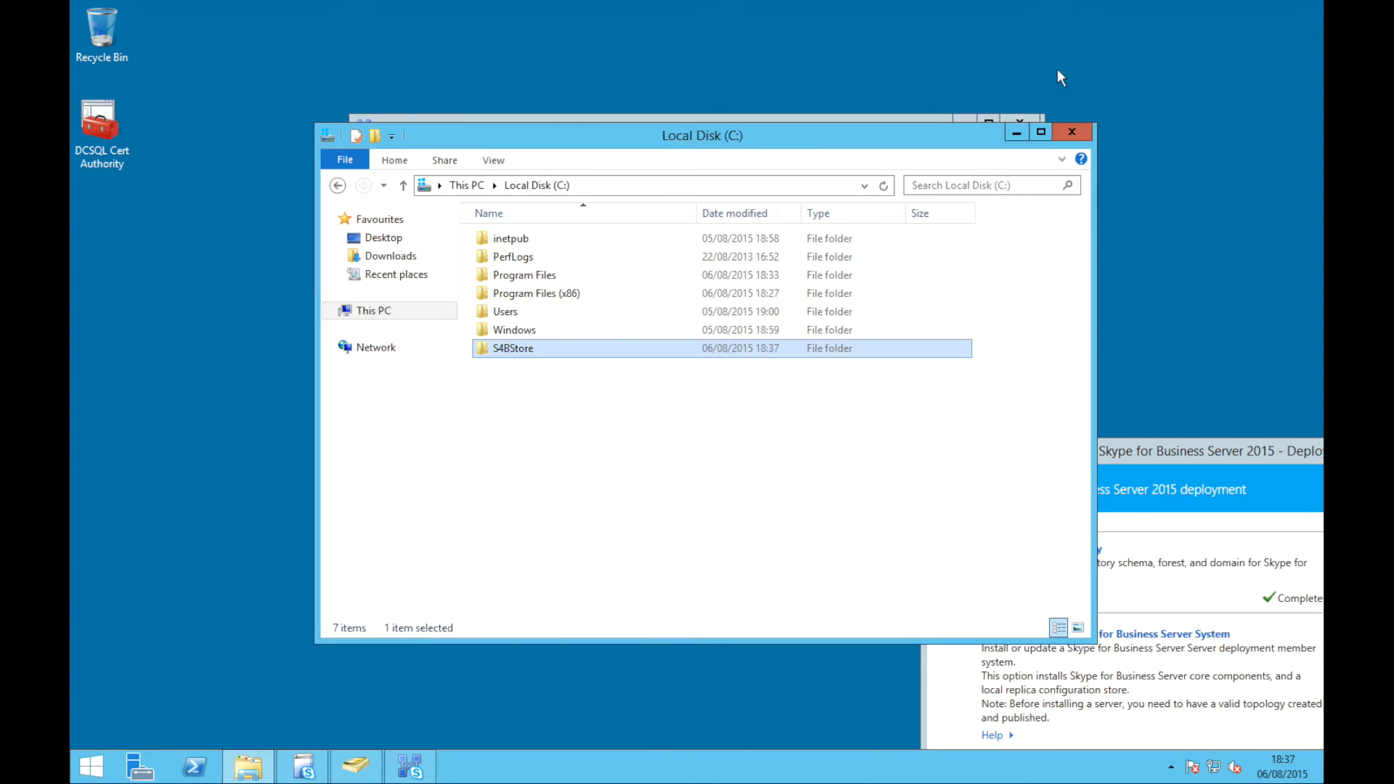
# Set the pool's file share name to S4BStore
pyautogui.click(1069, 131)
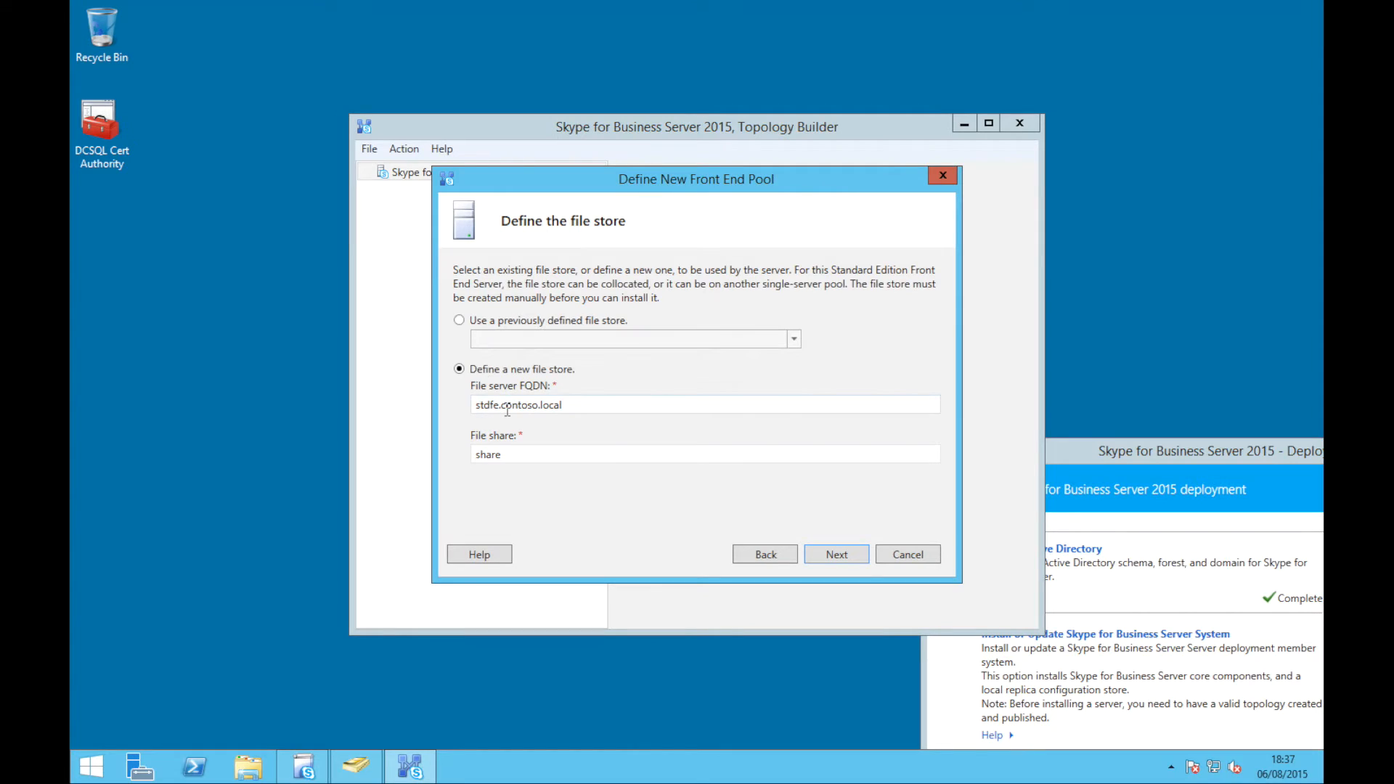
pyautogui.moveTo(520, 458); pyautogui.dragTo(373, 440)
pyautogui.write('S4BStore')
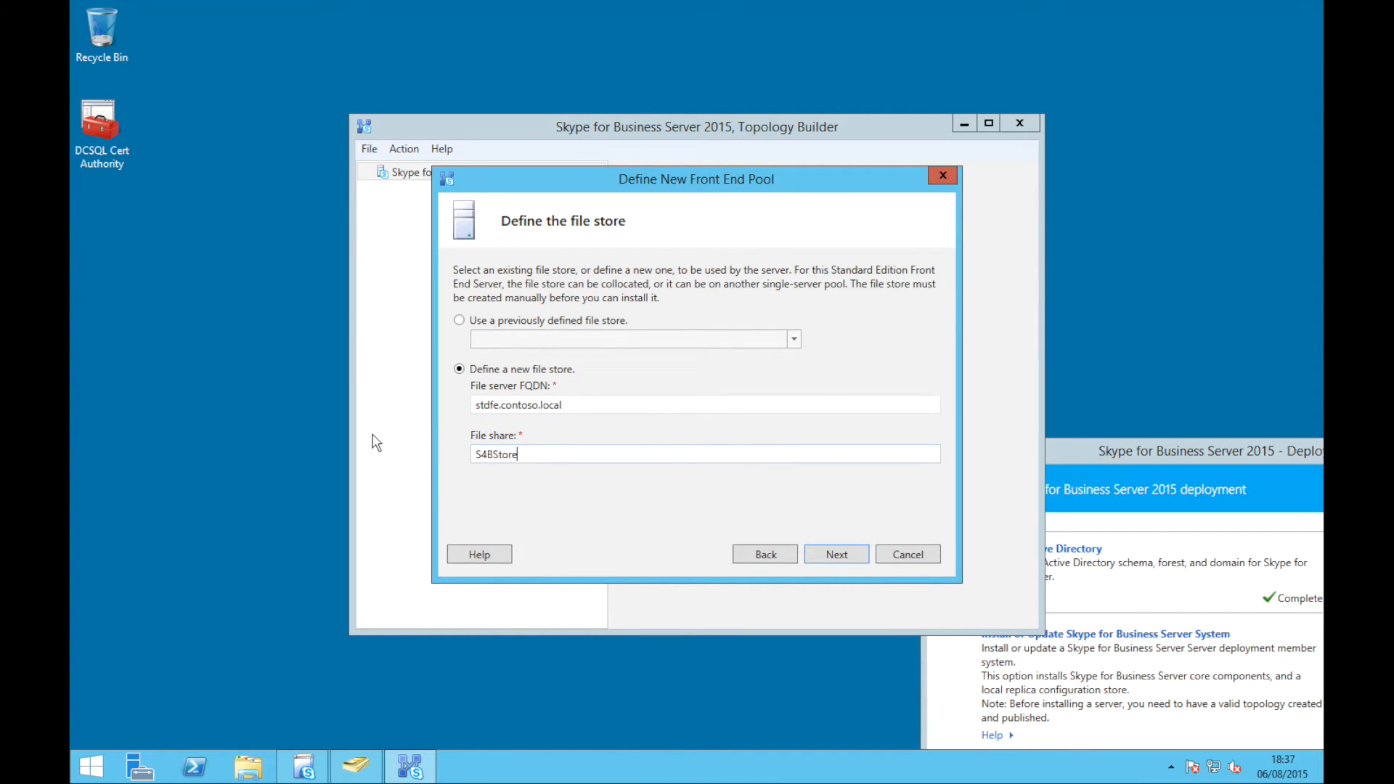
pyautogui.click(817, 552)
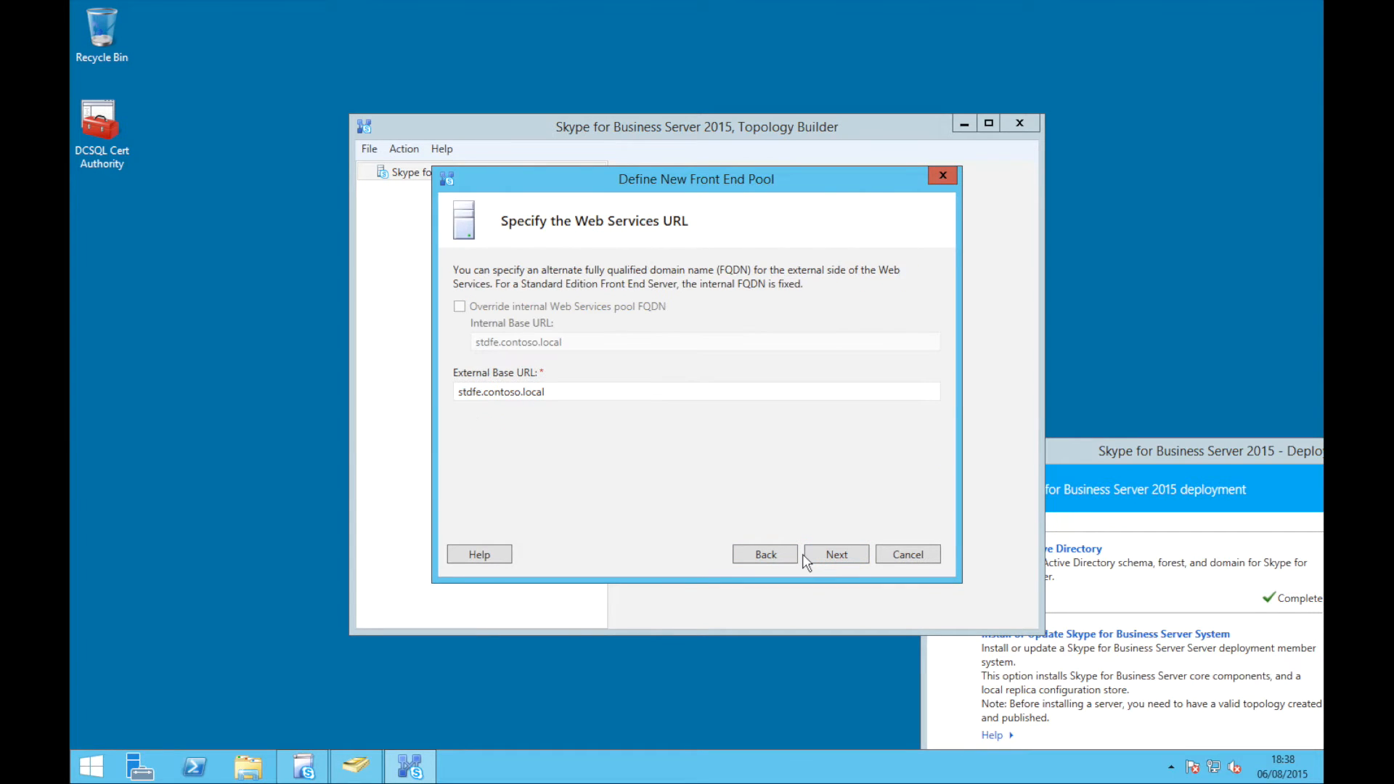
# Change the external base URL to web.contoso.com
pyautogui.doubleClick(569, 391)
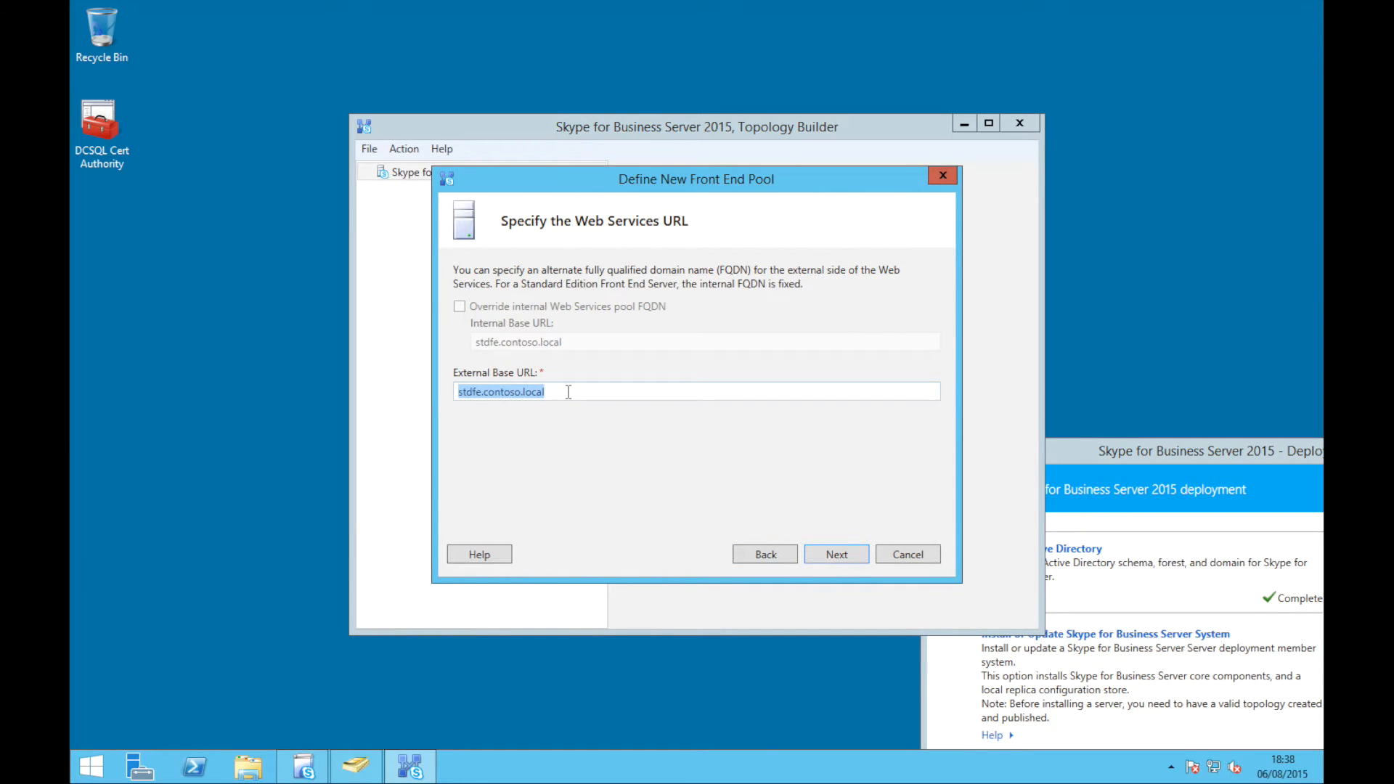
pyautogui.click(568, 391)
pyautogui.press('BackSpace')
pyautogui.press('BackSpace')
pyautogui.press('BackSpace')
pyautogui.press('BackSpace')
pyautogui.write('com')
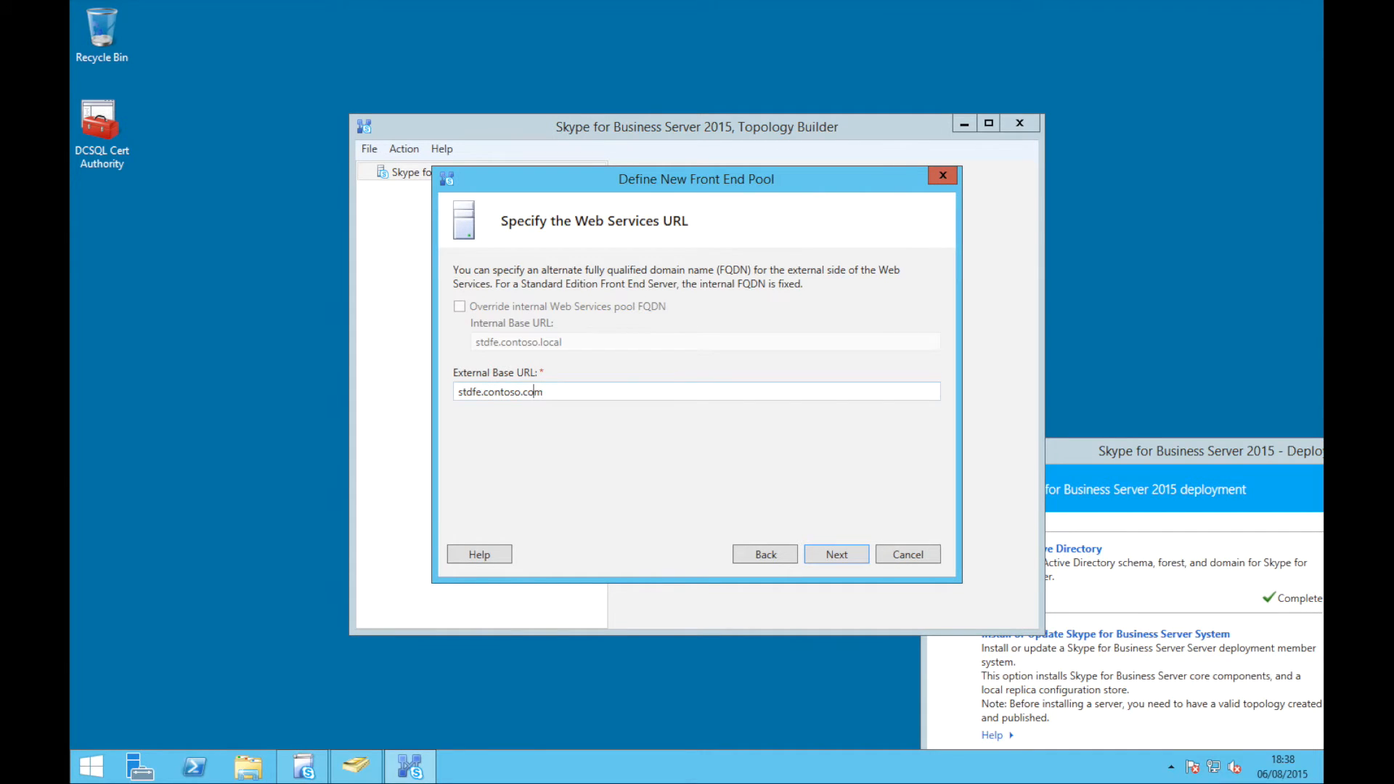
pyautogui.moveTo(458, 392); pyautogui.dragTo(481, 392)
pyautogui.write('web')
# Untick the Office Web Apps Server association and finish the pool wizard
pyautogui.click(833, 551)
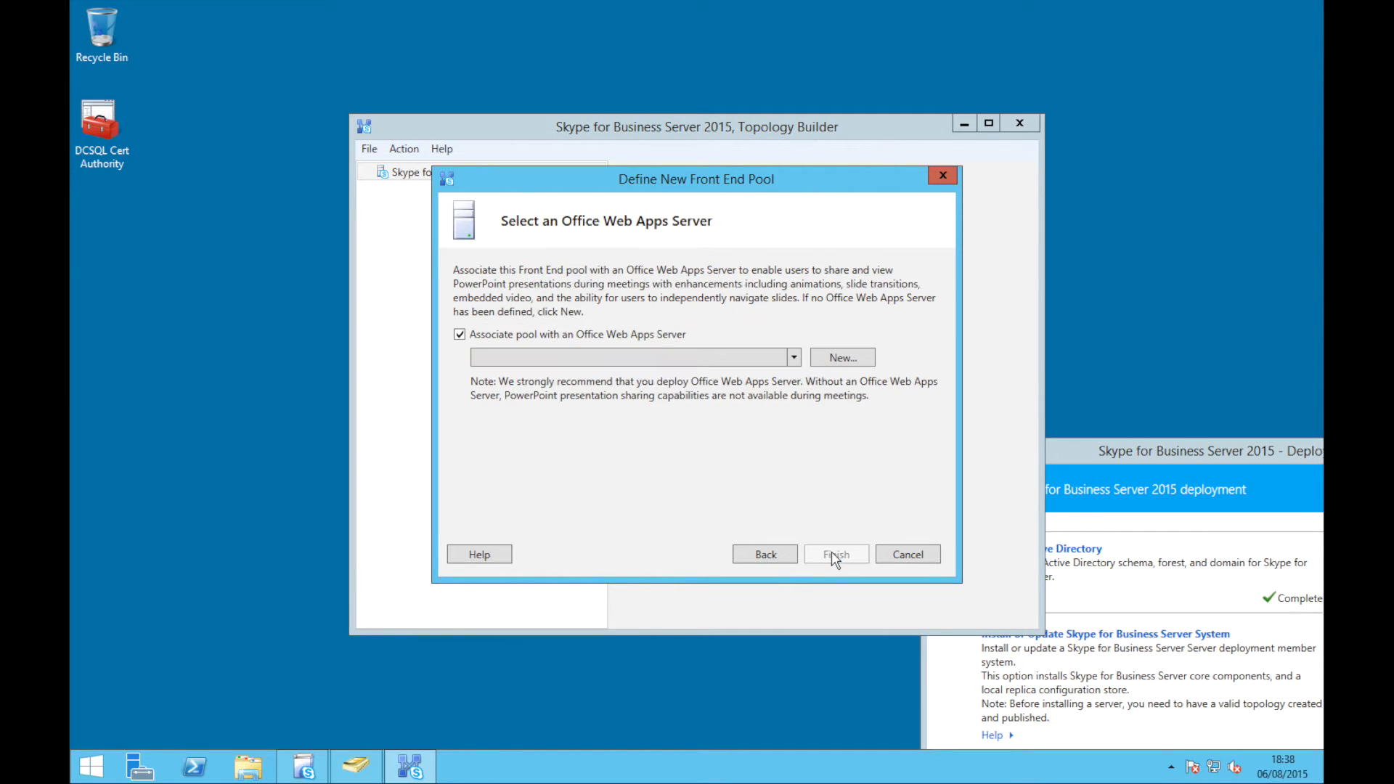
pyautogui.click(459, 334)
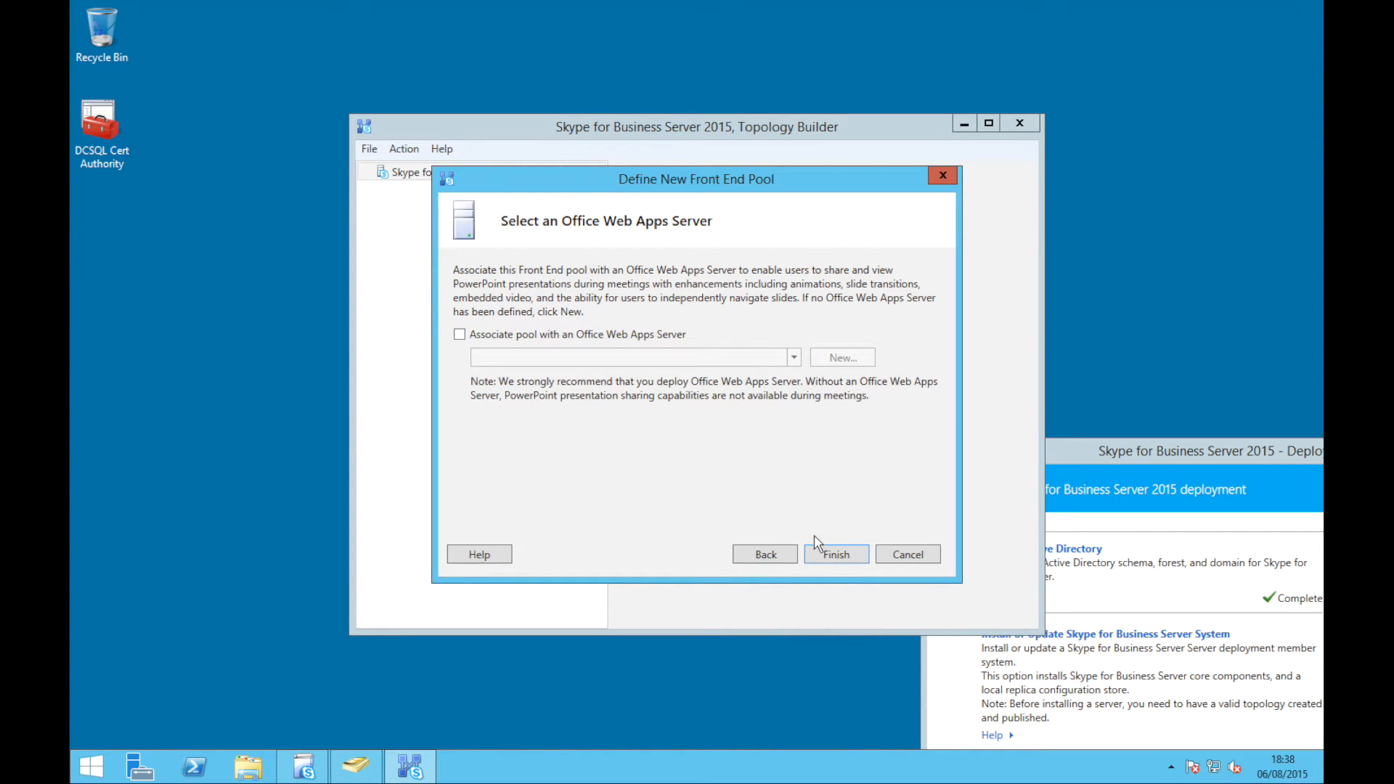
pyautogui.click(833, 555)
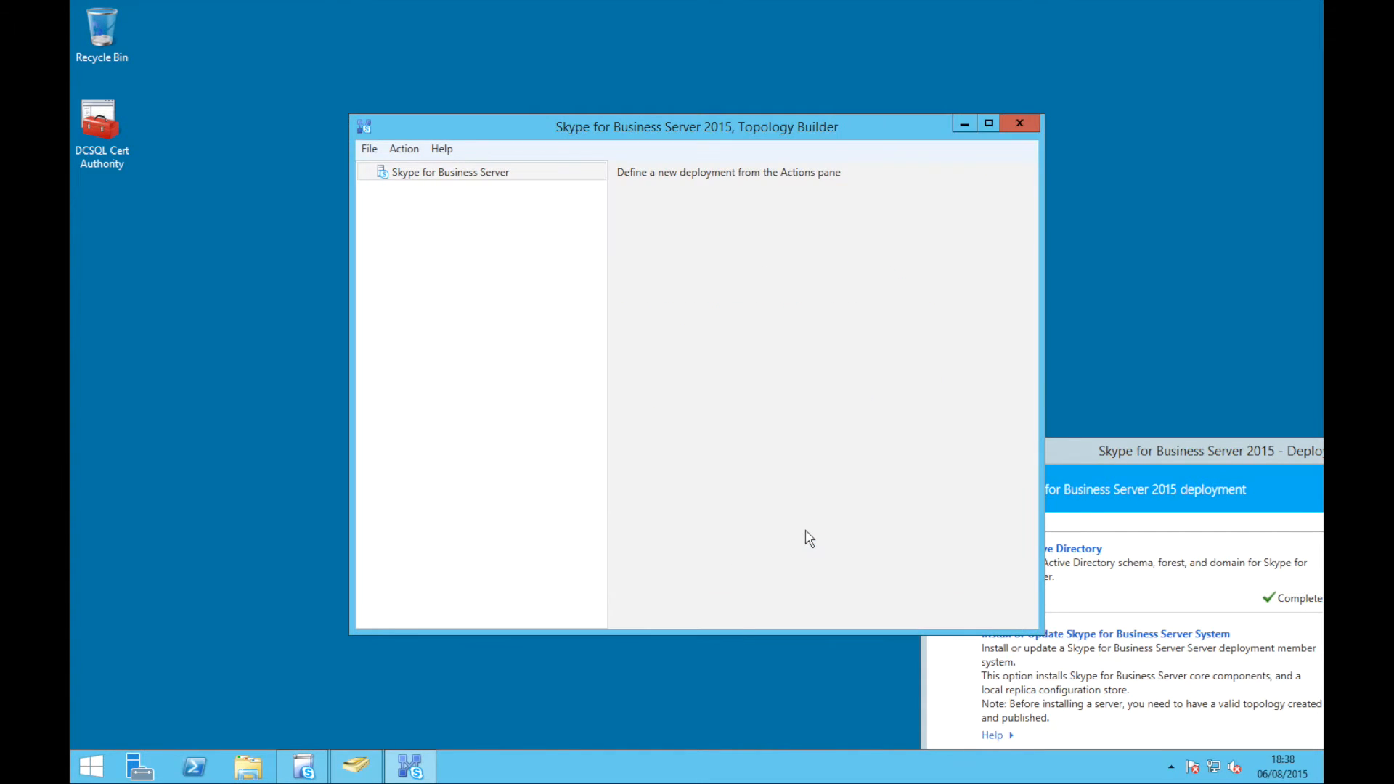
# Publish the topology with stdfe.contoso.local as the Central Management store pool
pyautogui.click(364, 173)
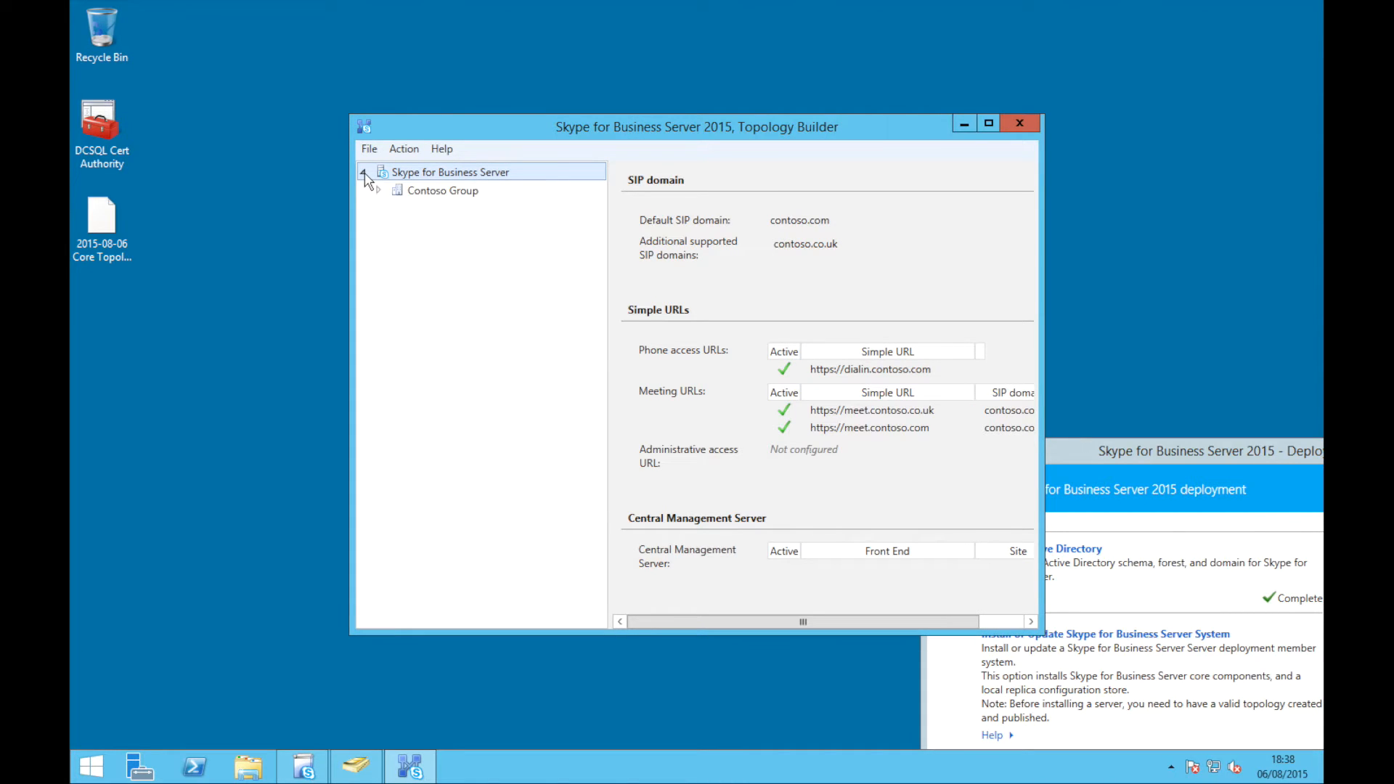
pyautogui.click(378, 191)
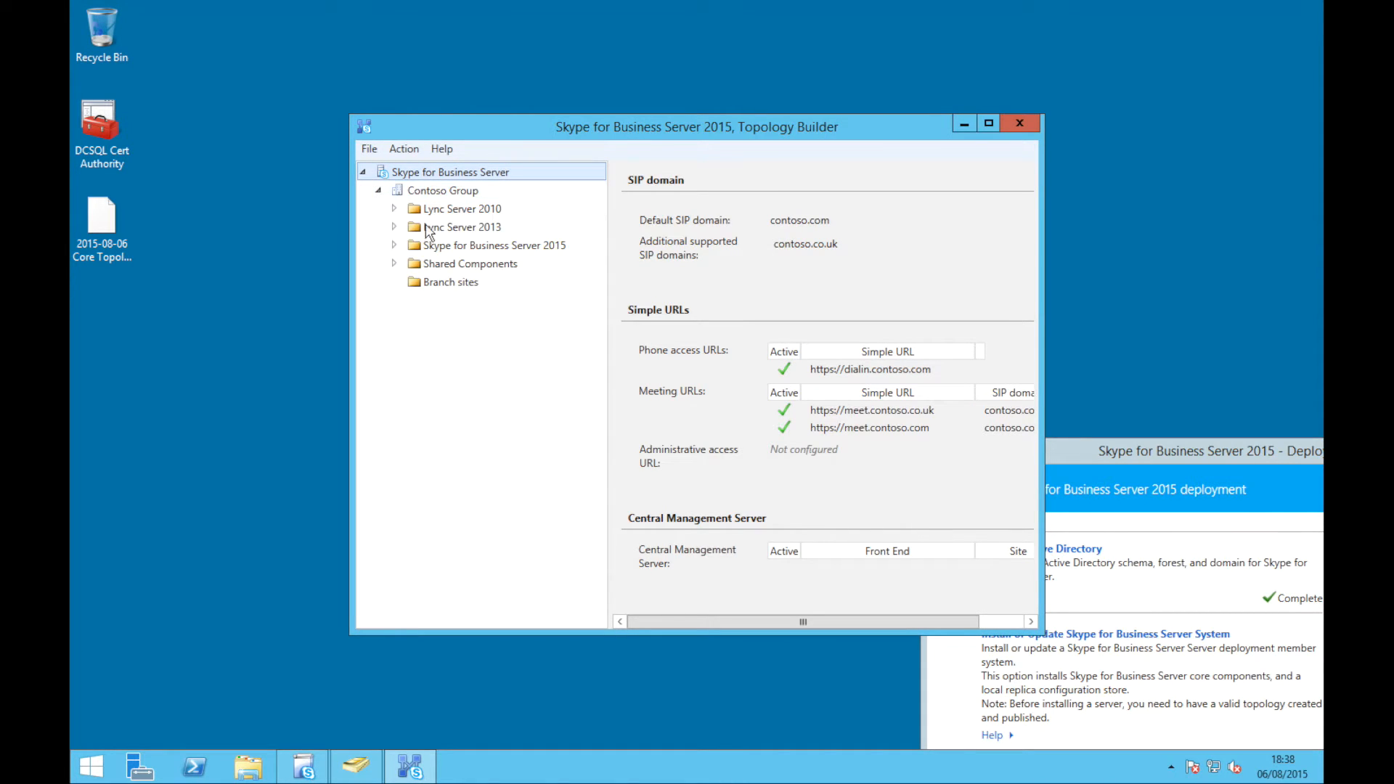
pyautogui.rightClick(439, 178)
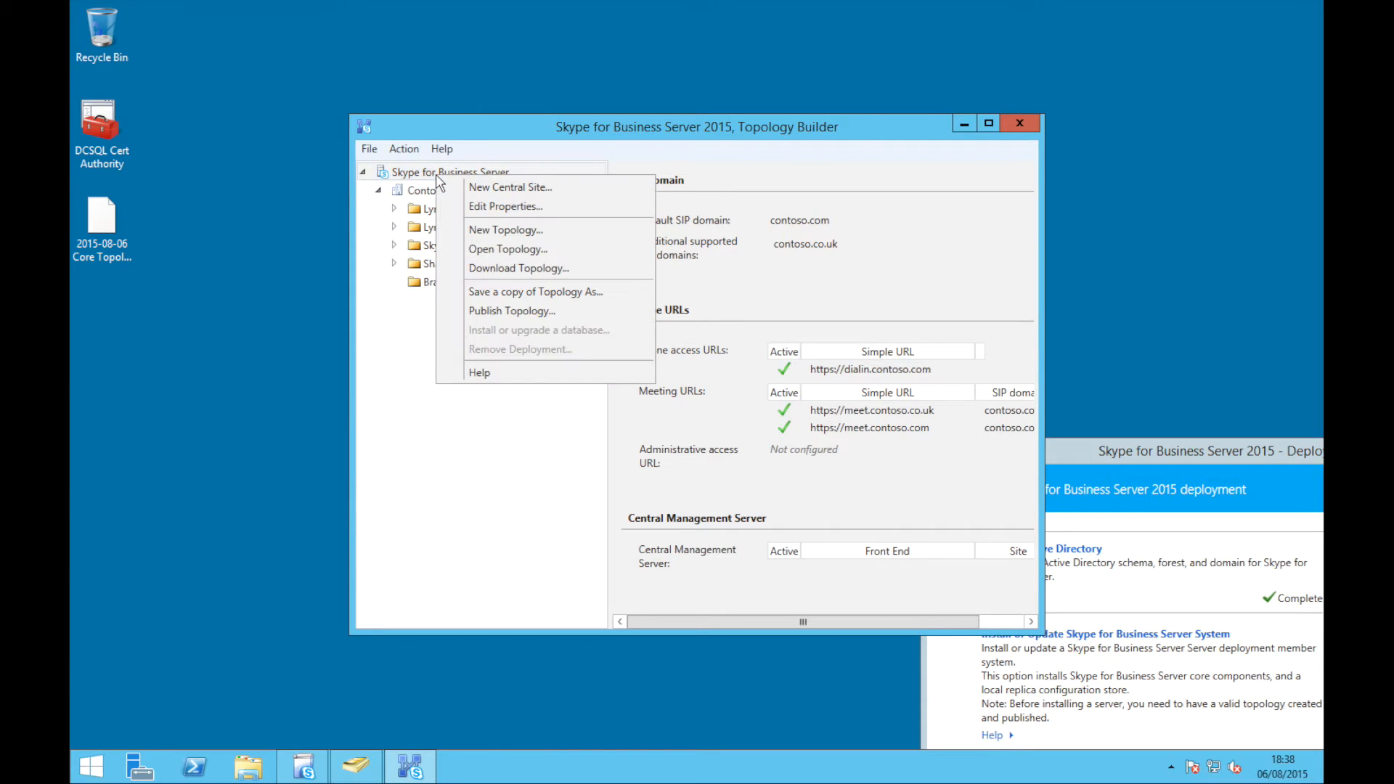
pyautogui.click(543, 310)
pyautogui.click(837, 554)
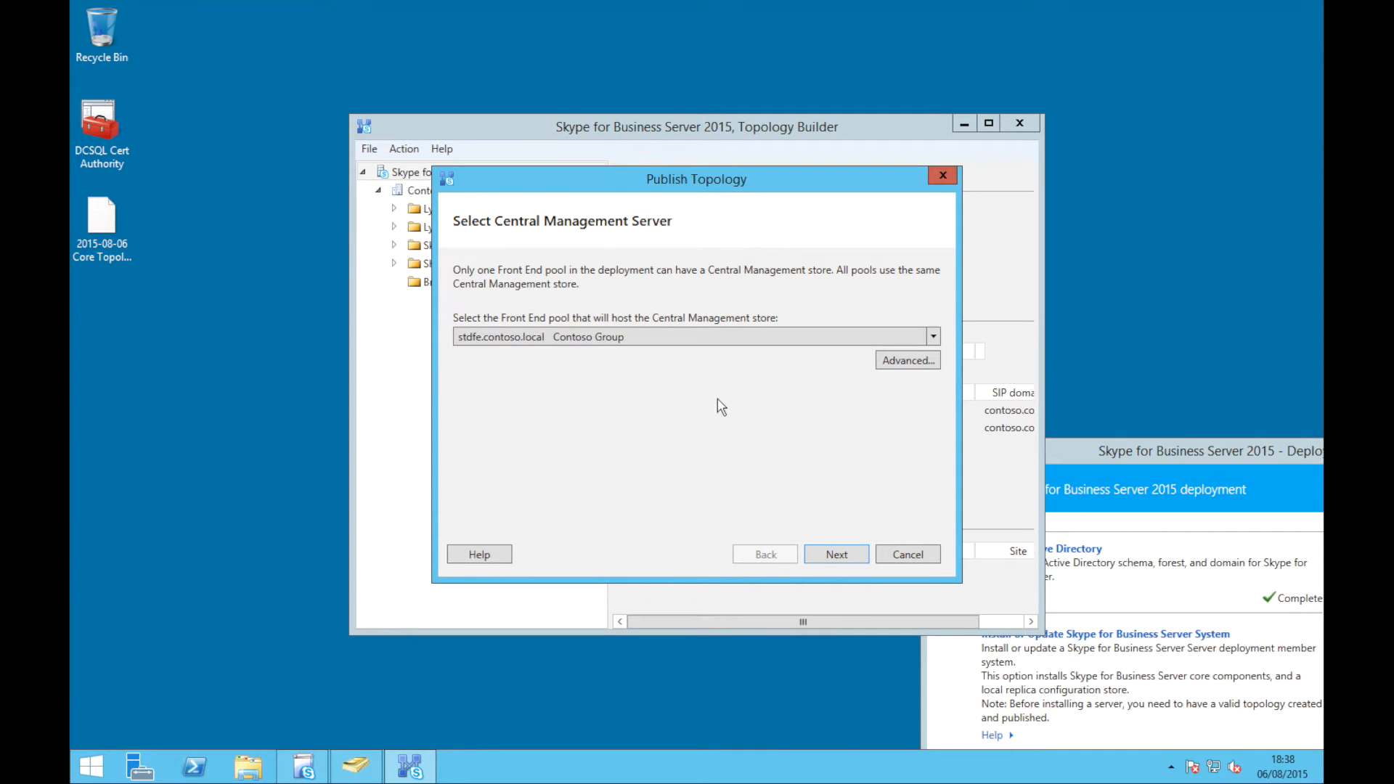
pyautogui.click(714, 341)
pyautogui.click(714, 355)
pyautogui.click(836, 555)
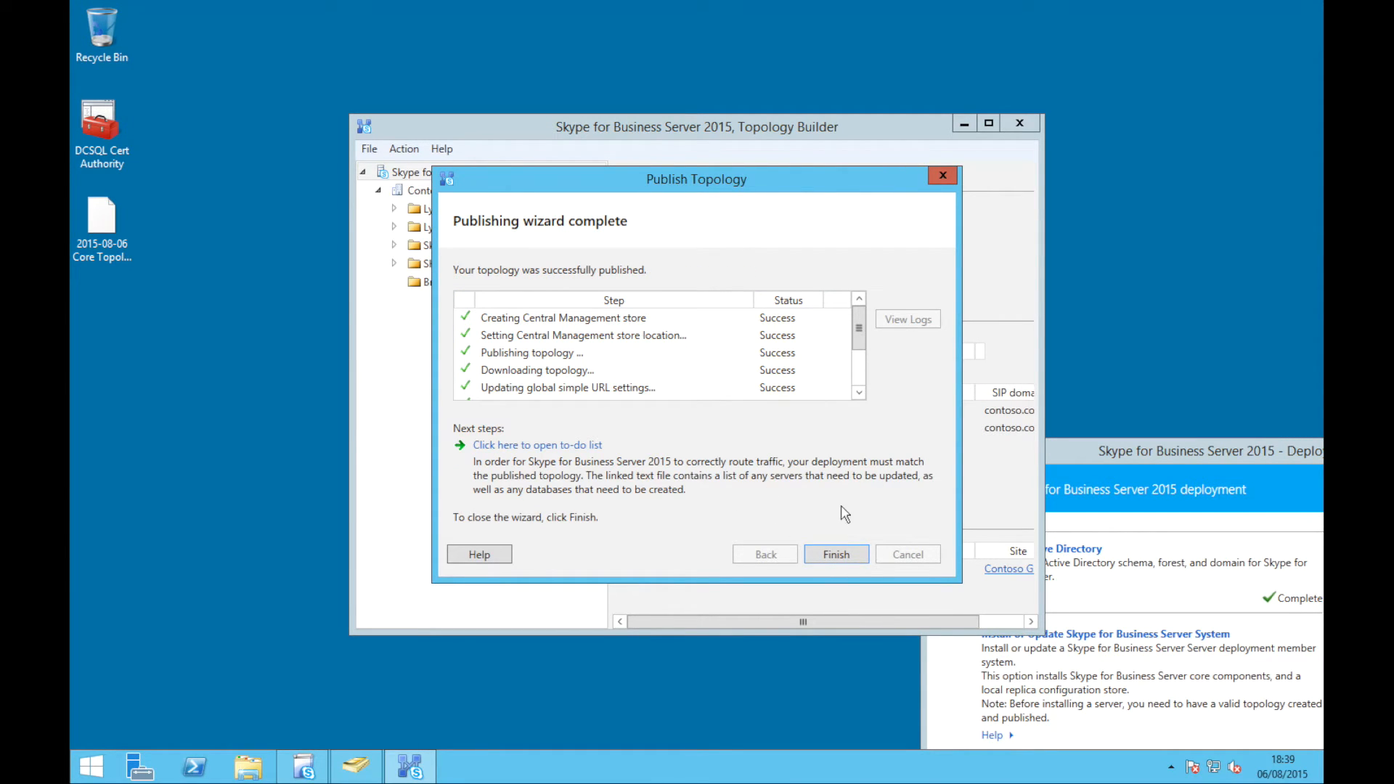
pyautogui.click(845, 556)
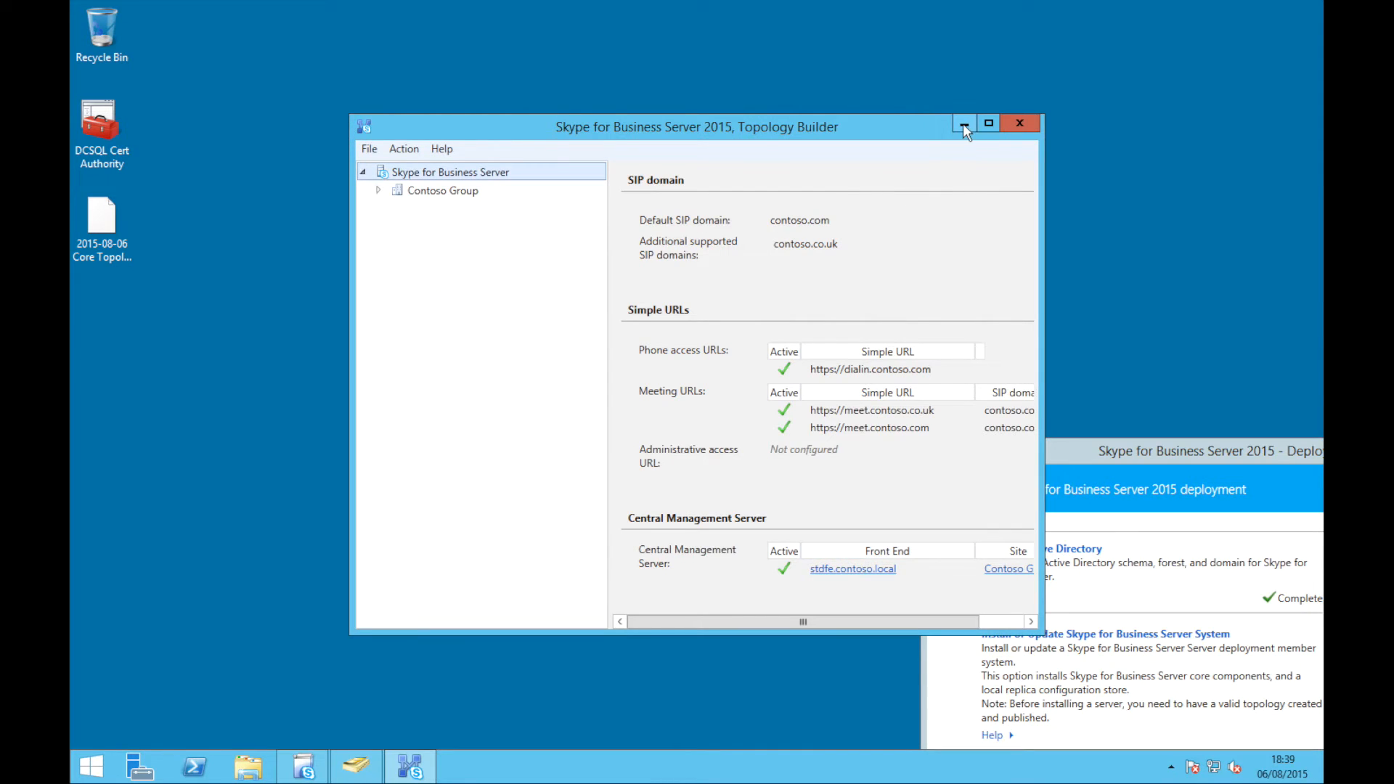
pyautogui.click(964, 124)
# Run Step 1 to install the local configuration store from the Central Management store replica
pyautogui.moveTo(1160, 462); pyautogui.dragTo(488, 102)
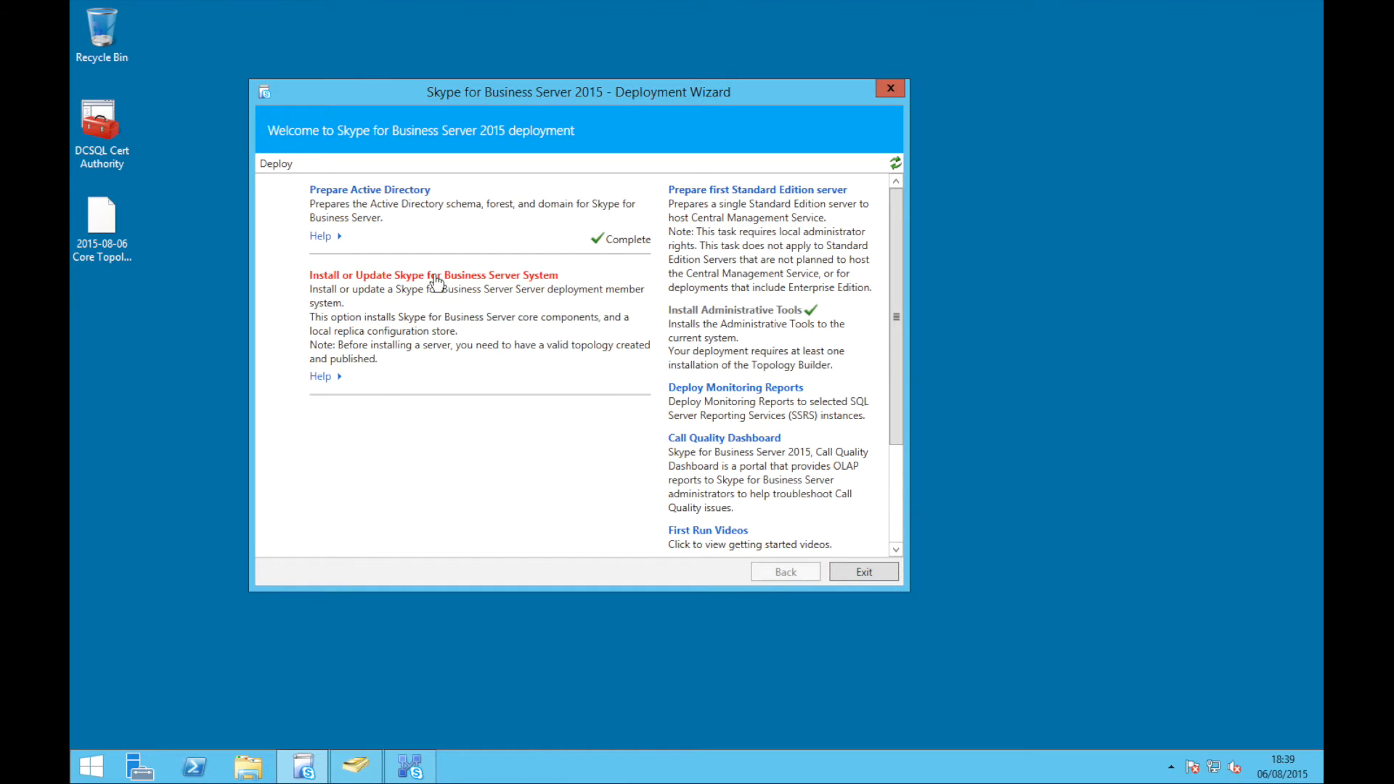
pyautogui.click(436, 280)
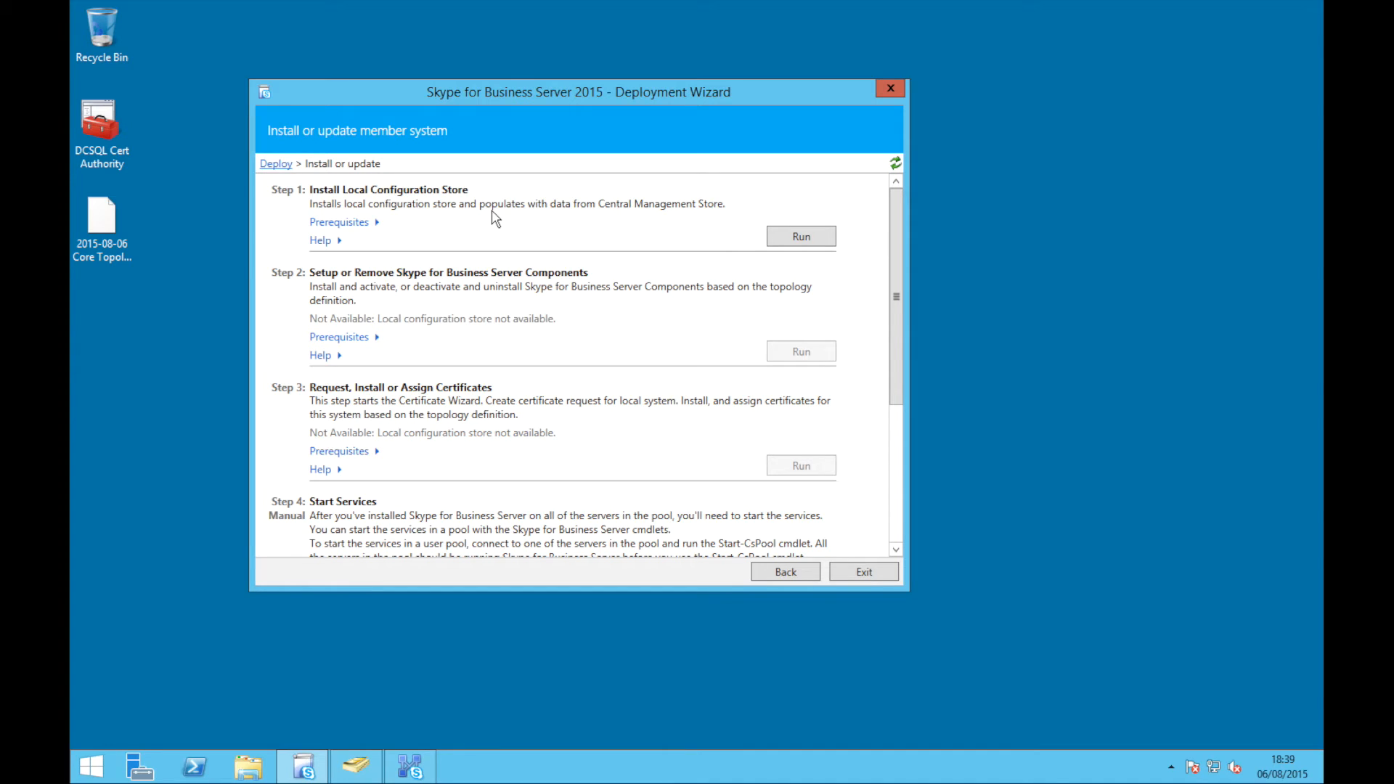
pyautogui.click(788, 244)
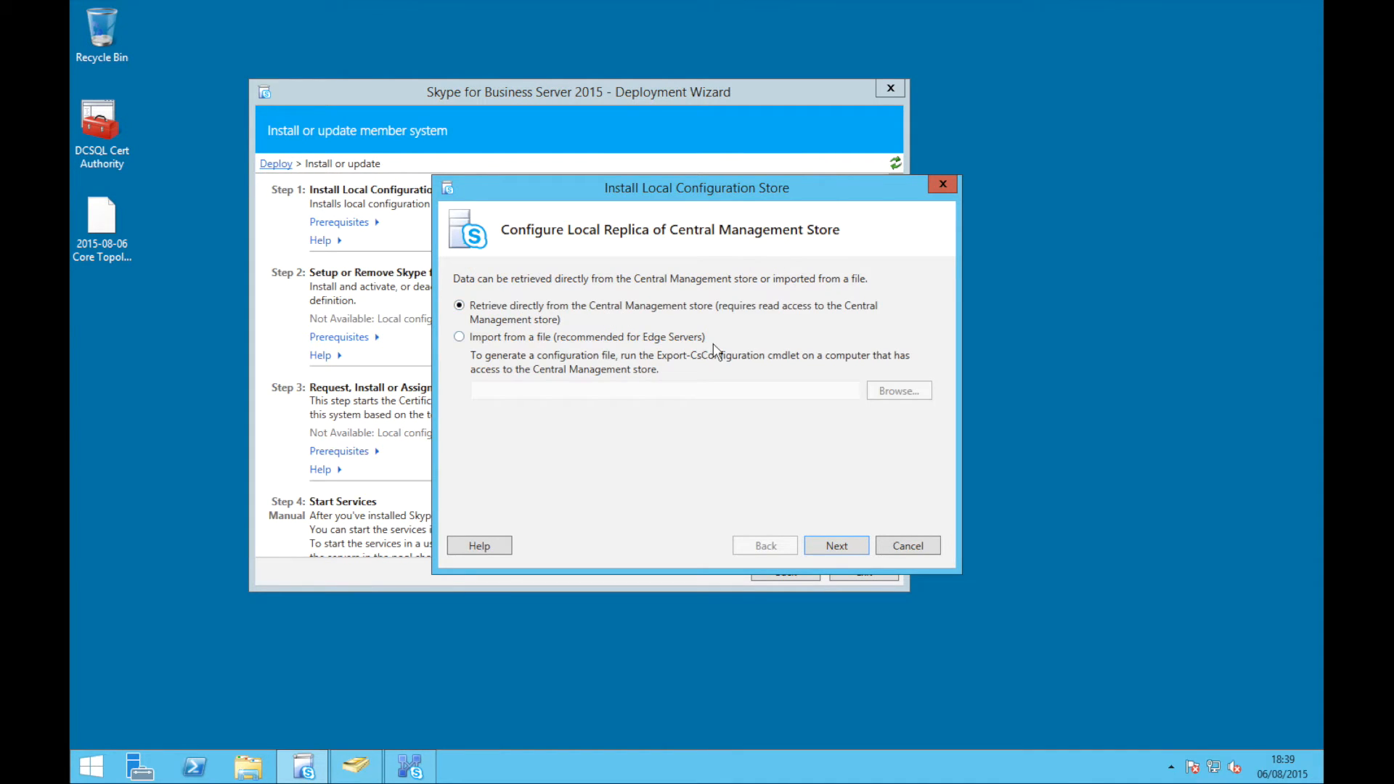
pyautogui.click(823, 552)
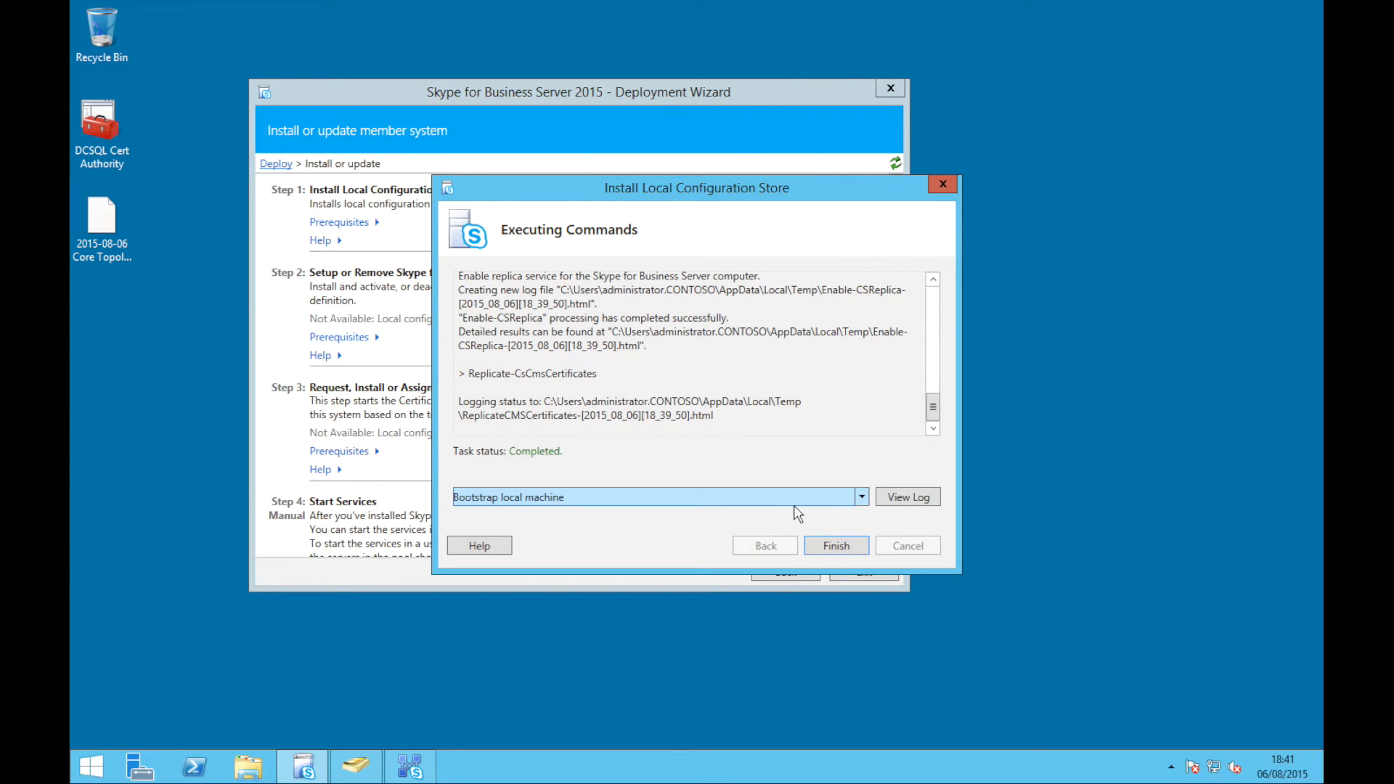
pyautogui.click(830, 550)
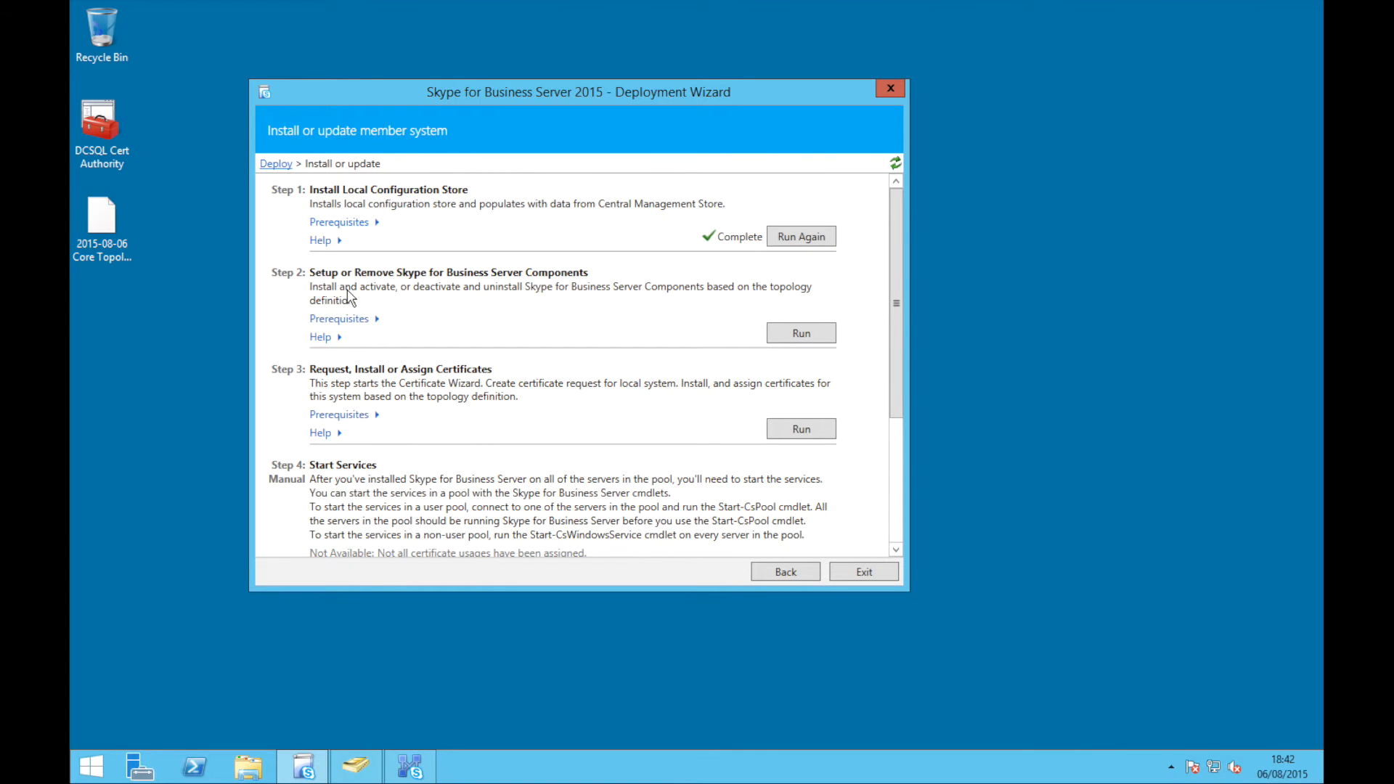
# Run the Step 2 server components setup to completion, then launch the Step 3 Certificate Wizard
pyautogui.click(810, 335)
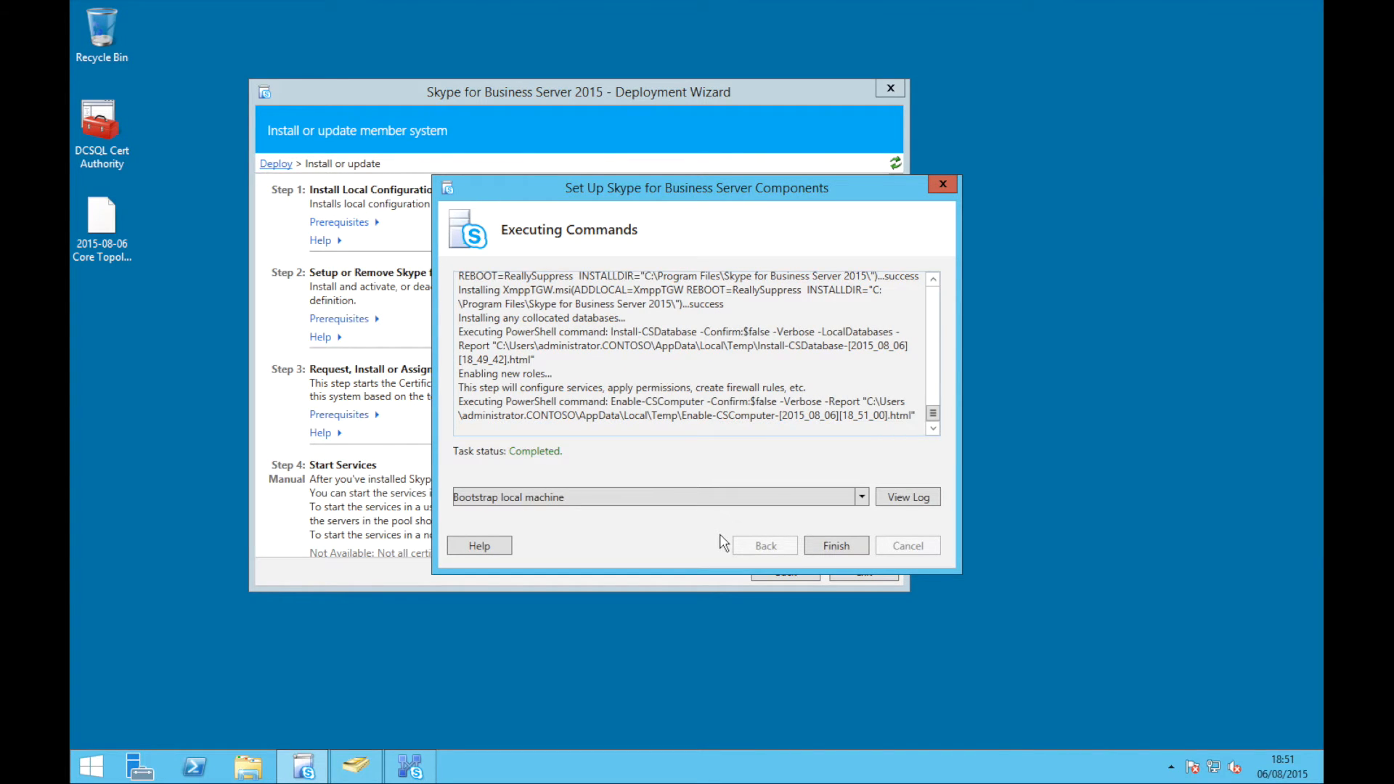
pyautogui.click(824, 545)
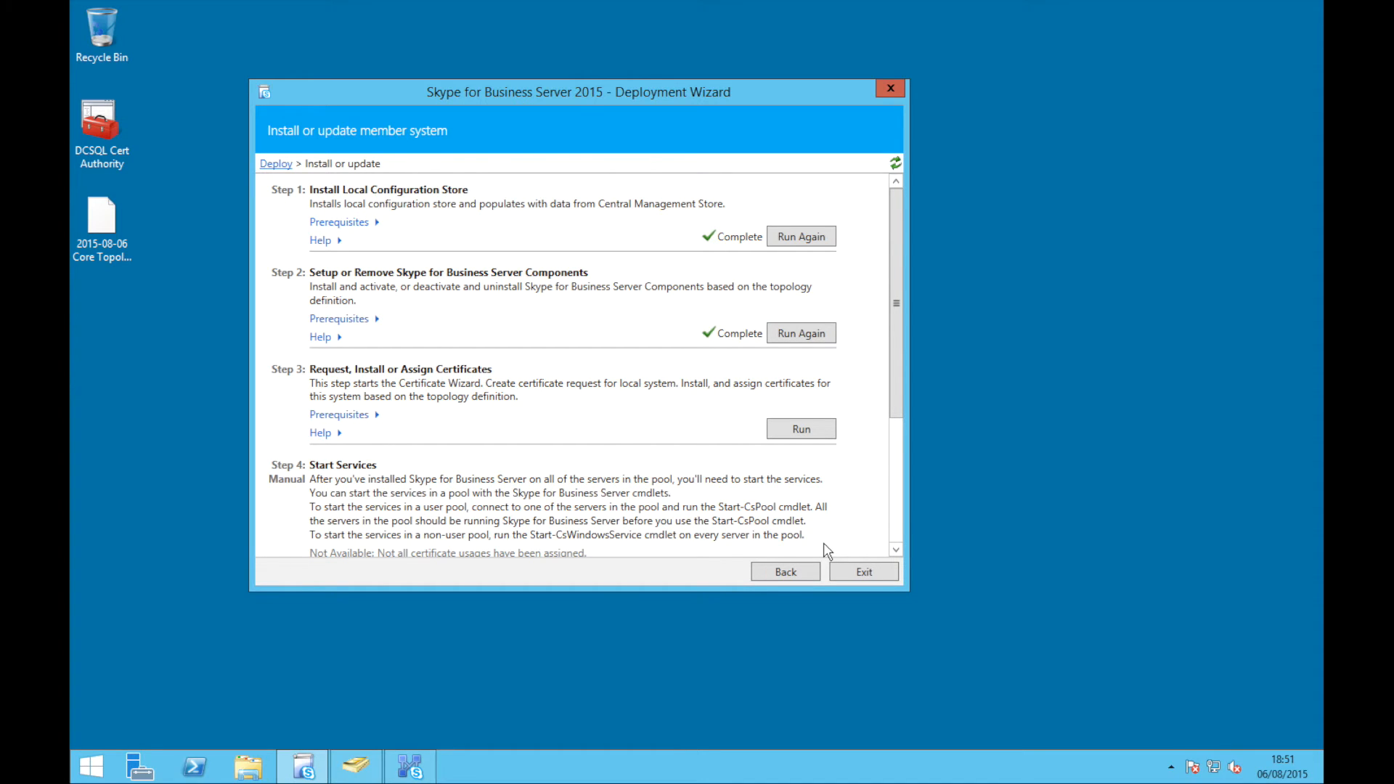
pyautogui.click(808, 435)
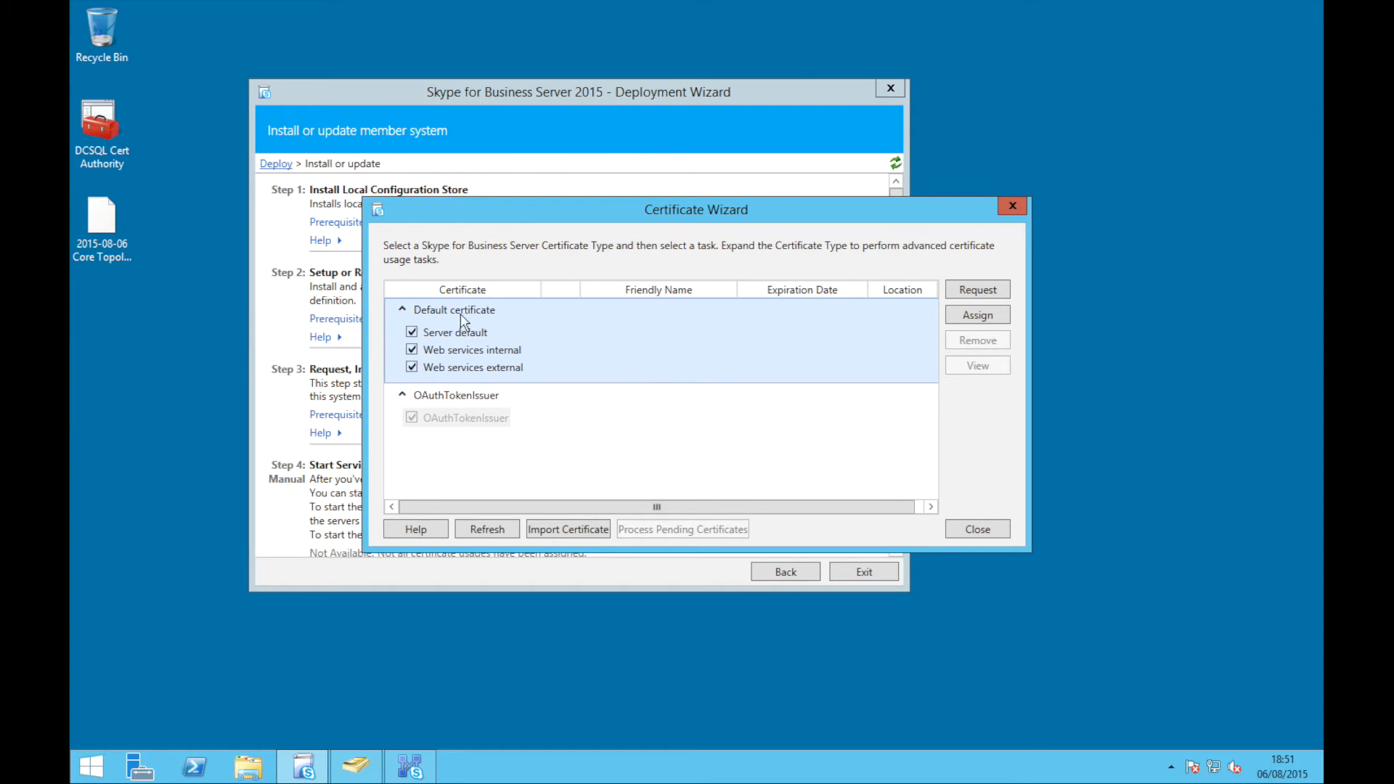
# Start a default certificate request with organization Contoso and country United Kingdom
pyautogui.click(975, 289)
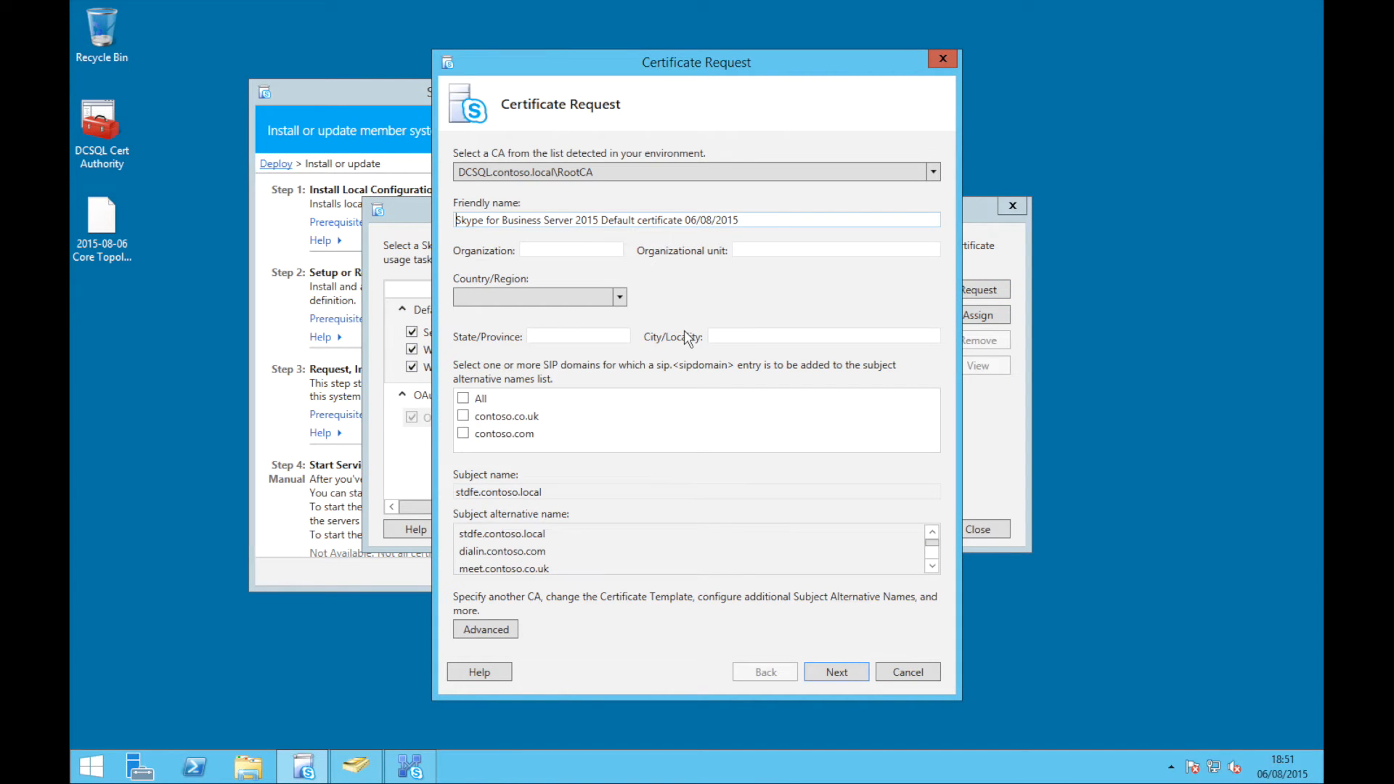
pyautogui.press('Tab')
pyautogui.write('Contoso')
pyautogui.press('Tab')
pyautogui.click(621, 297)
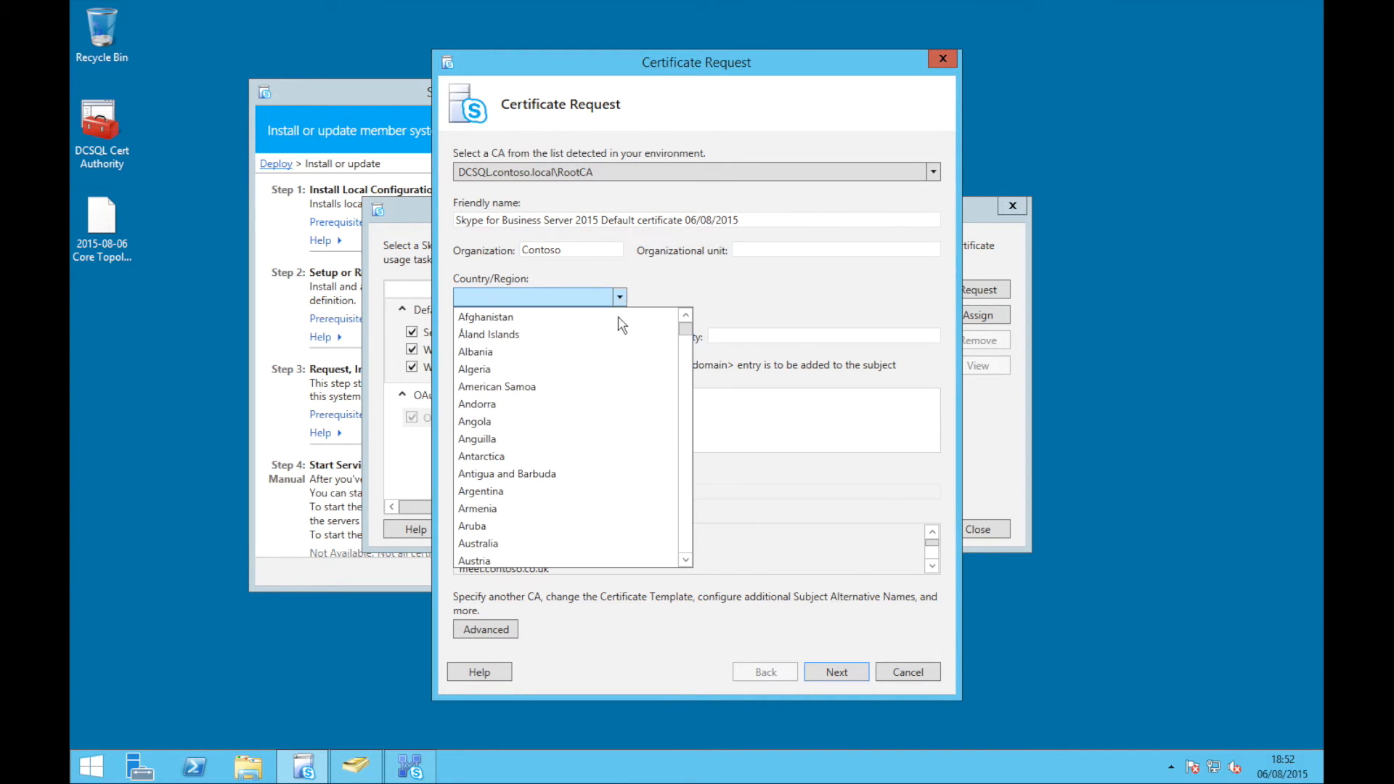
pyautogui.scroll(-13, 685, 537)
pyautogui.scroll(-20, 684, 537)
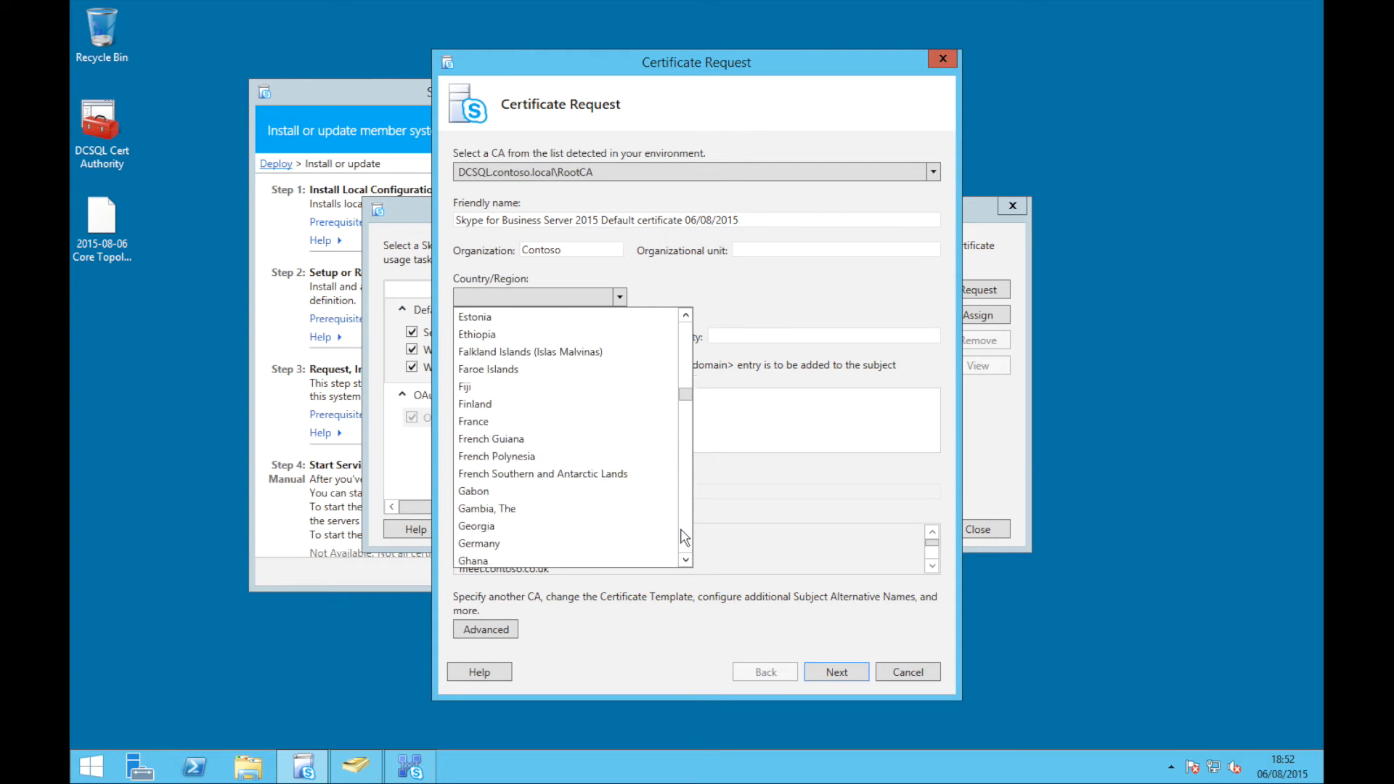
pyautogui.scroll(-9, 685, 539)
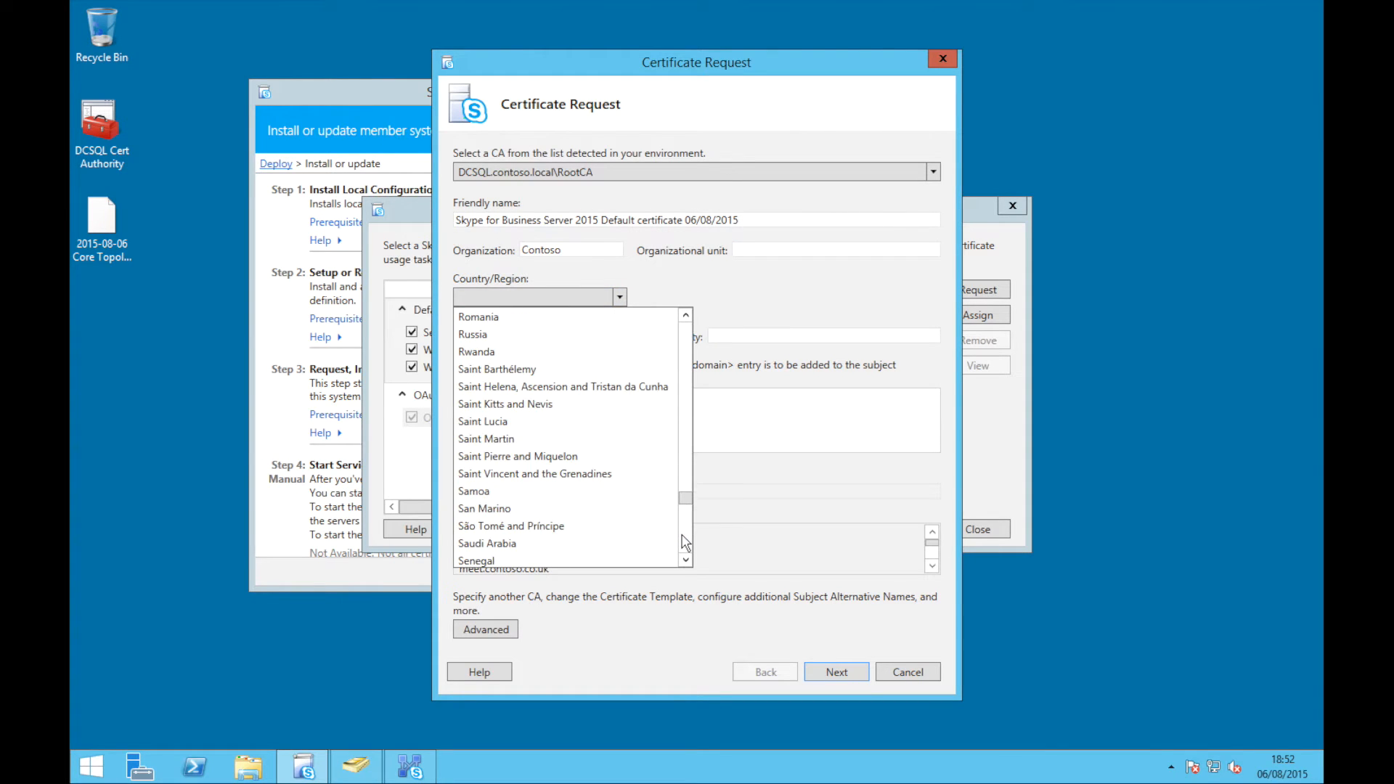
pyautogui.scroll(-5, 684, 543)
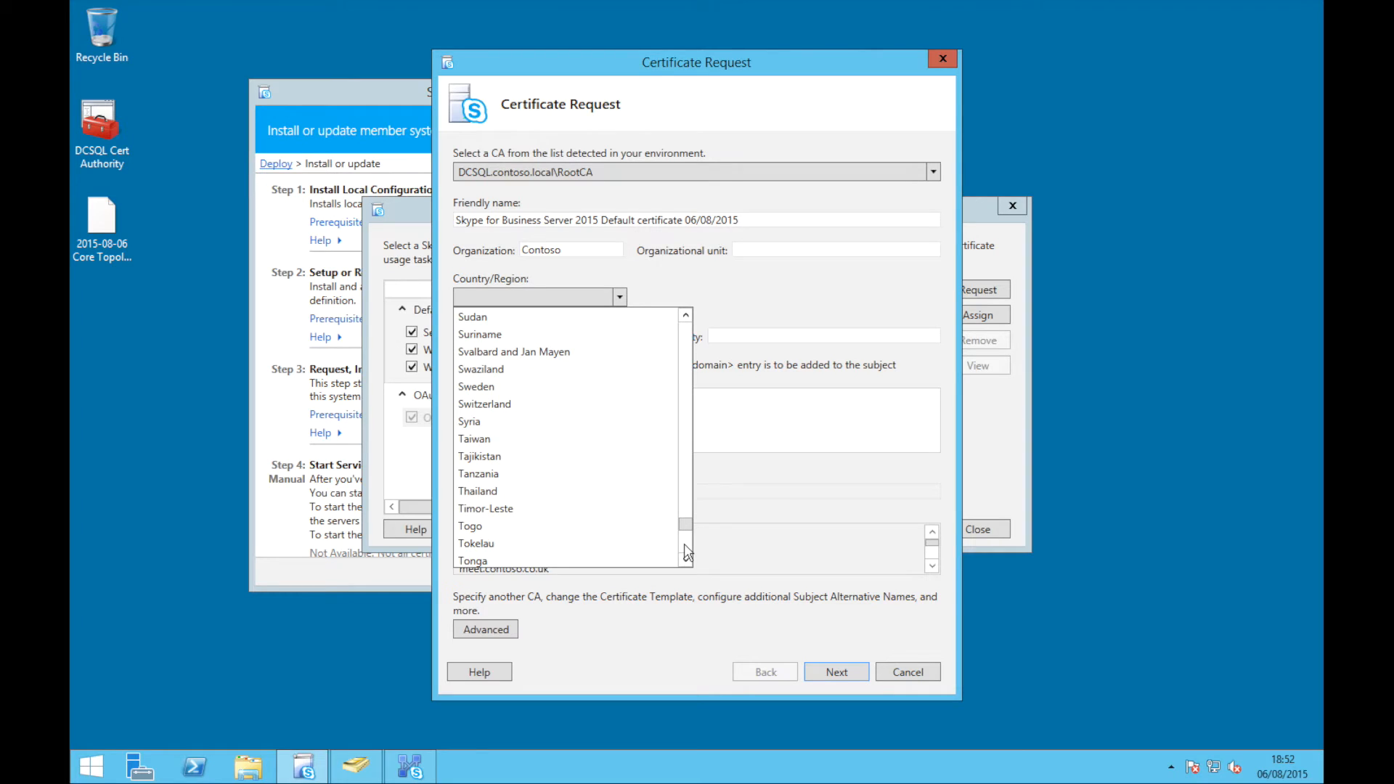
pyautogui.scroll(-5, 686, 552)
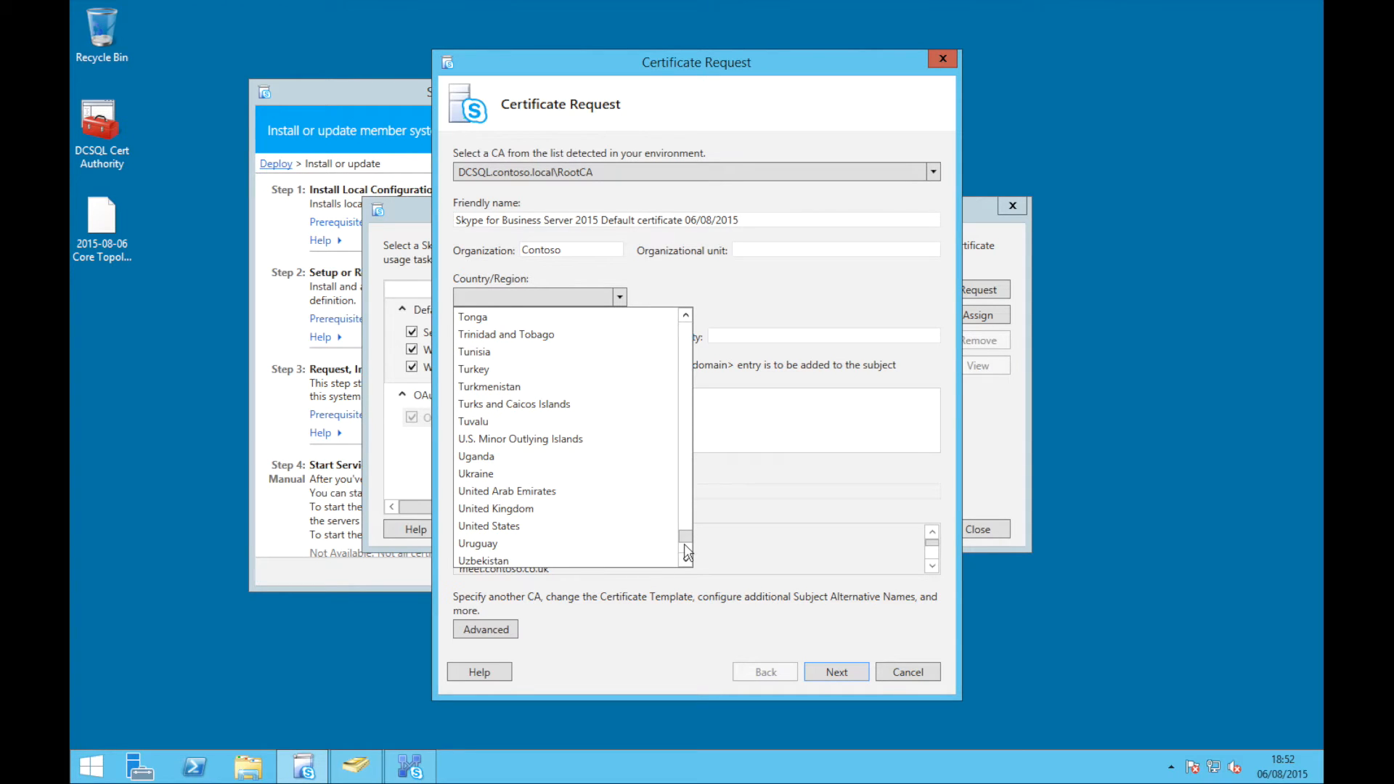
pyautogui.click(551, 510)
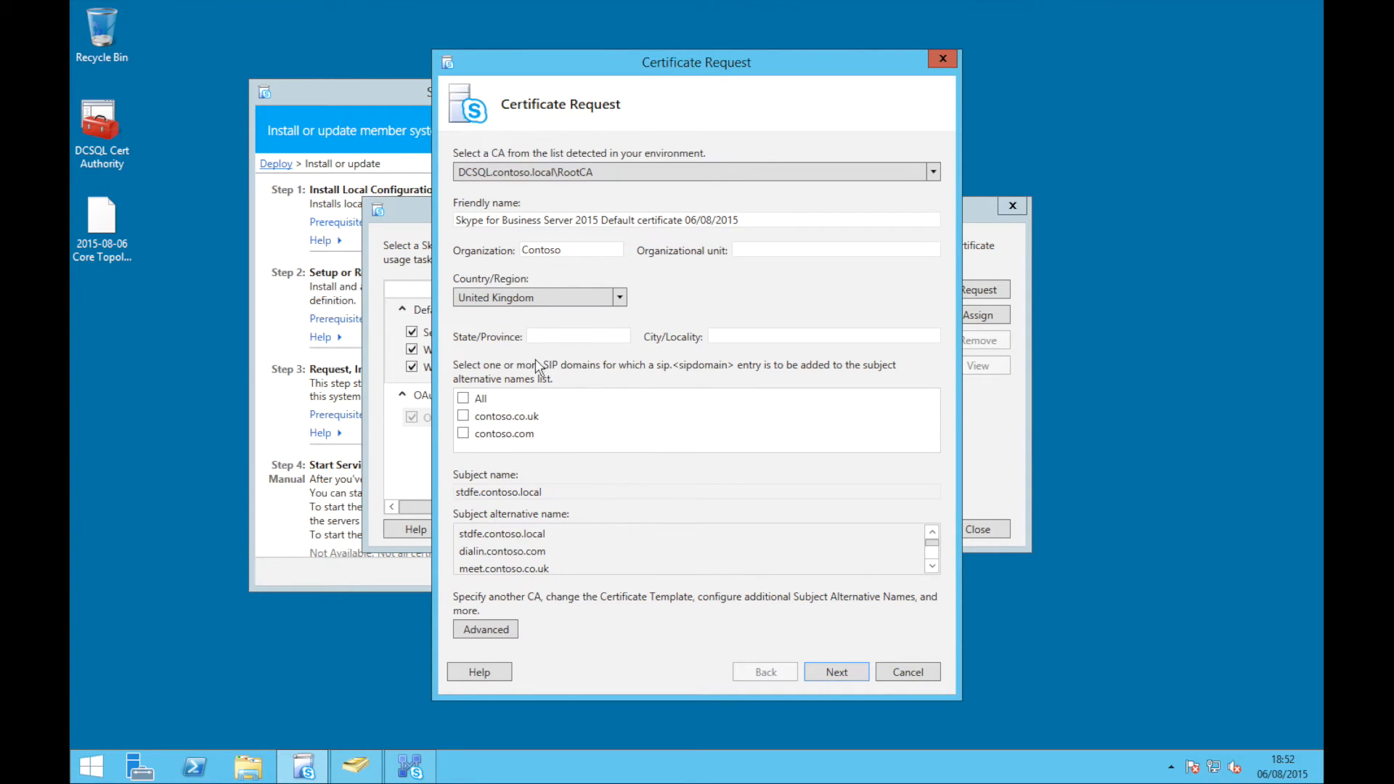
# Enter state Gtr London and city London, and include all SIP domains in the certificate
pyautogui.click(556, 341)
pyautogui.write('Gtr London')
pyautogui.press('Tab')
pyautogui.write('London')
pyautogui.click(469, 398)
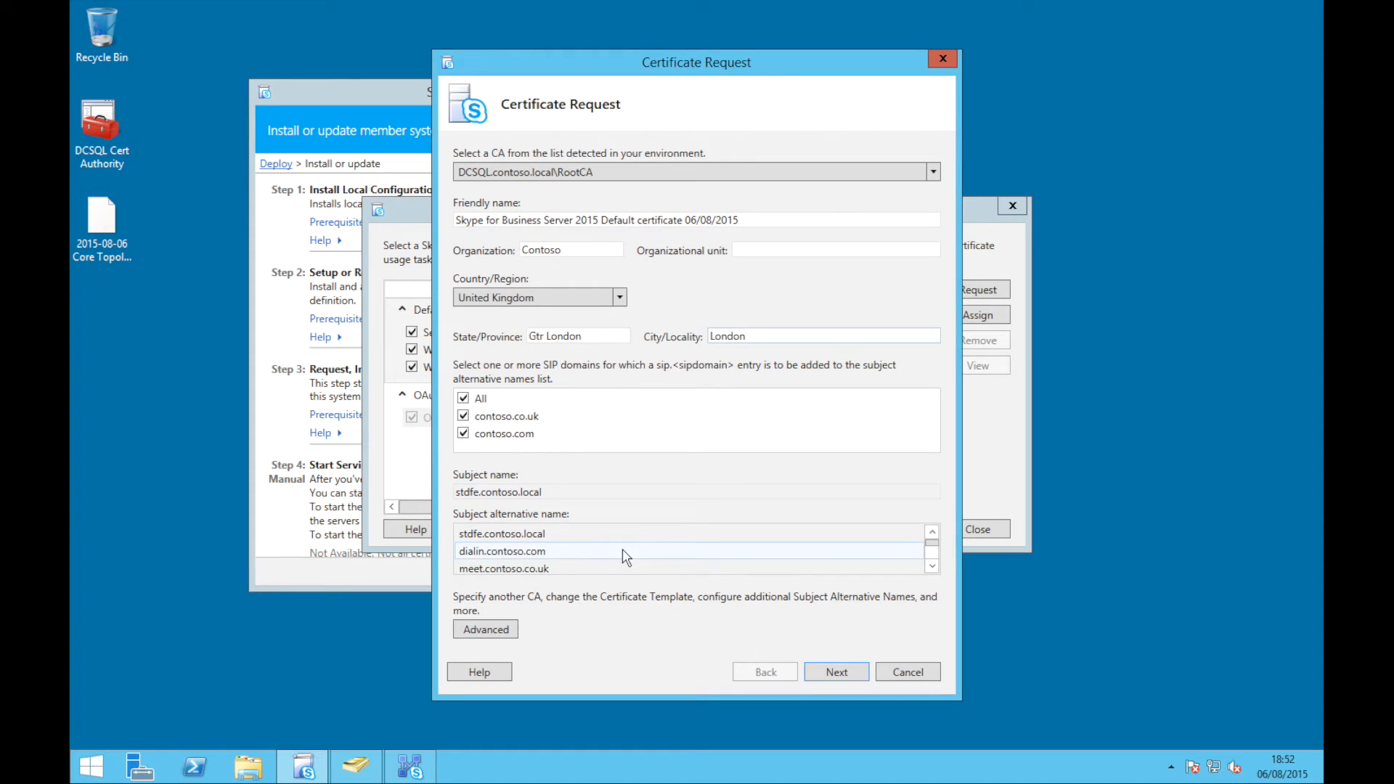
pyautogui.click(932, 566)
pyautogui.click(932, 567)
pyautogui.click(932, 567)
pyautogui.click(932, 567)
pyautogui.click(932, 567)
pyautogui.click(932, 567)
pyautogui.click(932, 567)
pyautogui.click(932, 566)
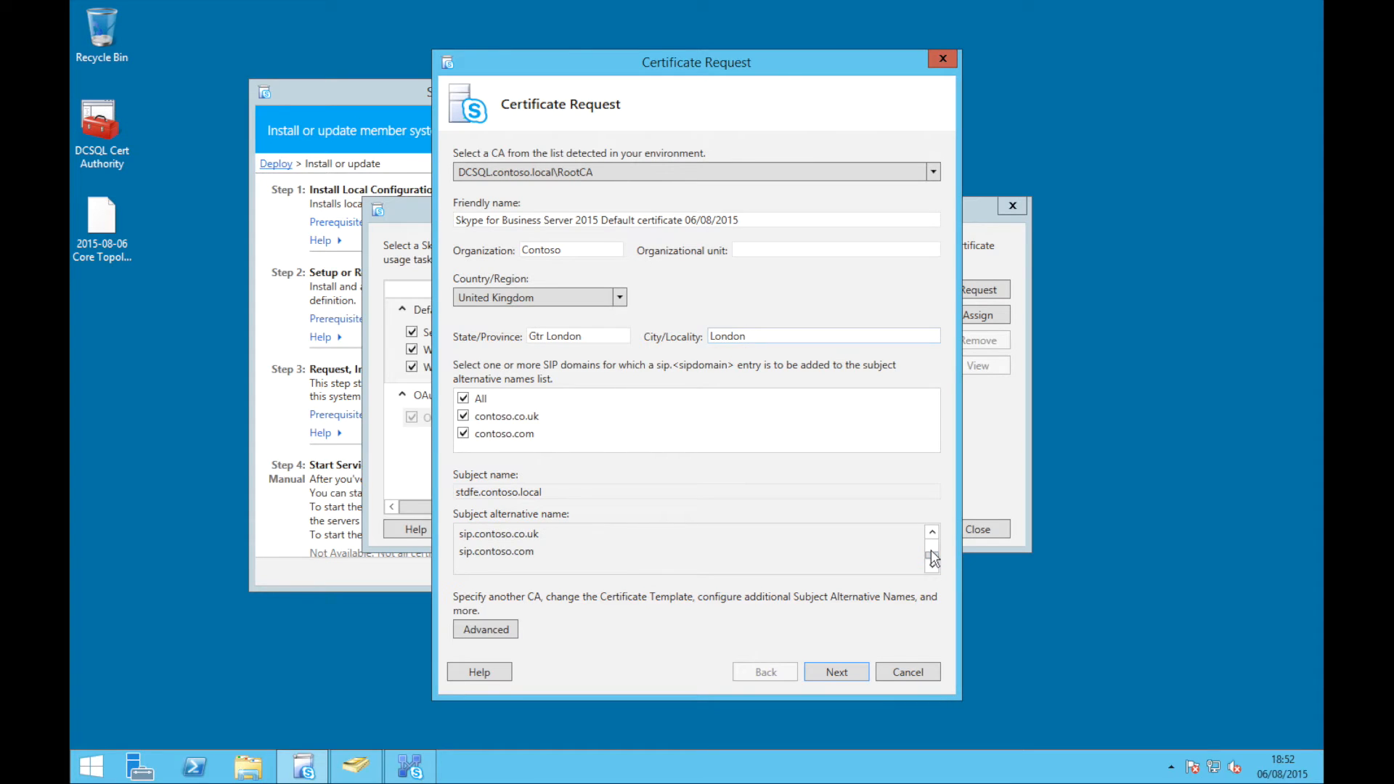
pyautogui.moveTo(932, 557); pyautogui.dragTo(933, 521)
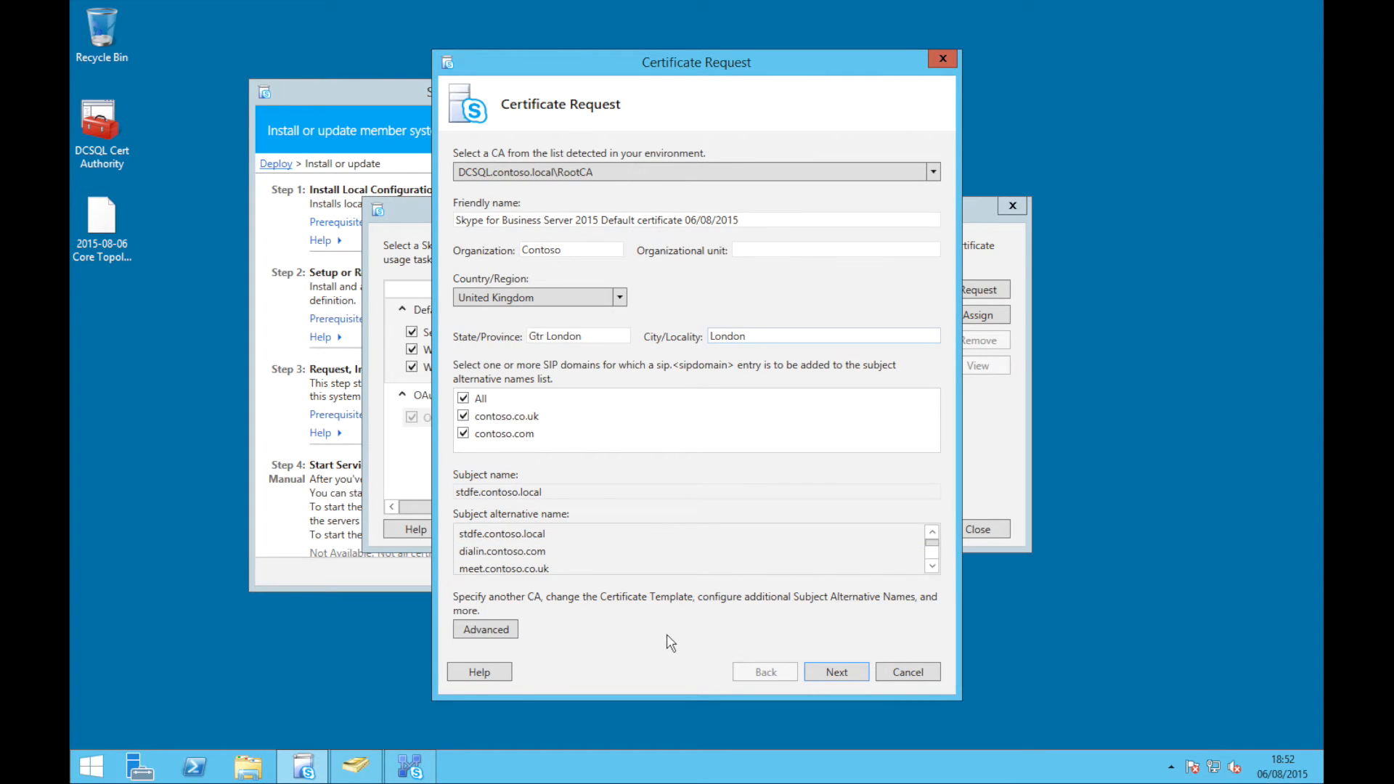
# Submit the default certificate request and view the newly issued certificate's details
pyautogui.click(823, 673)
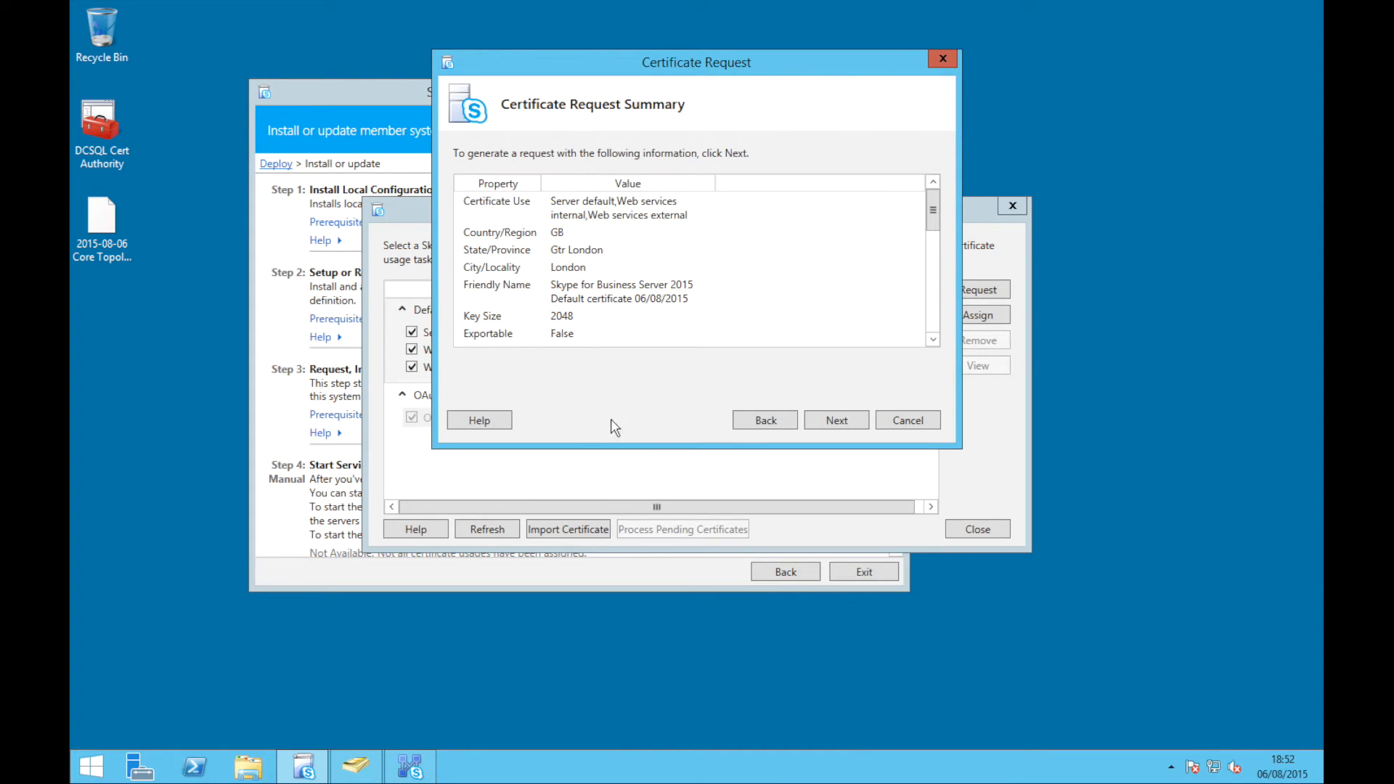
pyautogui.click(816, 419)
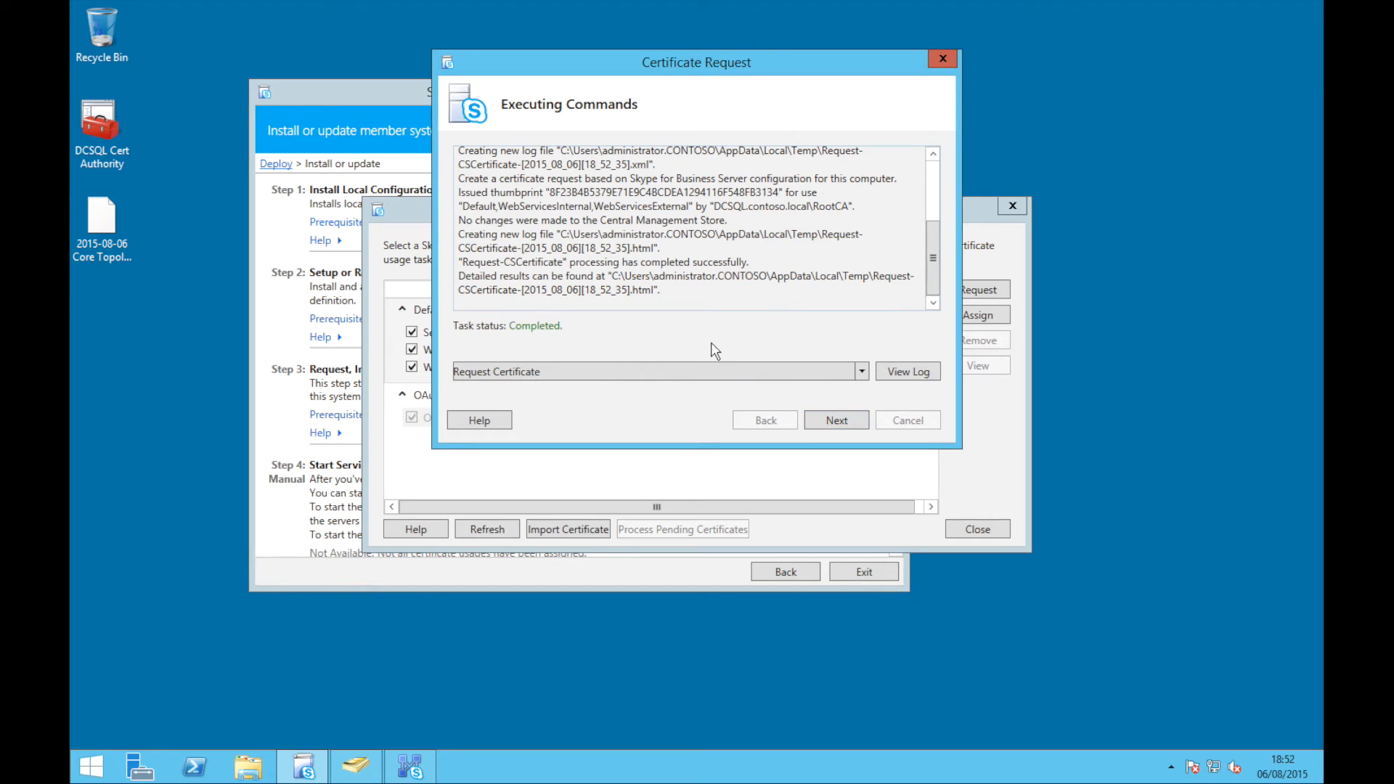
pyautogui.click(827, 421)
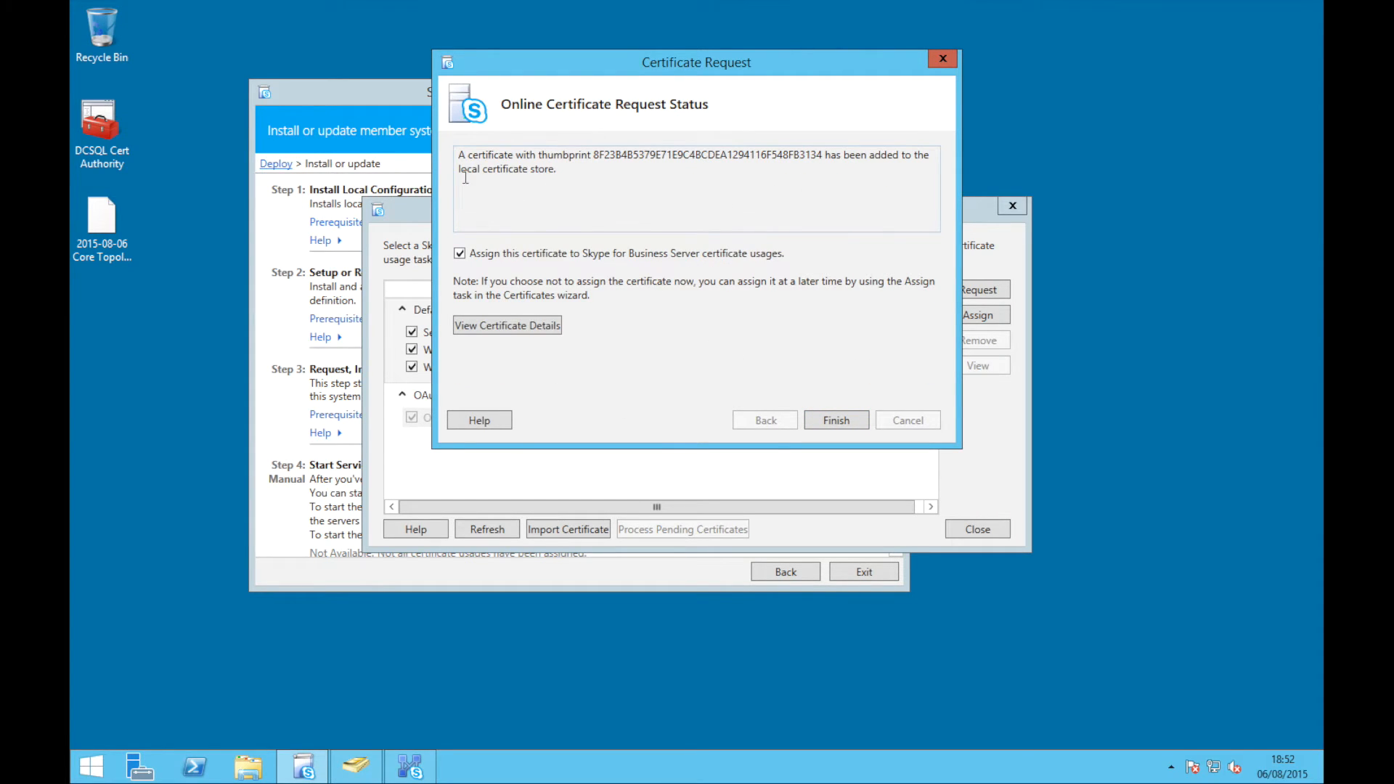
pyautogui.click(512, 325)
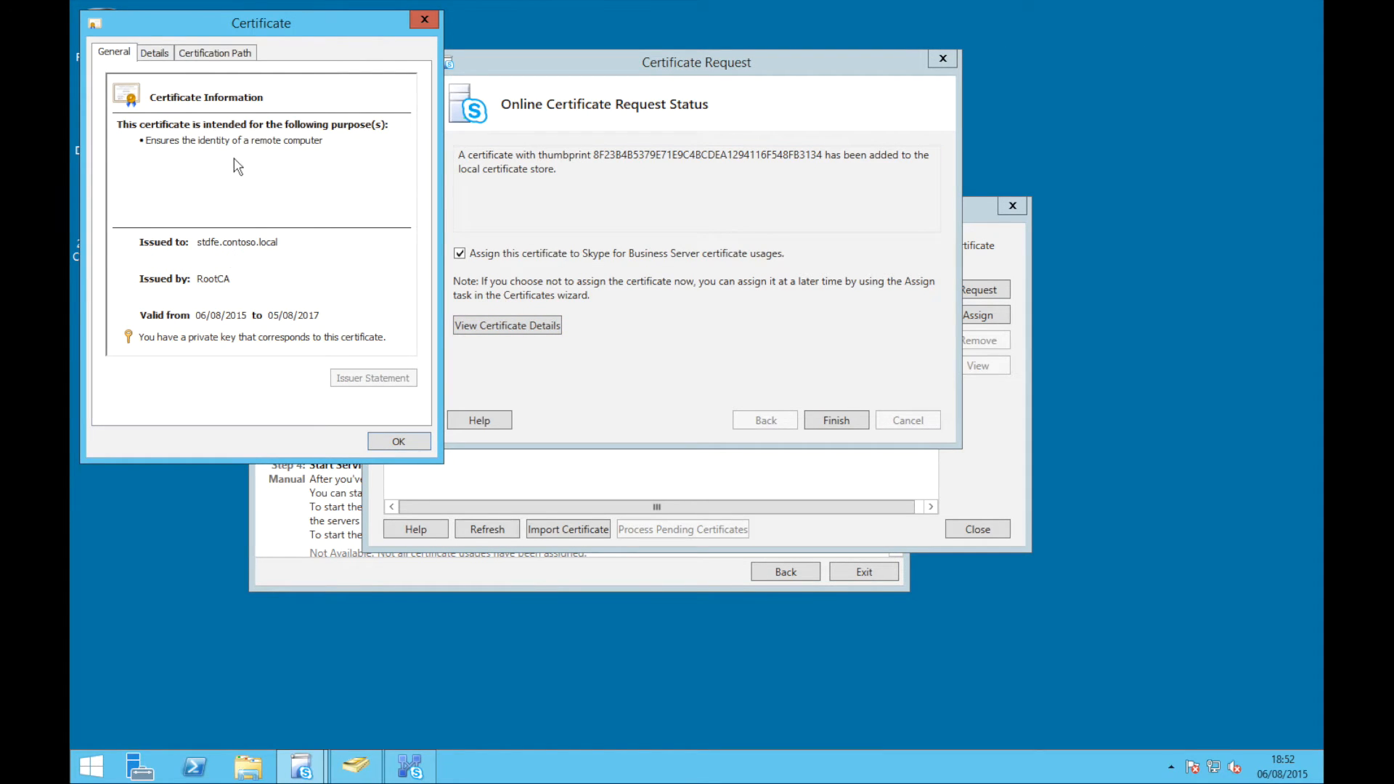
# Review the Subject Alternative Name DNS entries on the Details tab, then close and proceed to assignment
pyautogui.click(154, 54)
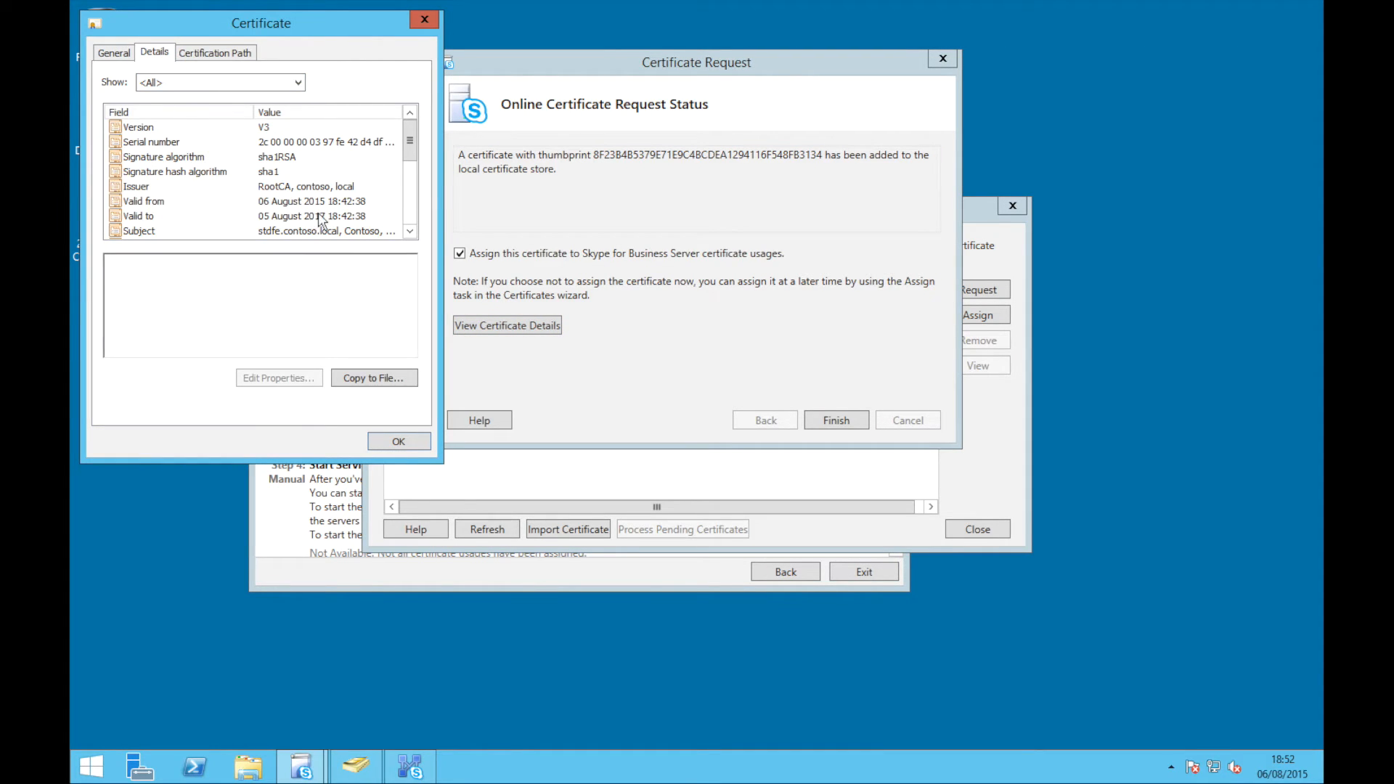
pyautogui.click(410, 232)
pyautogui.click(410, 232)
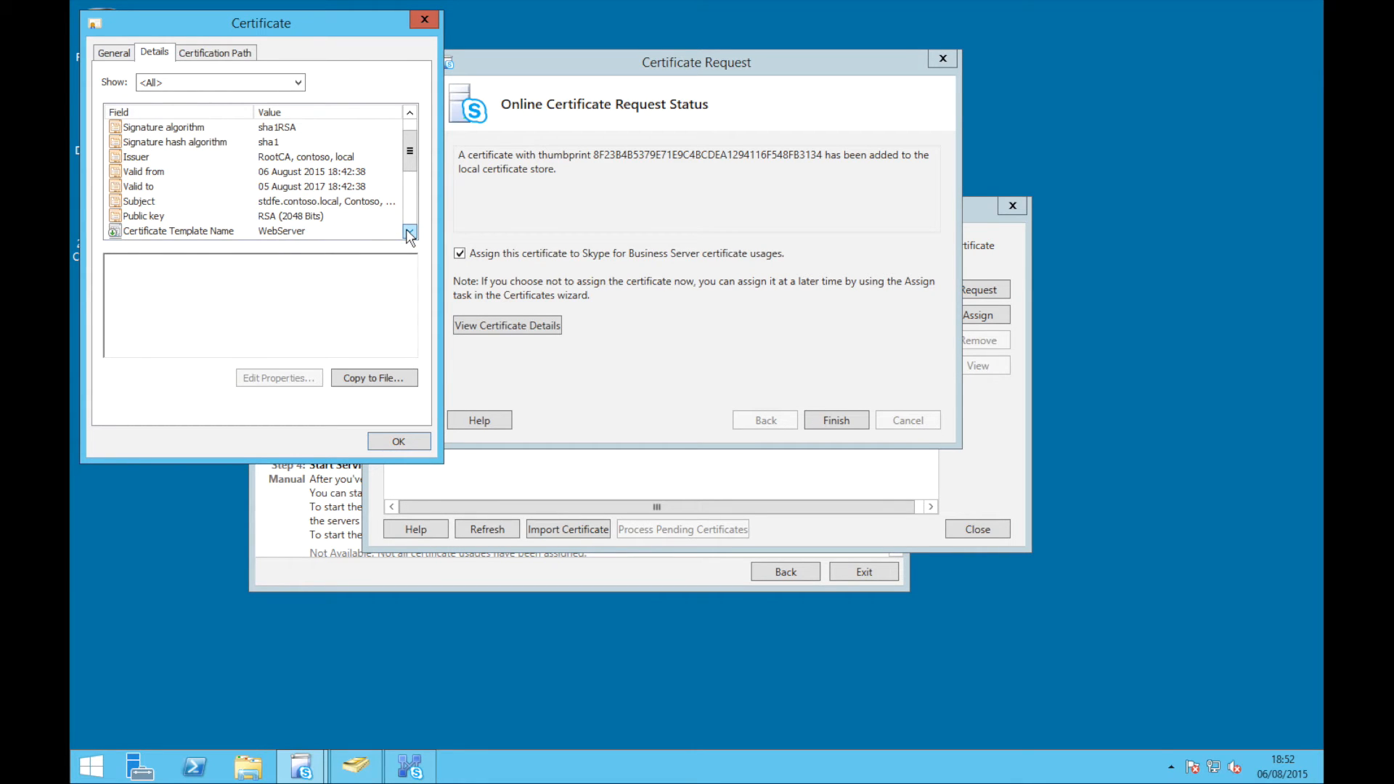
pyautogui.click(410, 231)
pyautogui.click(410, 232)
pyautogui.click(410, 231)
pyautogui.click(410, 232)
pyautogui.click(346, 220)
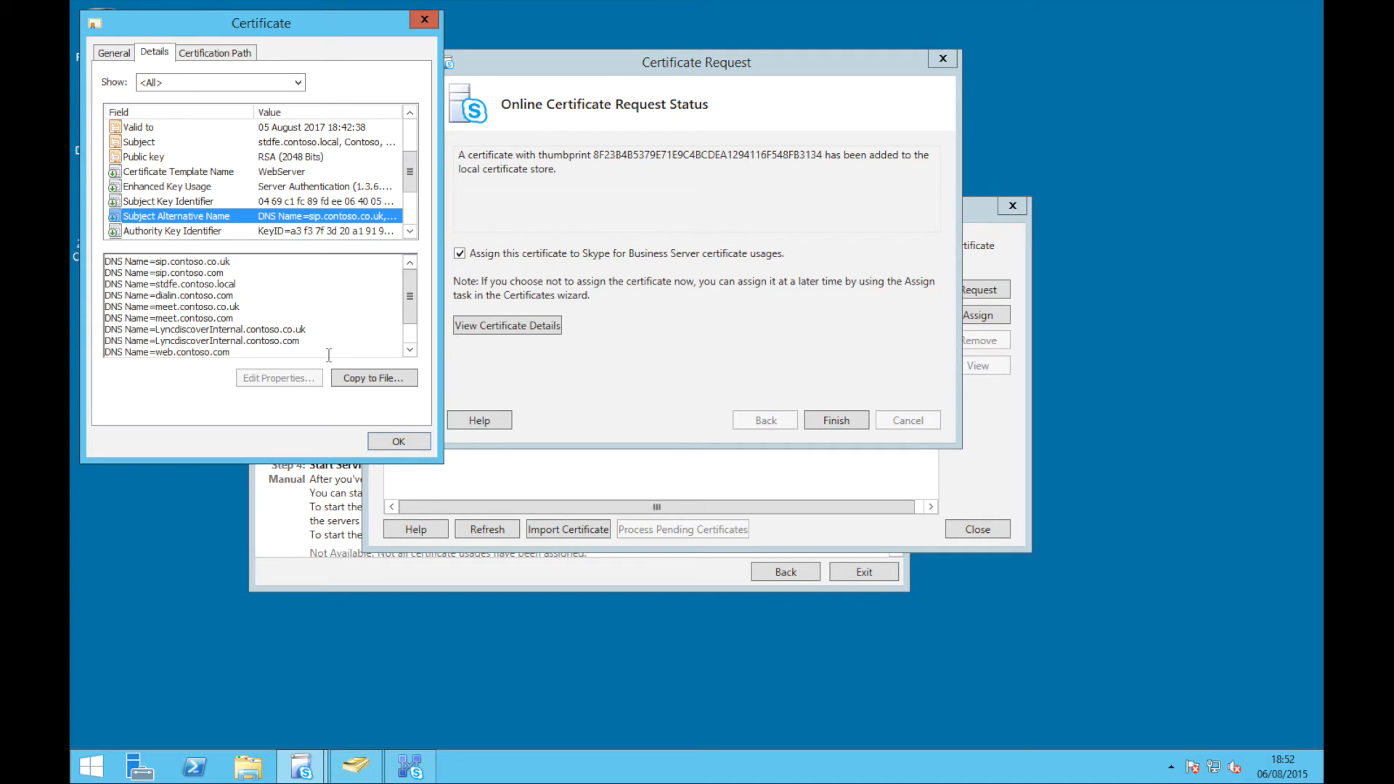
pyautogui.click(410, 350)
pyautogui.click(410, 350)
pyautogui.click(410, 350)
pyautogui.click(398, 442)
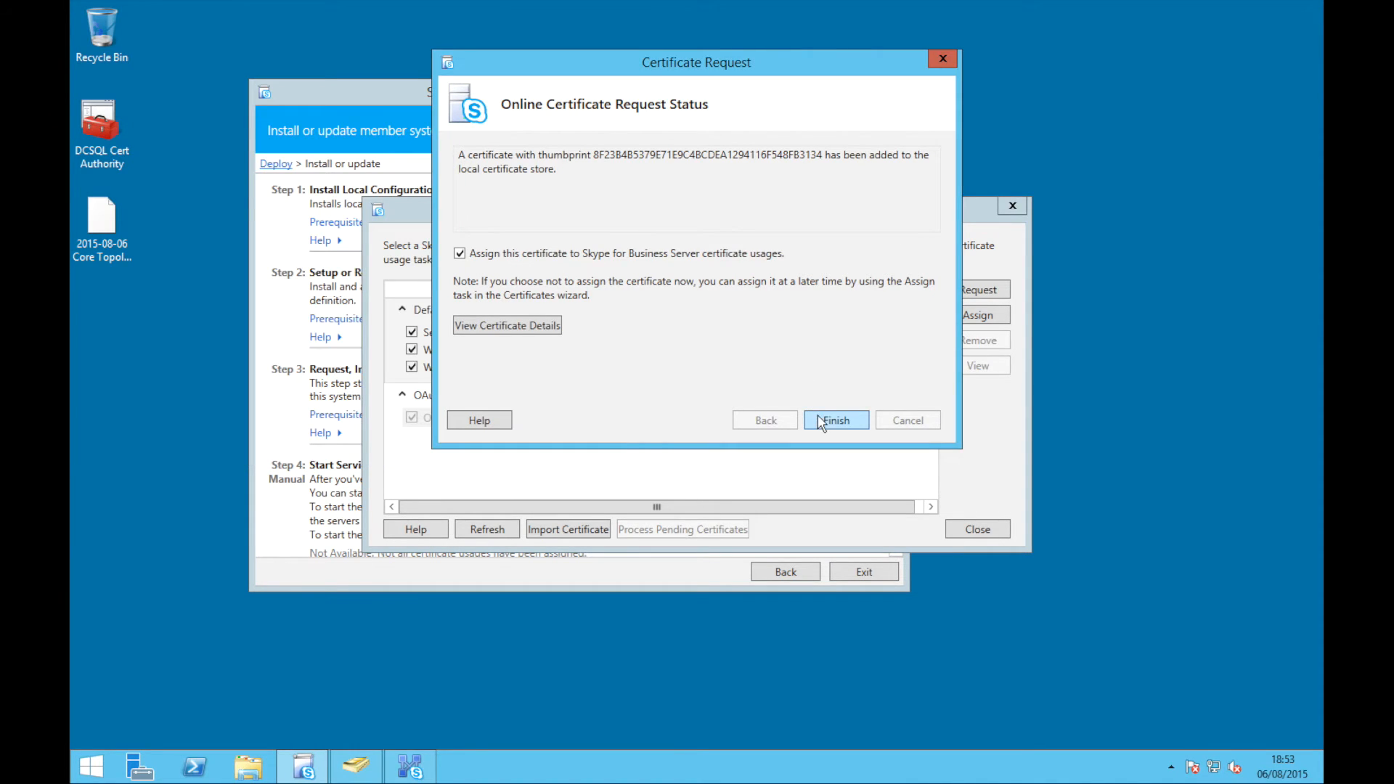
pyautogui.click(820, 422)
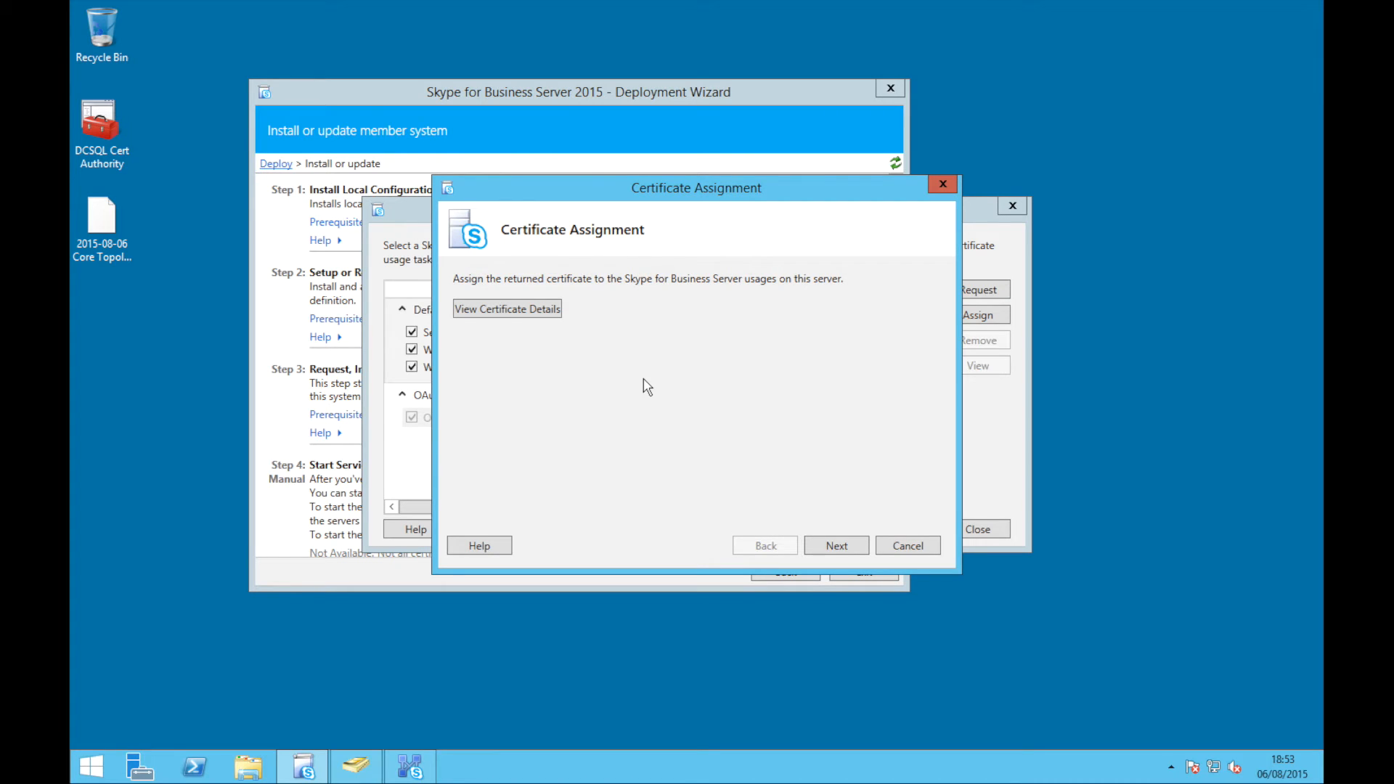
# Assign the default certificate to Server default, Web services internal and Web services external
pyautogui.click(837, 551)
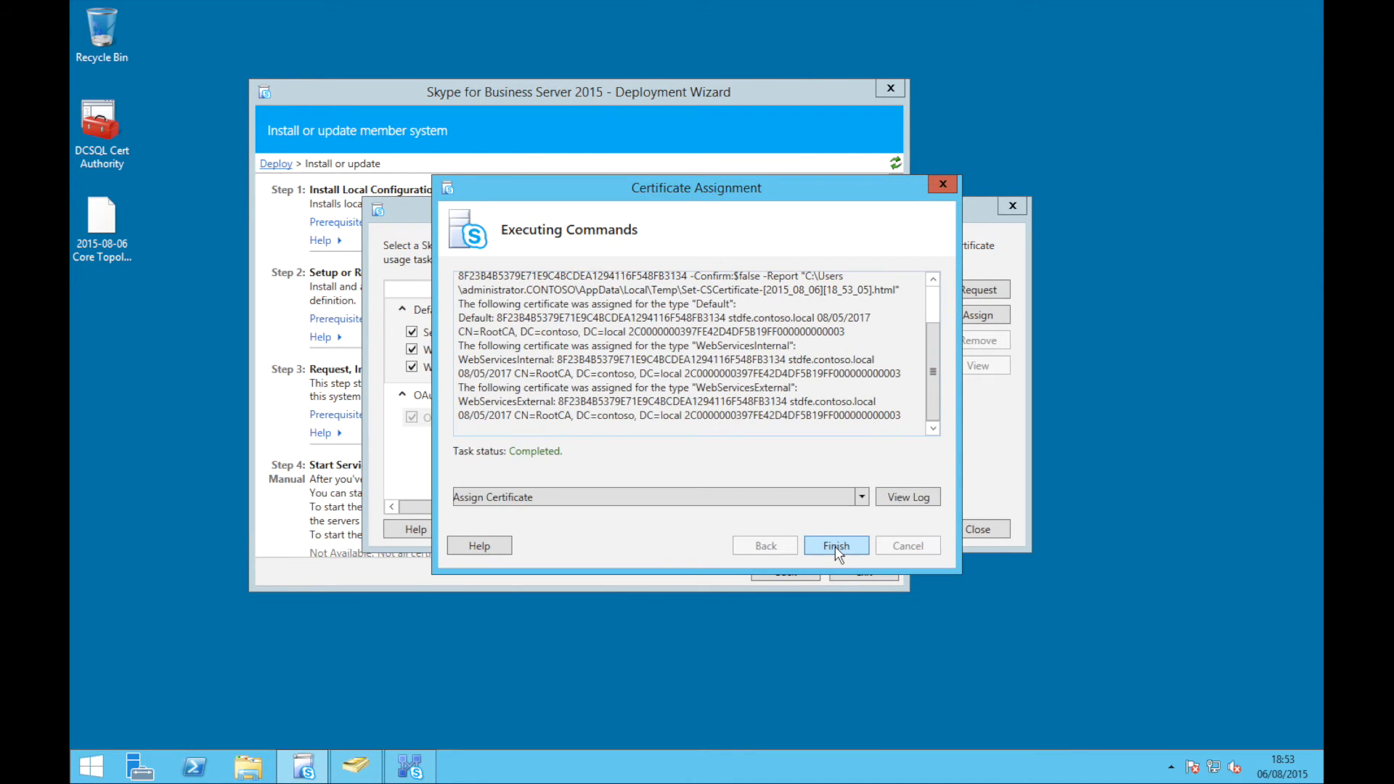
pyautogui.click(836, 546)
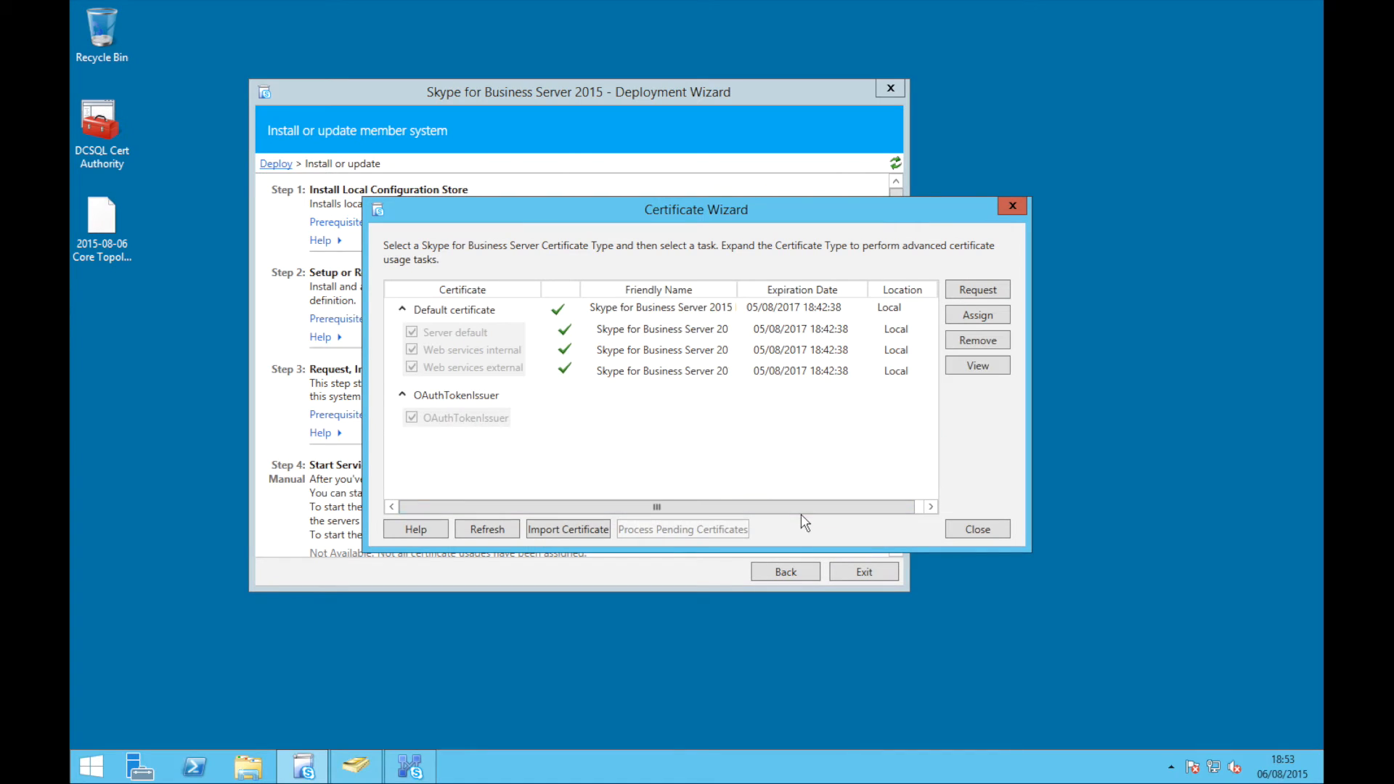
pyautogui.click(532, 417)
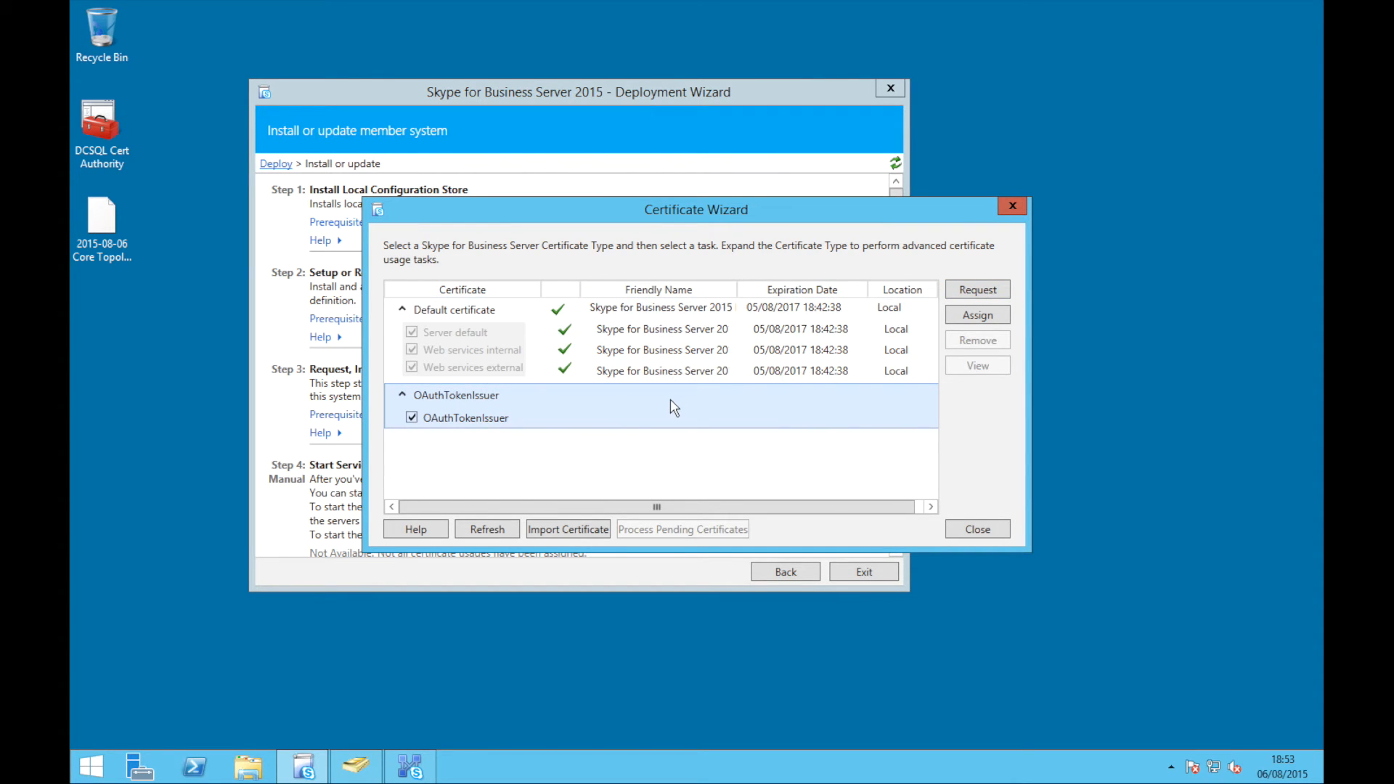
# Request a new OAuthTokenIssuer certificate through the request wizard
pyautogui.click(972, 292)
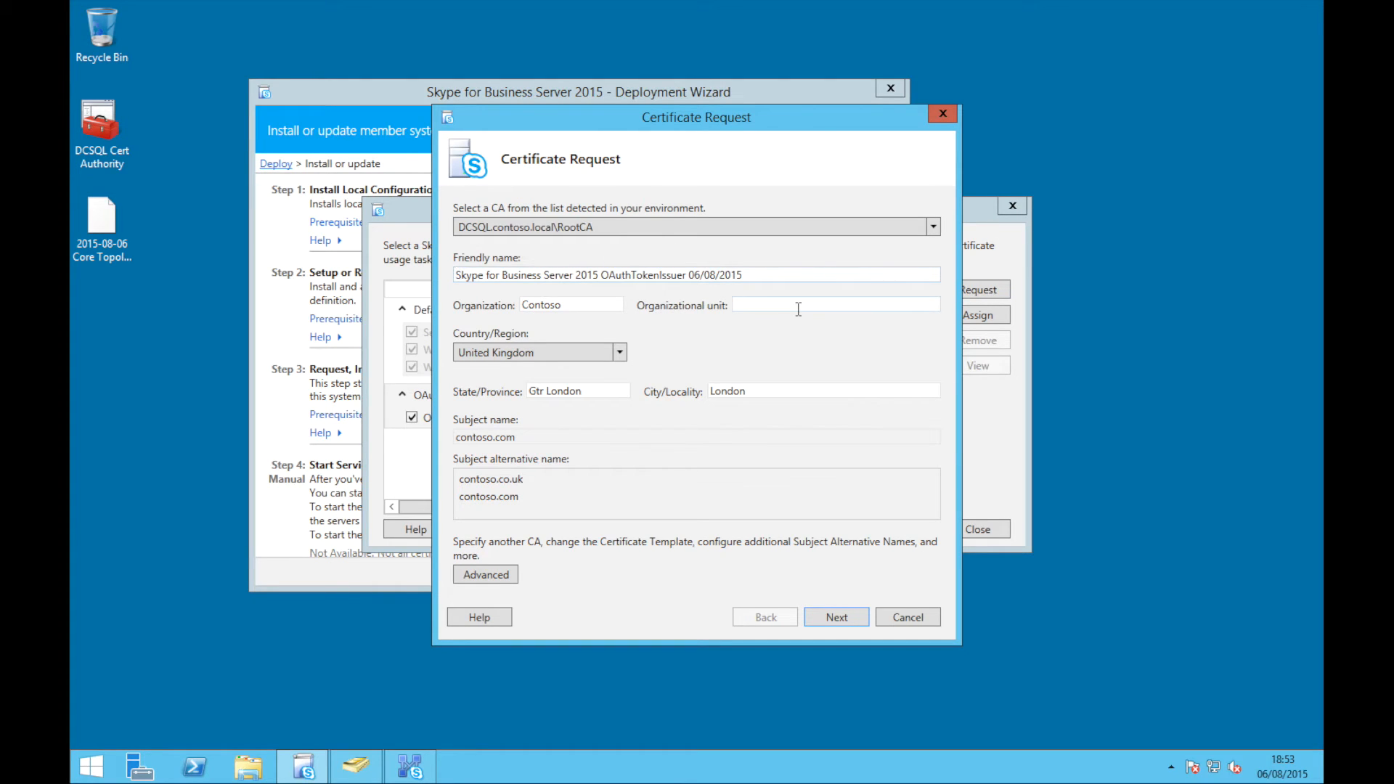
pyautogui.click(844, 618)
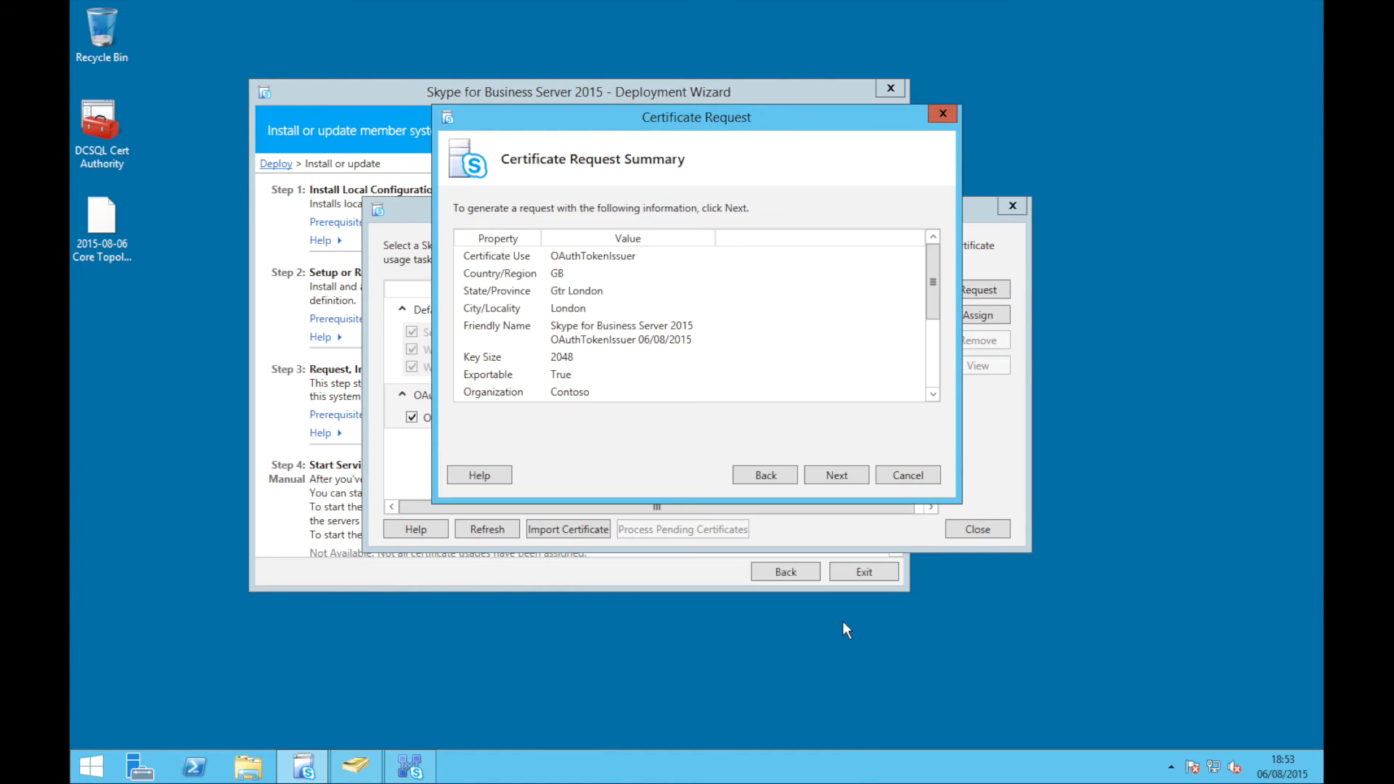
pyautogui.click(827, 472)
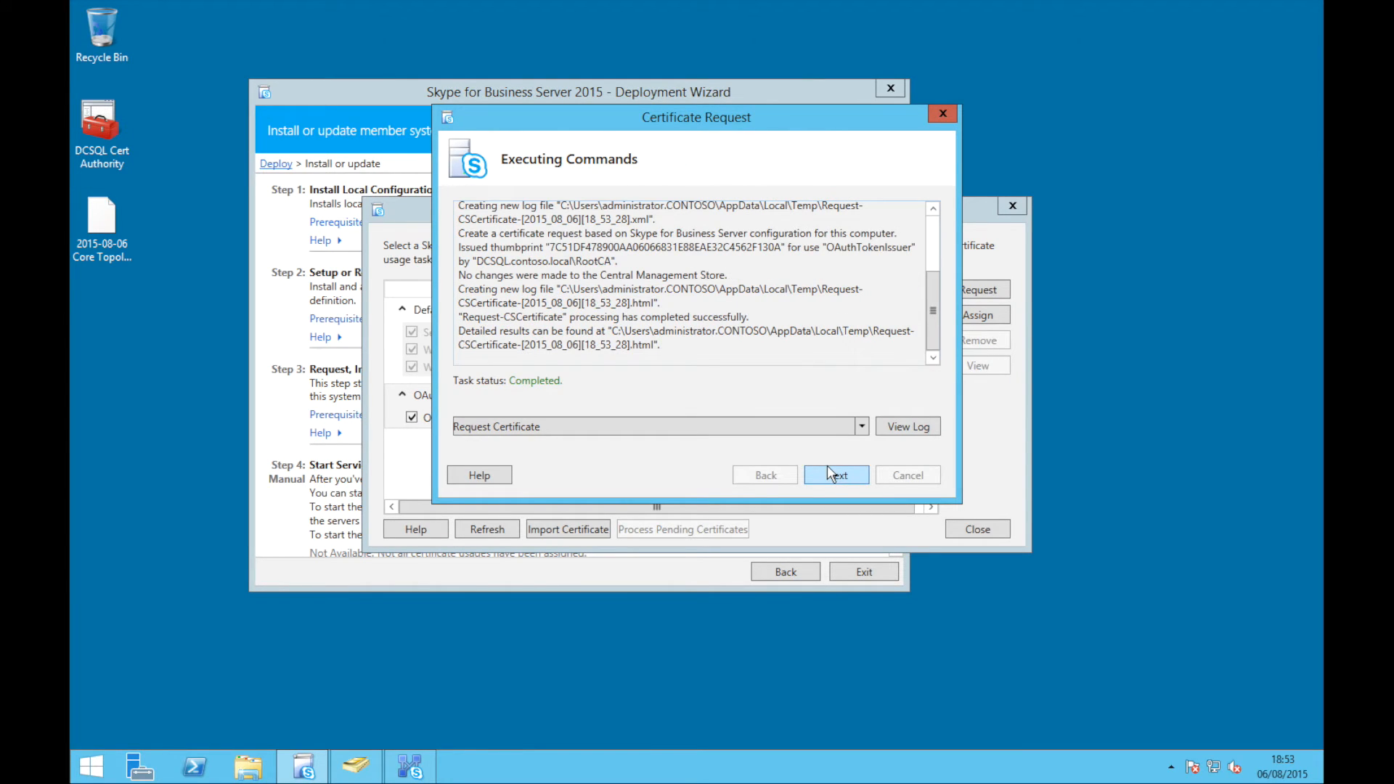
pyautogui.click(830, 474)
# Assign the OAuthTokenIssuer certificate globally and close the Certificate Wizard
pyautogui.click(829, 479)
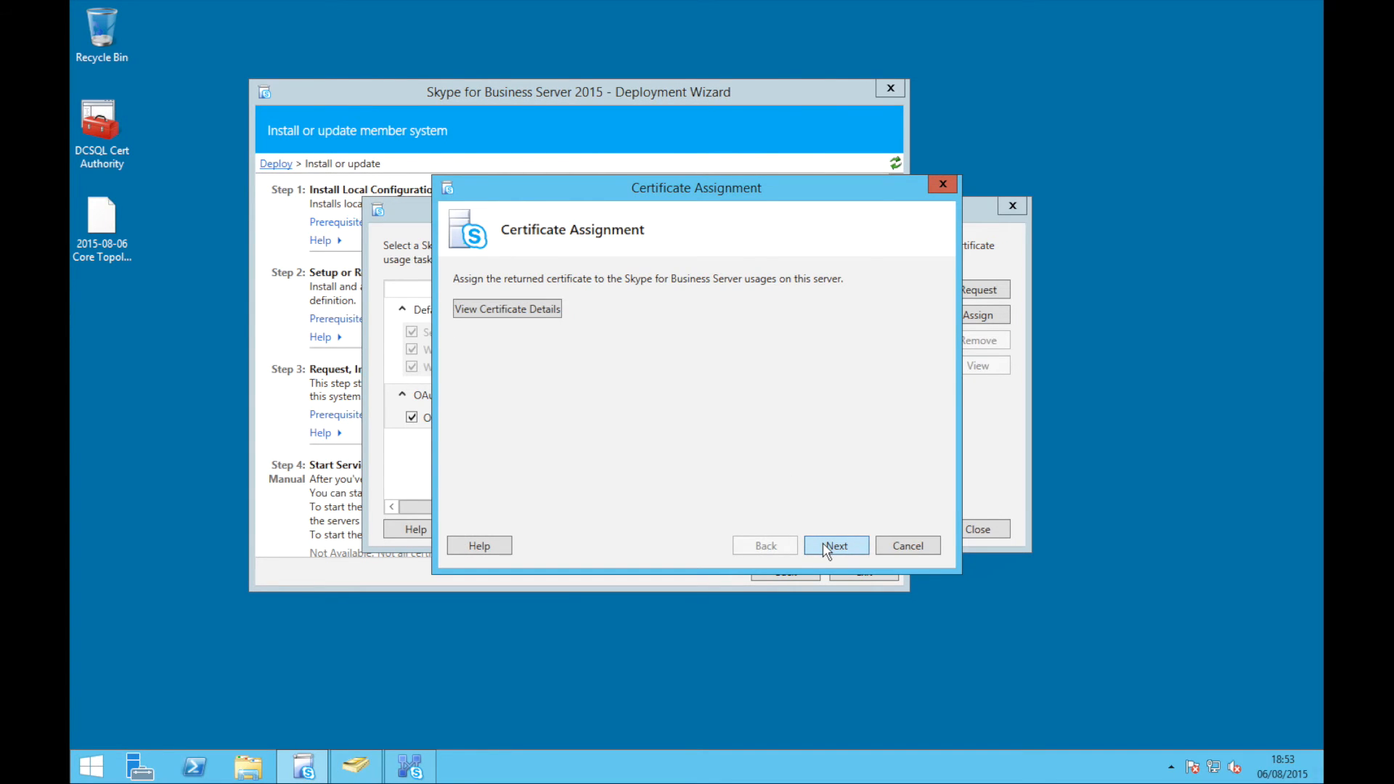
pyautogui.click(825, 549)
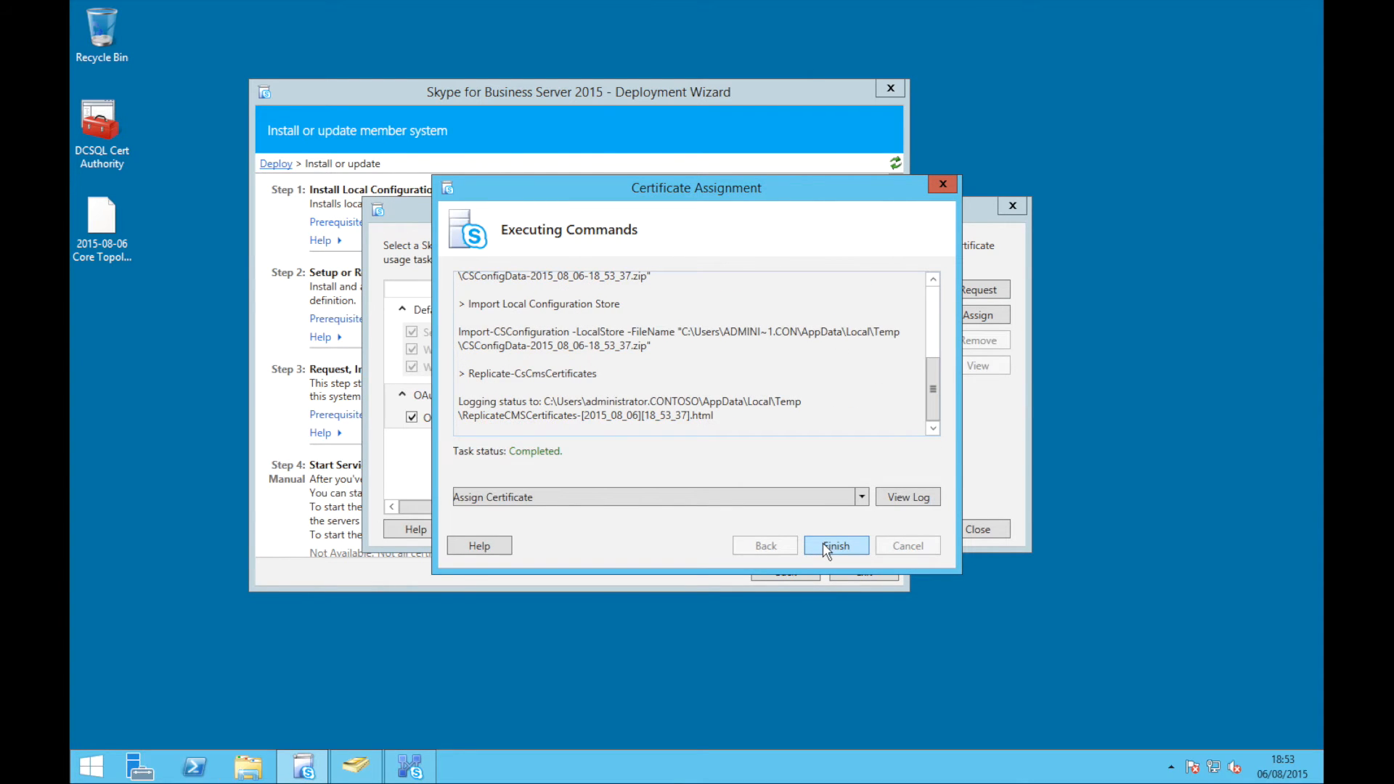
pyautogui.click(822, 544)
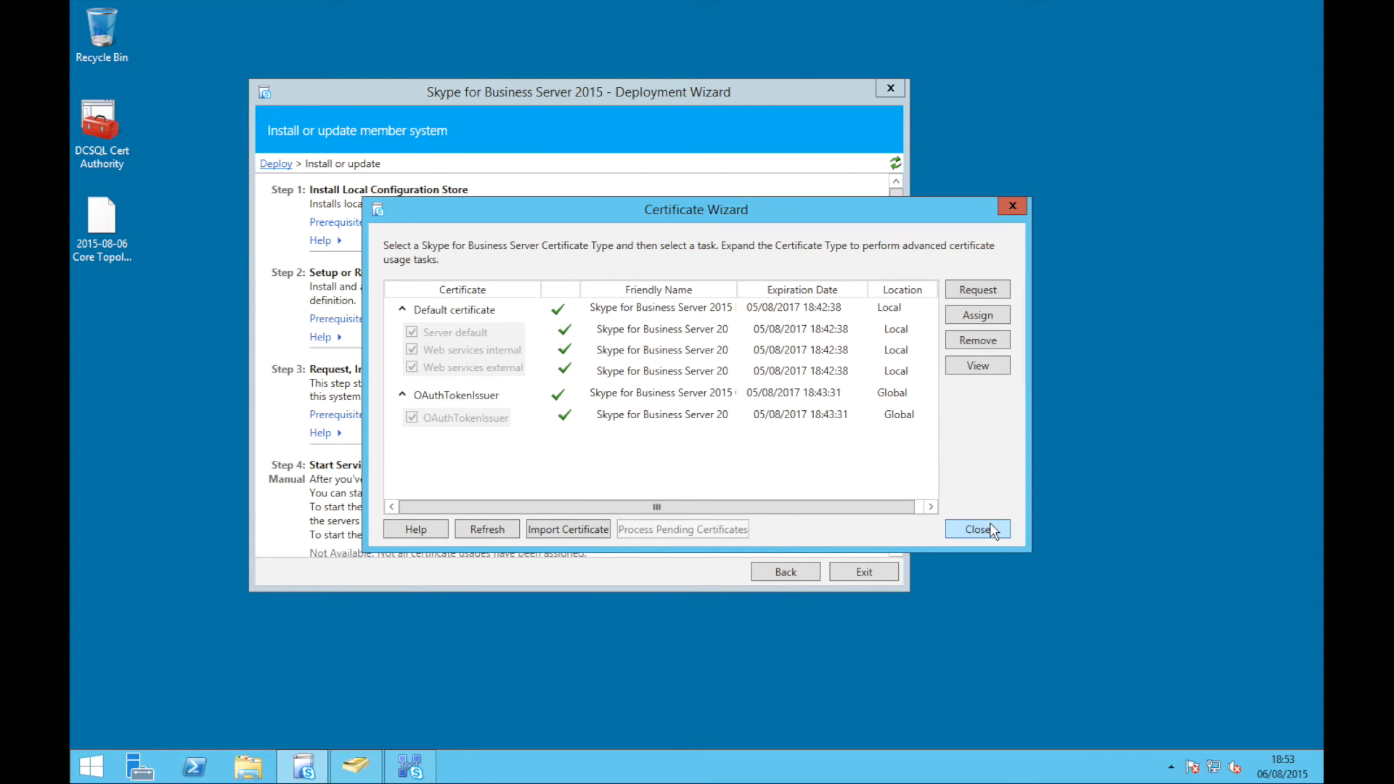
pyautogui.click(977, 529)
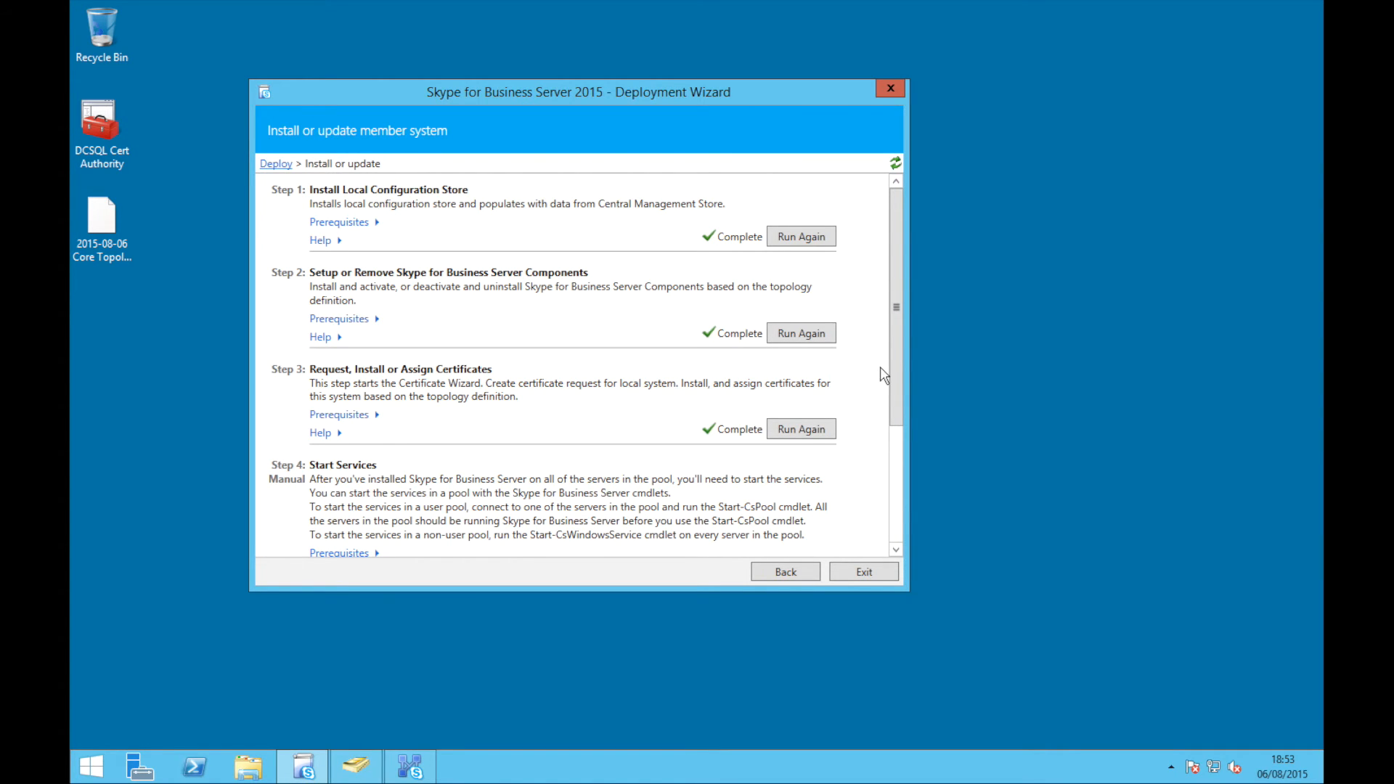
# Scroll to Step 4 Start Services, then launch the Management Shell via a 'skyp' Start search
pyautogui.moveTo(893, 368); pyautogui.dragTo(902, 493)
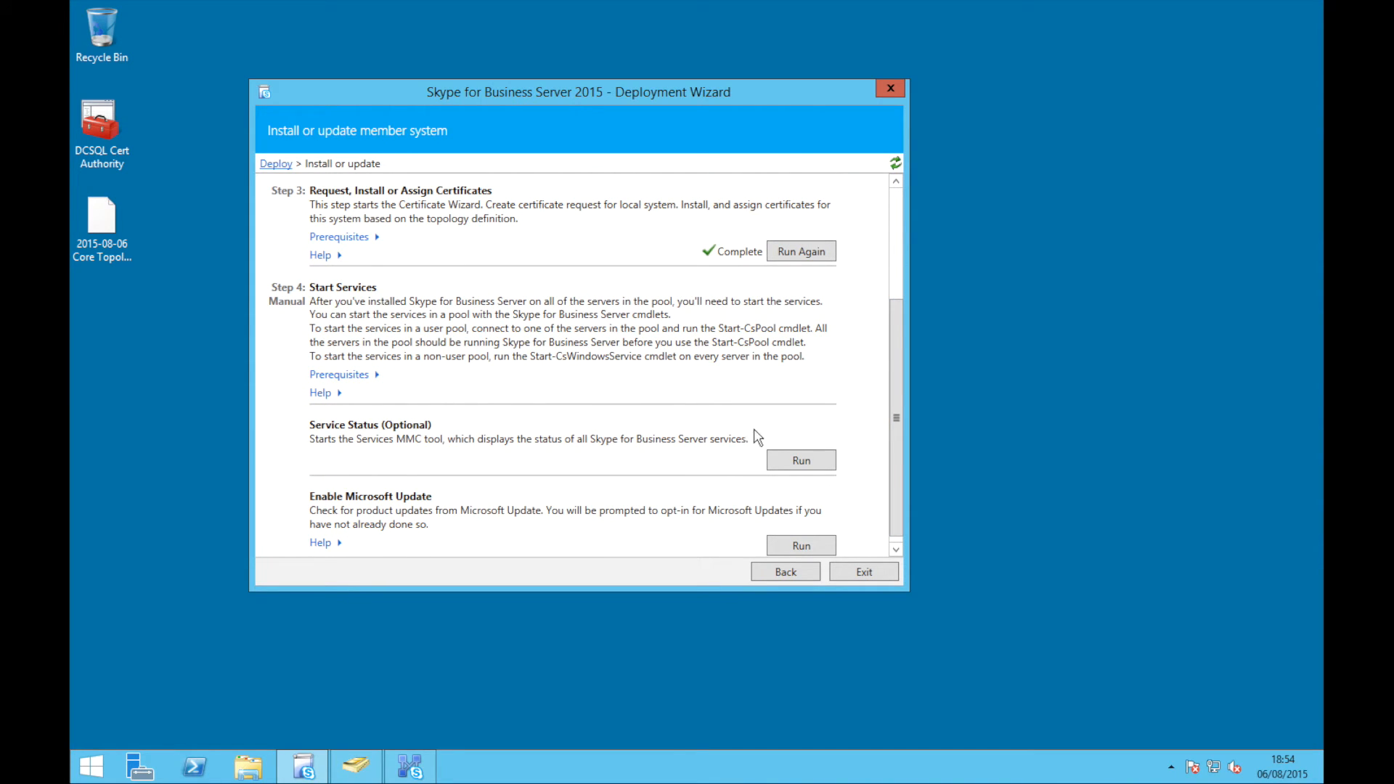
pyautogui.press('super')
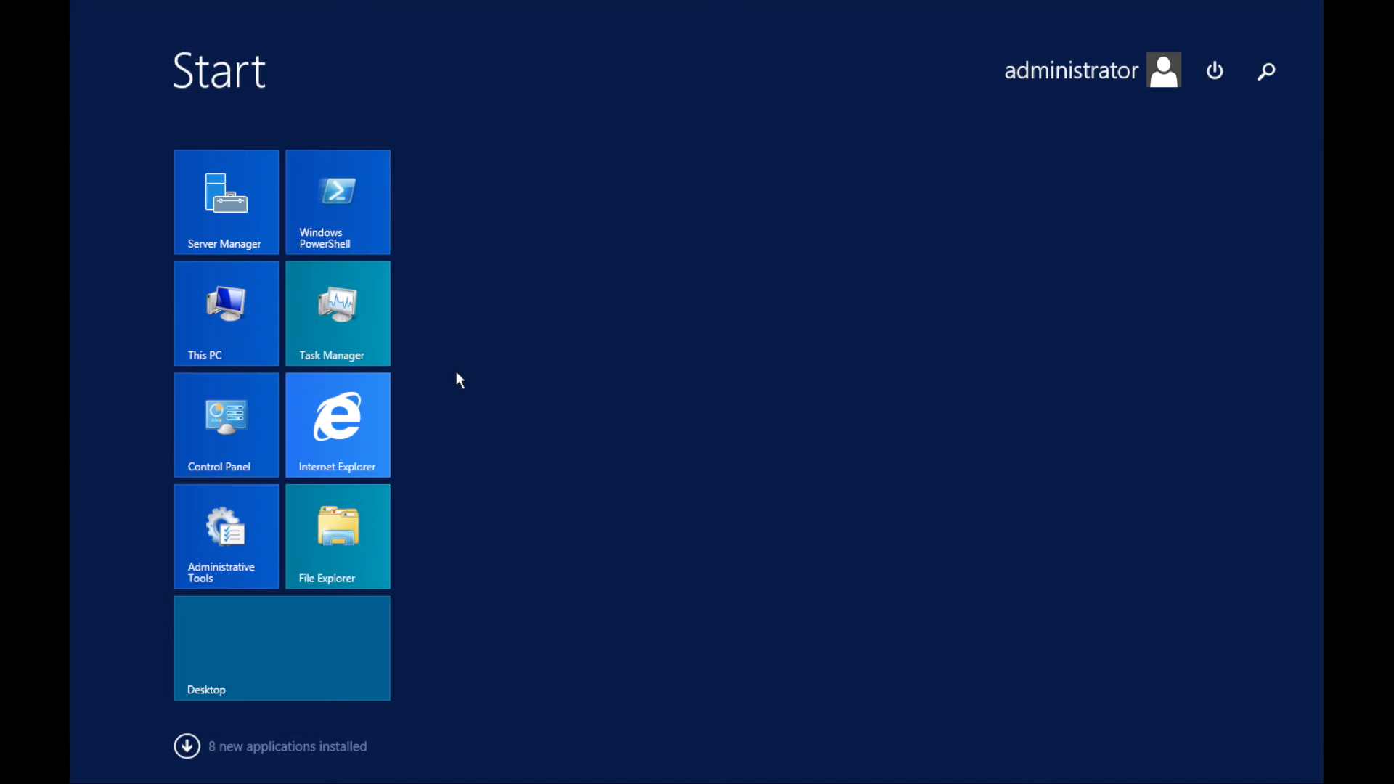
pyautogui.write('ss Server Deployment Wizard')
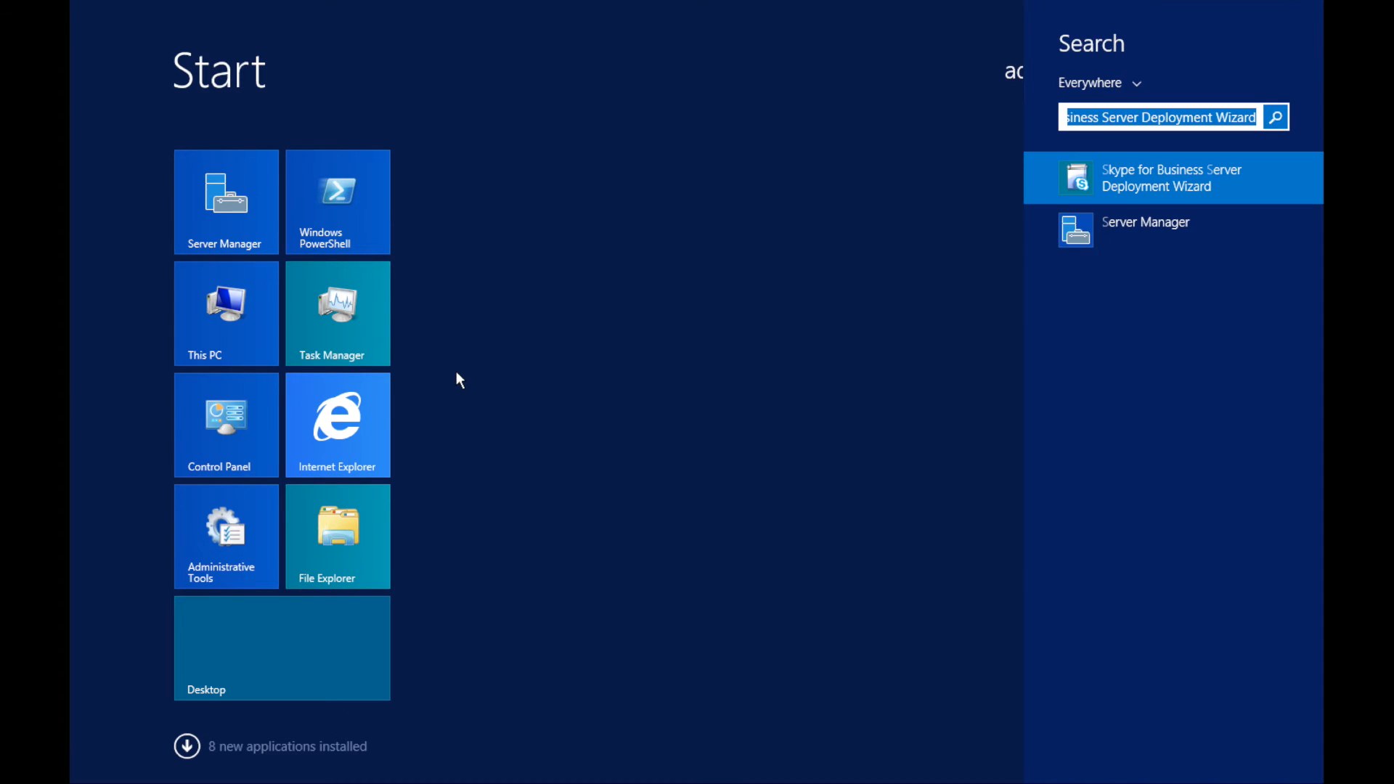
pyautogui.write('kyp')
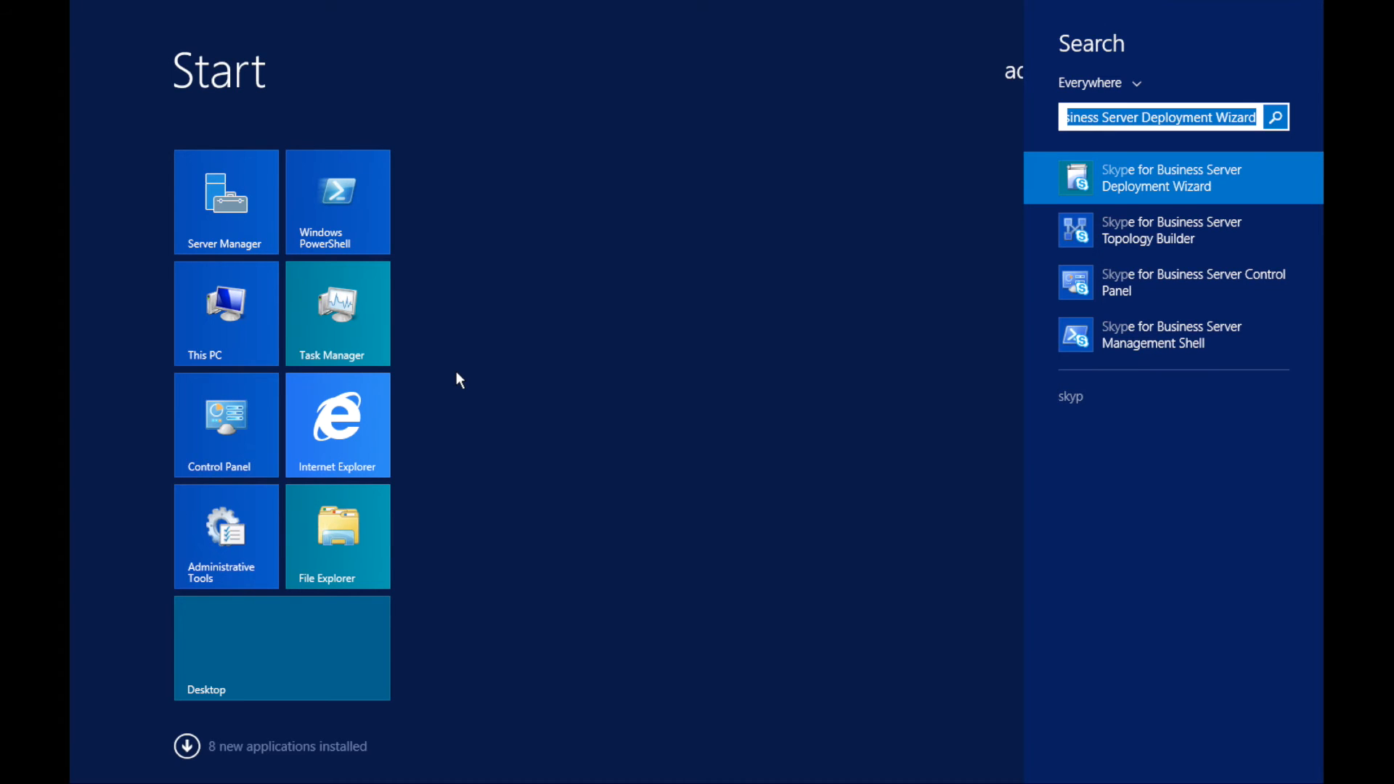
pyautogui.press('Down')
pyautogui.press('Down')
pyautogui.press('Down')
pyautogui.press('Return')
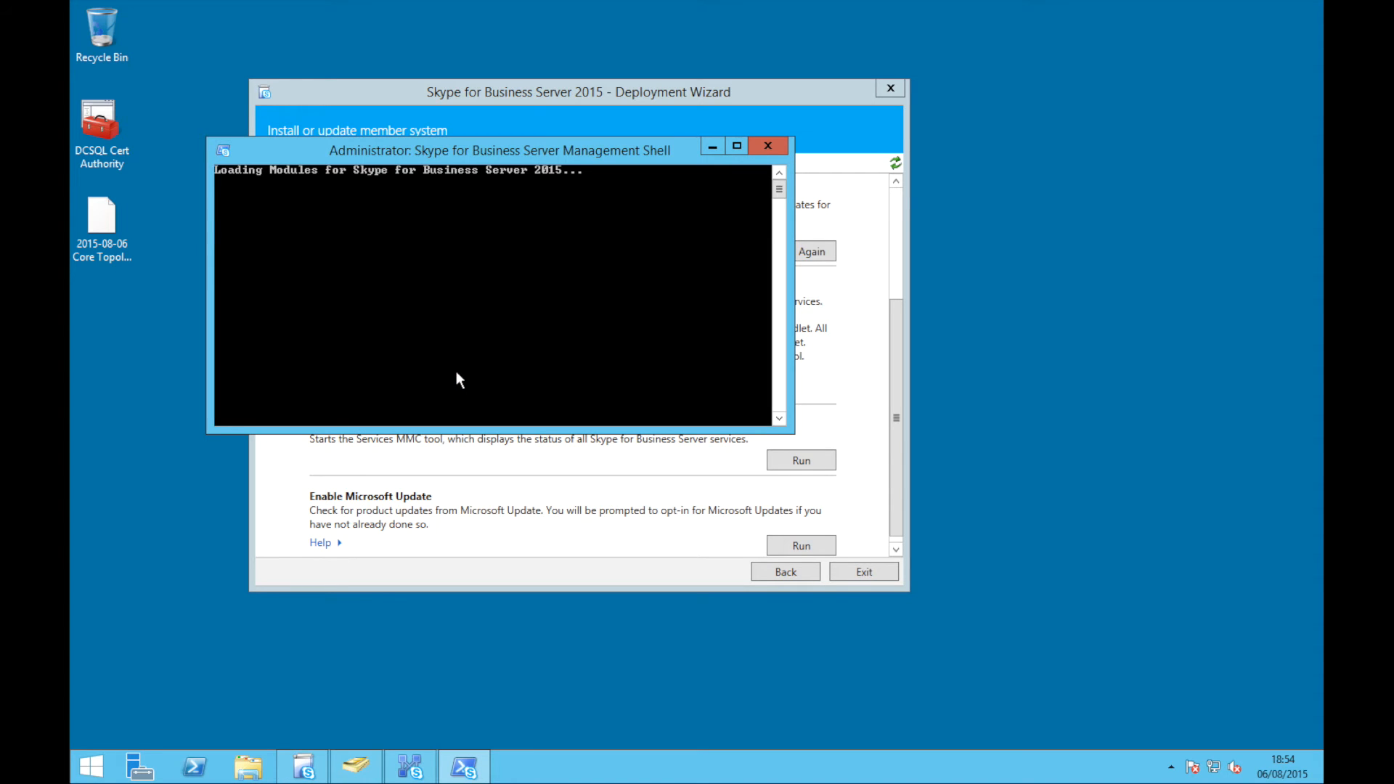
# Run Start-CsPool for pool stdfe.contoso.local and confirm with y
pyautogui.moveTo(459, 147); pyautogui.dragTo(910, 400)
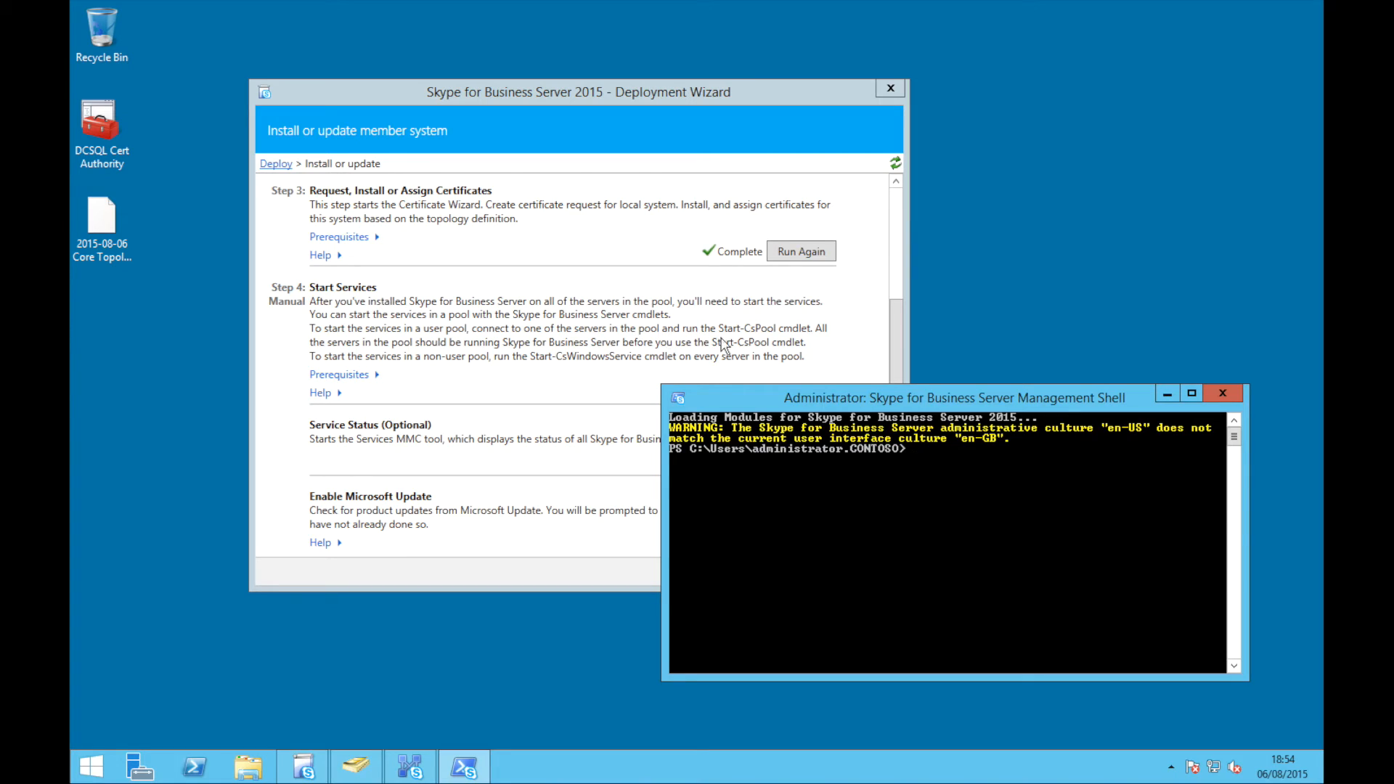
pyautogui.write('start-cspool')
pyautogui.press('Return')
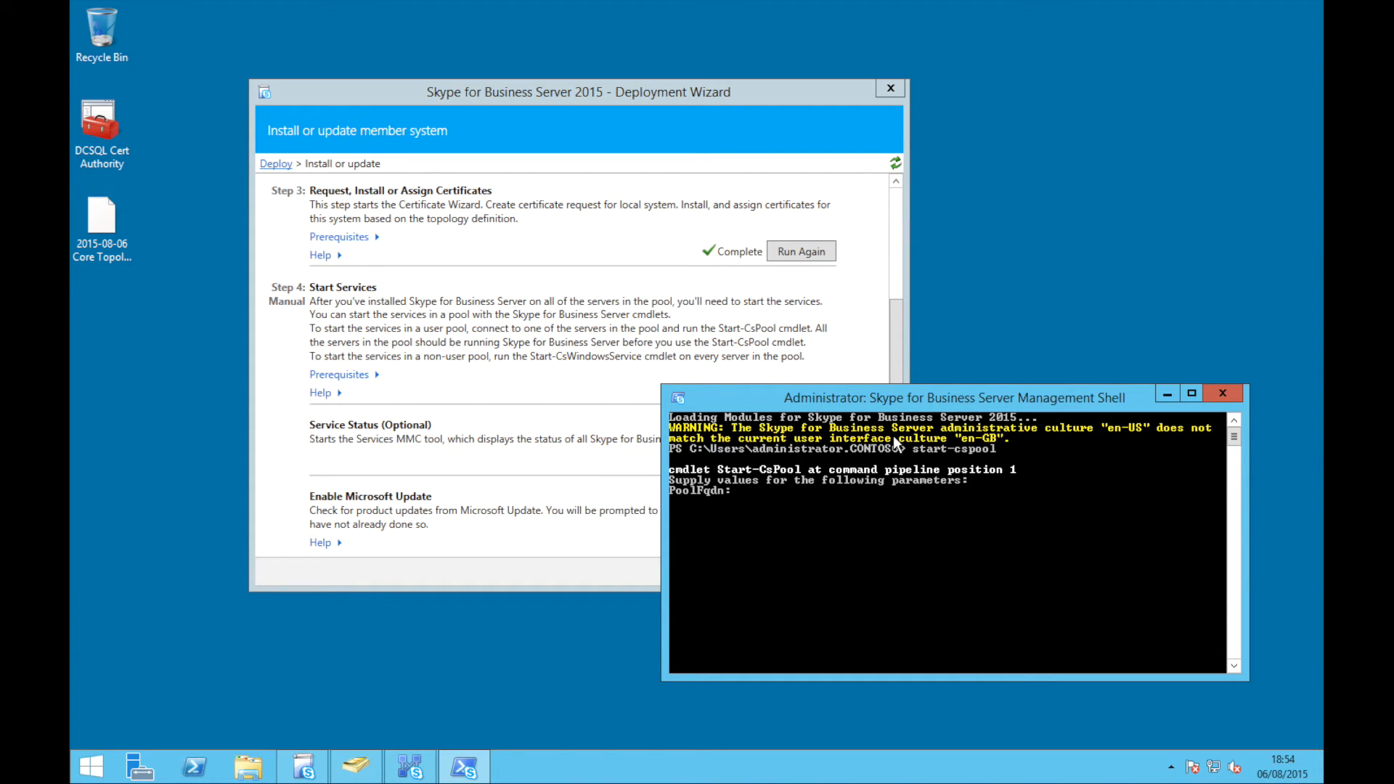
pyautogui.write('stdfe.contoso.local')
pyautogui.press('Return')
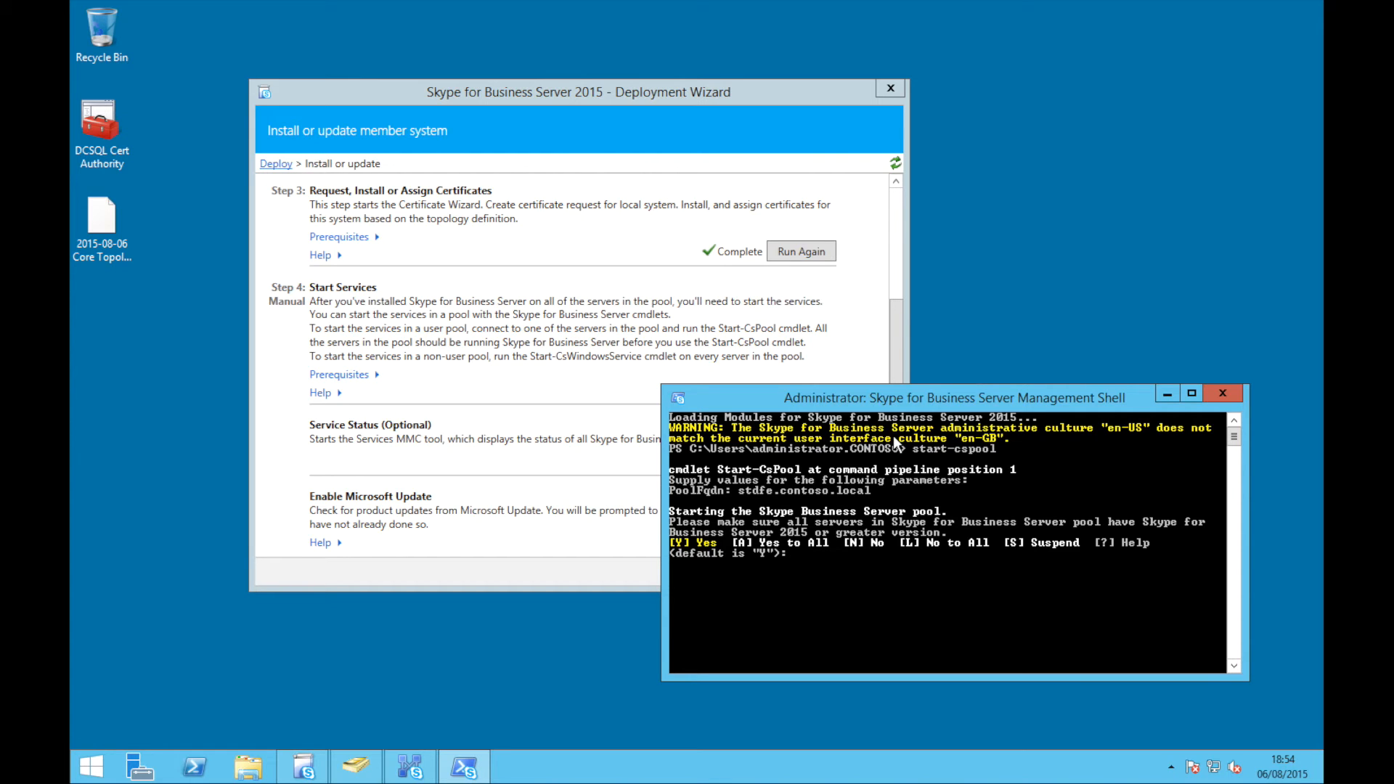
pyautogui.write('y')
pyautogui.press('Return')
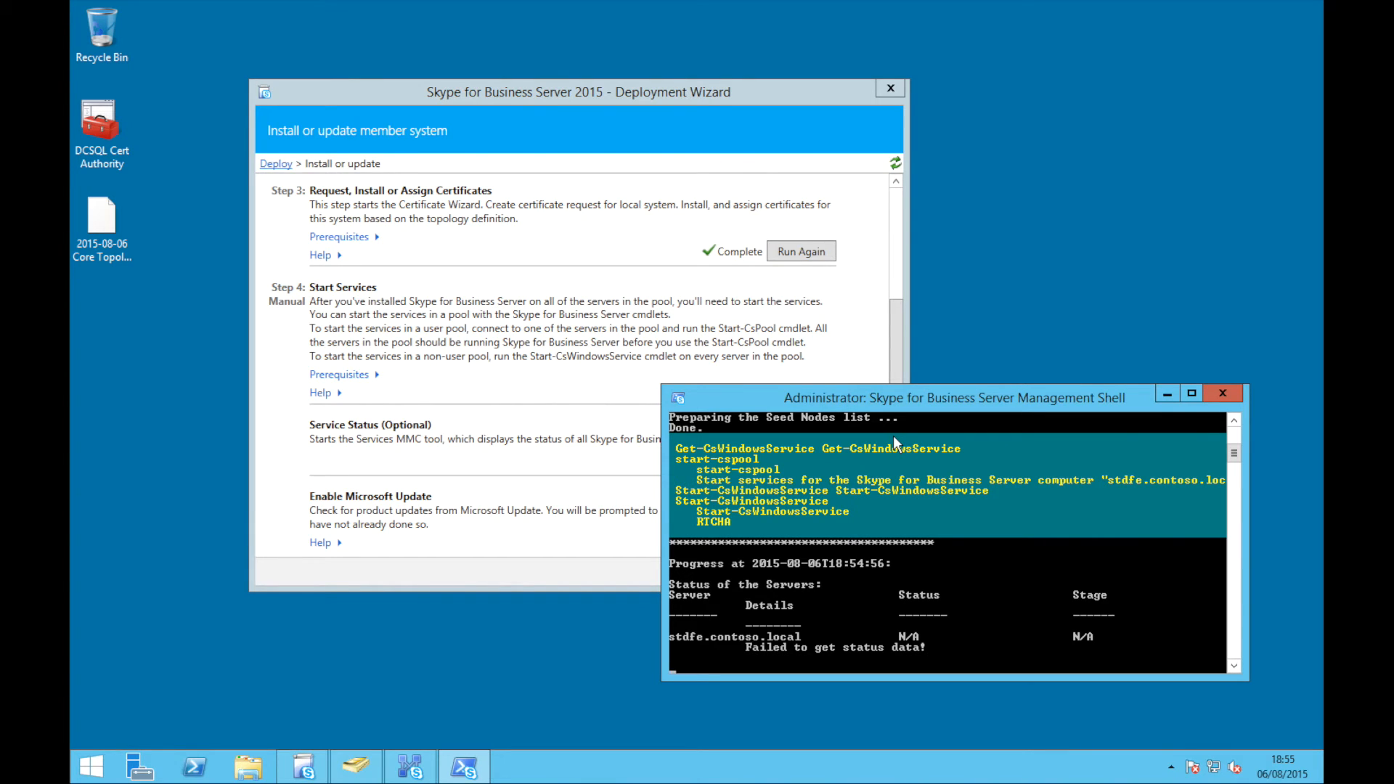
pyautogui.press('super')
pyautogui.write('ser')
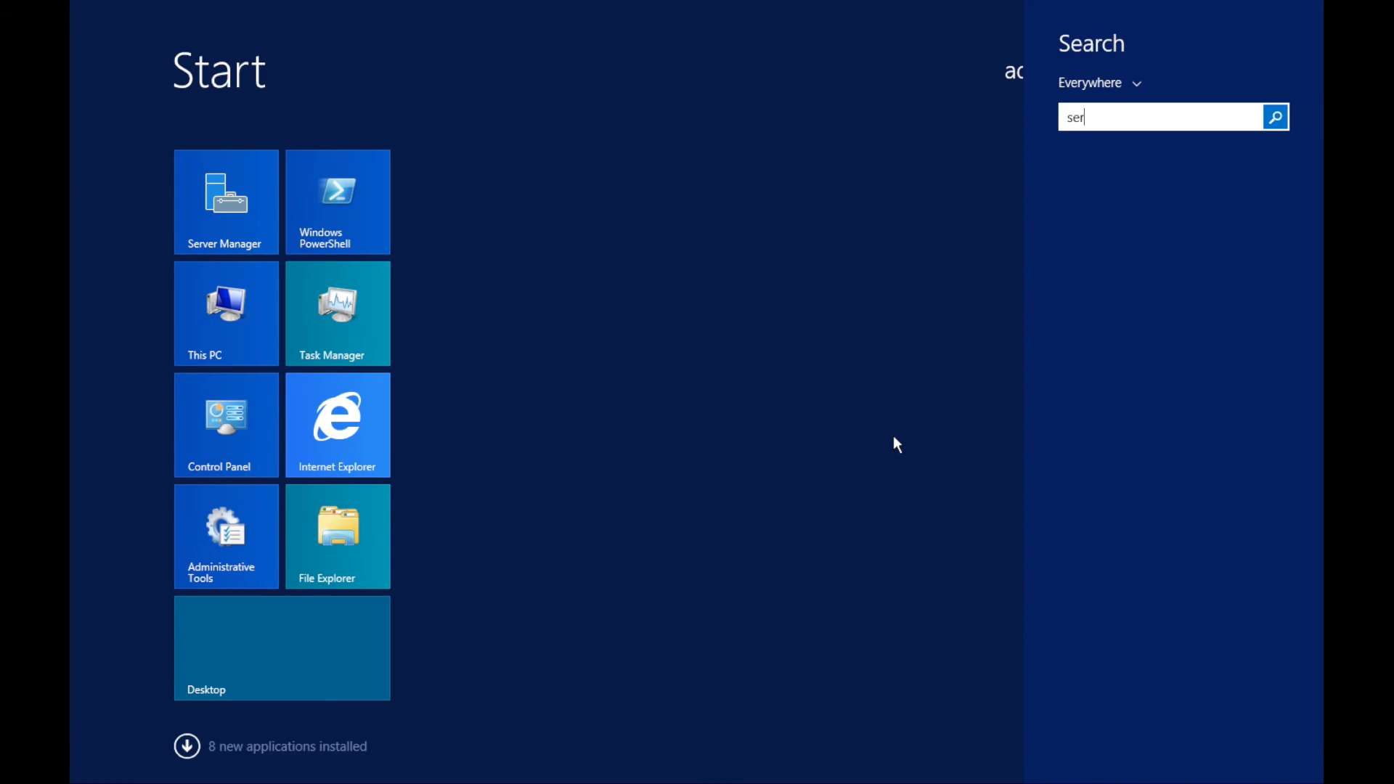
pyautogui.write('vices.msc')
# Check the Skype for Business Server Front-End service in Services, then close the console
pyautogui.press('Return')
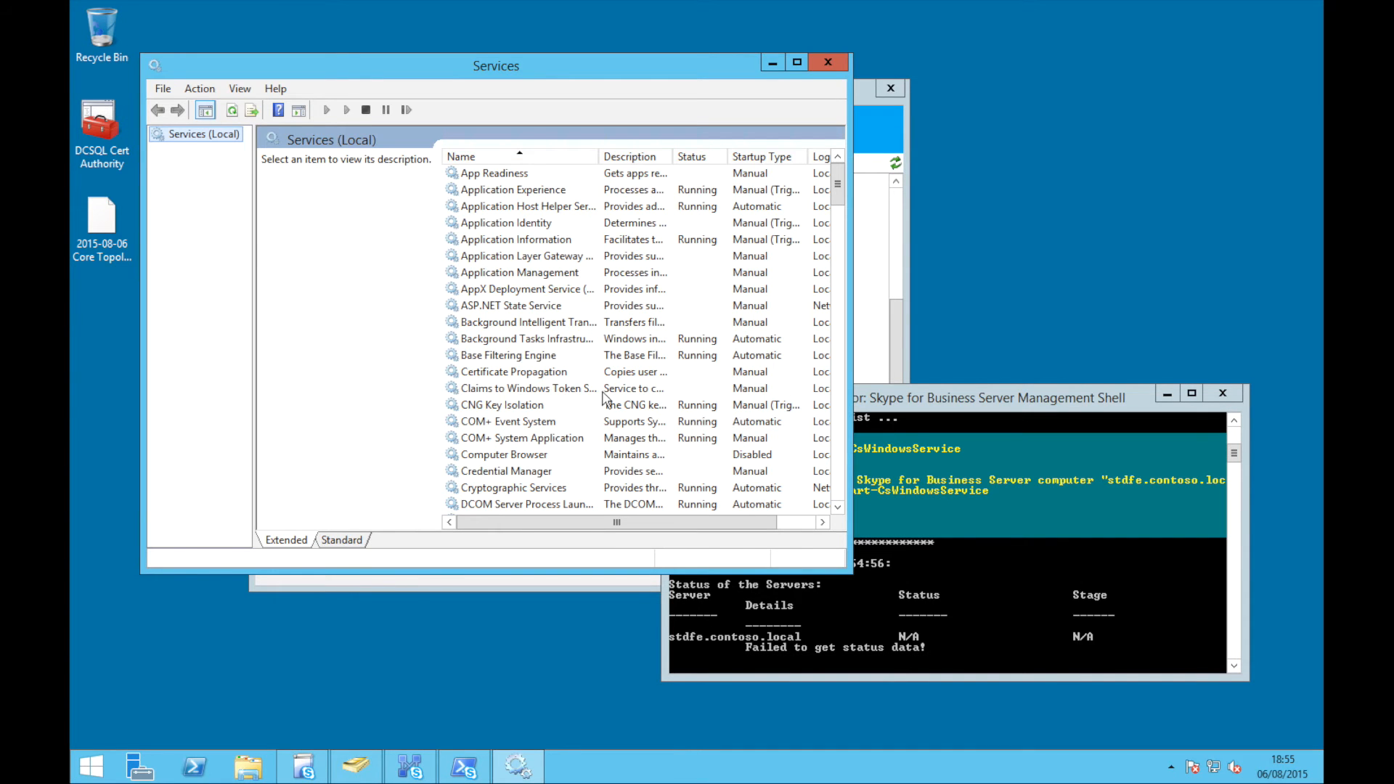
pyautogui.click(601, 392)
pyautogui.write('sk')
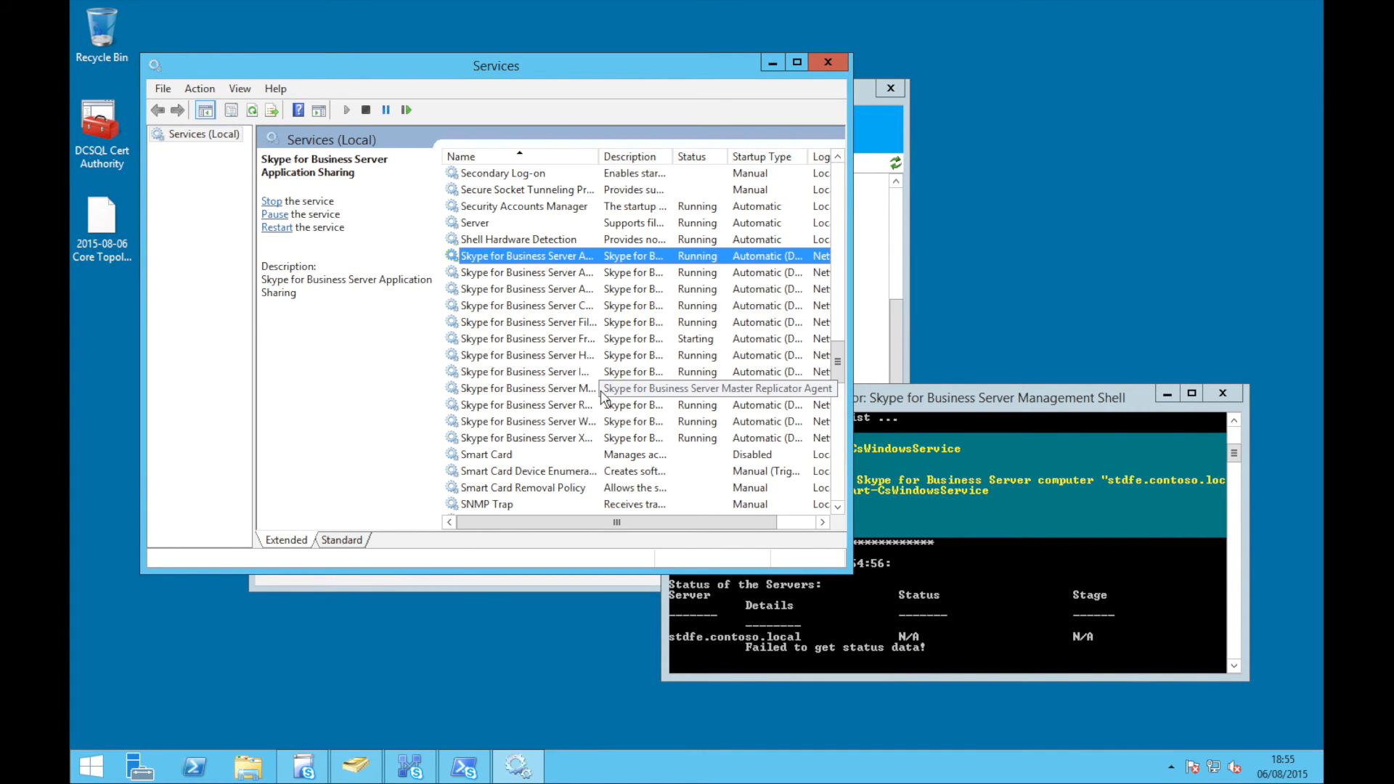
pyautogui.moveTo(850, 365); pyautogui.dragTo(940, 363)
pyautogui.click(631, 338)
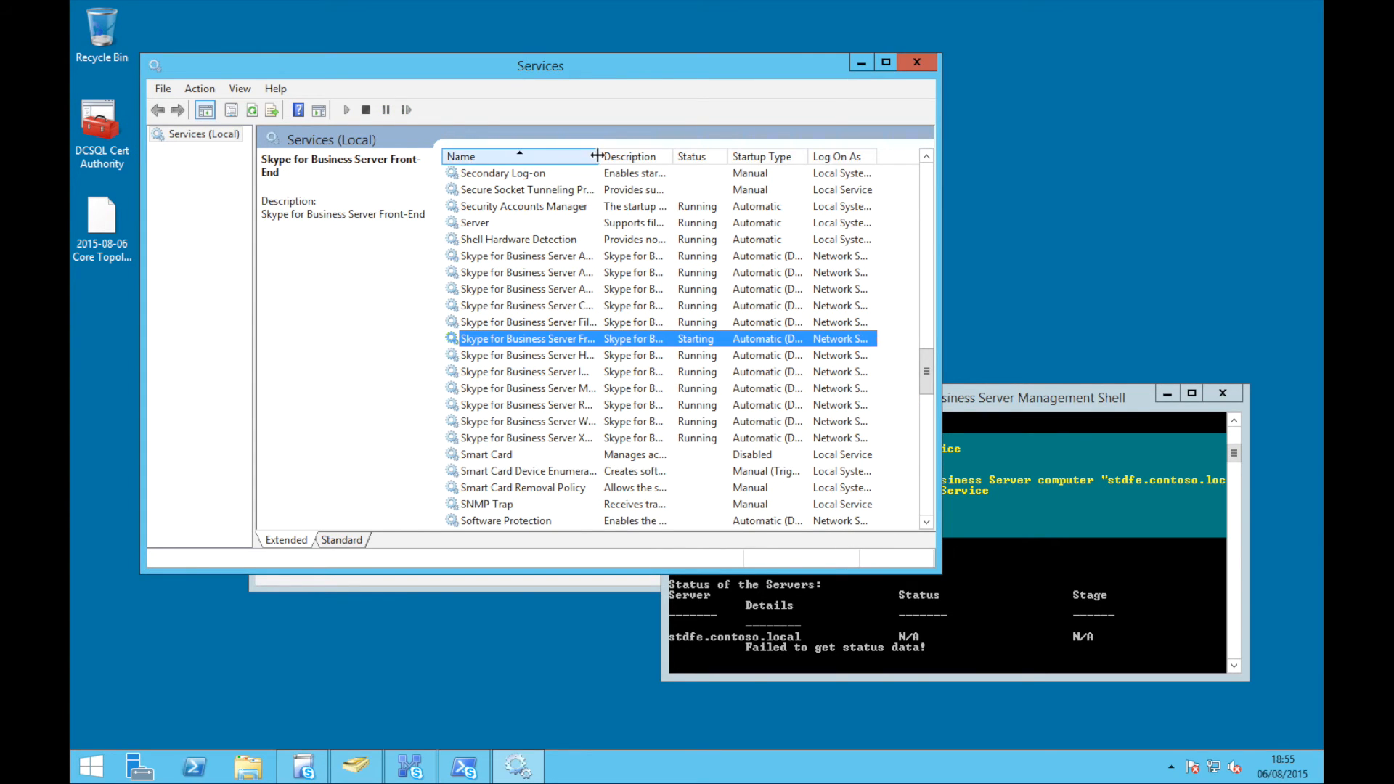
pyautogui.moveTo(728, 165); pyautogui.dragTo(729, 165)
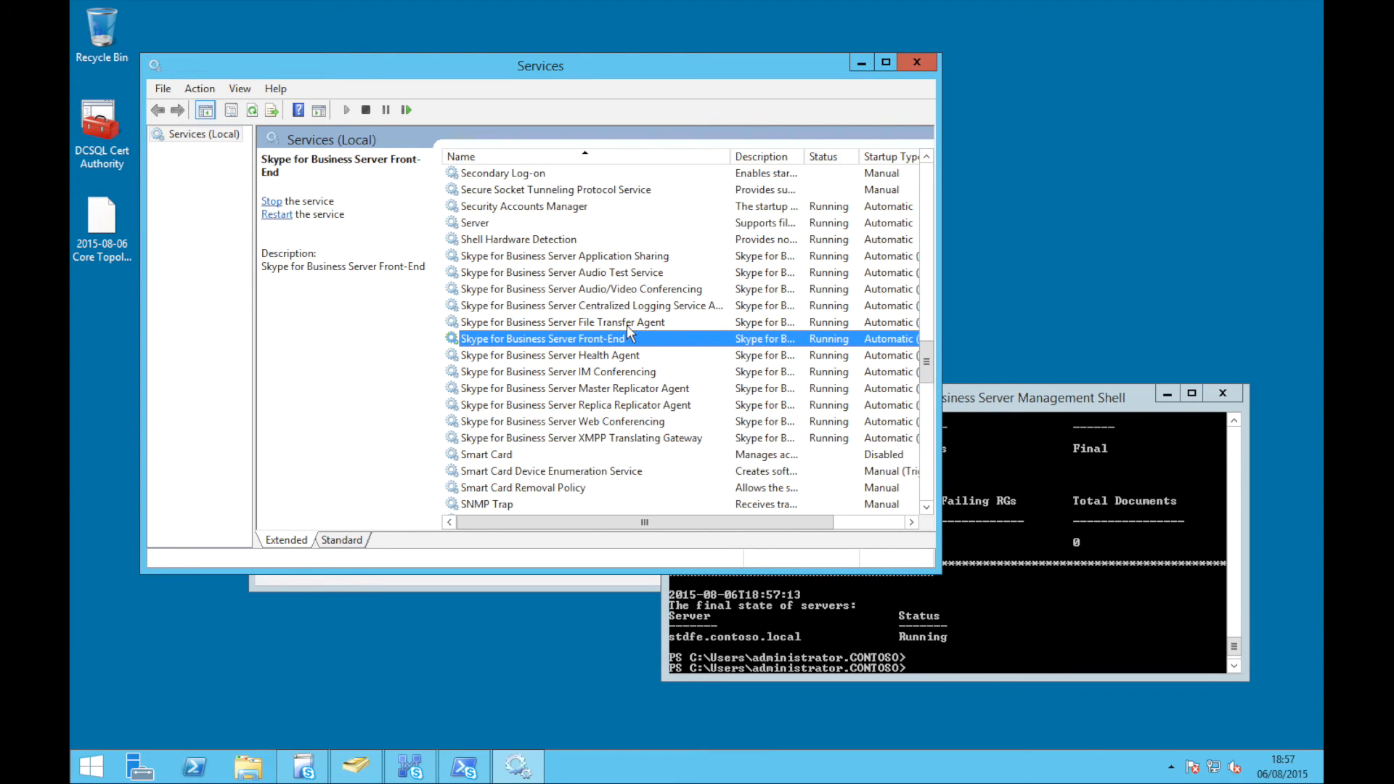
pyautogui.click(917, 64)
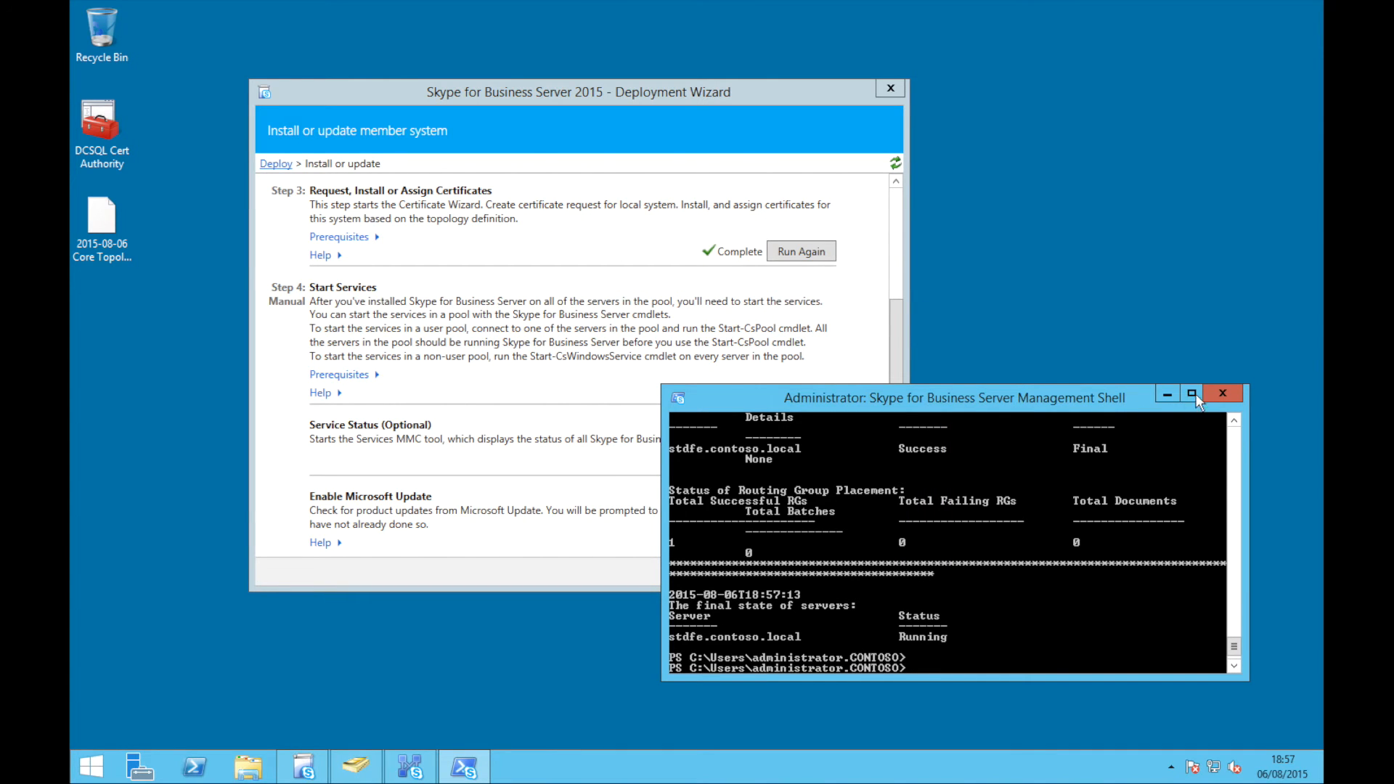
# Close the Management Shell, exit the Deployment Wizard, and search Start for 'dns'
pyautogui.click(1223, 393)
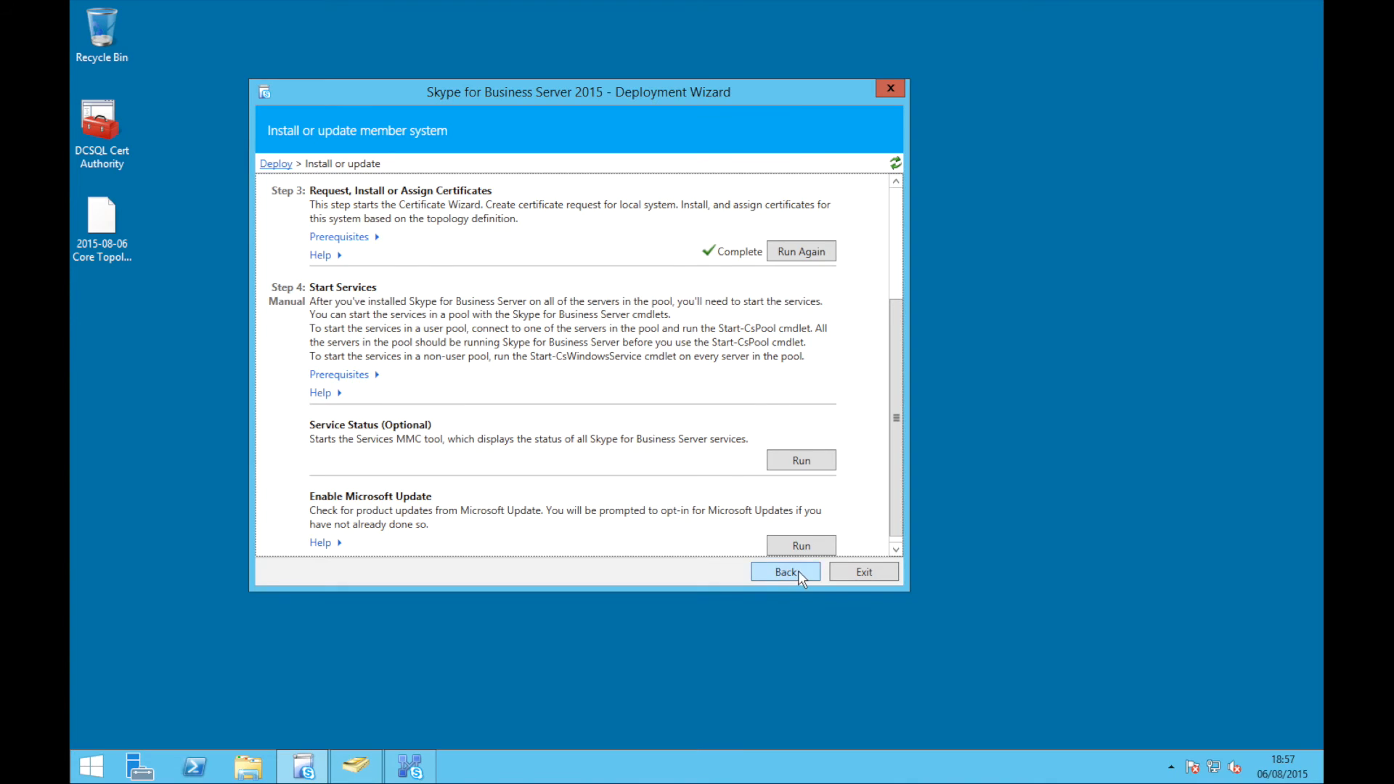
pyautogui.click(799, 572)
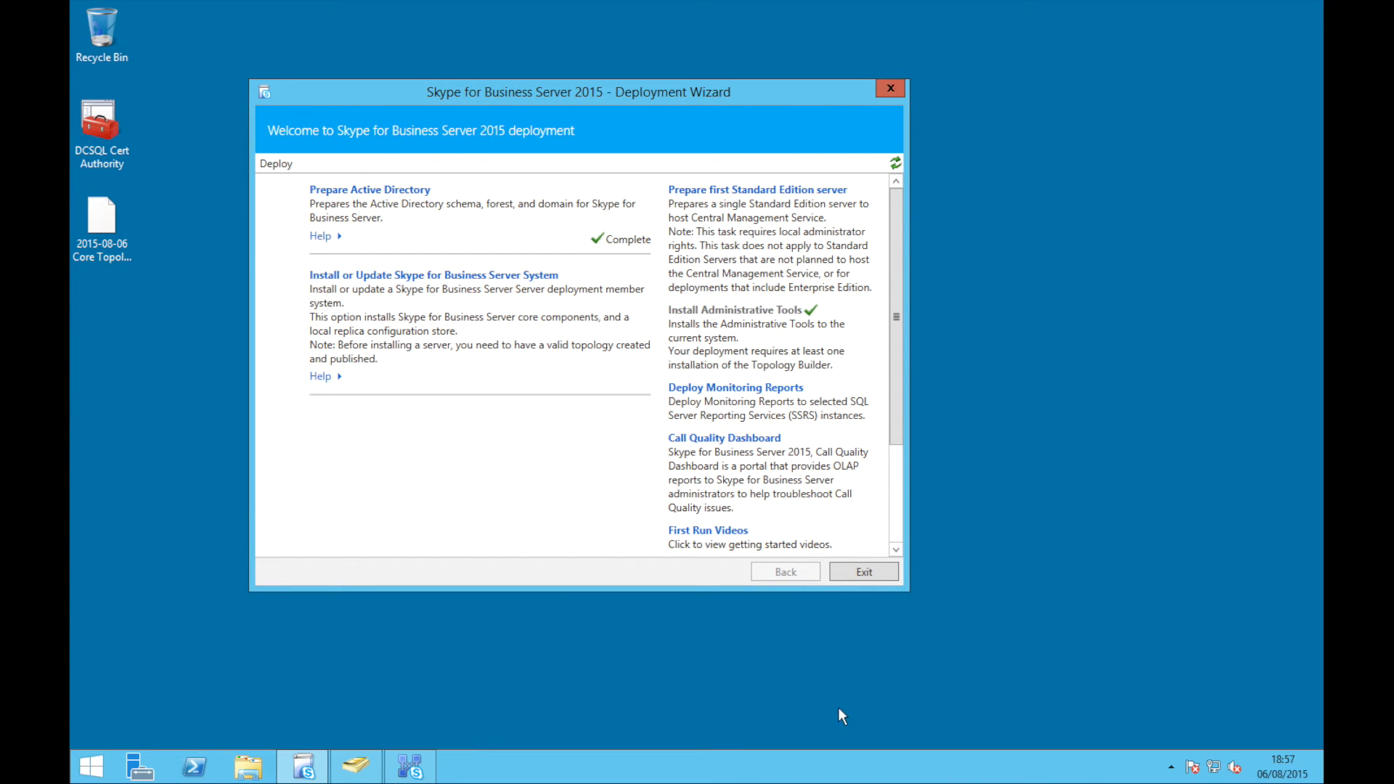
pyautogui.click(872, 574)
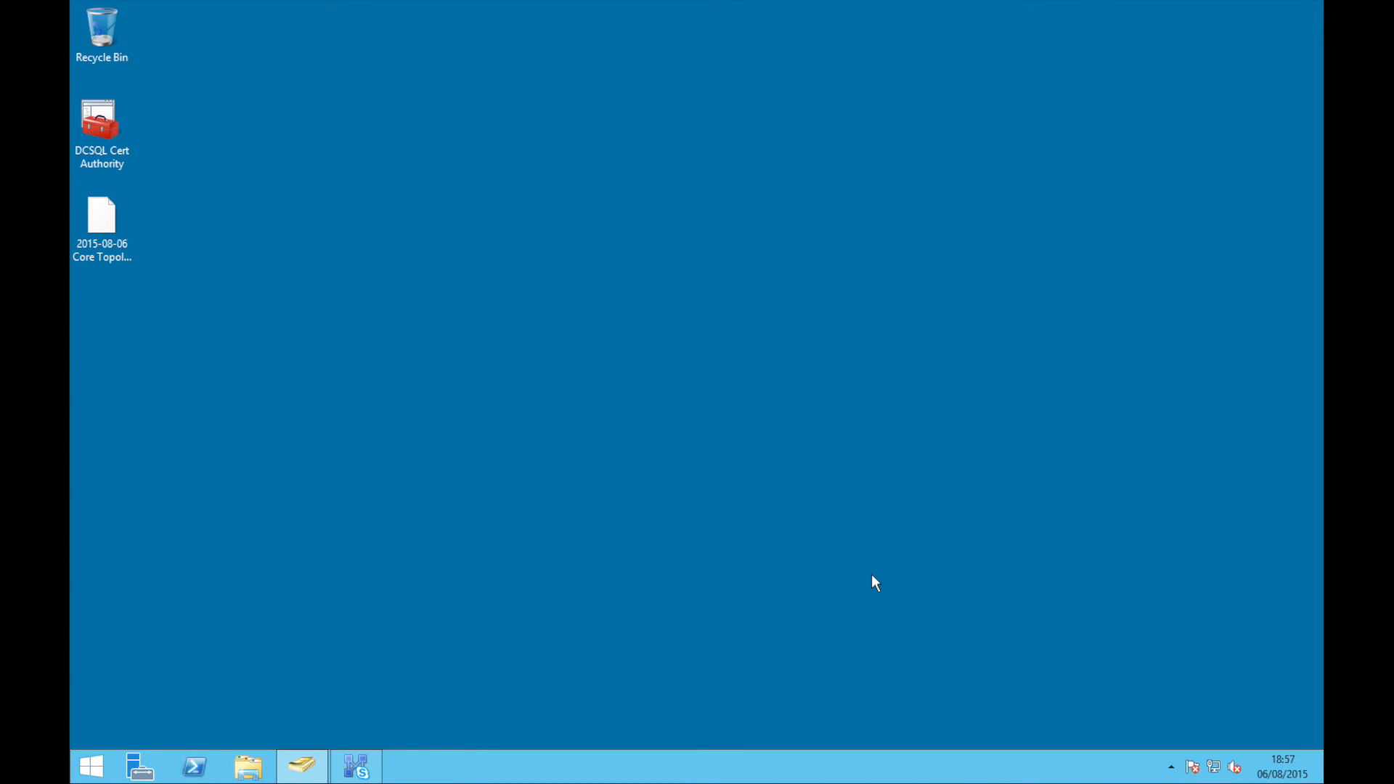
pyautogui.press('super')
pyautogui.write('dns')
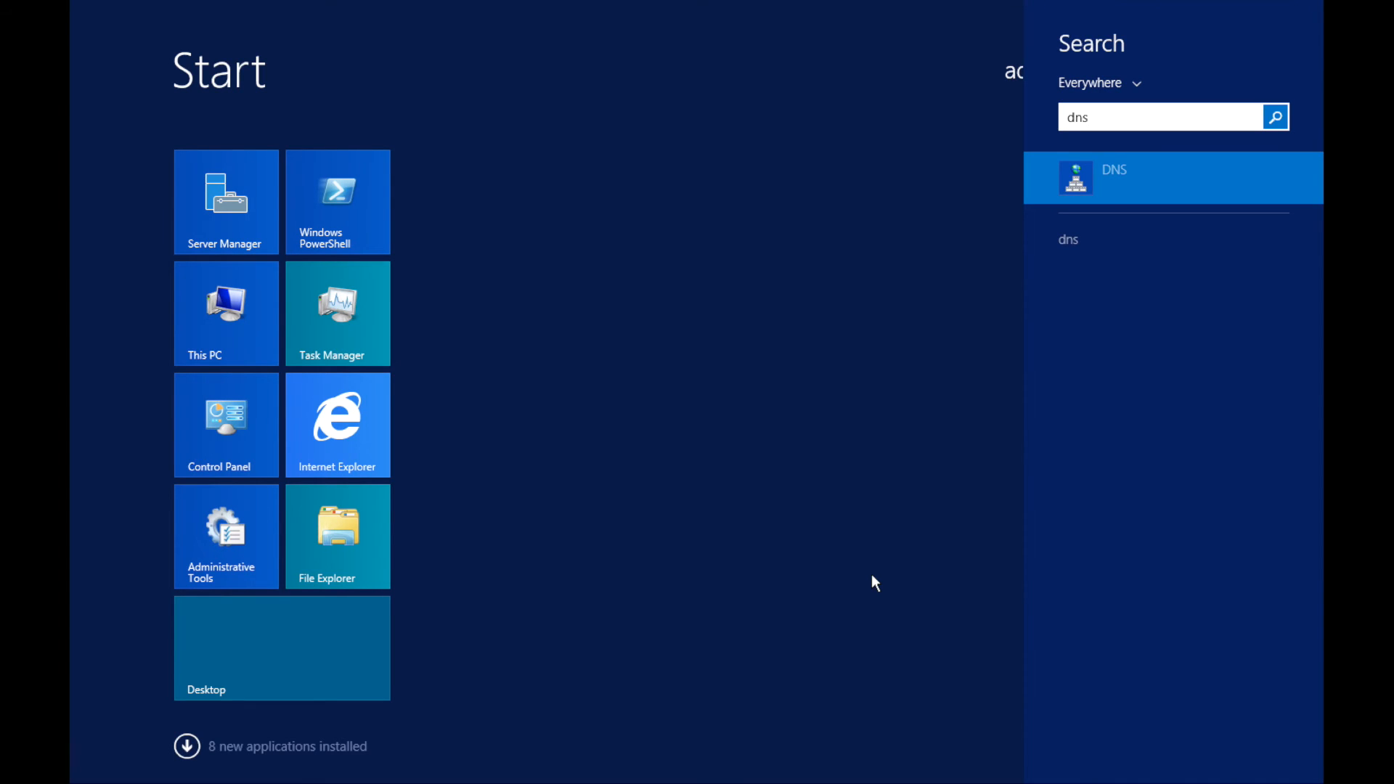
# Launch DNS Manager and restore it to a smaller window centred on screen
pyautogui.press('Return')
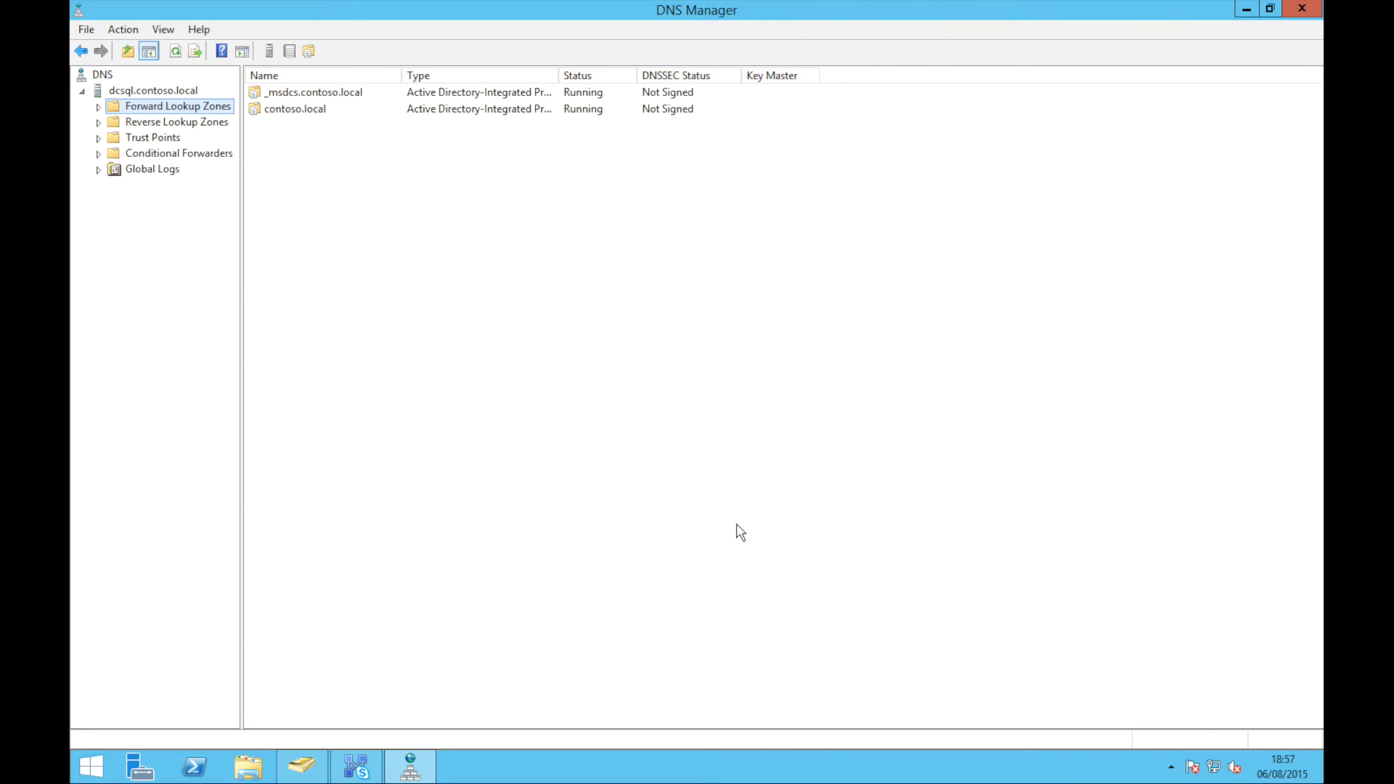
pyautogui.click(1269, 9)
pyautogui.moveTo(650, 62); pyautogui.dragTo(945, 172)
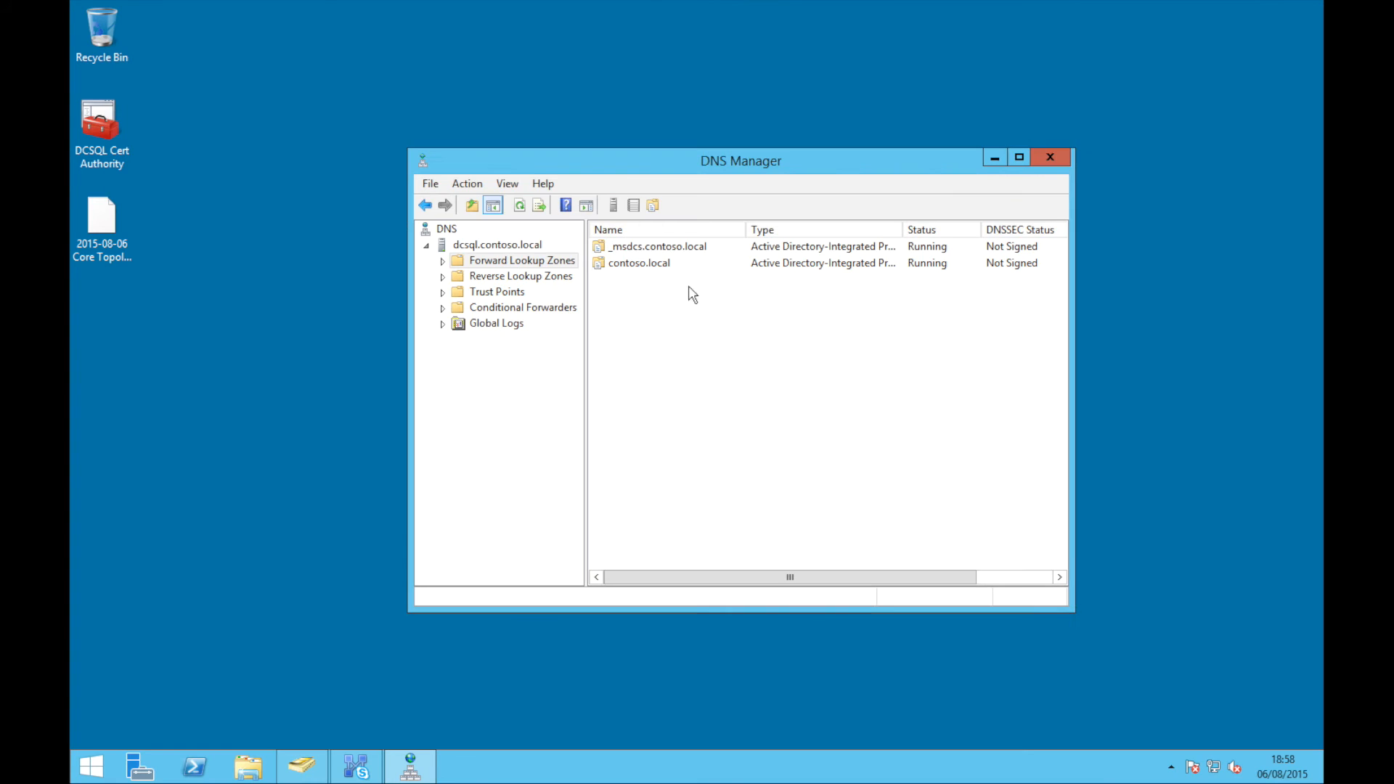
# Create contoso.com as an Active Directory-integrated primary forward lookup zone with secure dynamic updates
pyautogui.doubleClick(530, 261)
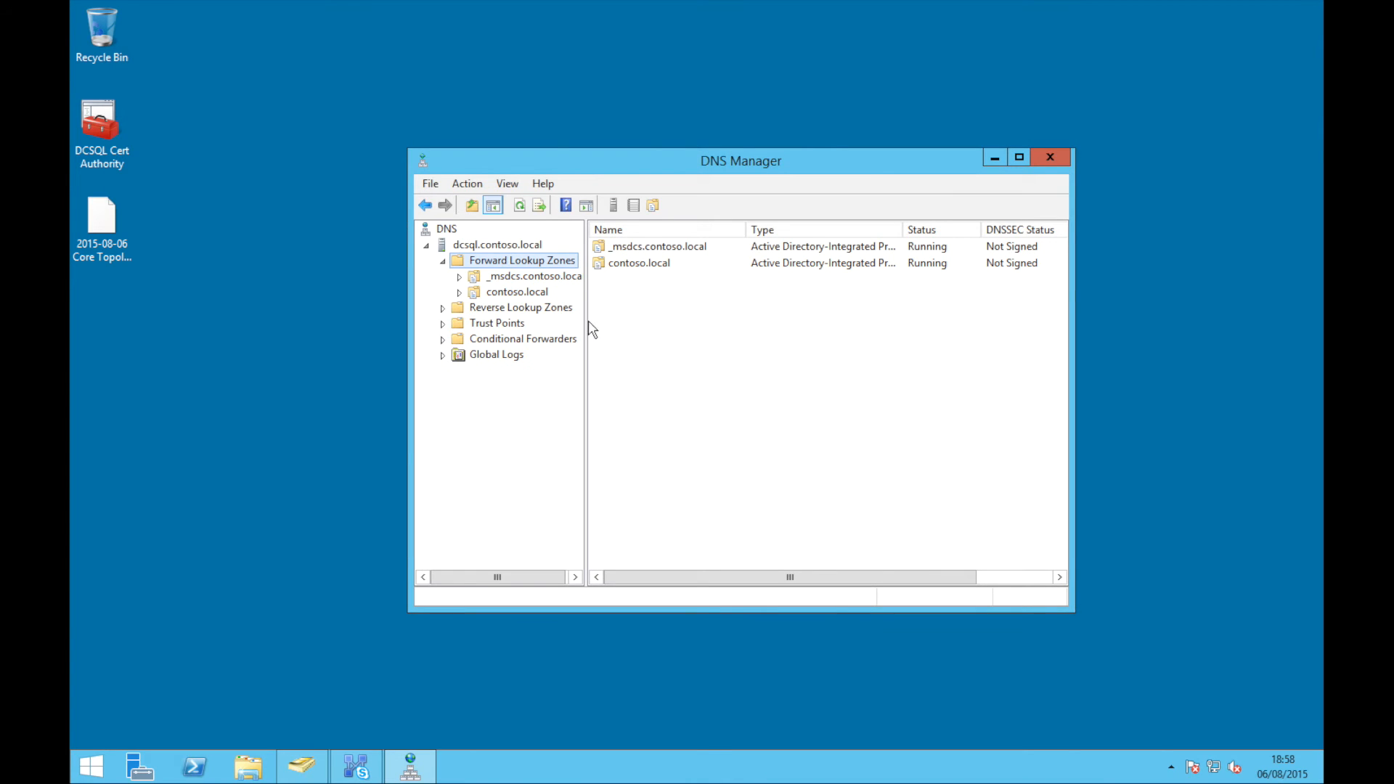
pyautogui.moveTo(583, 321); pyautogui.dragTo(726, 322)
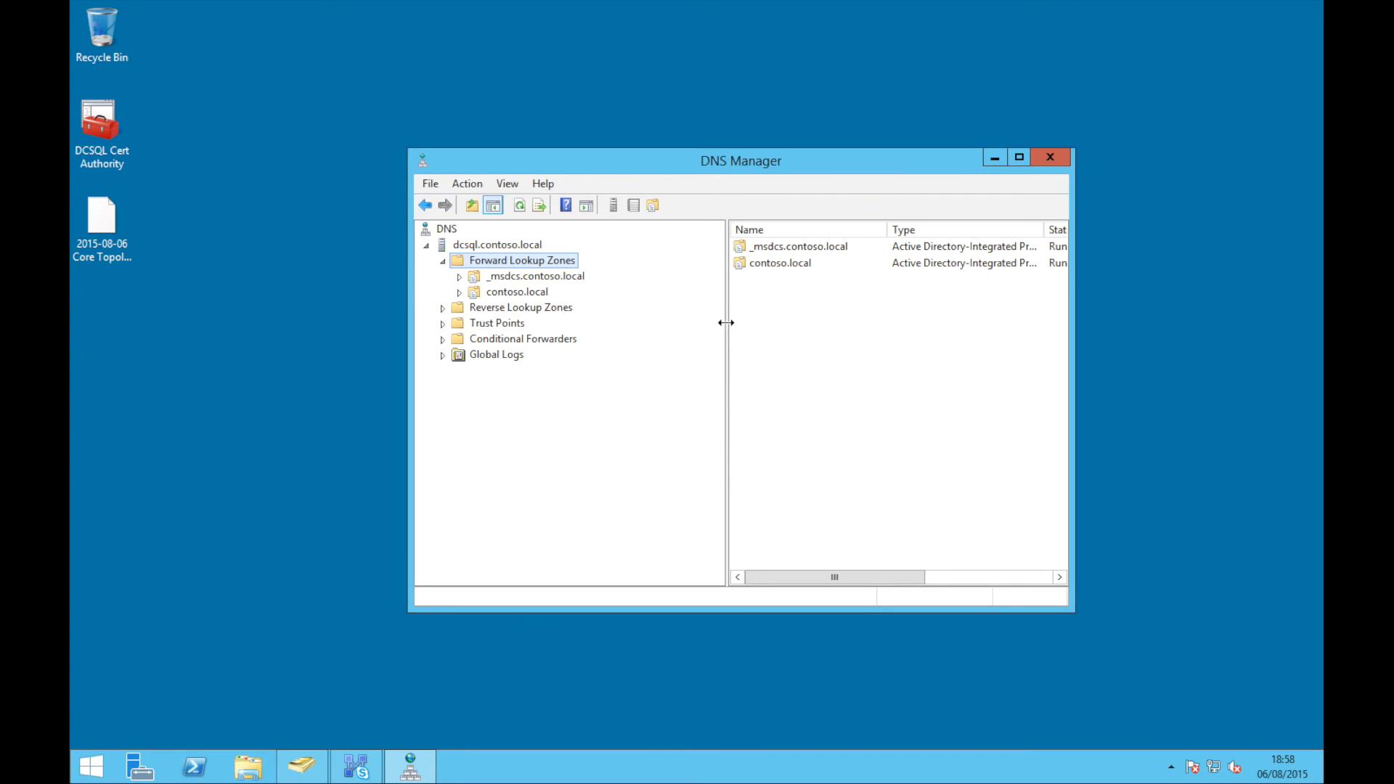
pyautogui.rightClick(549, 263)
pyautogui.click(573, 274)
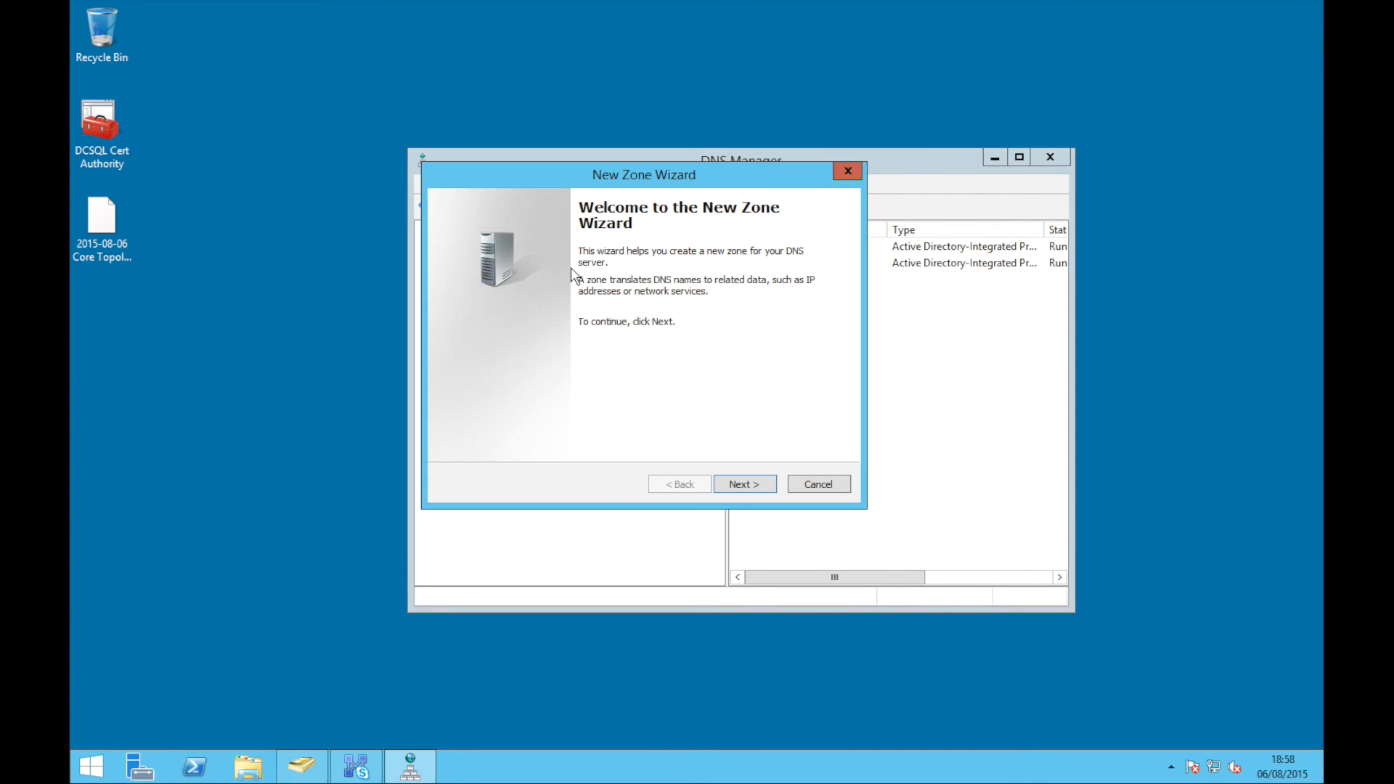
pyautogui.press('Return')
pyautogui.press('Return')
pyautogui.press('Tab')
pyautogui.press('Return')
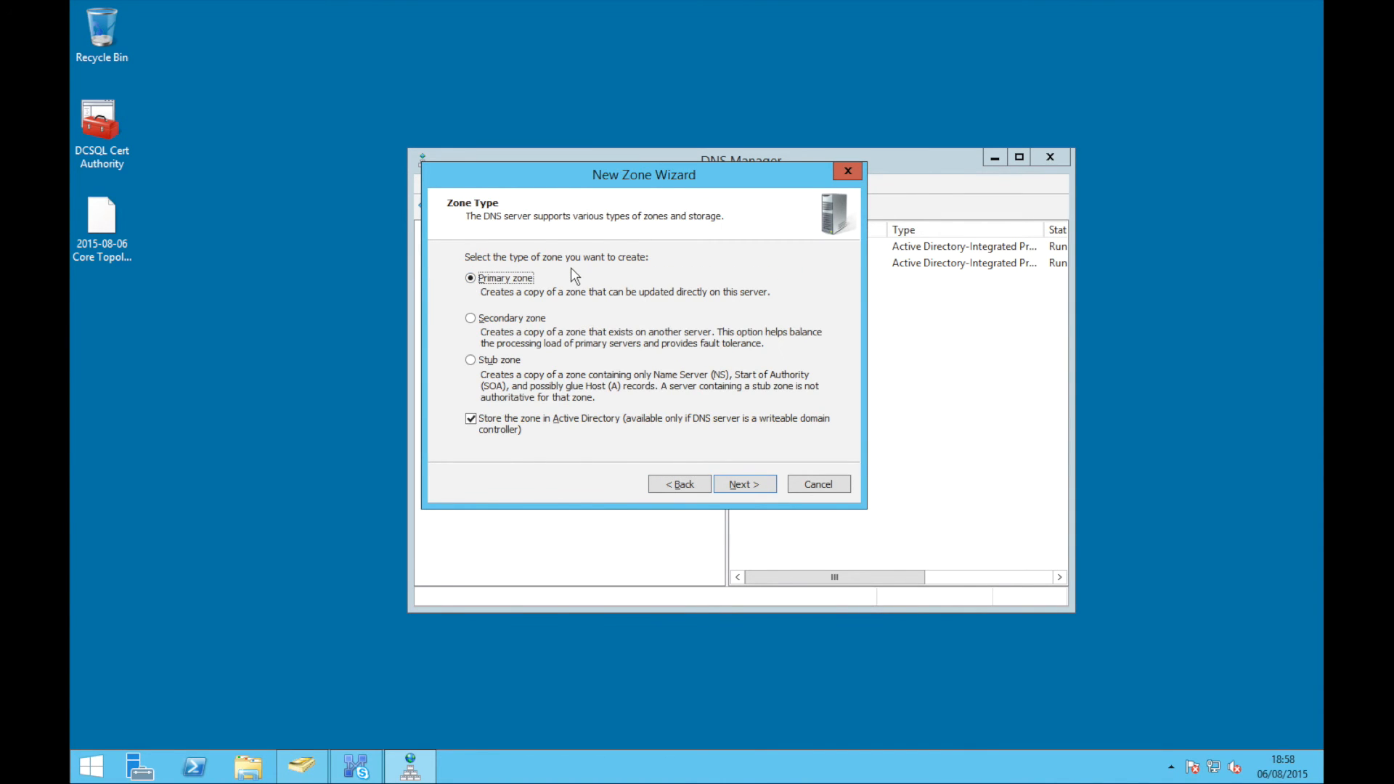
pyautogui.press('Return')
pyautogui.press('Return')
pyautogui.write('contoso.com')
pyautogui.press('Return')
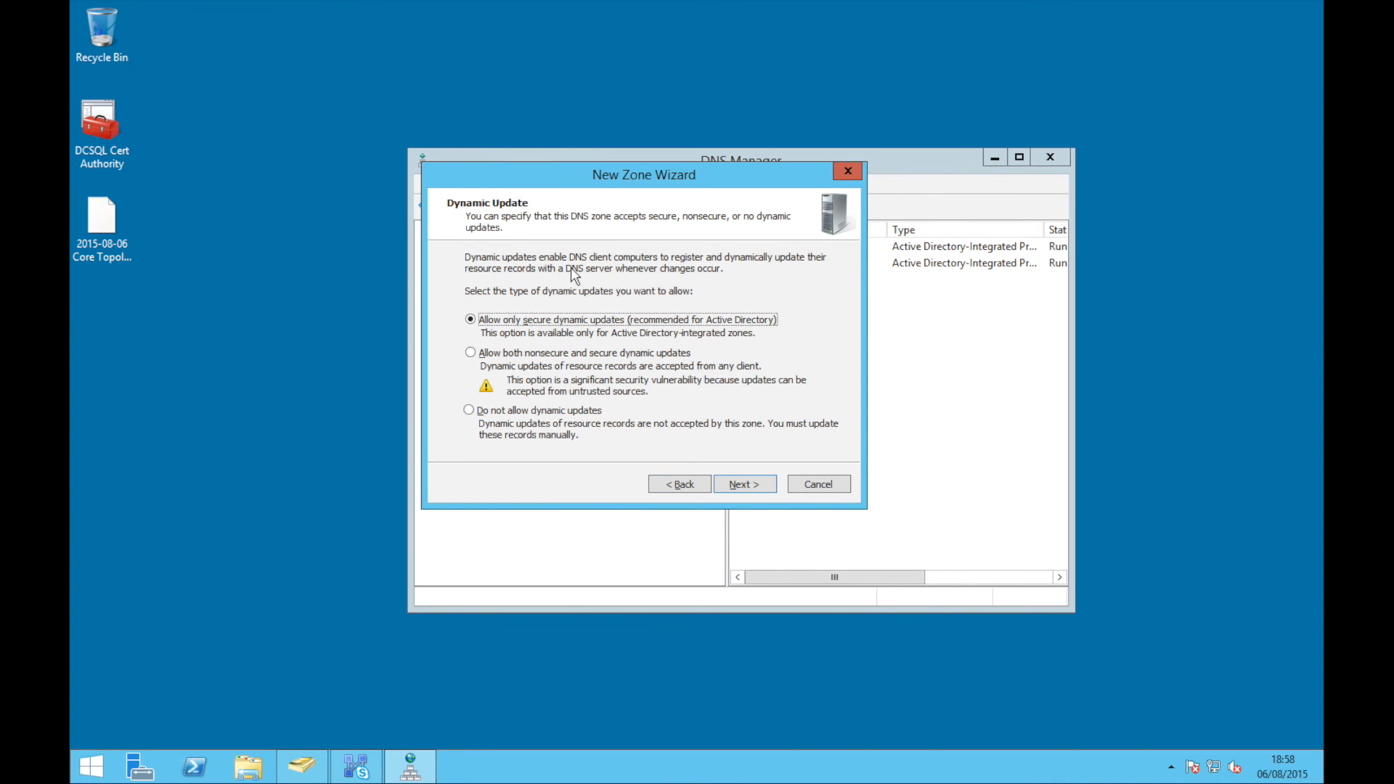
pyautogui.press('Return')
pyautogui.press('Return')
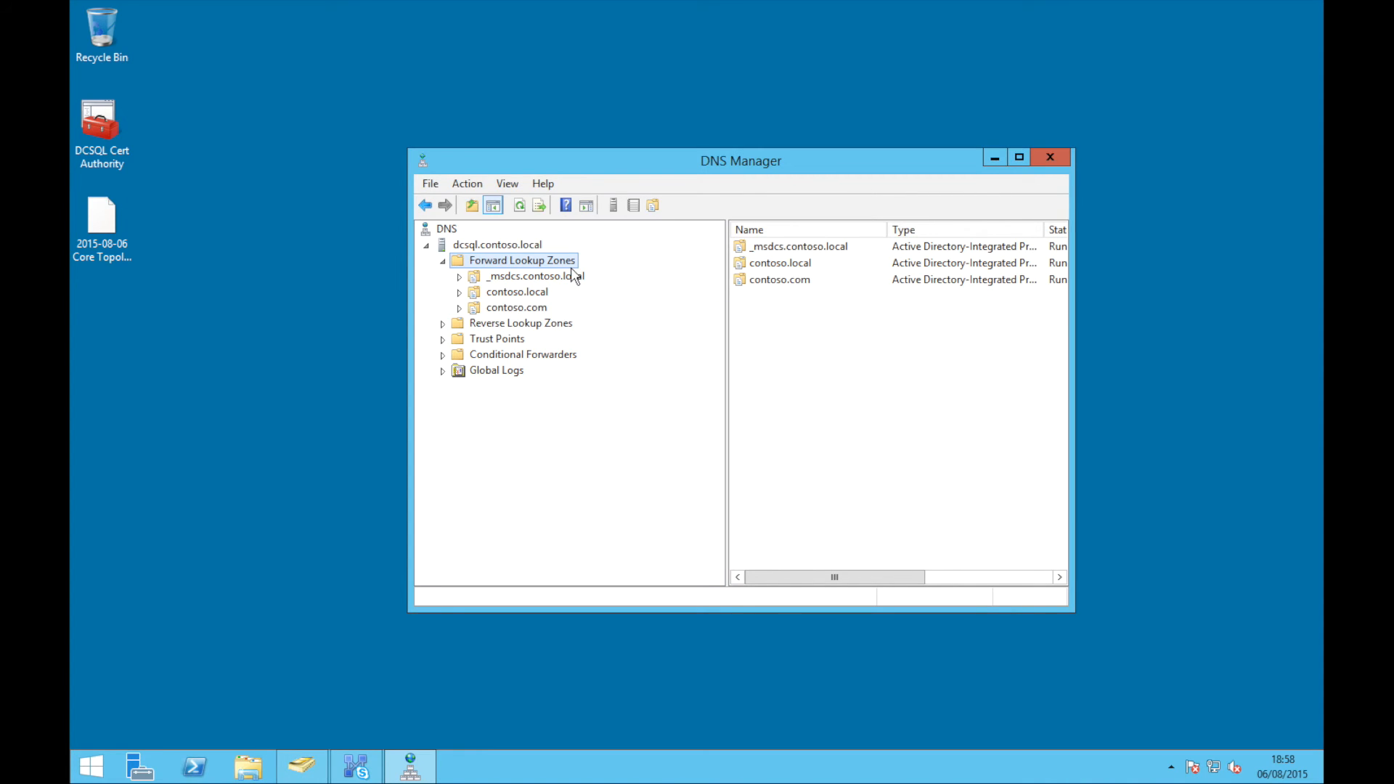
# Start a new host (A) record named sip in the contoso.com zone
pyautogui.click(537, 308)
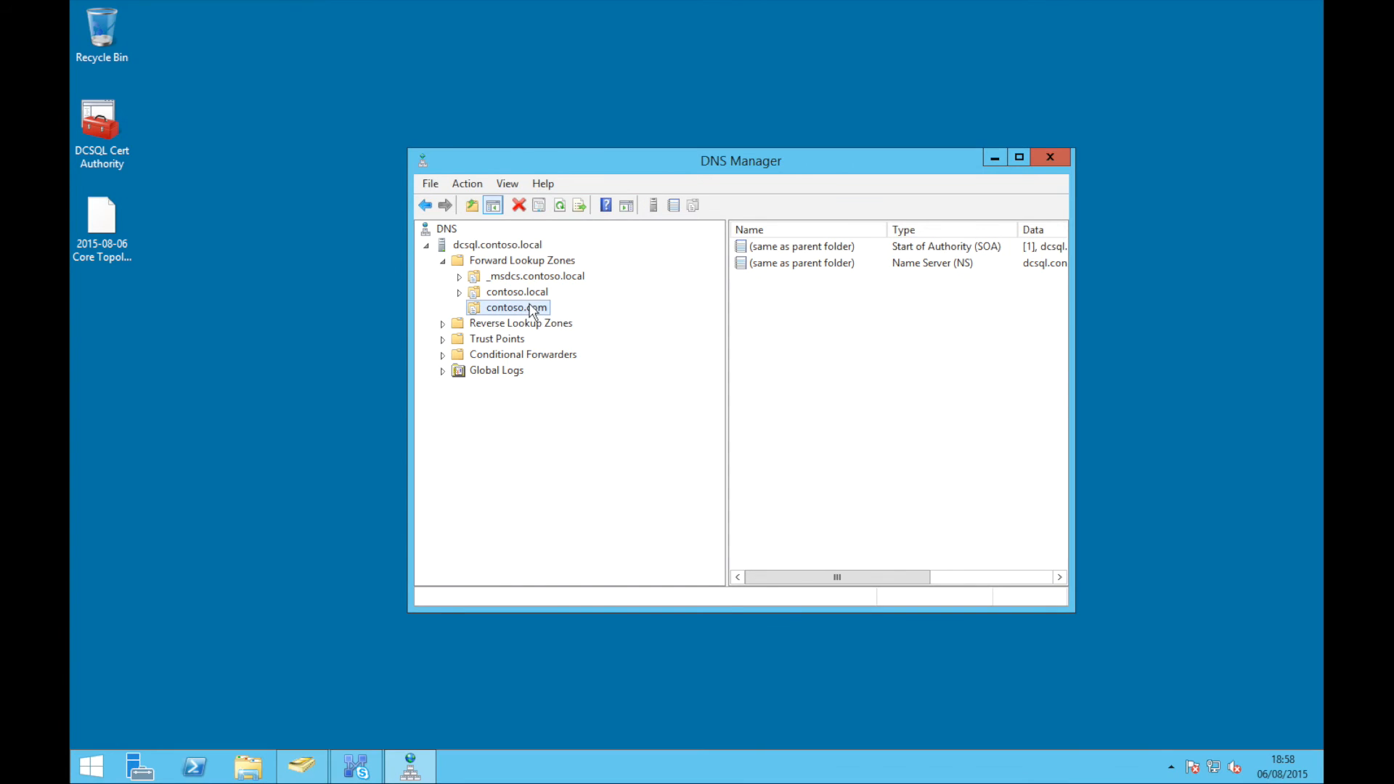
pyautogui.rightClick(535, 306)
pyautogui.click(642, 354)
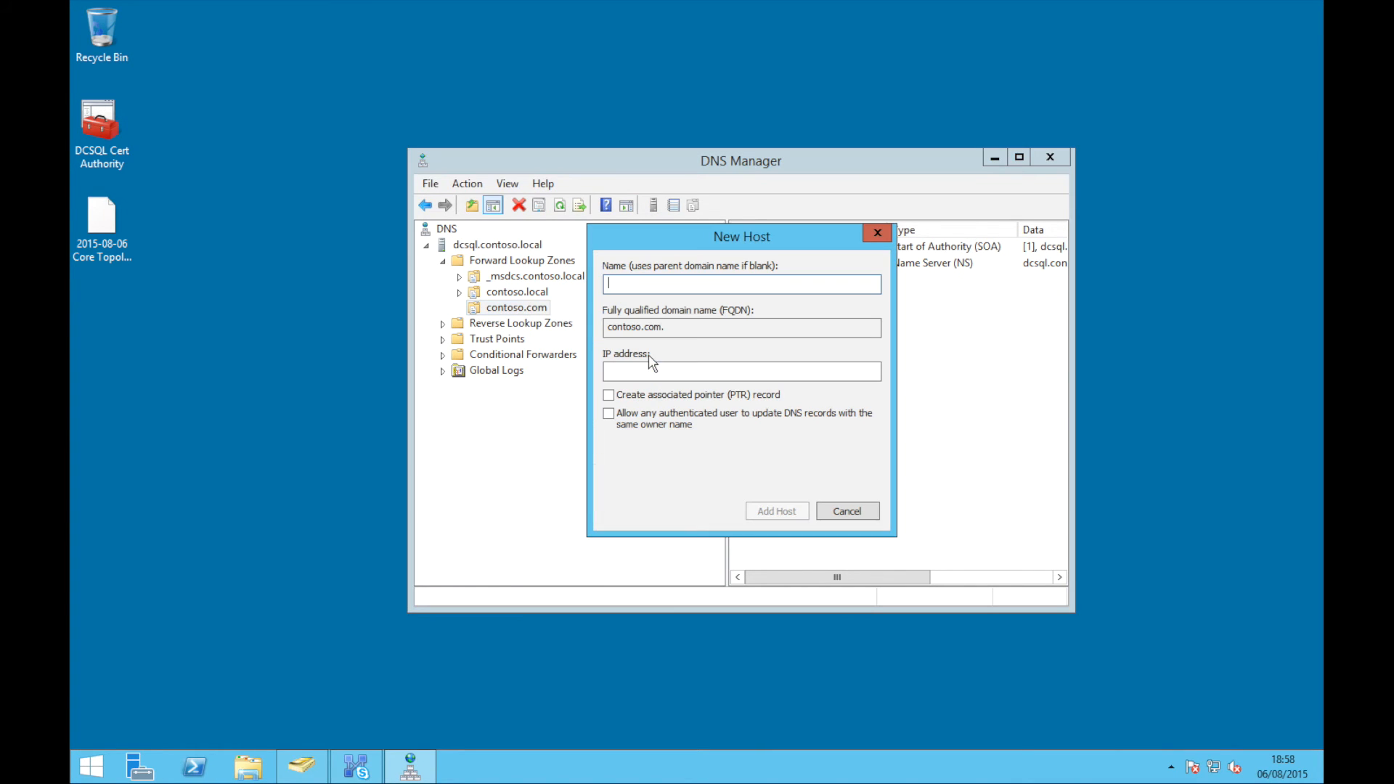
pyautogui.write('sip')
pyautogui.press('Tab')
pyautogui.press('Tab')
pyautogui.write('stdfe')
pyautogui.press('BackSpace')
pyautogui.press('BackSpace')
pyautogui.press('BackSpace')
pyautogui.press('BackSpace')
pyautogui.press('BackSpace')
# Look up the server address with ipconfig and add the sip record at 192.168.0.100
pyautogui.press('super')
pyautogui.write('cmd')
pyautogui.press('Return')
pyautogui.write('ipc')
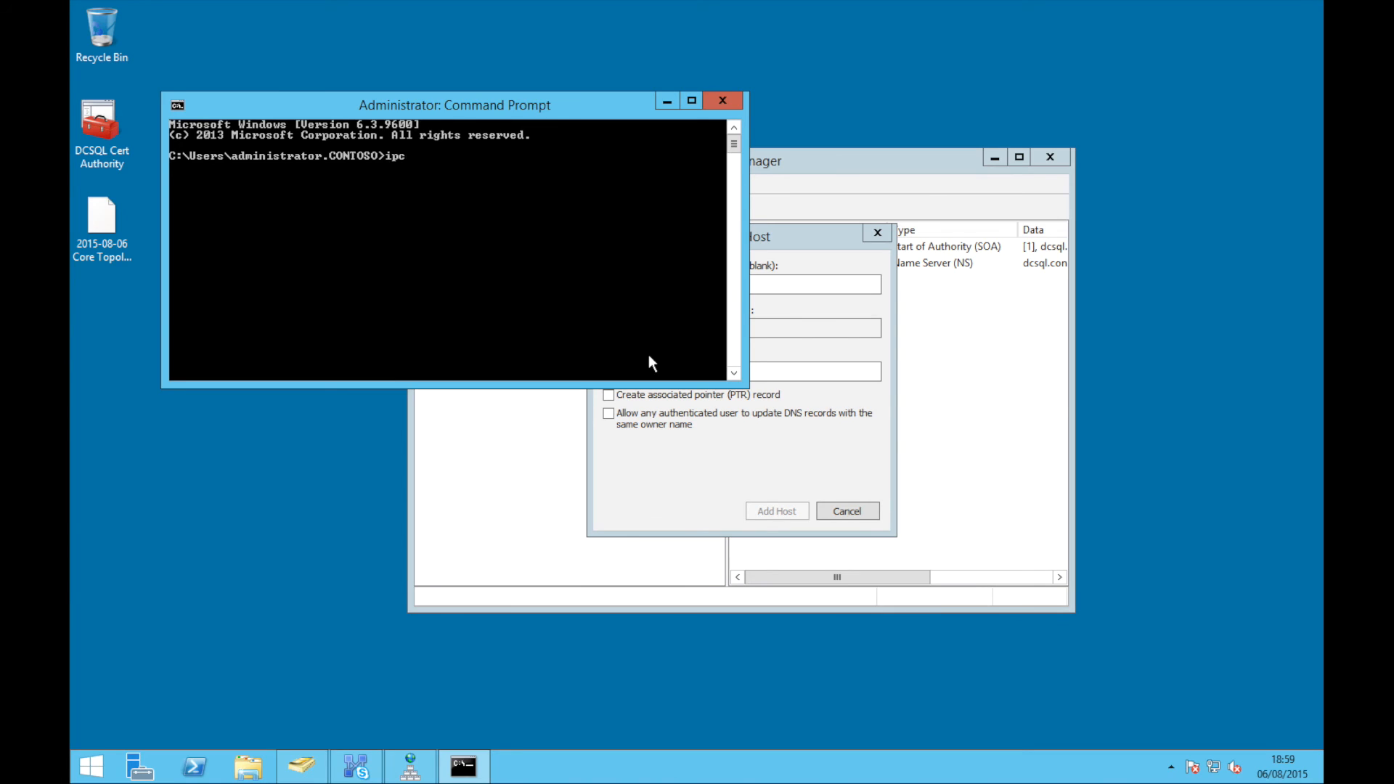
pyautogui.write('onfig')
pyautogui.press('Return')
pyautogui.write('exit')
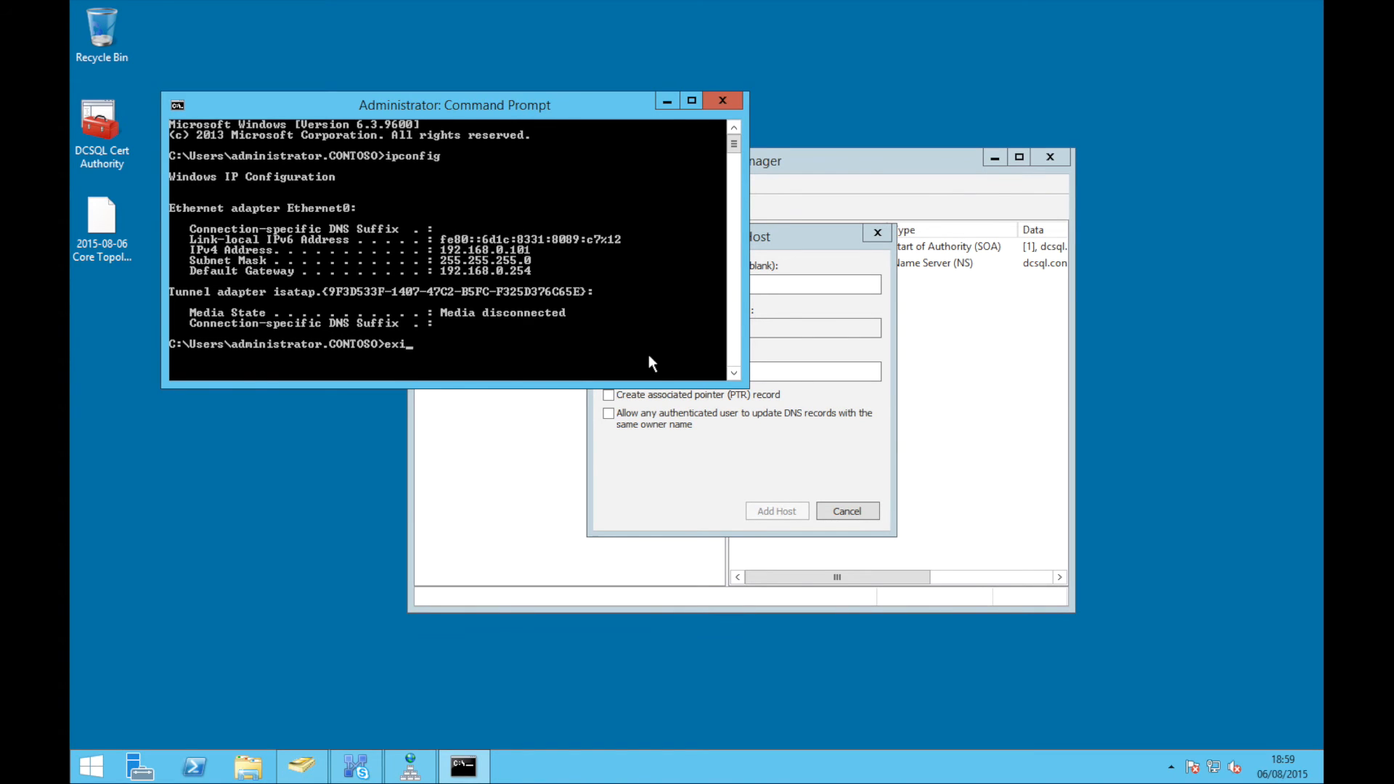
pyautogui.press('Return')
pyautogui.click(653, 370)
pyautogui.write('1')
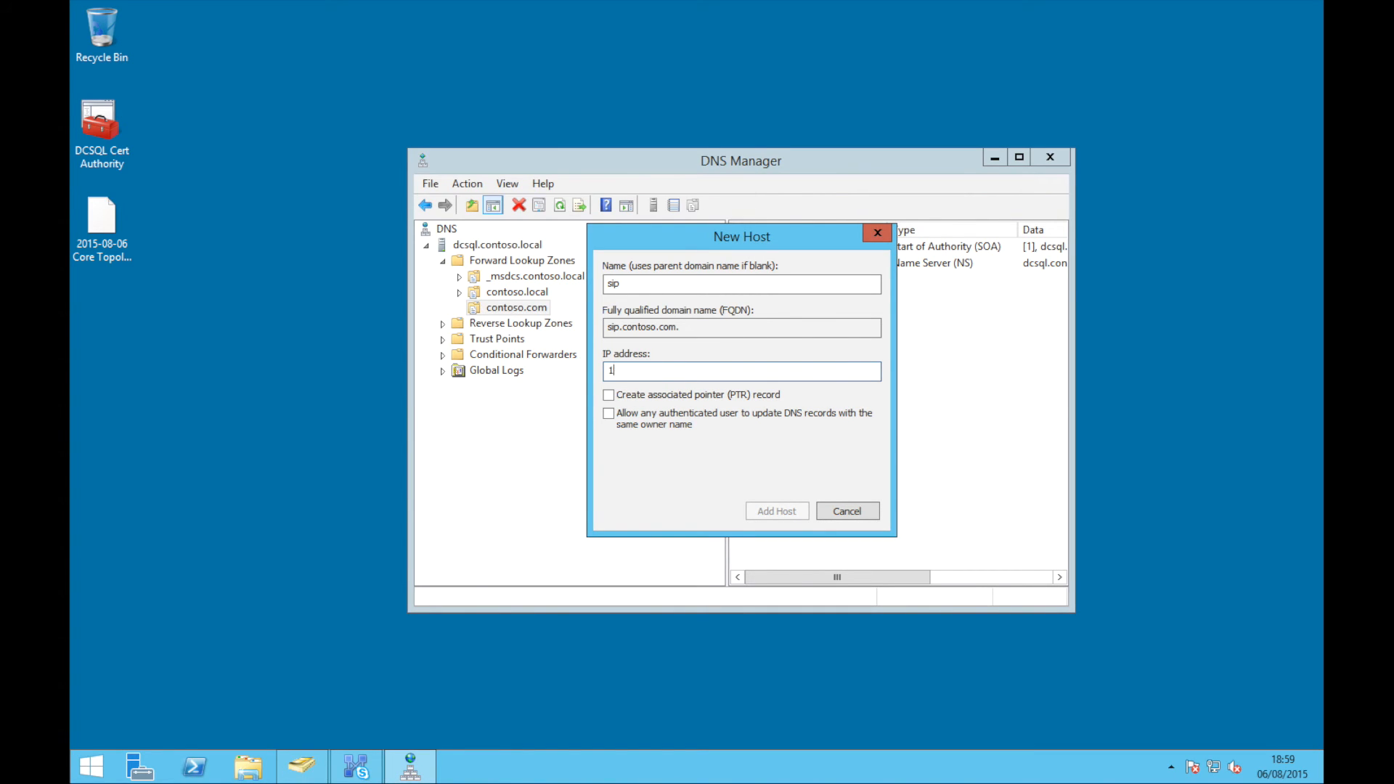
pyautogui.write('92.168.0.100')
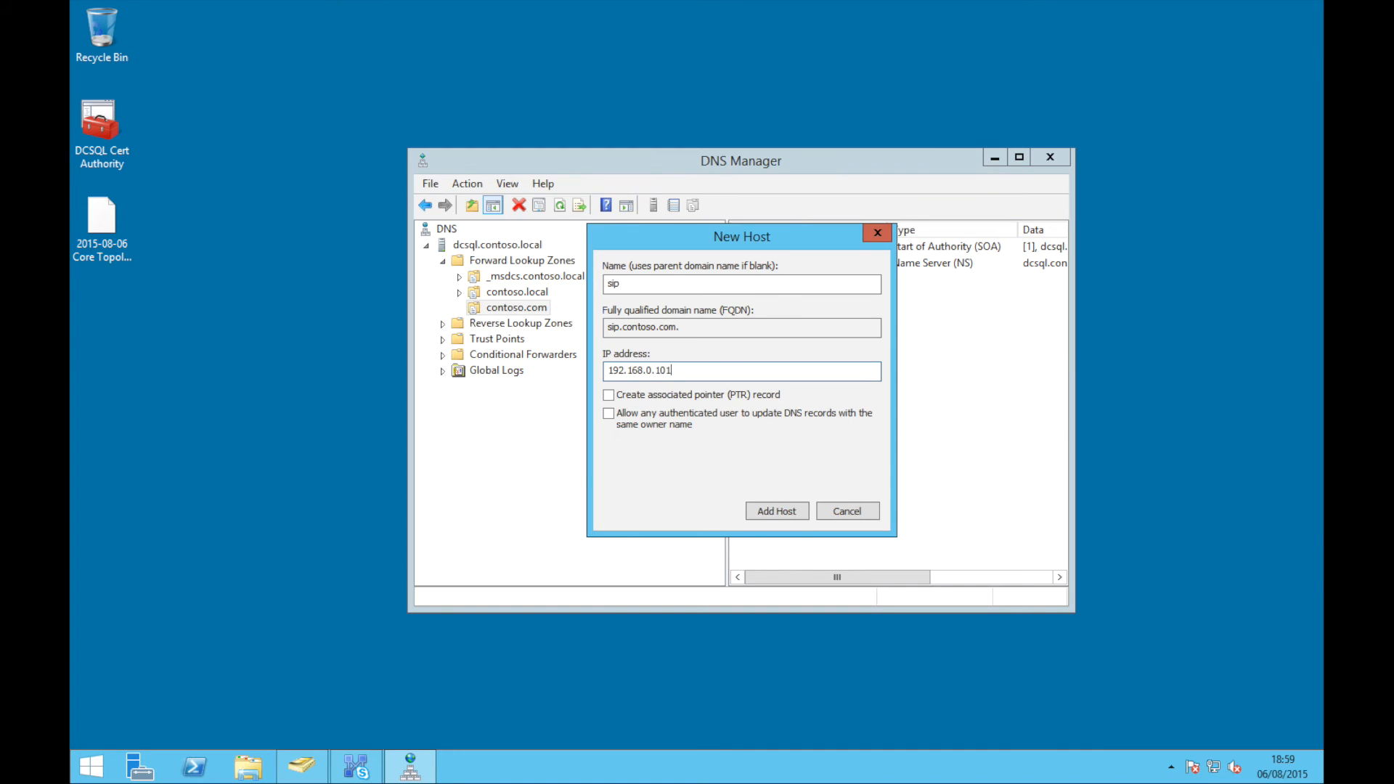
pyautogui.press('Return')
pyautogui.click(832, 445)
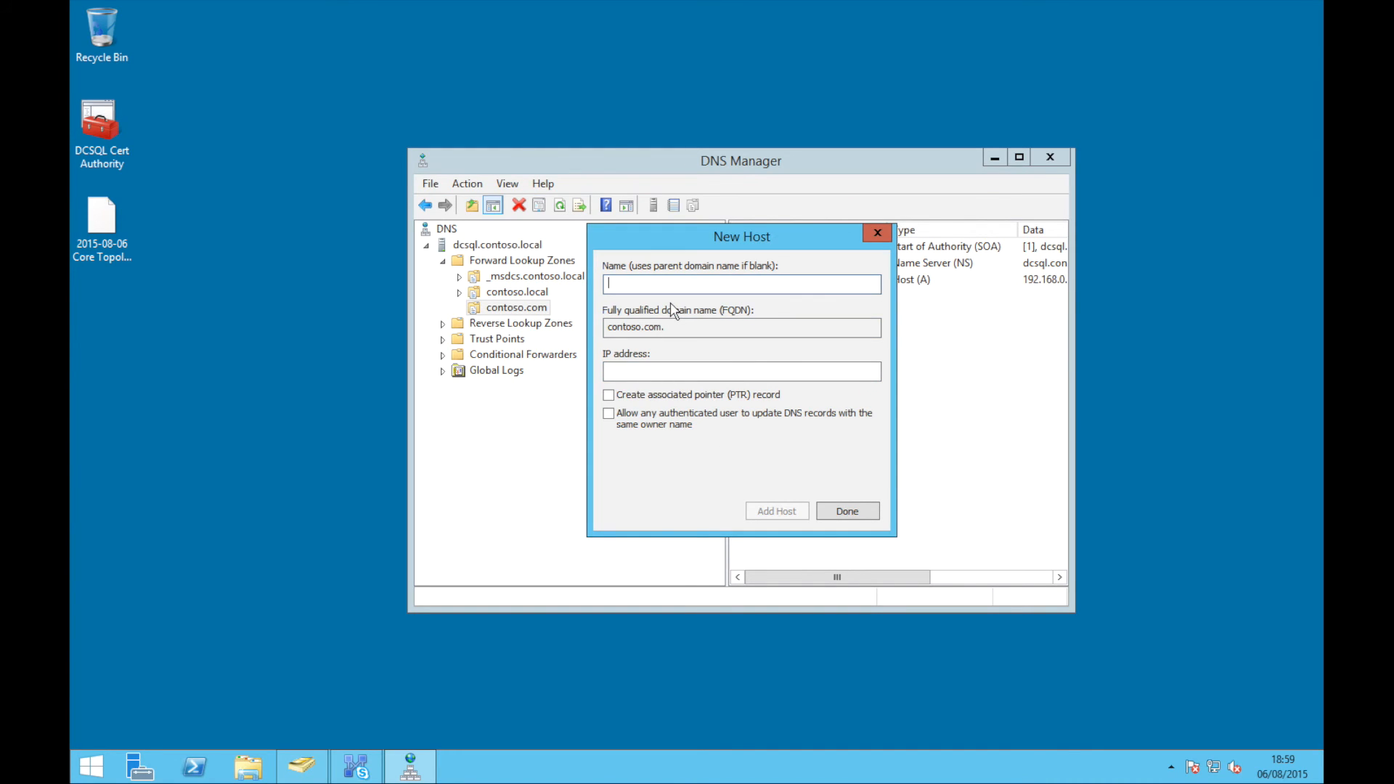
# Add host records dialin (192.168.0.1), meet (192.168.0.101) and lyncdiscoverinternal (192.168.0.201)
pyautogui.write('dialin')
pyautogui.press('Tab')
pyautogui.press('Tab')
pyautogui.write('192.168.0.1')
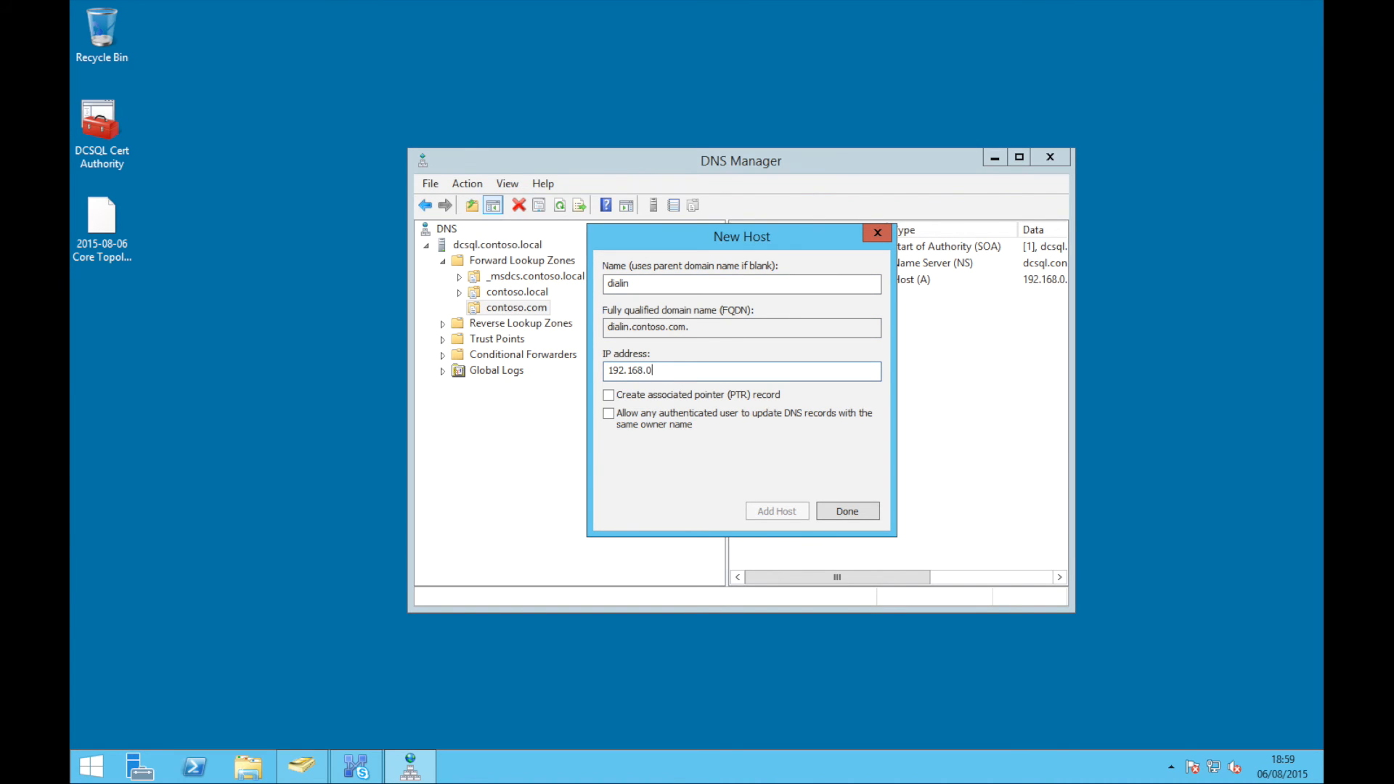
pyautogui.press('Return')
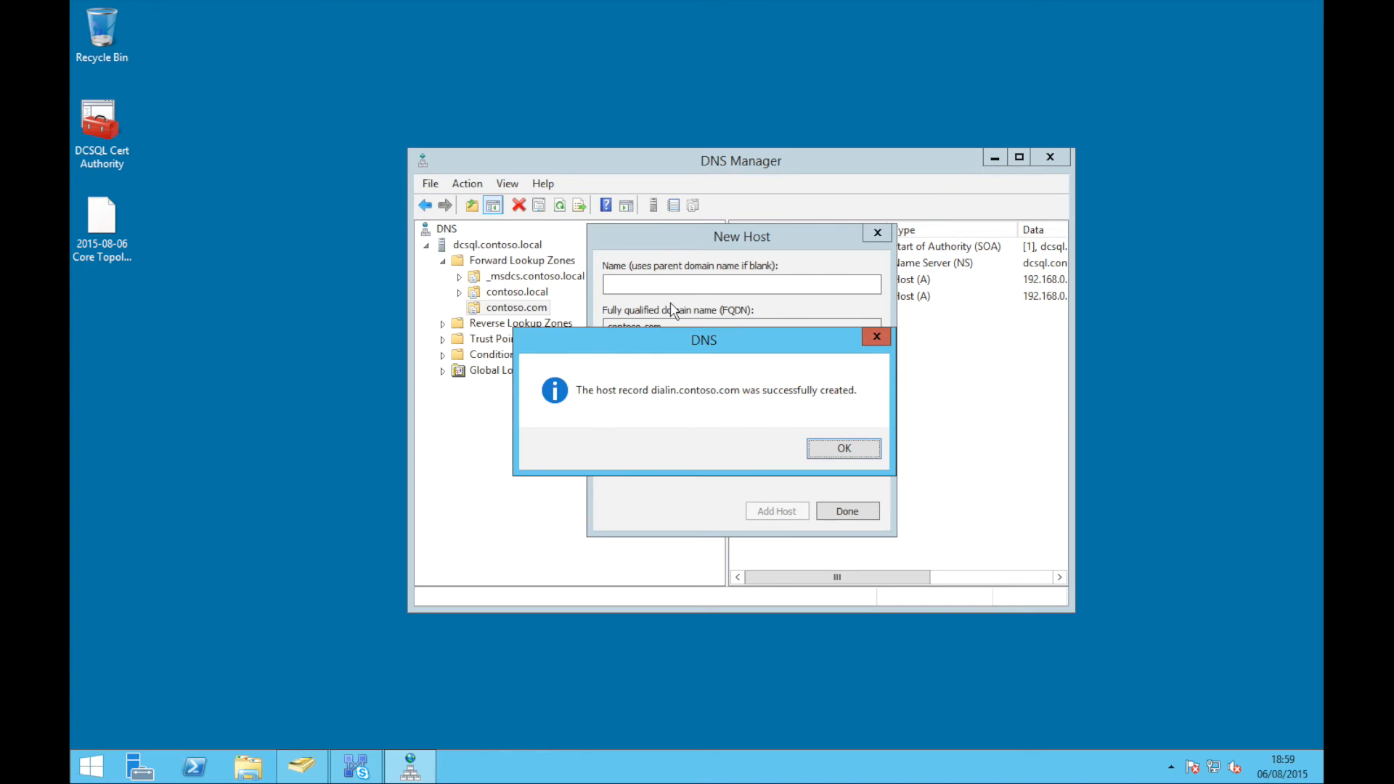
pyautogui.press('Return')
pyautogui.write('meet192')
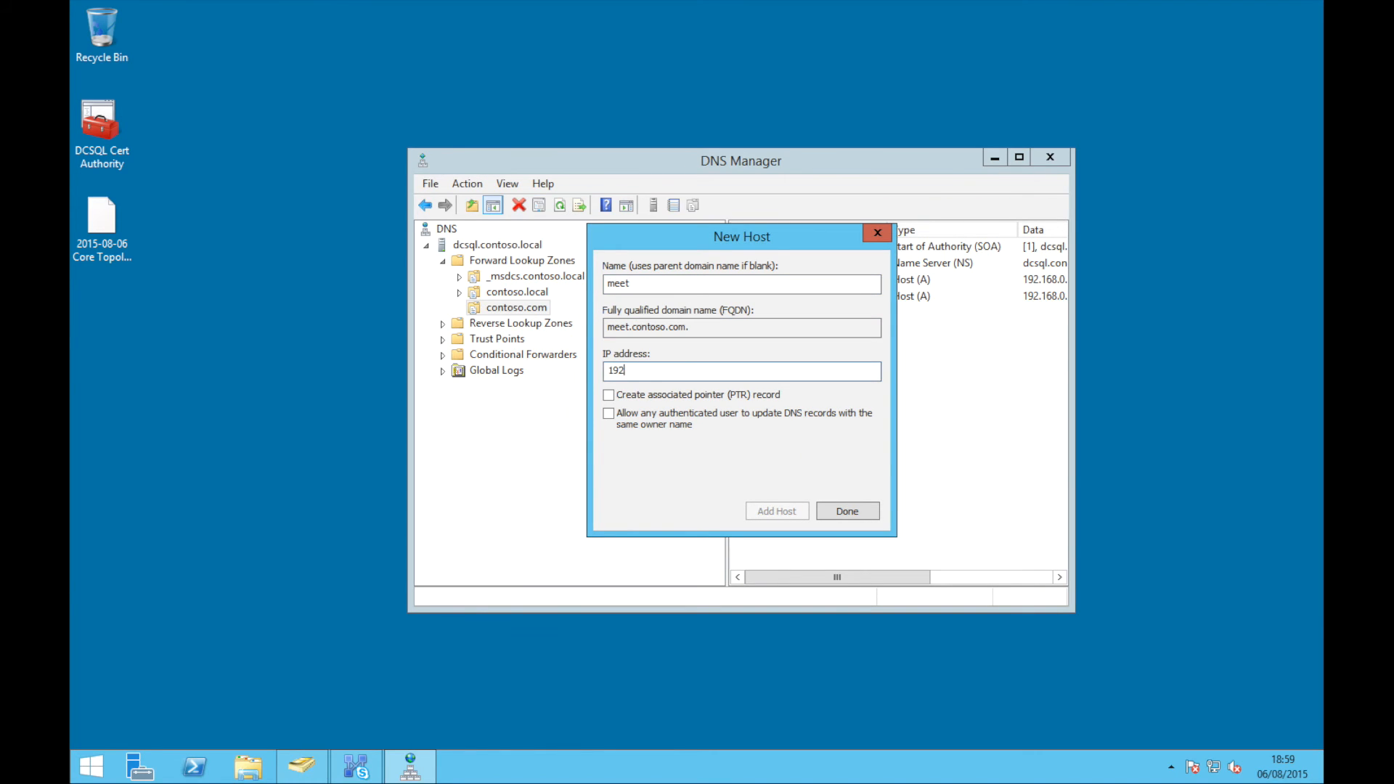
pyautogui.write('.168.0.101')
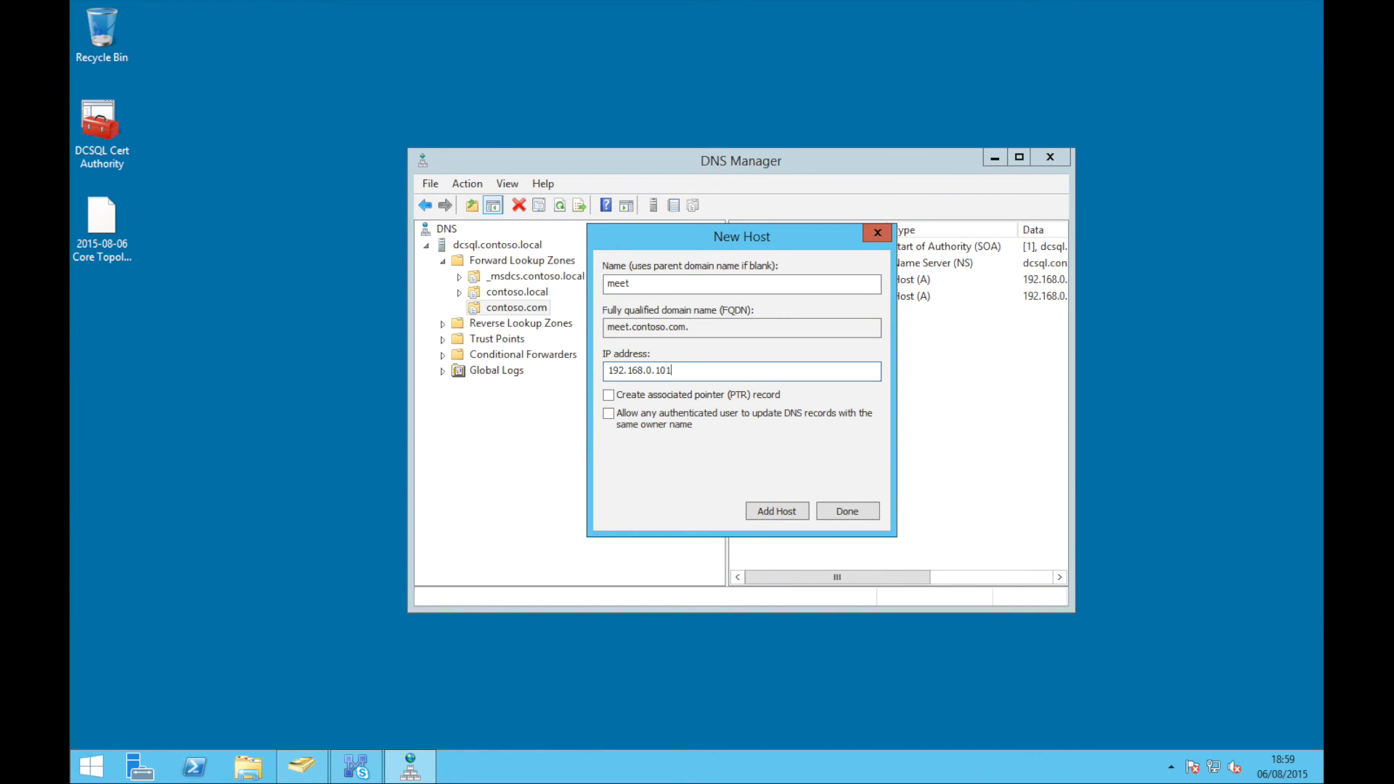
pyautogui.press('Return')
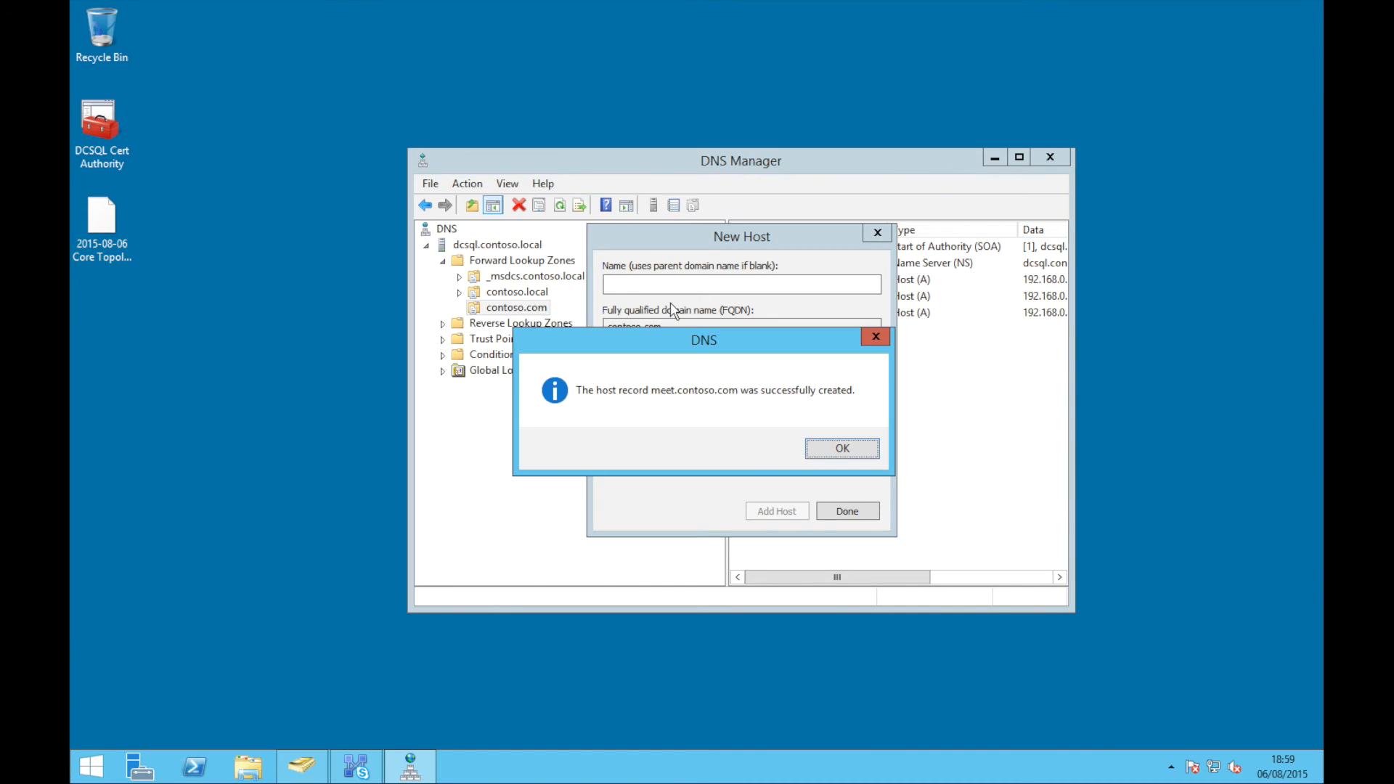
pyautogui.click(849, 449)
pyautogui.write('lyncdiscov')
pyautogui.write('erinternal')
pyautogui.write('192.168.0.201')
pyautogui.press('Return')
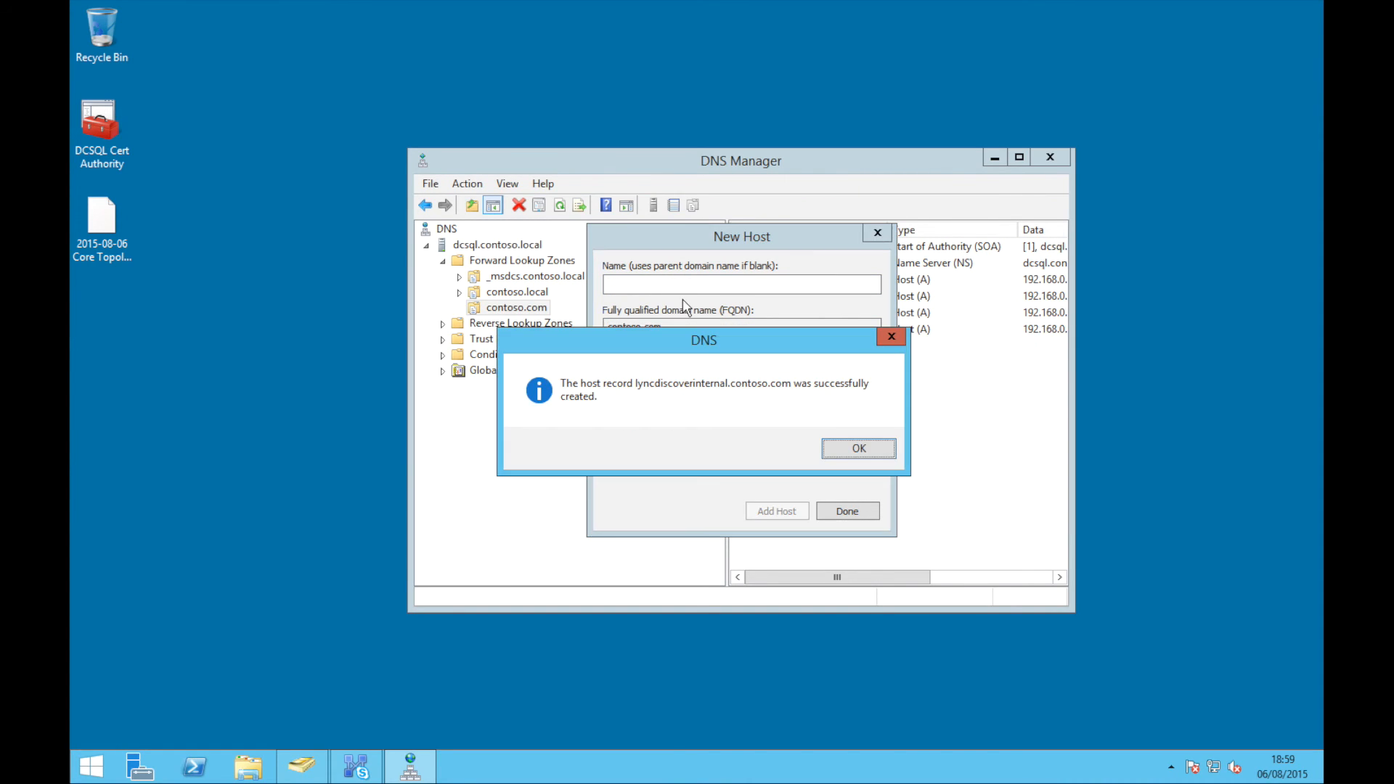
pyautogui.press('Return')
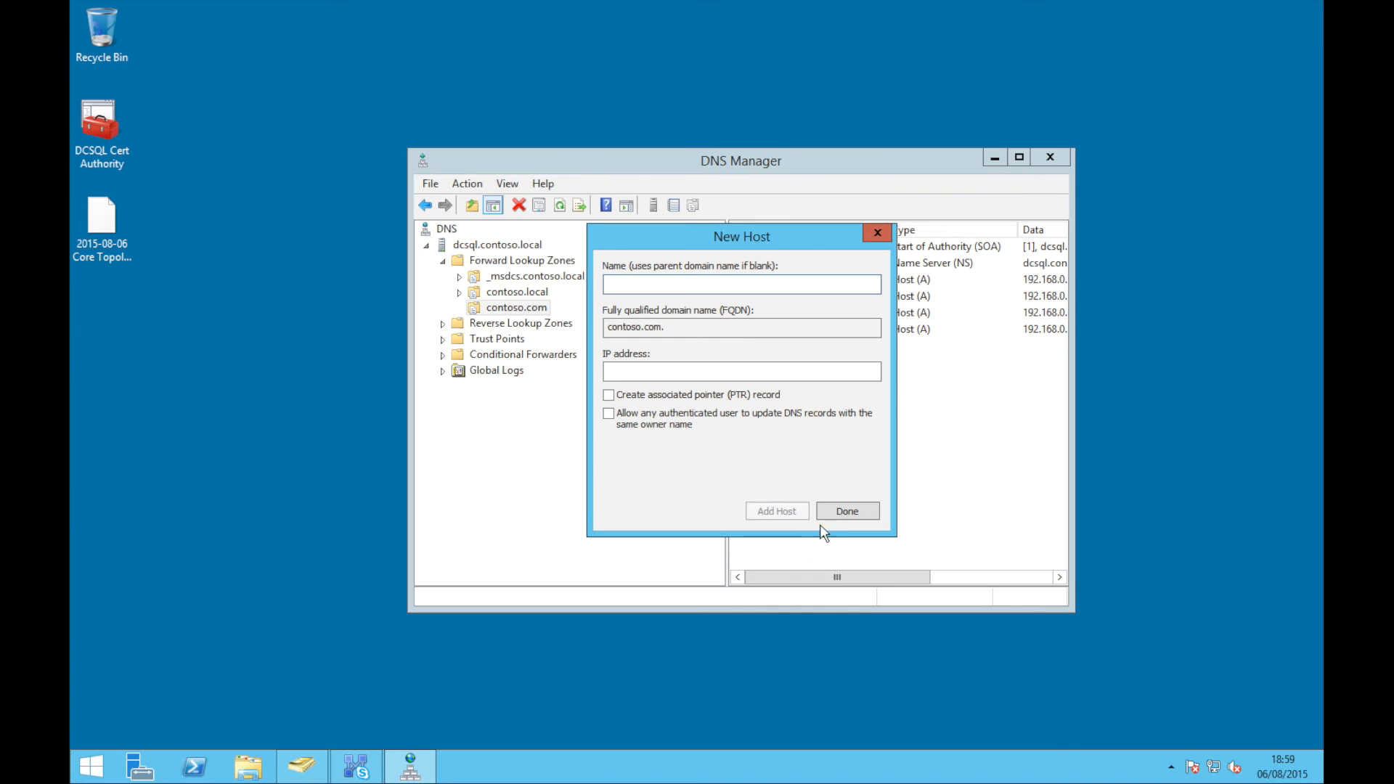
pyautogui.click(826, 517)
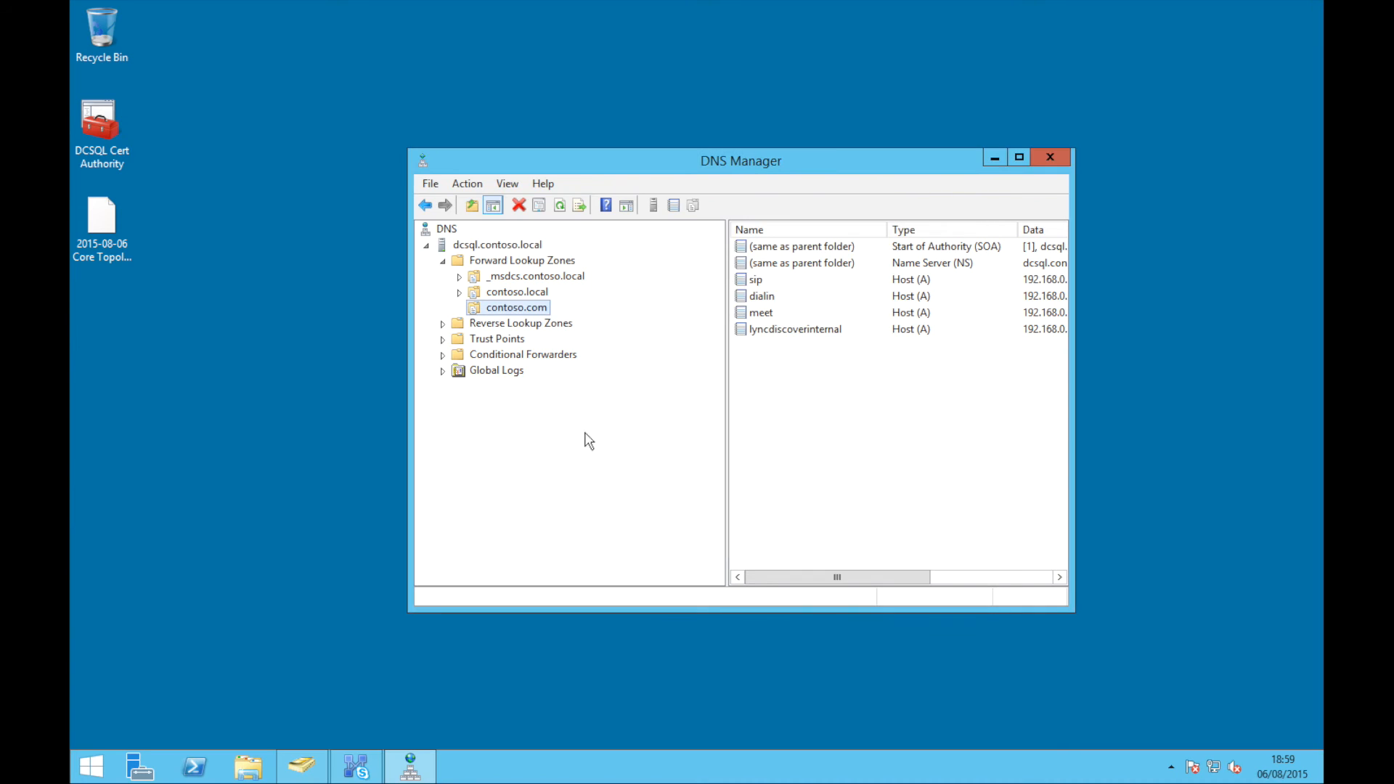
# Add an SRV record _sipinternaltls, protocol _tcp, port 5061, offered by sip.contoso.com
pyautogui.rightClick(508, 309)
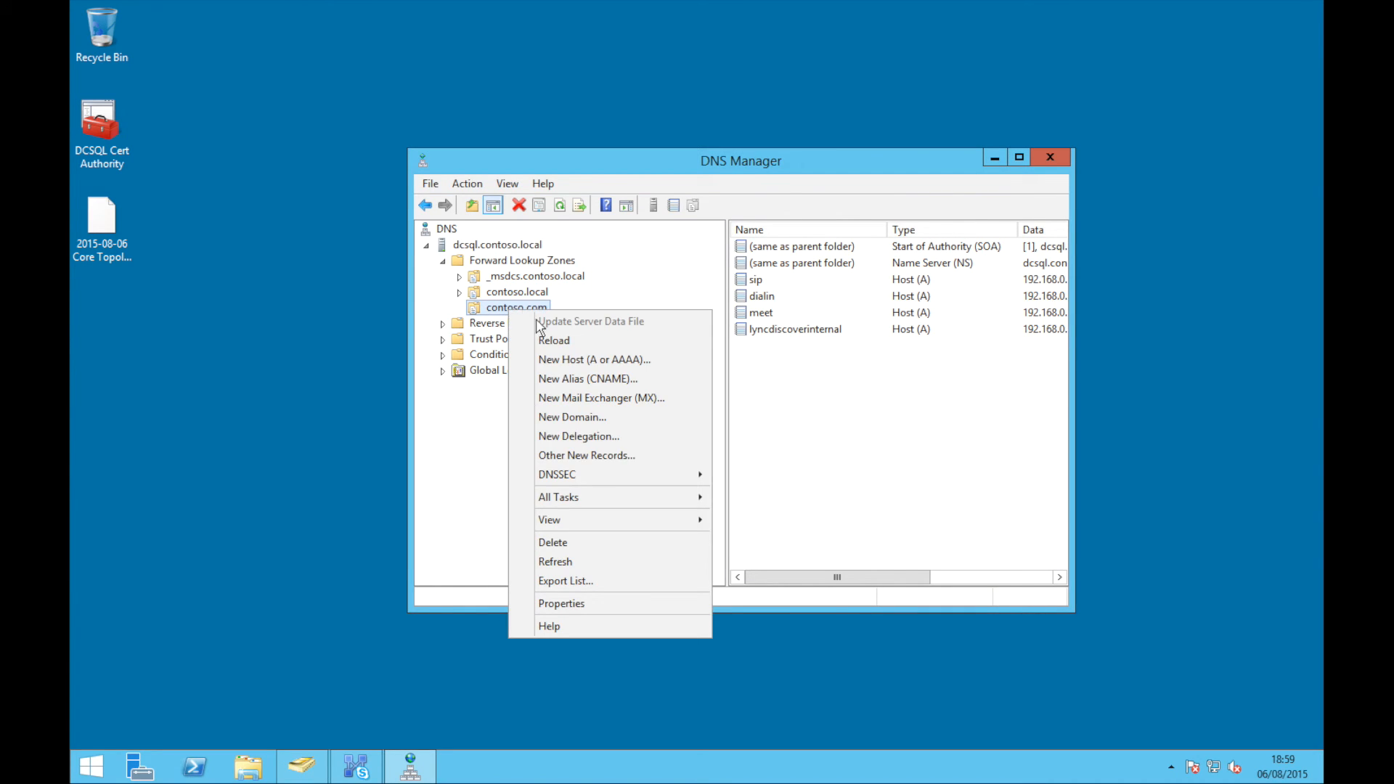
pyautogui.click(593, 449)
pyautogui.press('s')
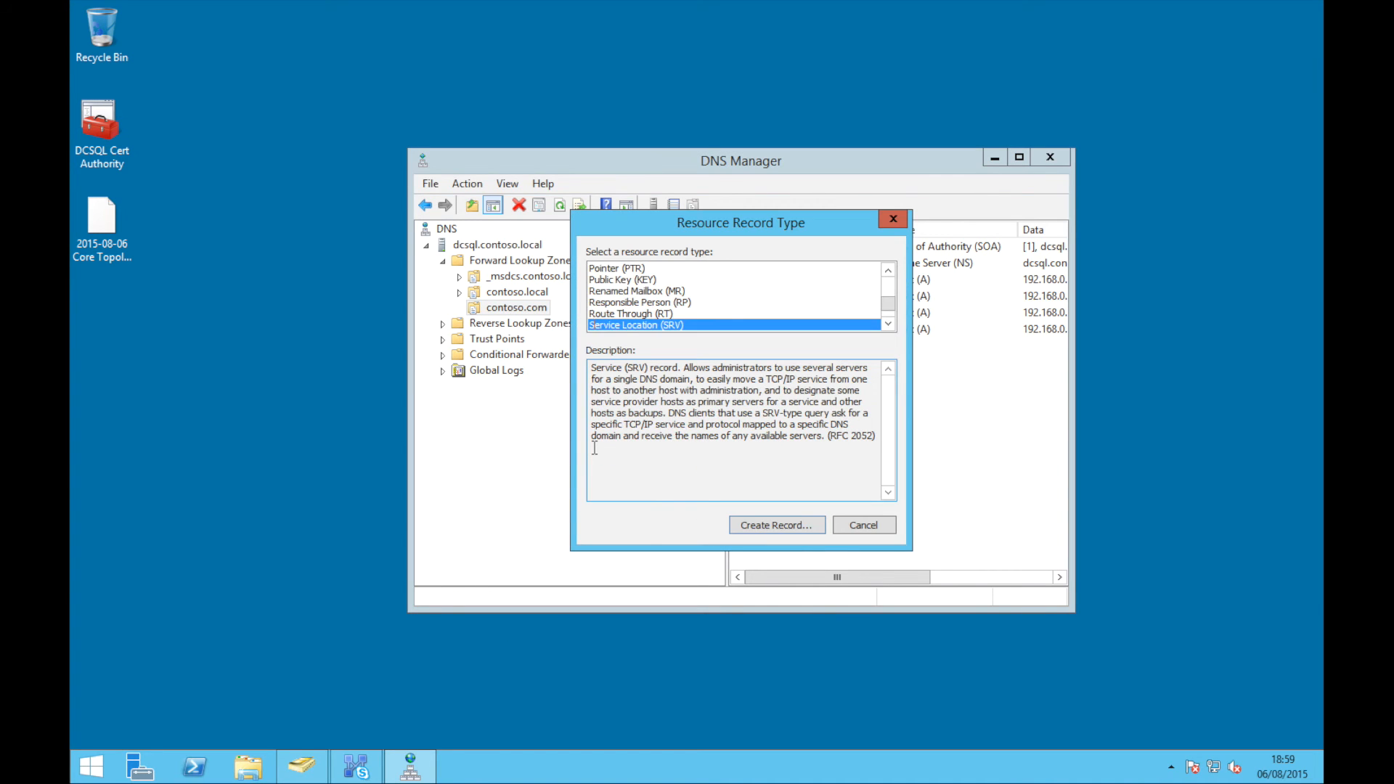
pyautogui.press('Return')
pyautogui.write('_sipint')
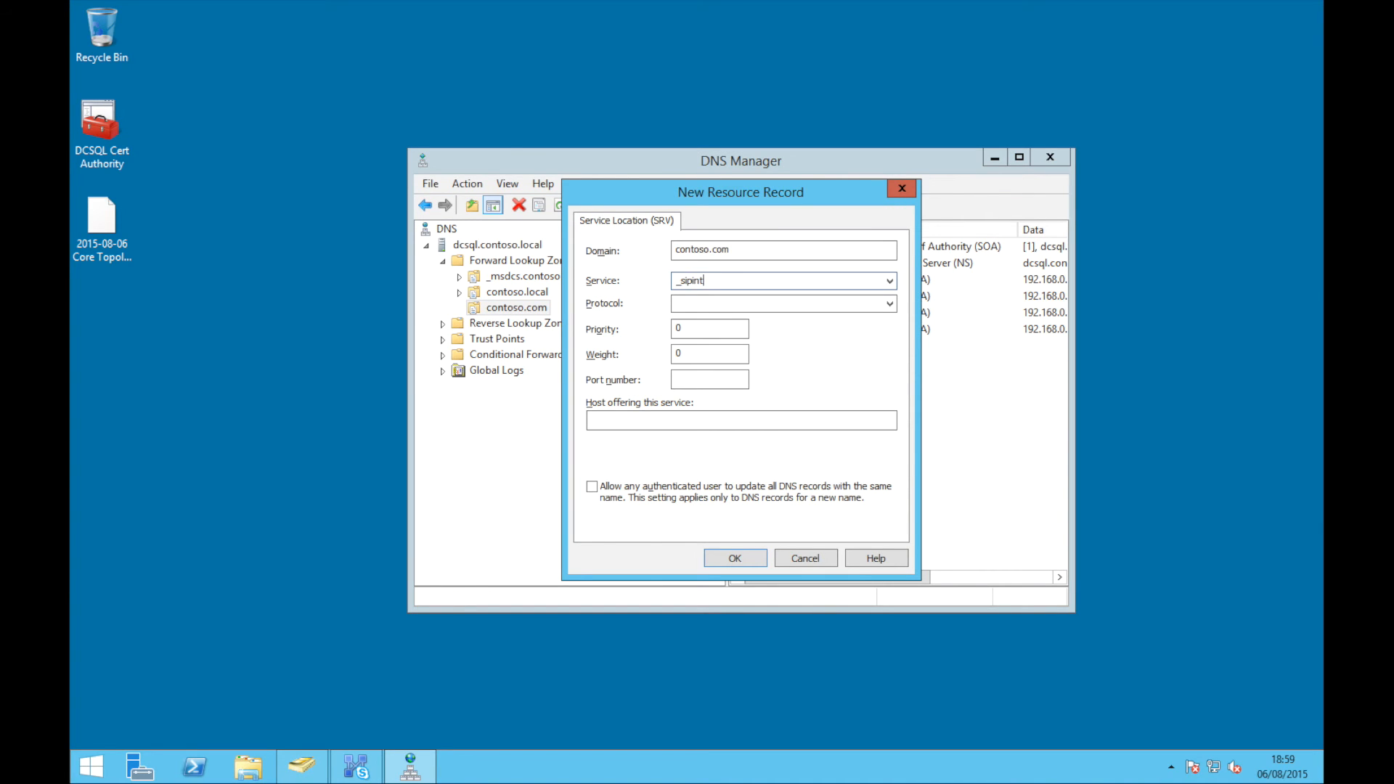
pyautogui.write('ernaltls')
pyautogui.press('Tab')
pyautogui.write('_tcp')
pyautogui.press('Tab')
pyautogui.press('Tab')
pyautogui.press('Tab')
pyautogui.write('5061')
pyautogui.press('Tab')
pyautogui.write('sip.')
pyautogui.write('oso.com')
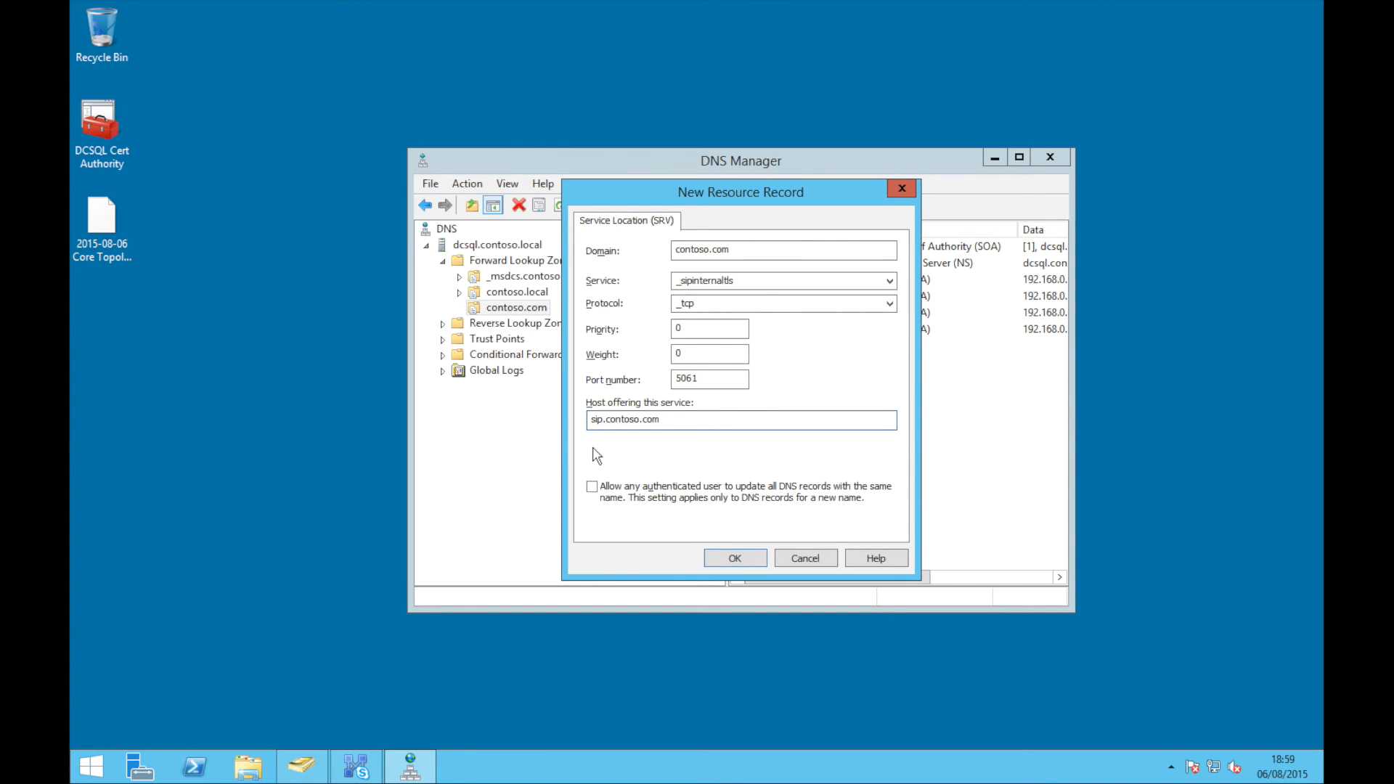
pyautogui.press('Return')
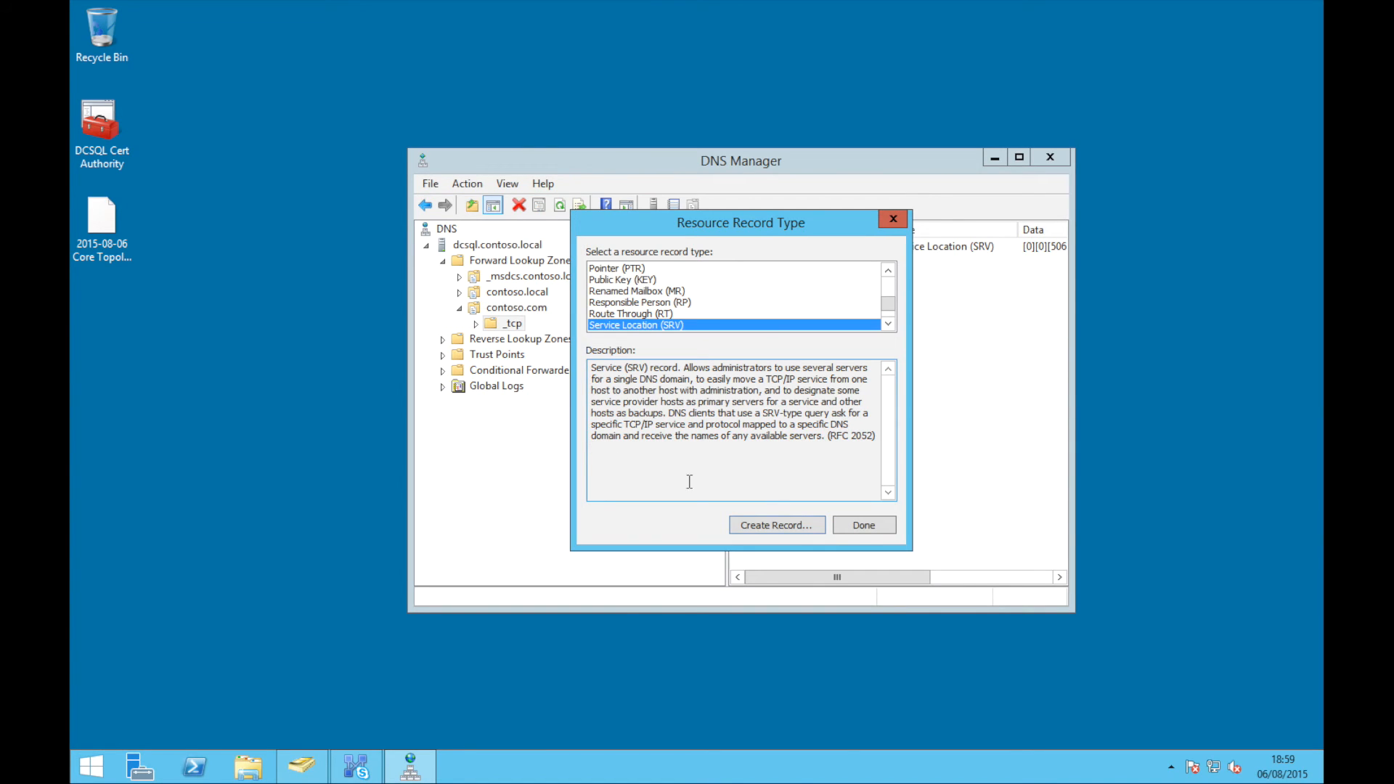
pyautogui.click(862, 525)
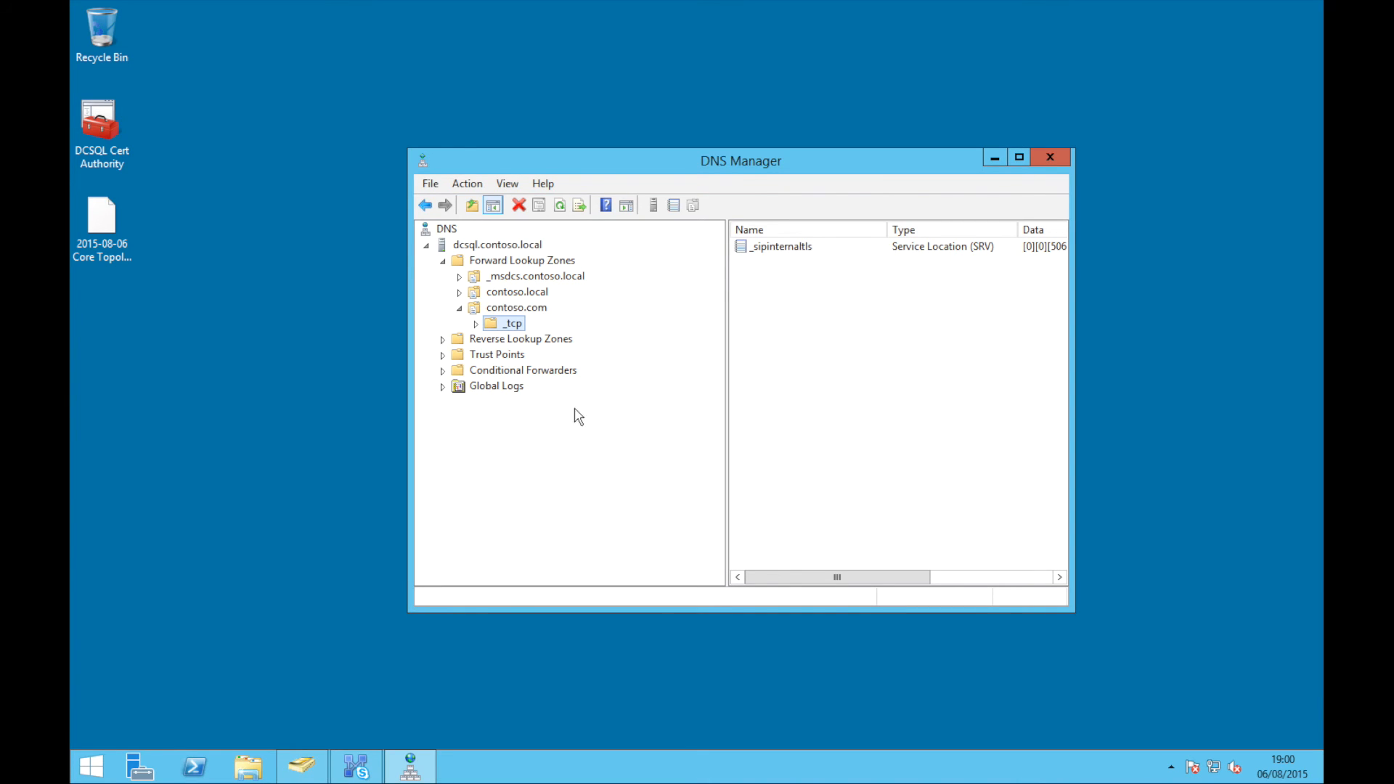
# Create a new primary forward lookup zone named contoso.co.uk
pyautogui.rightClick(545, 261)
pyautogui.click(568, 277)
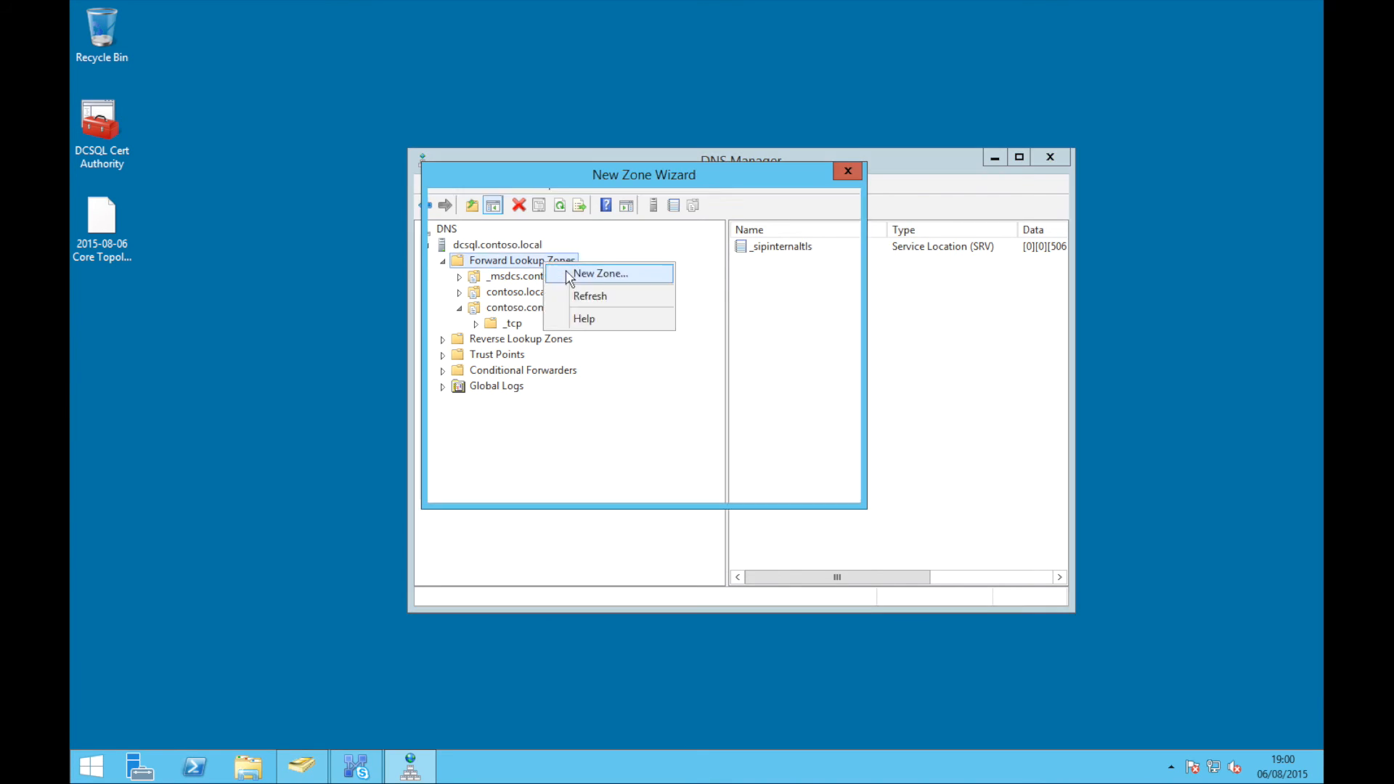
pyautogui.press('Return')
pyautogui.press('Return')
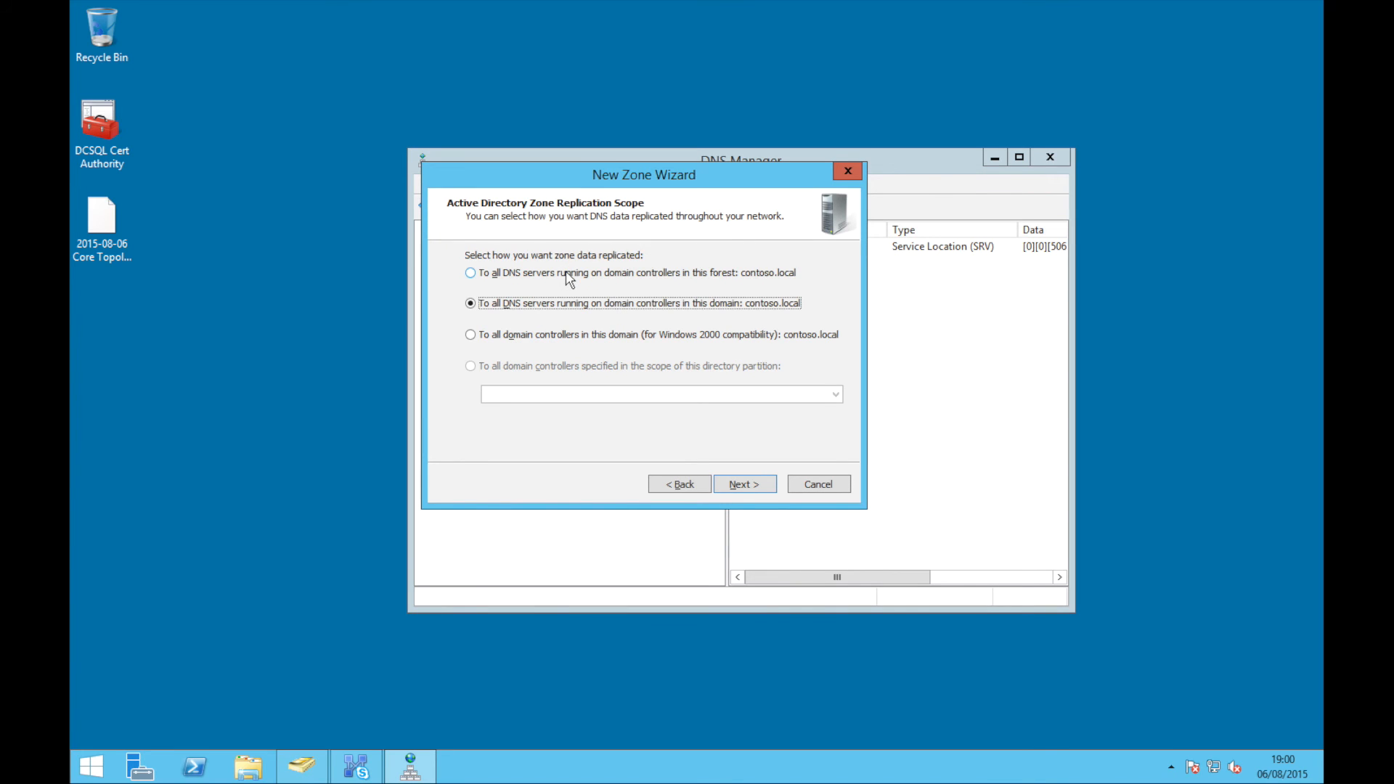
pyautogui.press('Return')
pyautogui.write('conto')
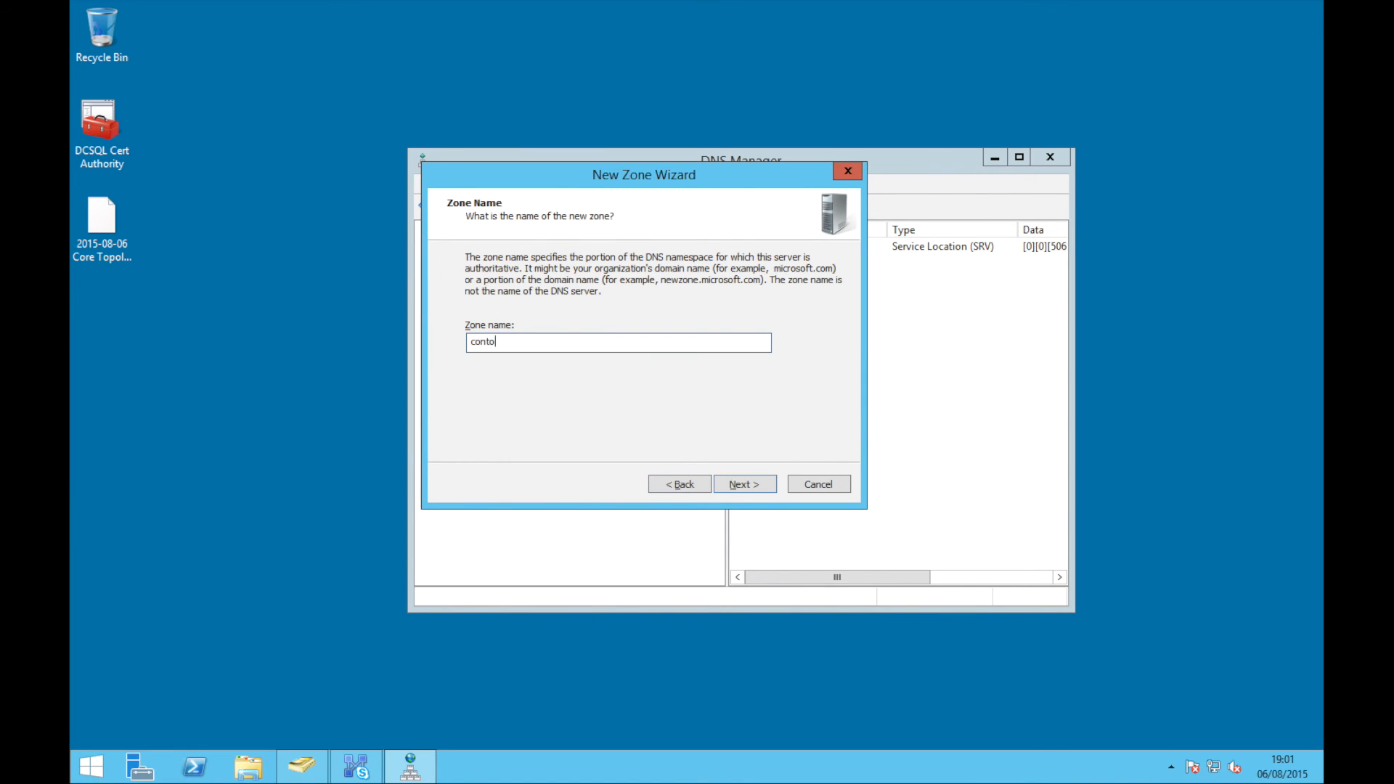
pyautogui.press('Return')
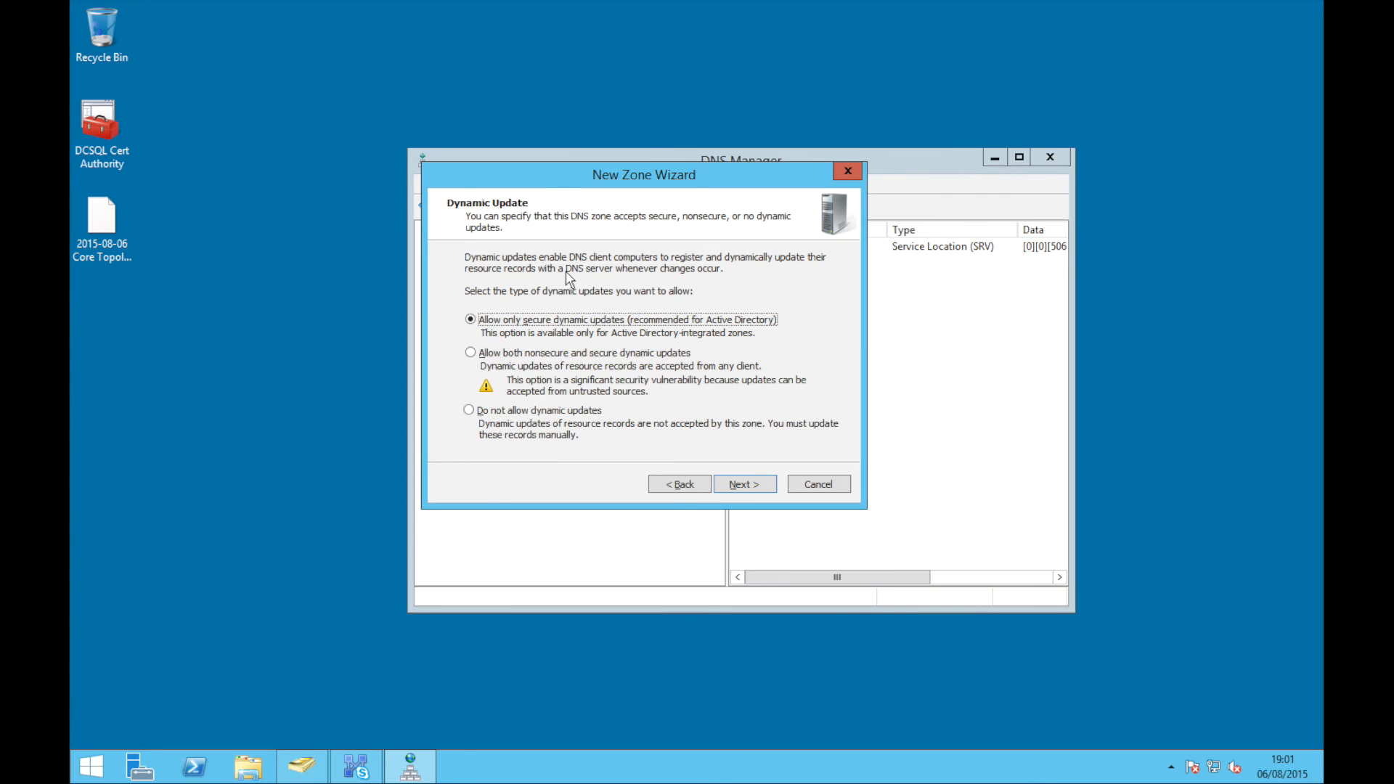
pyautogui.press('Return')
pyautogui.press('Return')
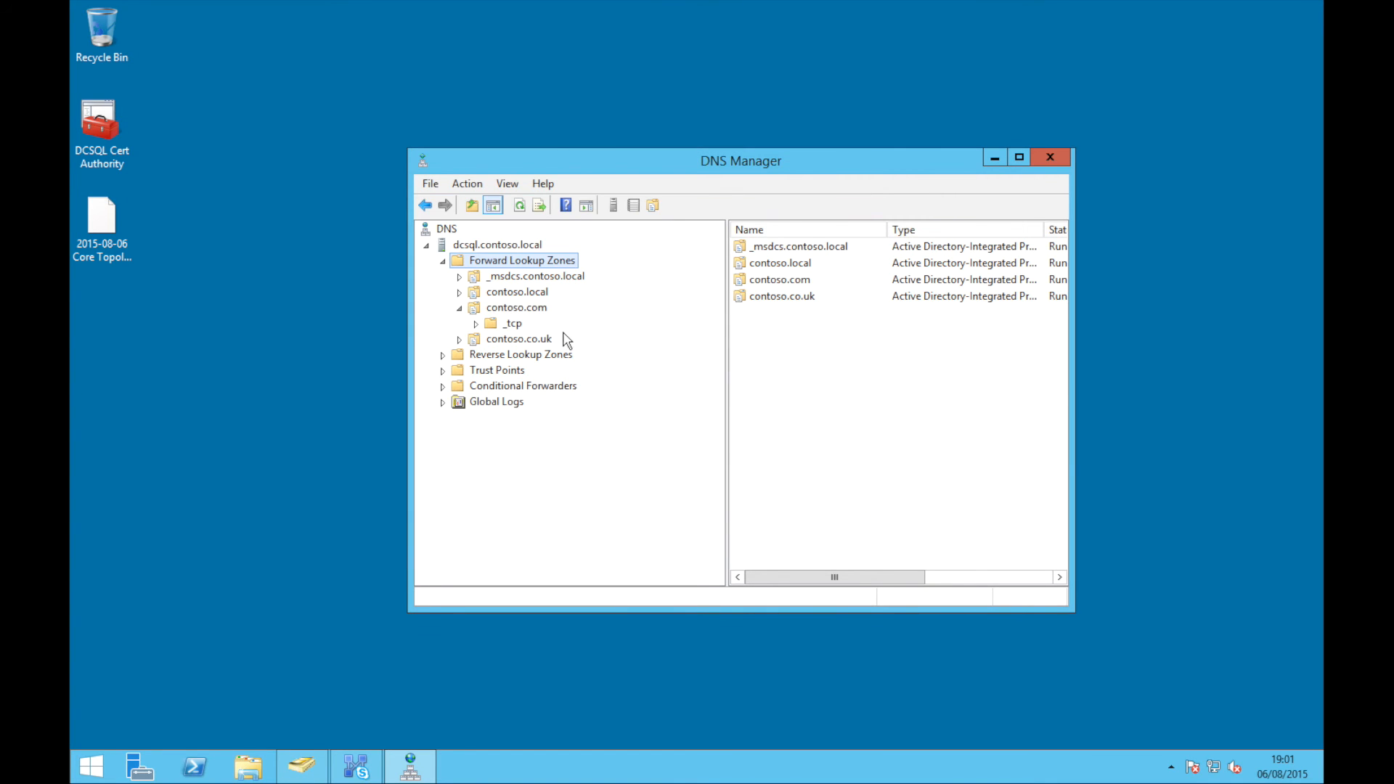
# Add host records sip (192.168.0.10) and dialin (192.168.0.11) to contoso.co.uk
pyautogui.click(546, 342)
pyautogui.rightClick(545, 343)
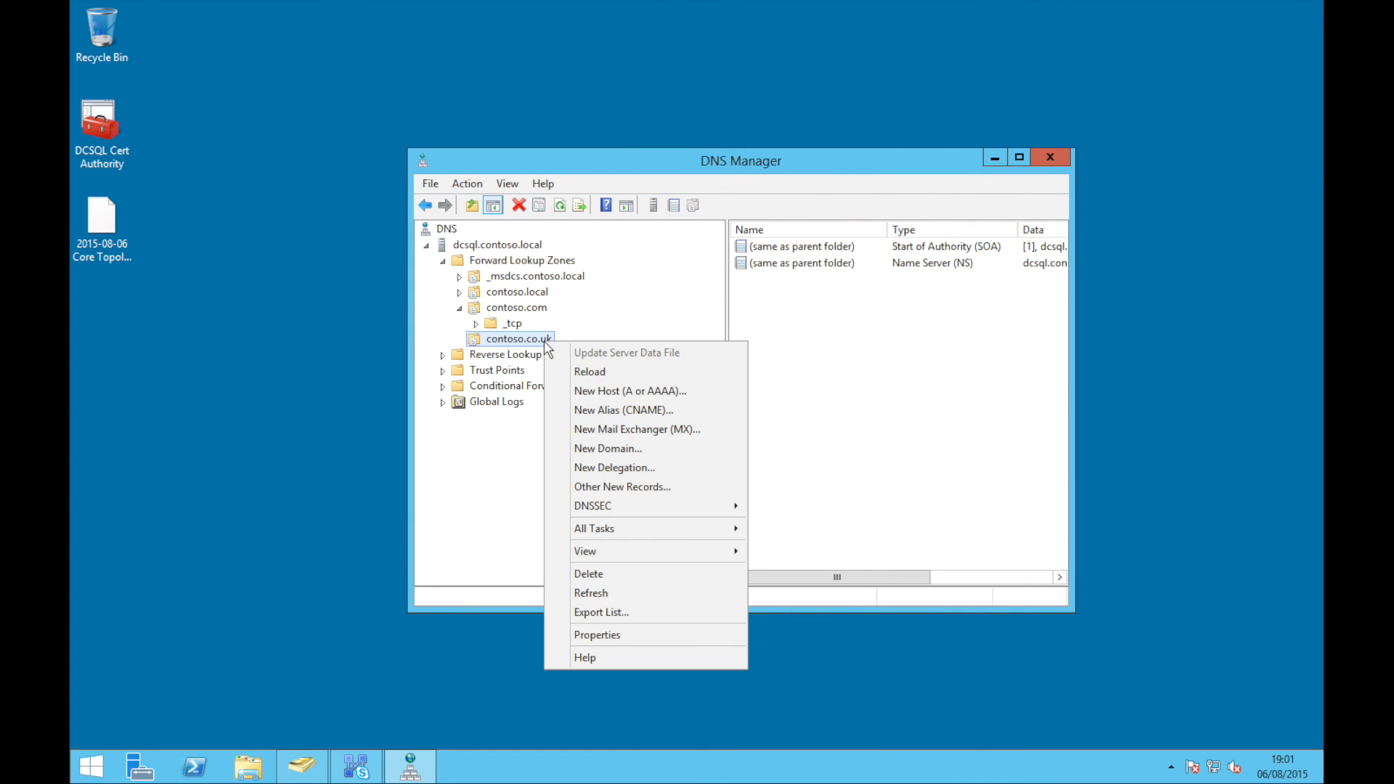
pyautogui.click(616, 394)
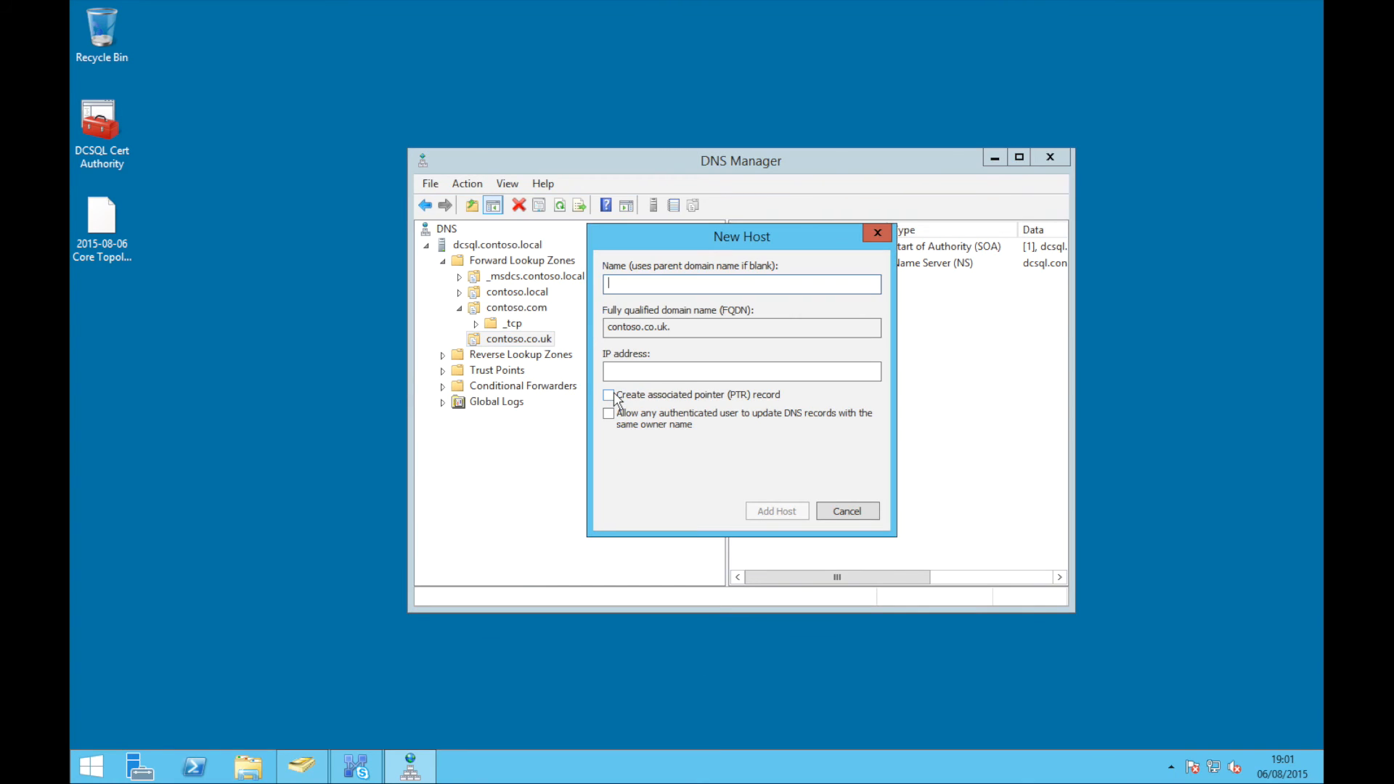
pyautogui.write('sip')
pyautogui.press('Tab')
pyautogui.press('Tab')
pyautogui.write('192.168.0.10')
pyautogui.press('Return')
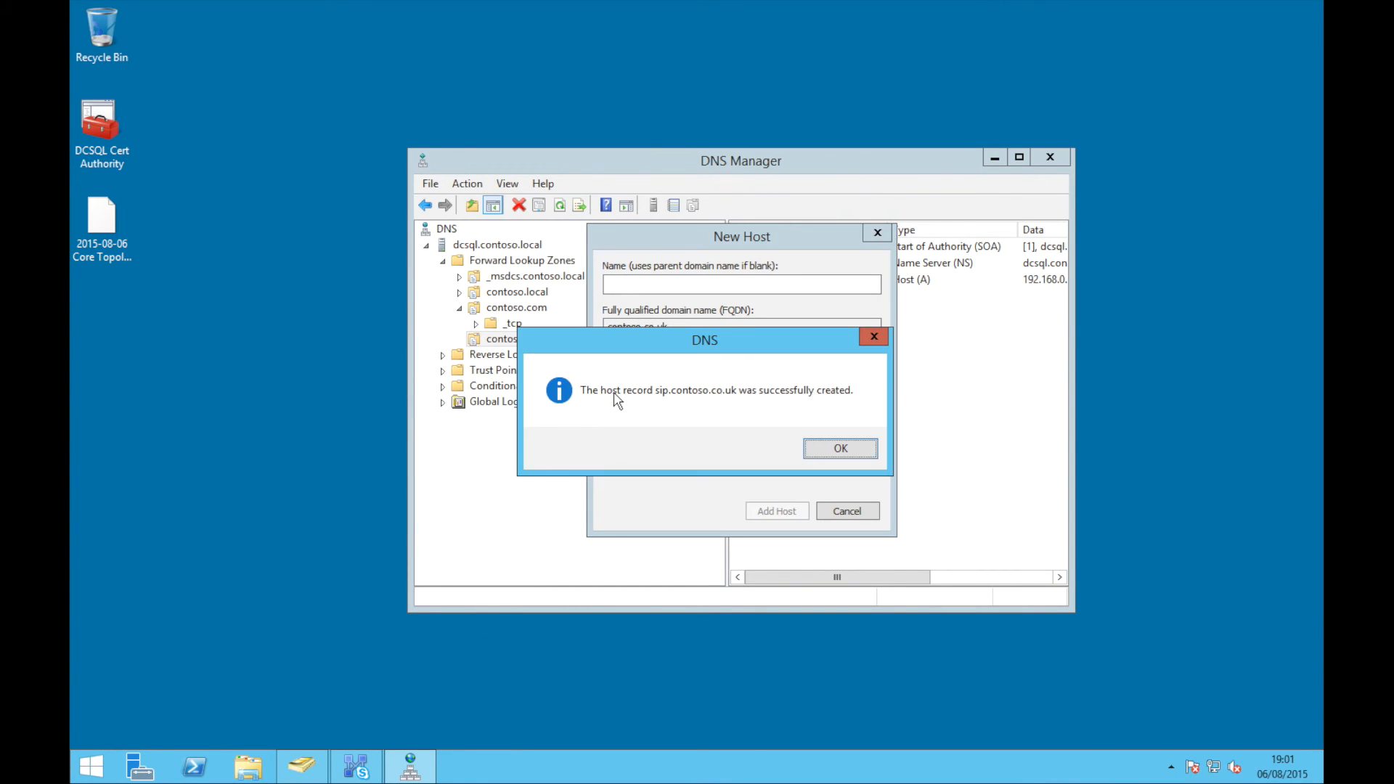
pyautogui.press('Return')
pyautogui.write('dialin')
pyautogui.press('Tab')
# Add the meet and lyncdiscoverinternal host records to contoso.co.uk
pyautogui.press('Tab')
pyautogui.write('192.168.0.11')
pyautogui.press('Return')
pyautogui.press('Return')
pyautogui.write('meet')
pyautogui.press('Tab')
pyautogui.press('Tab')
pyautogui.write('192.168.0.11')
pyautogui.press('Return')
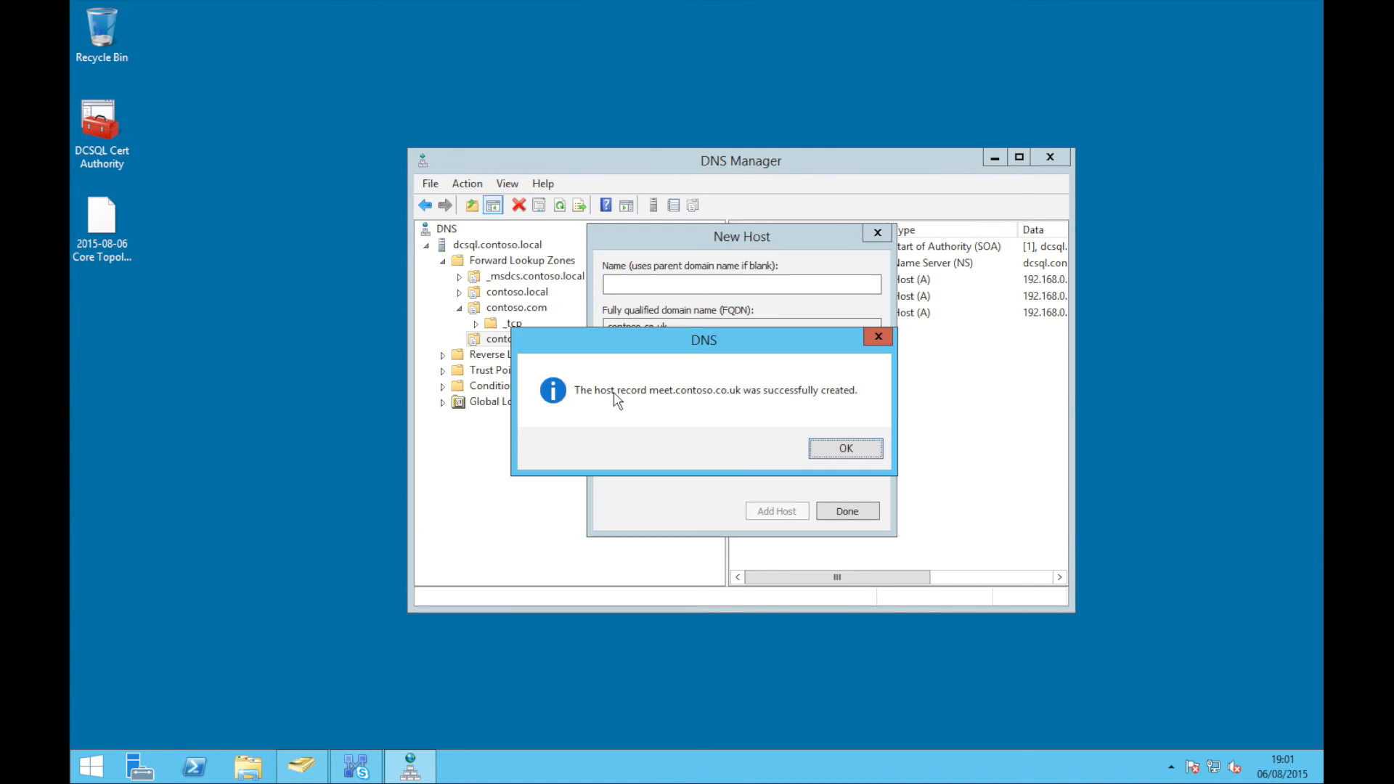
pyautogui.press('Return')
pyautogui.write('lyncdis')
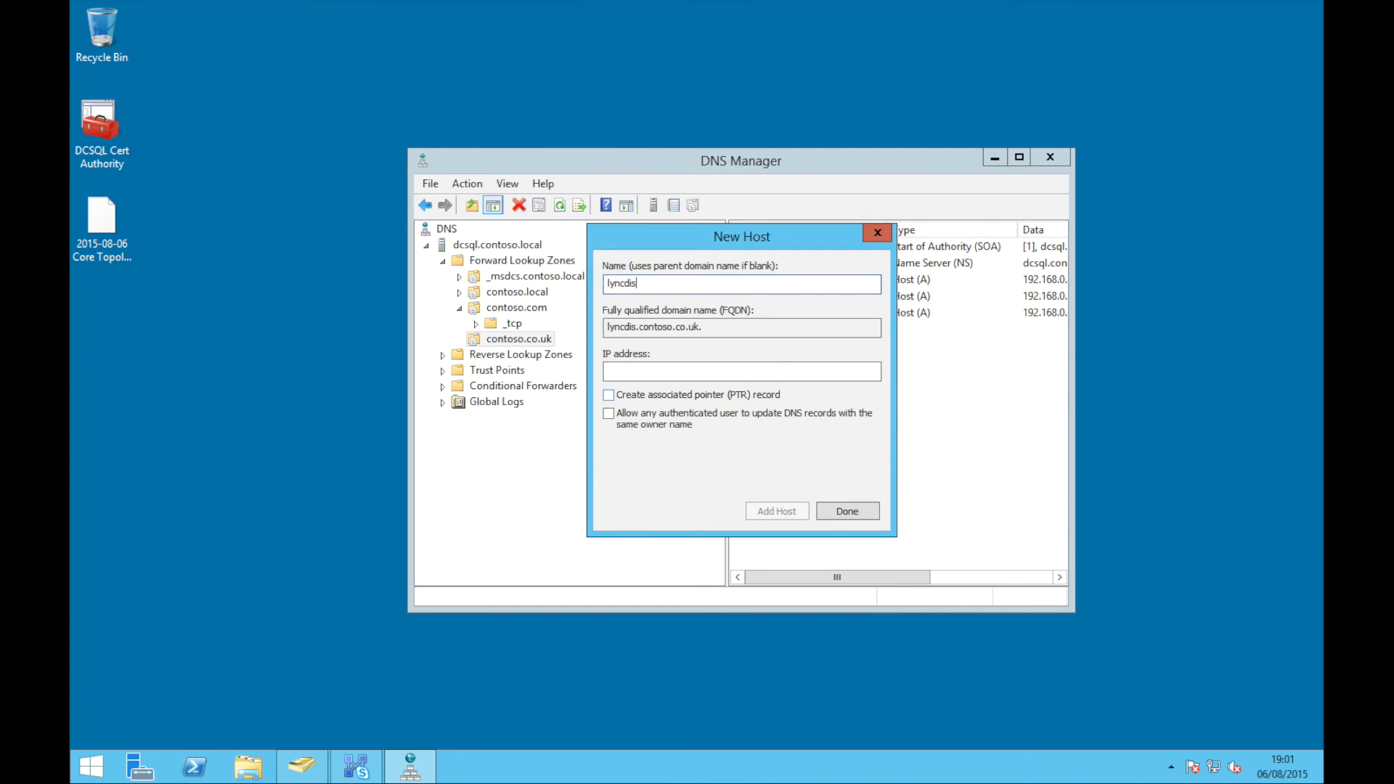
pyautogui.write('coverinternal.doc.u')
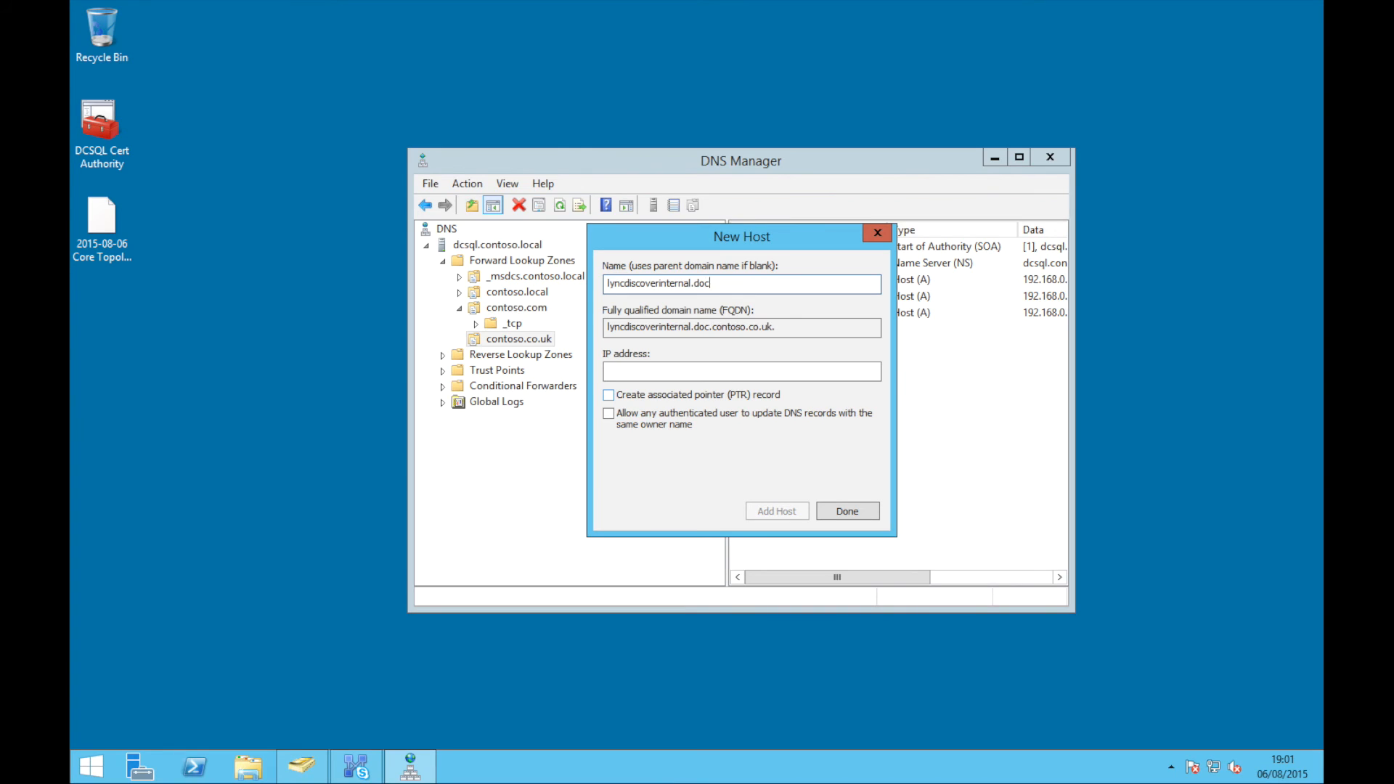
pyautogui.press('BackSpace')
pyautogui.press('BackSpace')
pyautogui.press('BackSpace')
pyautogui.press('BackSpace')
pyautogui.press('BackSpace')
pyautogui.press('BackSpace')
pyautogui.write('192.168.0.1')
pyautogui.press('Return')
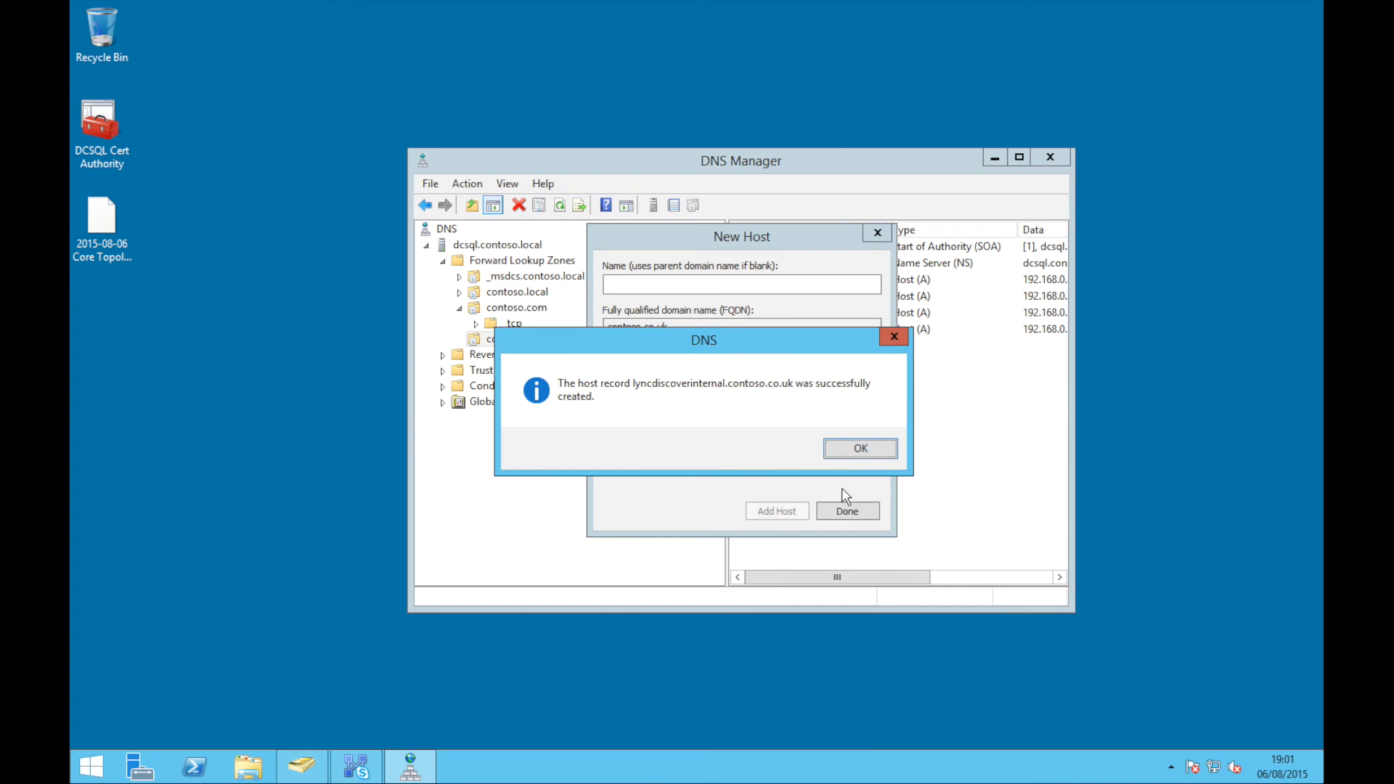
pyautogui.click(860, 447)
pyautogui.click(847, 511)
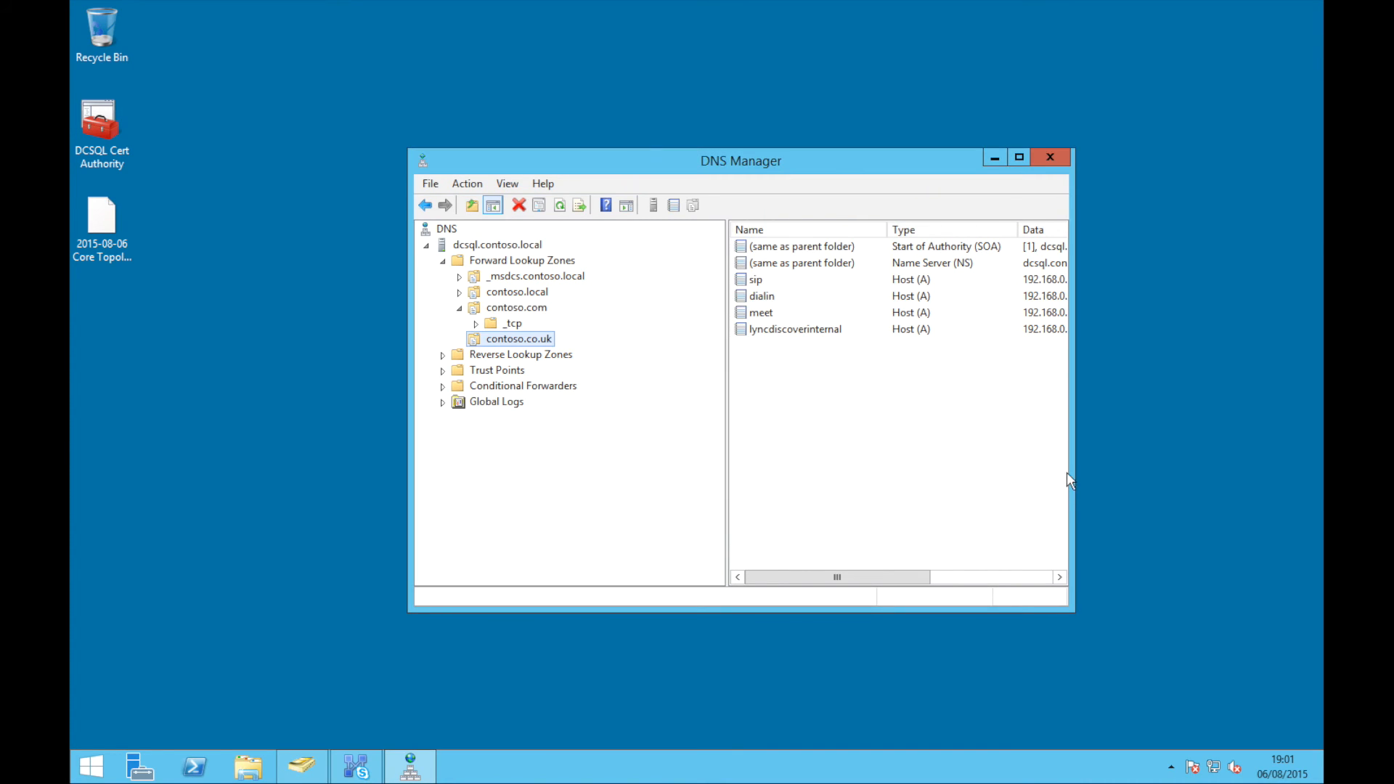
# Correct the meet and lyncdiscoverinternal record addresses to 192.168.0.101
pyautogui.moveTo(1075, 472); pyautogui.dragTo(1267, 472)
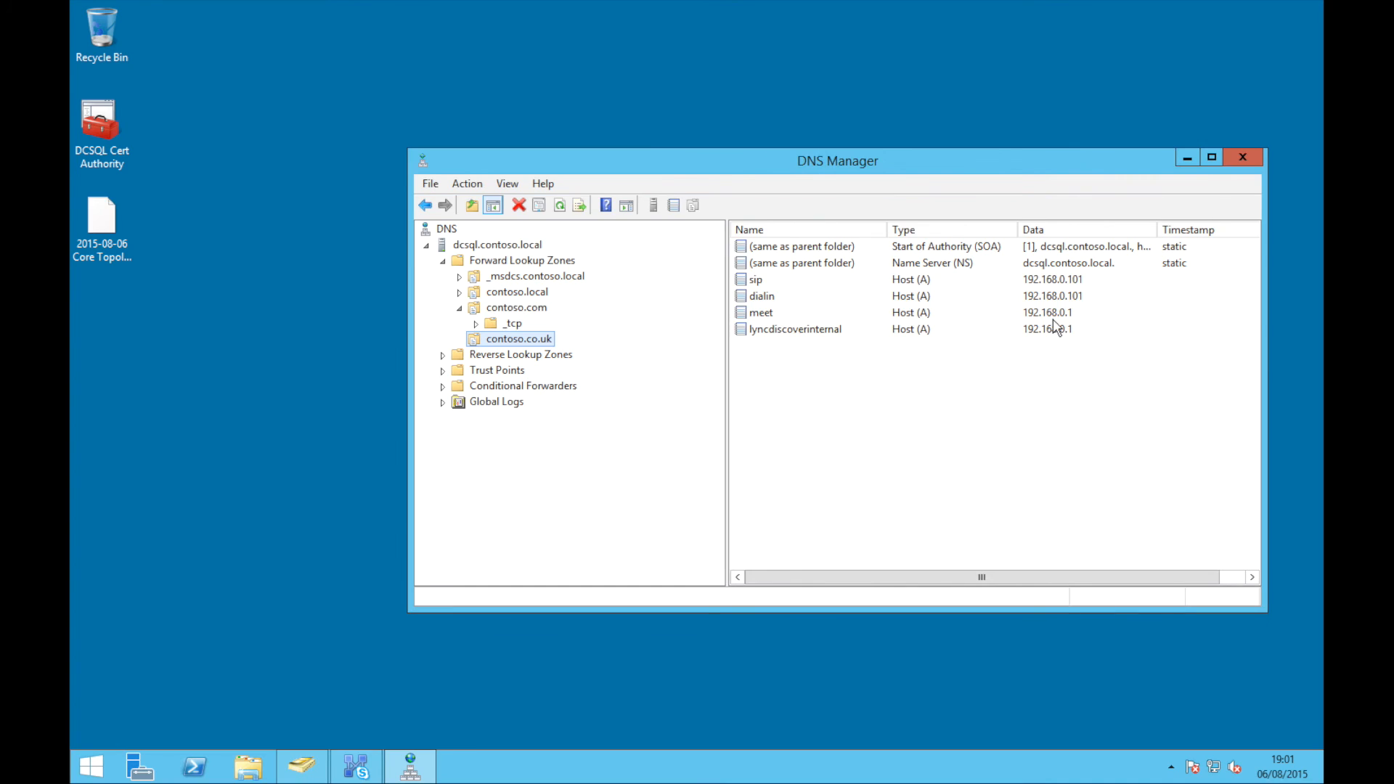
pyautogui.doubleClick(1053, 314)
pyautogui.click(815, 352)
pyautogui.write('01')
pyautogui.press('Return')
pyautogui.click(822, 331)
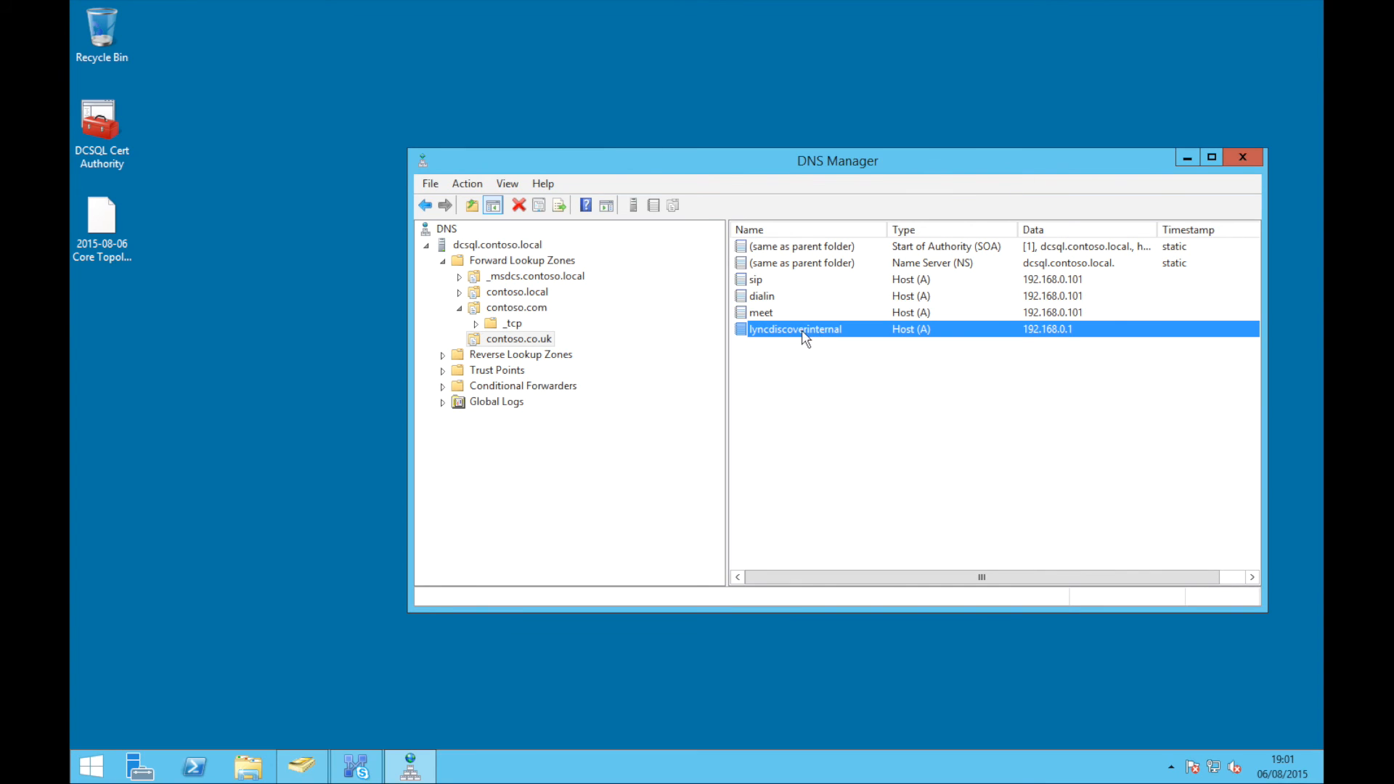
pyautogui.doubleClick(803, 332)
pyautogui.click(782, 351)
pyautogui.write('01')
pyautogui.press('Return')
# Add a _sipinternaltls SRV record on port 5061 for sip.contoso.co.uk and close DNS Manager
pyautogui.rightClick(521, 339)
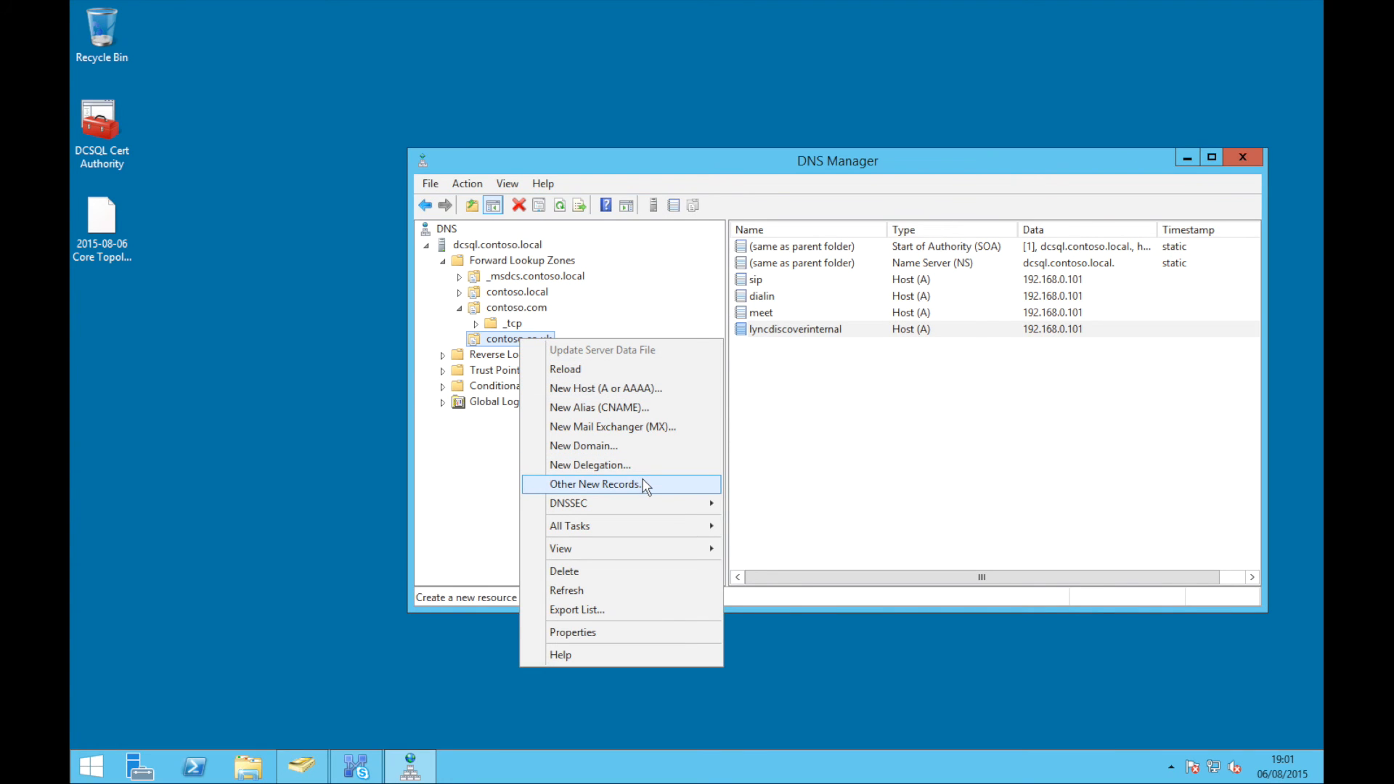
pyautogui.click(642, 484)
pyautogui.press('s')
pyautogui.press('Return')
pyautogui.write('_sipinternaltls')
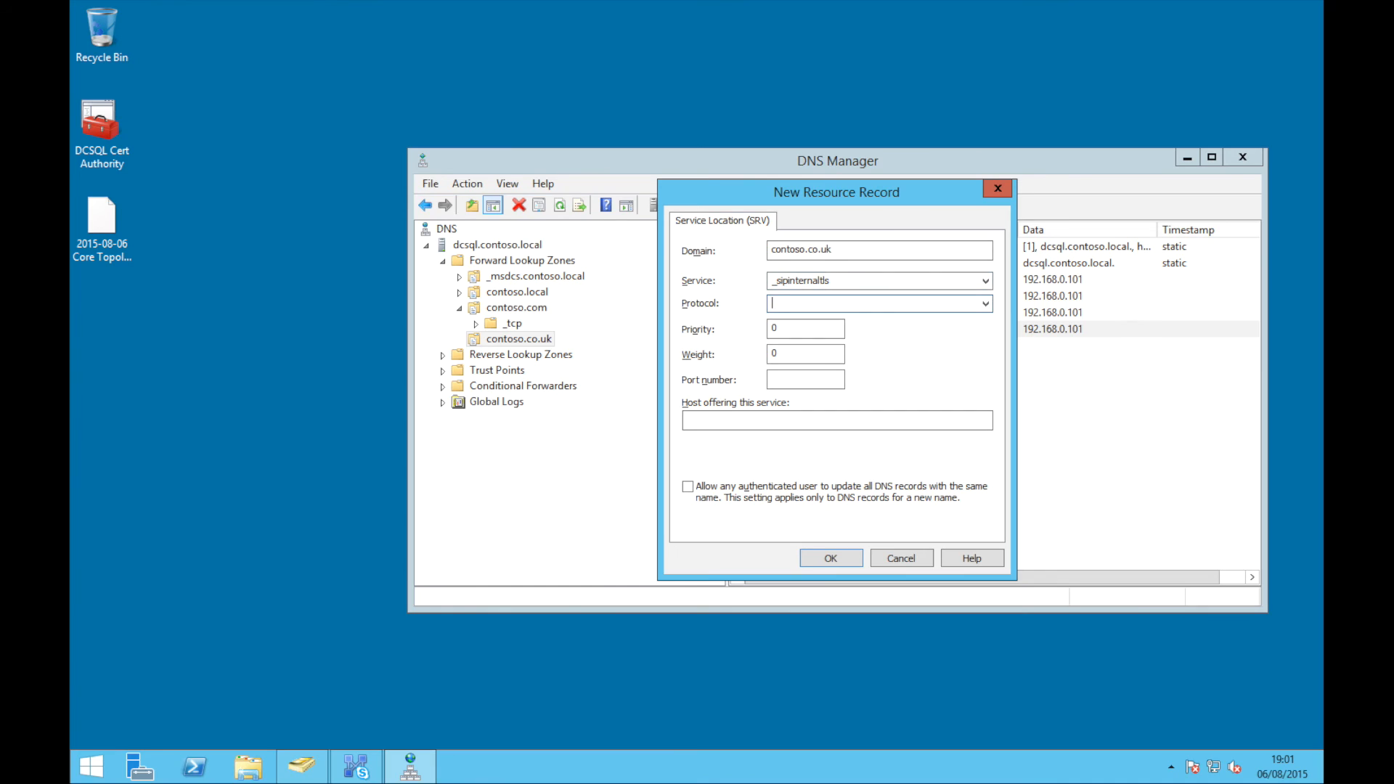
pyautogui.press('Tab')
pyautogui.press('Tab')
pyautogui.press('Tab')
pyautogui.write('50')
pyautogui.press('Tab')
pyautogui.write('sip.contoso.co.uk')
pyautogui.press('Return')
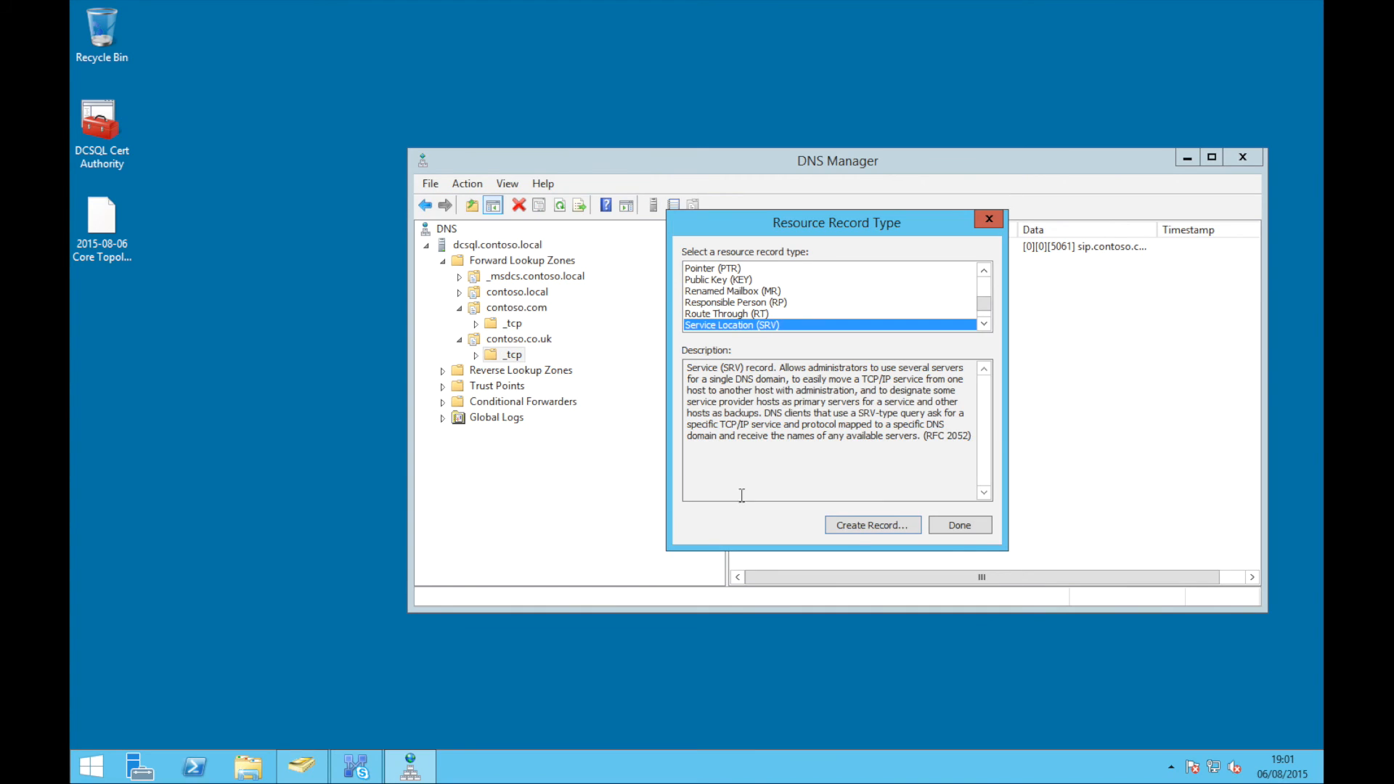
pyautogui.click(959, 525)
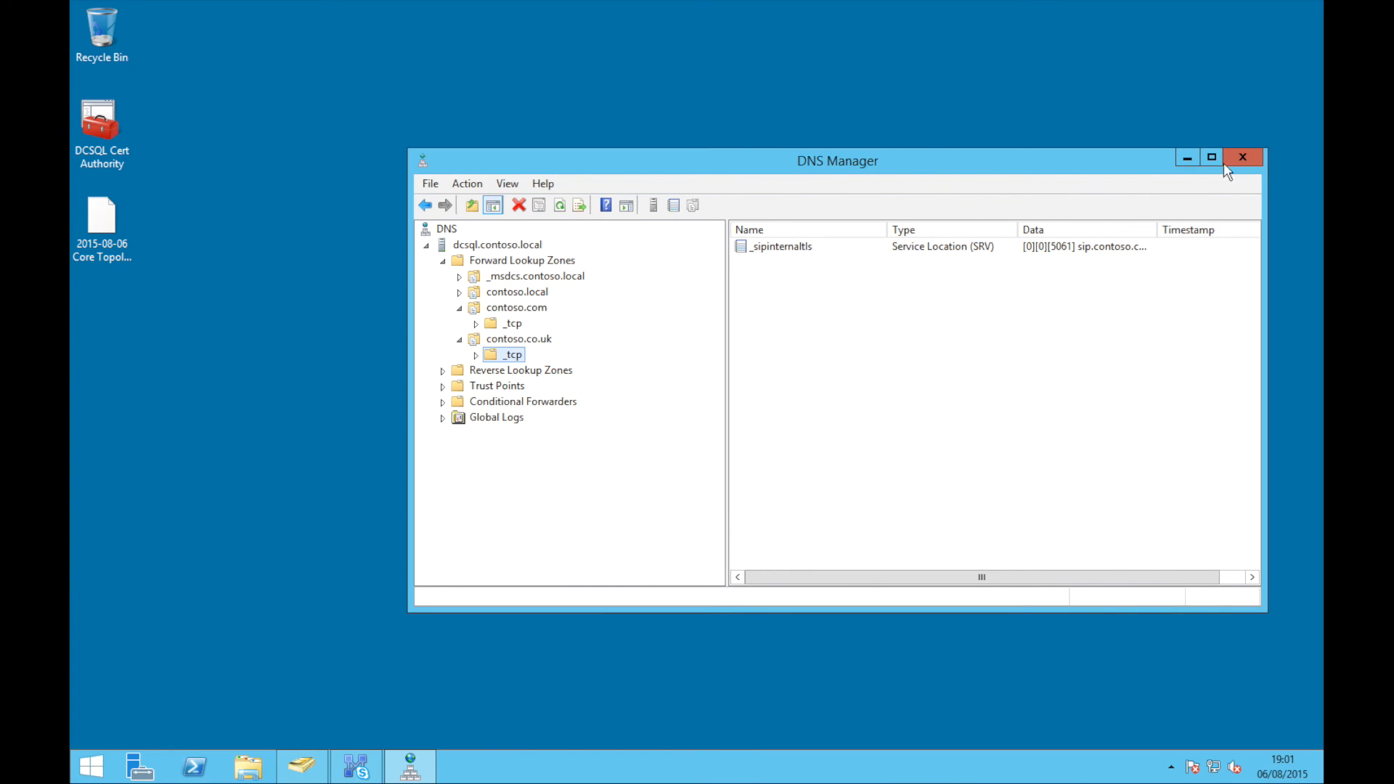
pyautogui.click(1251, 166)
# Launch the Skype for Business Server Control Panel, sign in with the administrator account password, and open Users
pyautogui.press('super')
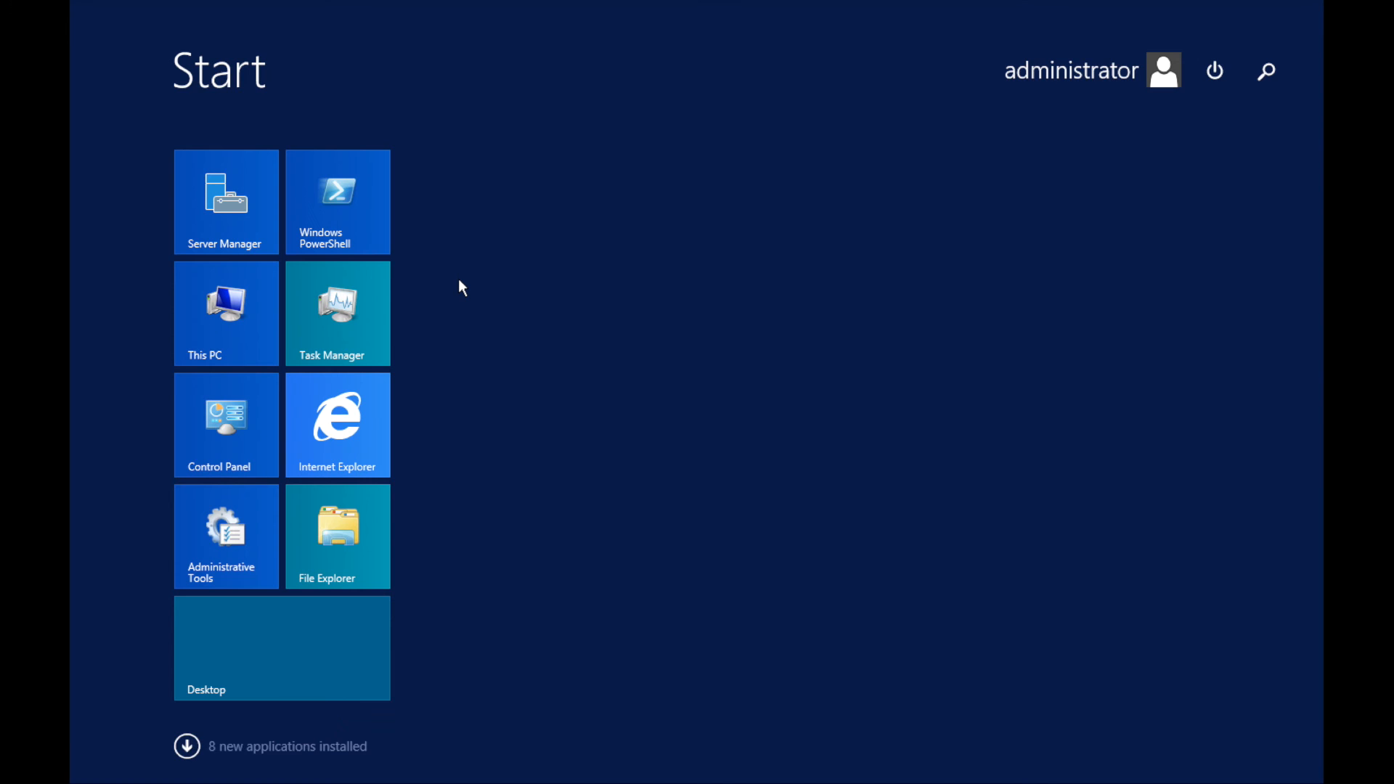
pyautogui.write('sky')
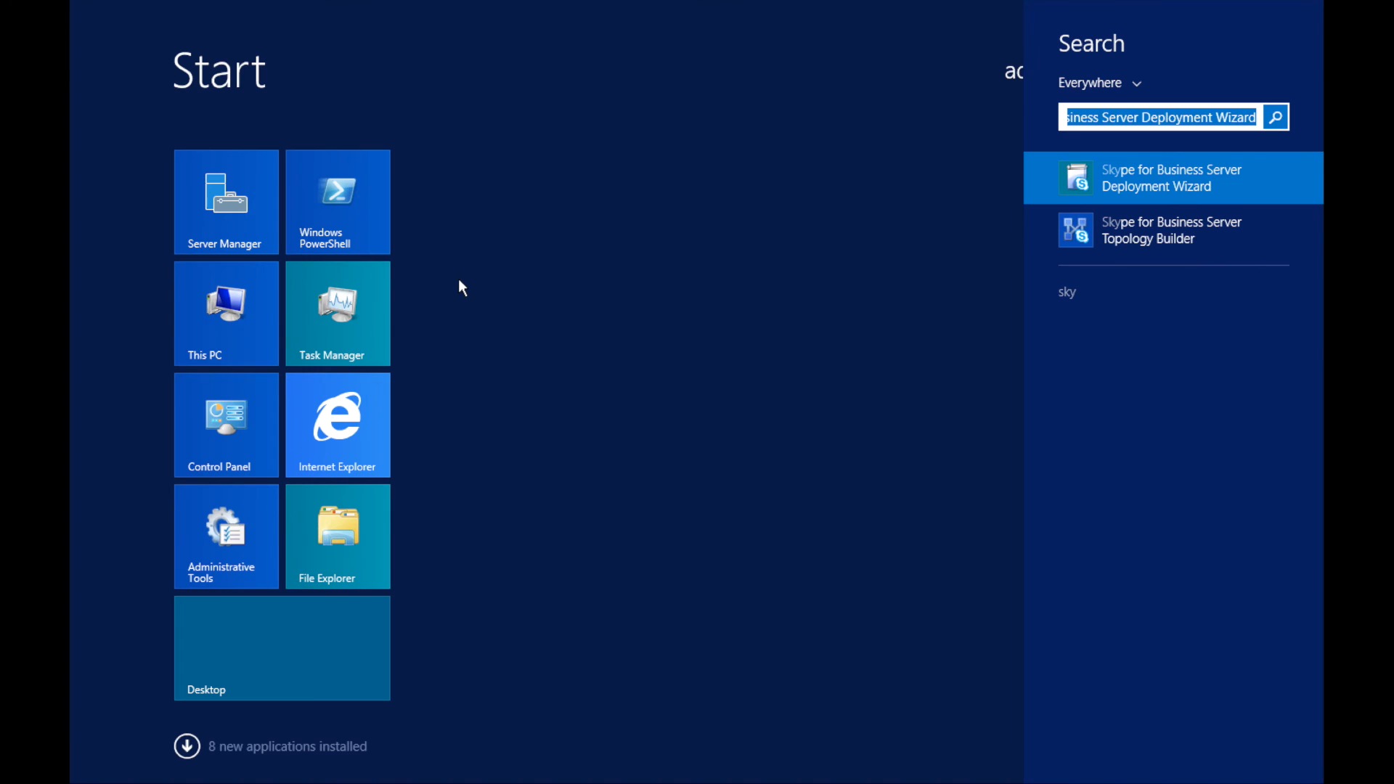
pyautogui.write('control')
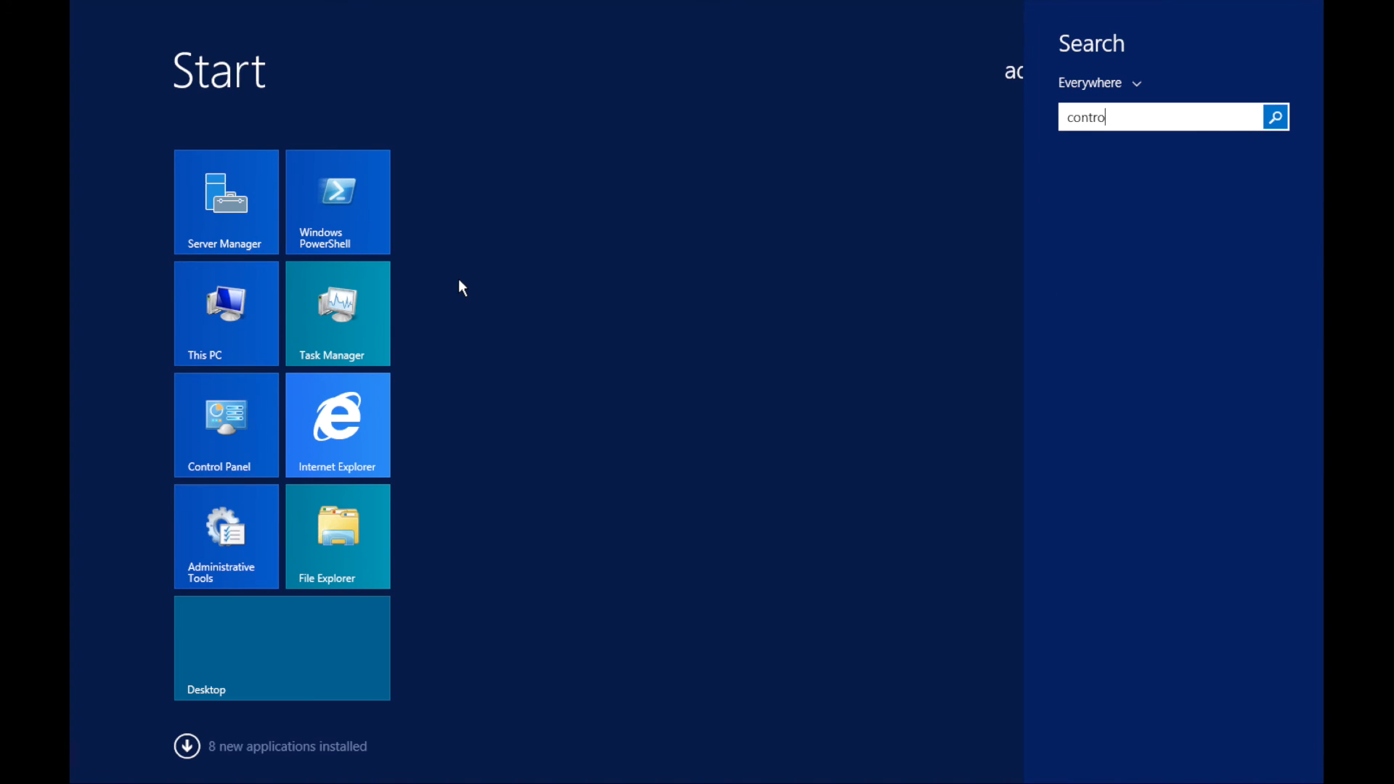
pyautogui.press('Down')
pyautogui.press('Down')
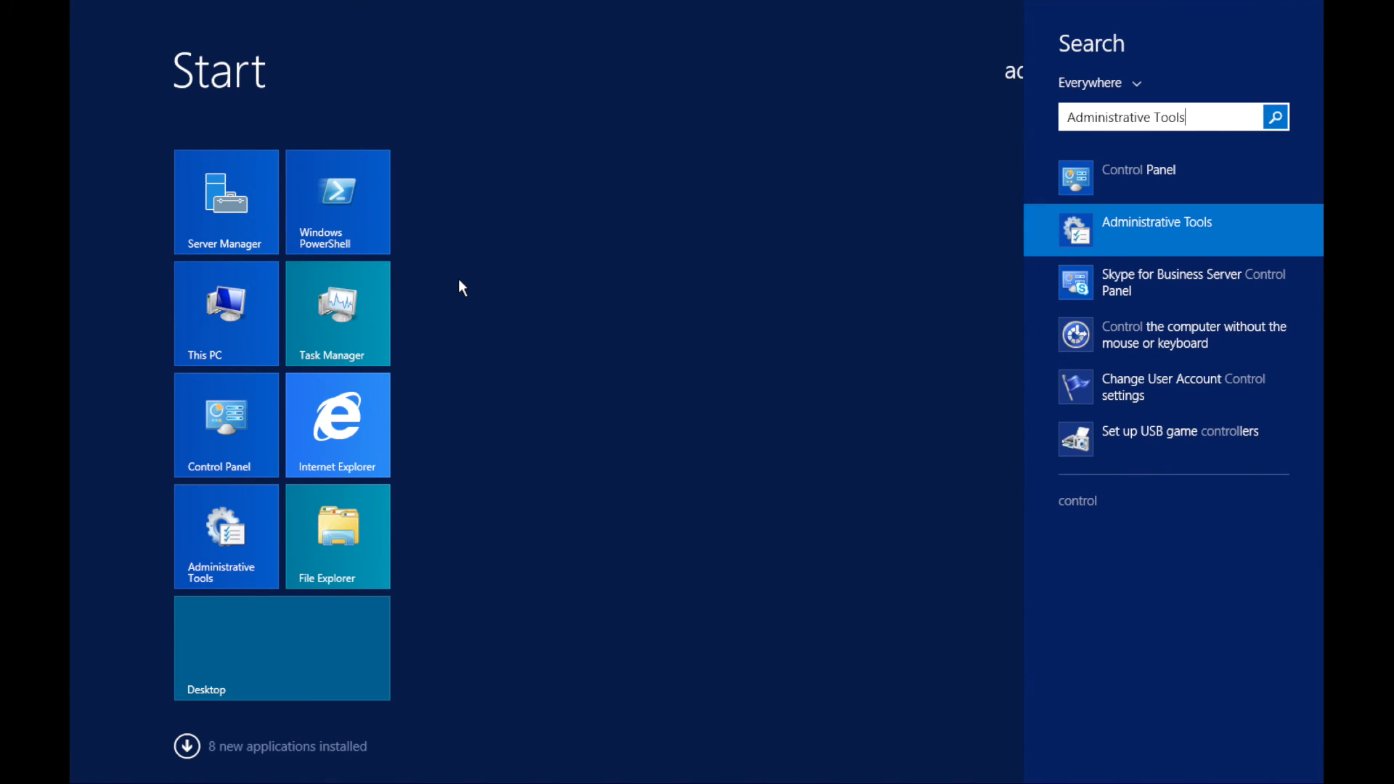
pyautogui.press('Return')
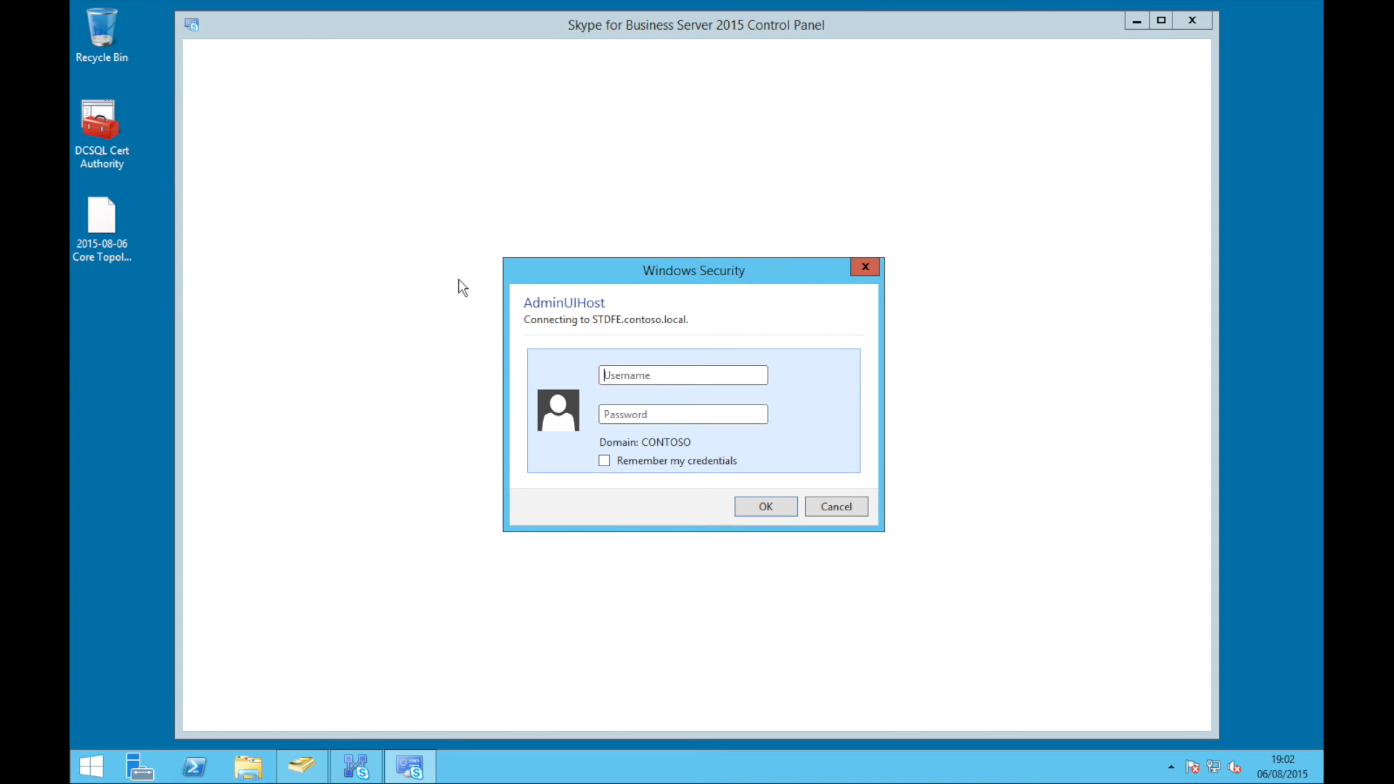
pyautogui.write('administrator')
pyautogui.press('Tab')
pyautogui.write('Pass@word1')
pyautogui.press('Return')
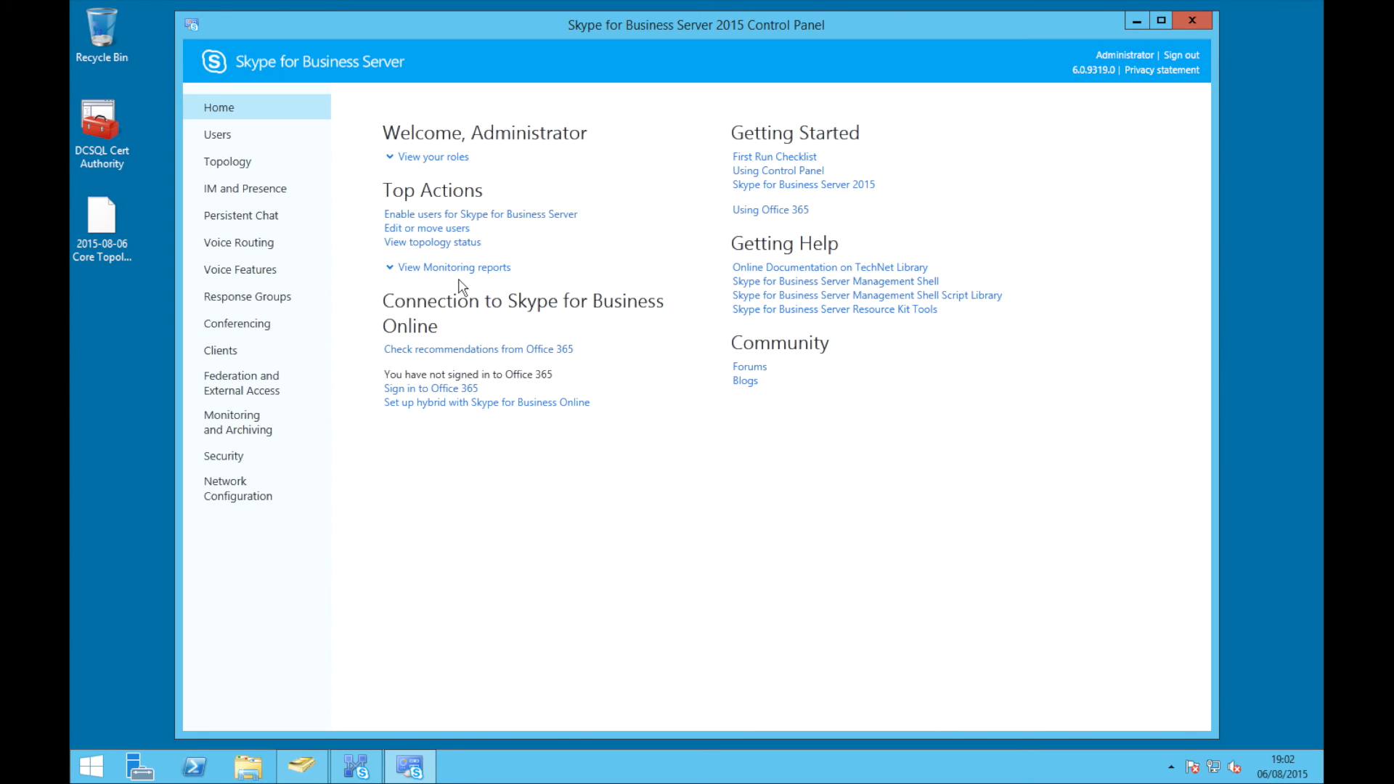
pyautogui.click(217, 145)
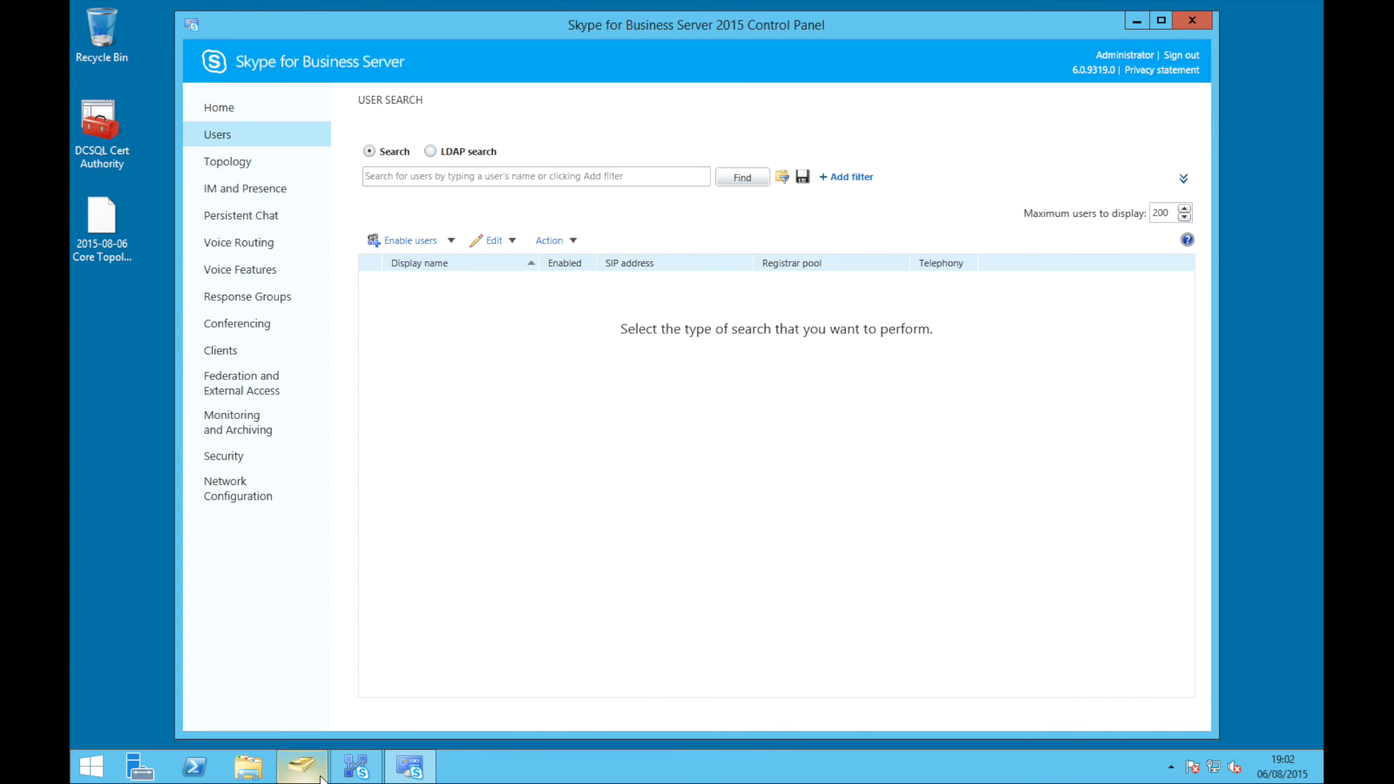
# Start a new user in Corp's Users container and enter the user's name and logon name
pyautogui.click(325, 701)
pyautogui.doubleClick(396, 245)
pyautogui.click(405, 302)
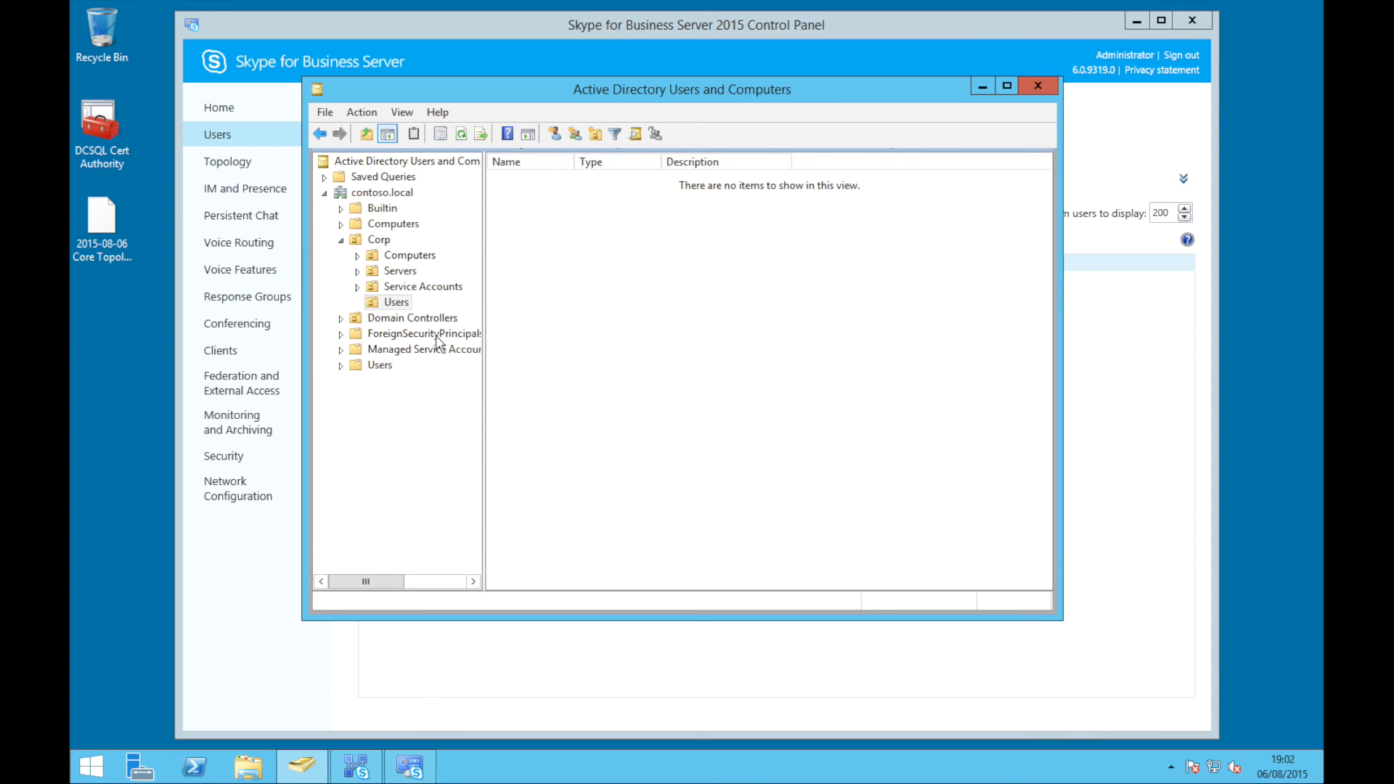
pyautogui.rightClick(404, 304)
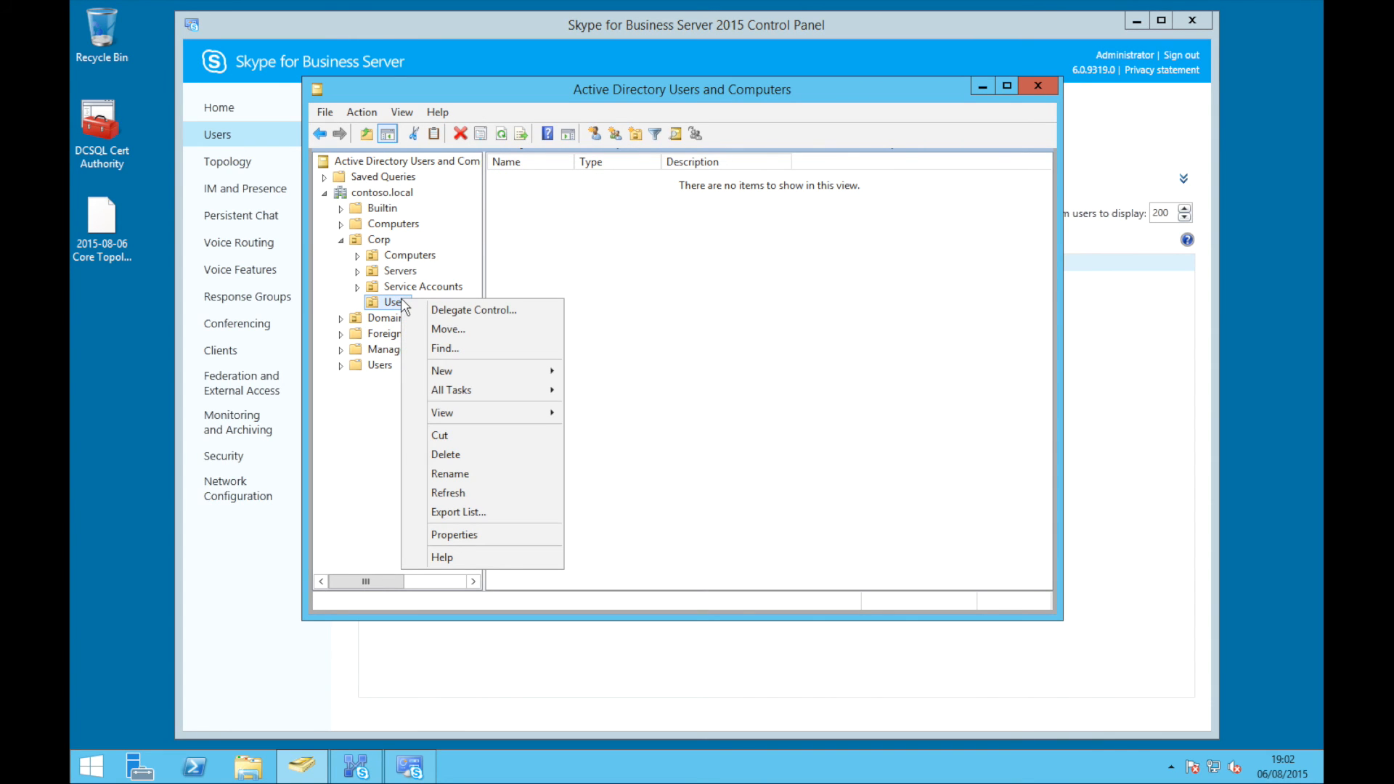
pyautogui.moveTo(450, 373)
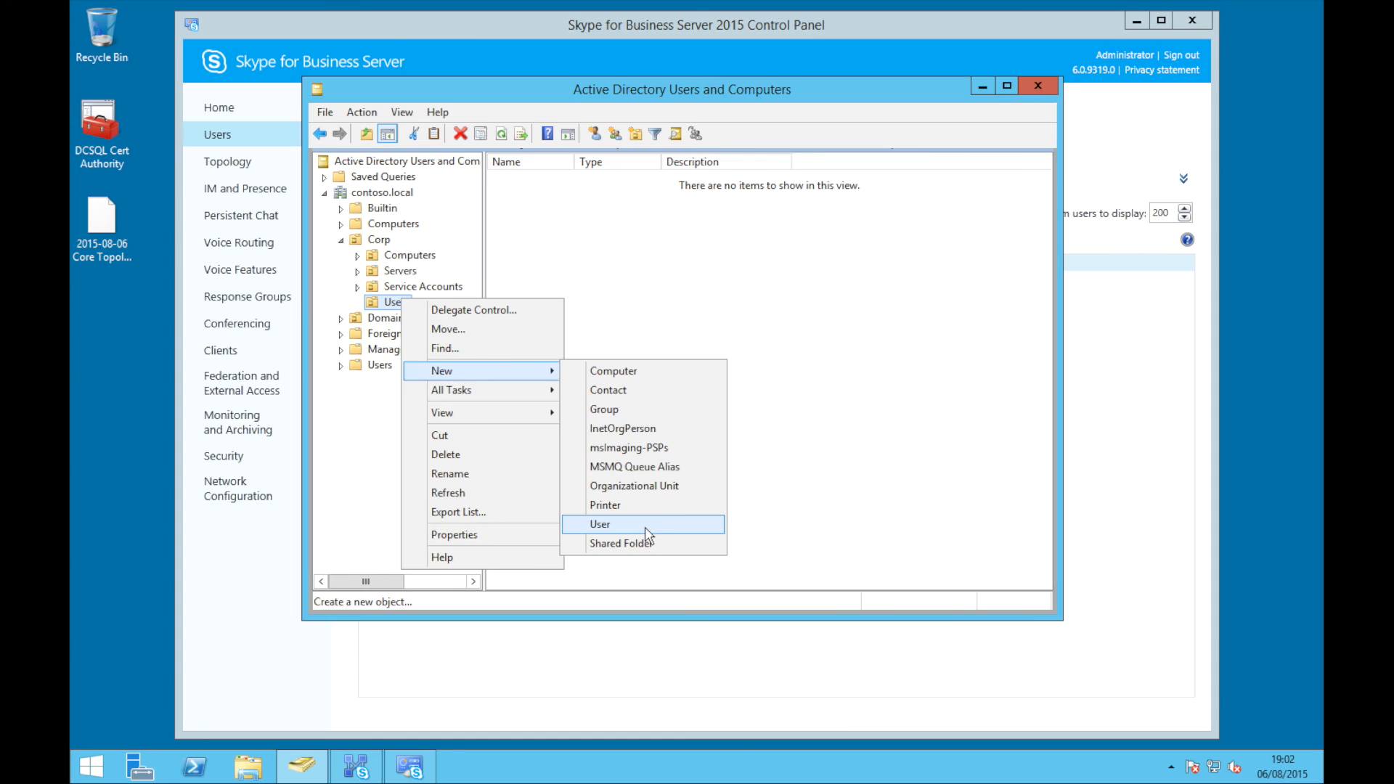
pyautogui.click(653, 529)
pyautogui.write('De')
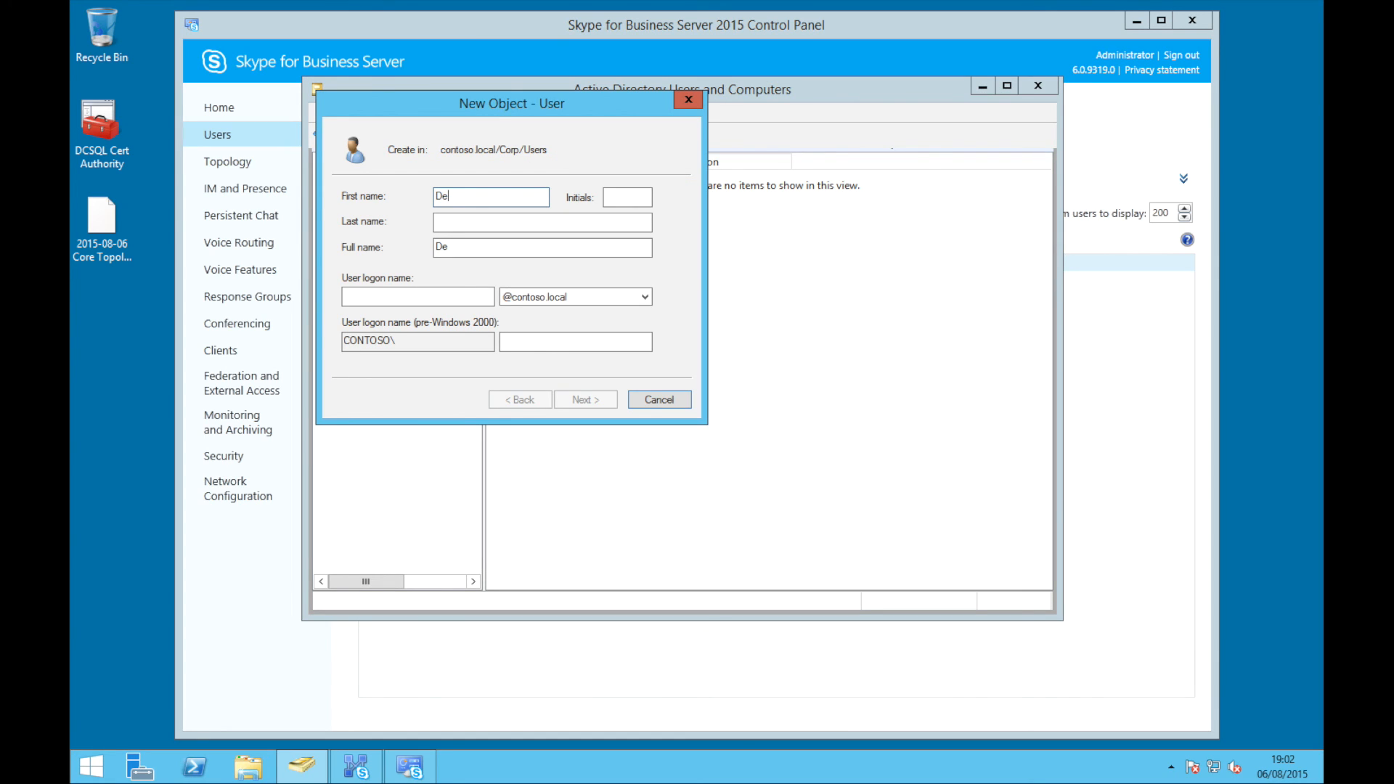
pyautogui.write('rek Trotter')
pyautogui.press('Tab')
pyautogui.press('Tab')
pyautogui.write('De')
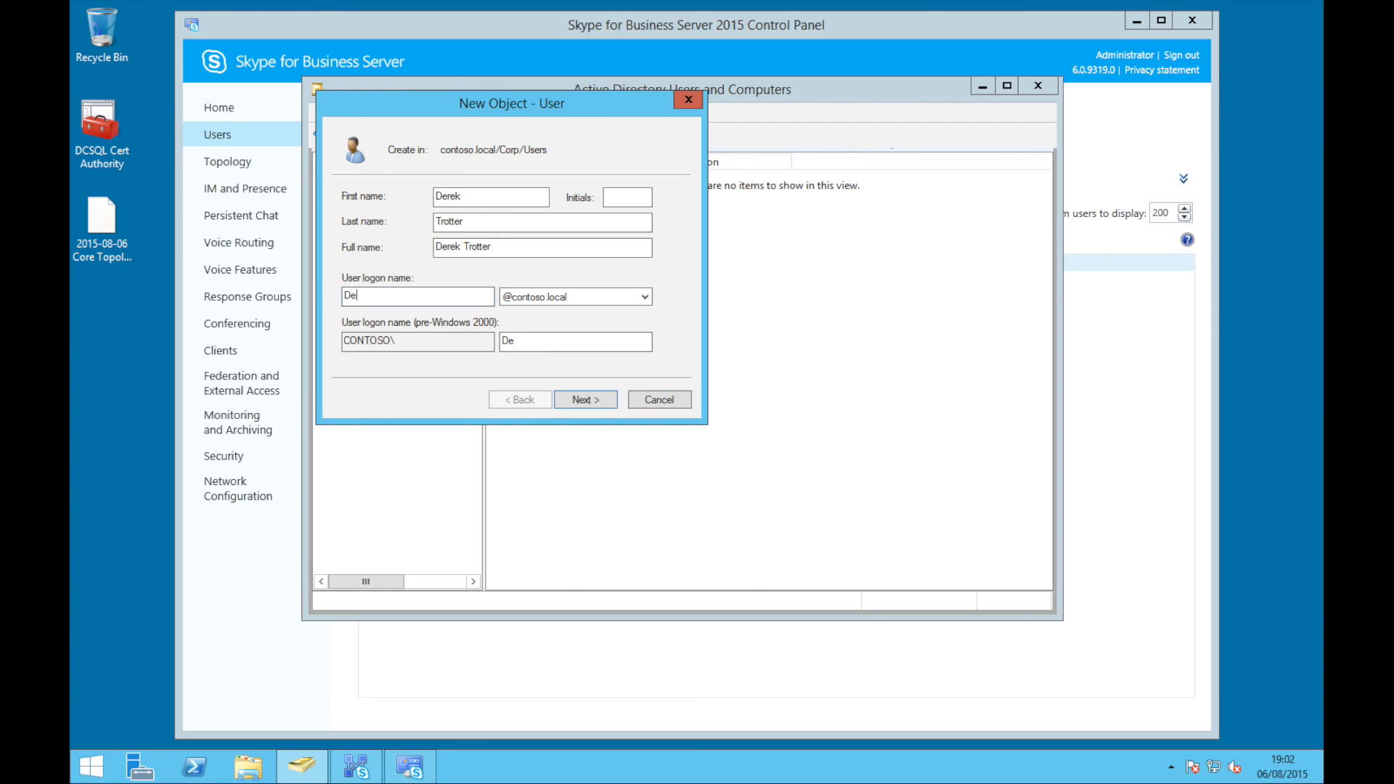
pyautogui.press('Tab')
# Give the new user a password that never expires and finish creating the account
pyautogui.press('Return')
pyautogui.write('Pass@wordPass@word')
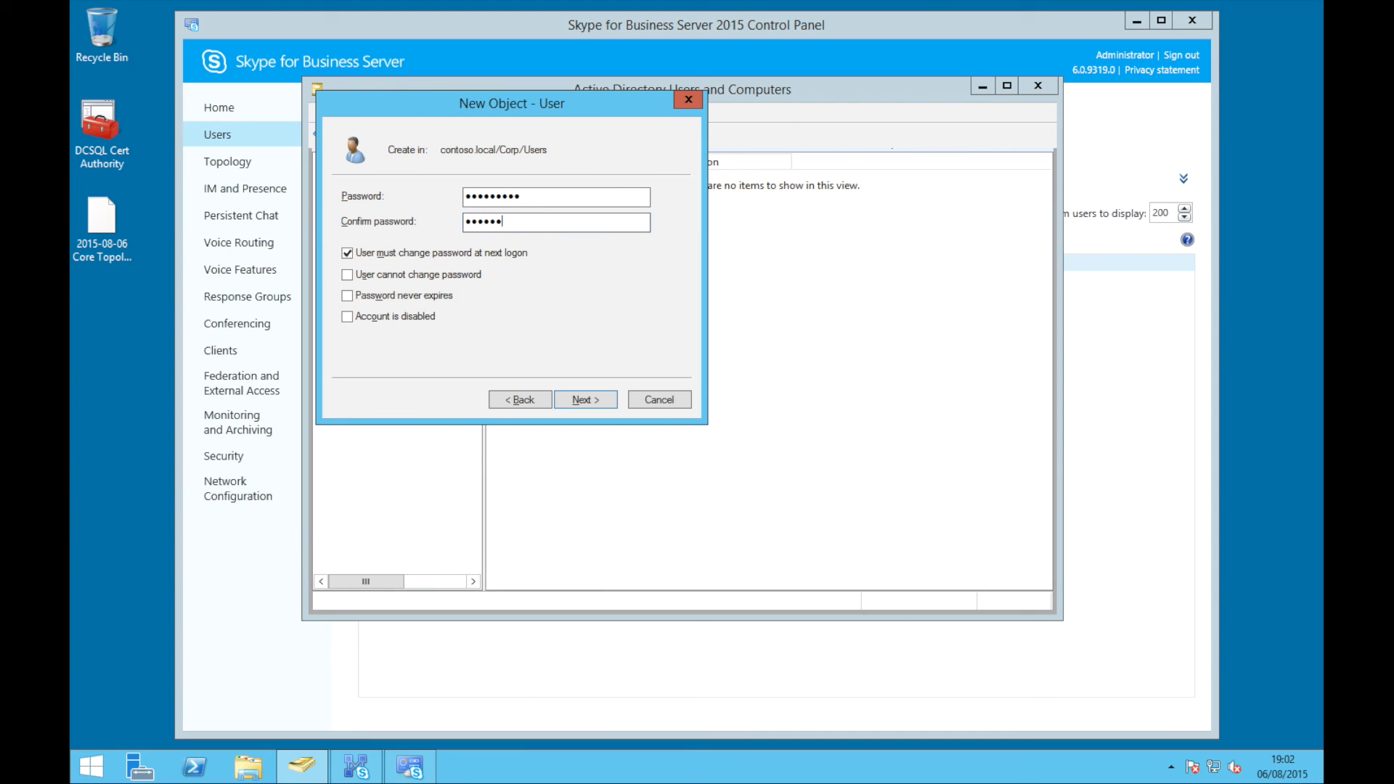
pyautogui.press('Tab')
pyautogui.press('space')
pyautogui.press('Tab')
pyautogui.press('Tab')
pyautogui.press('Return')
pyautogui.press('Return')
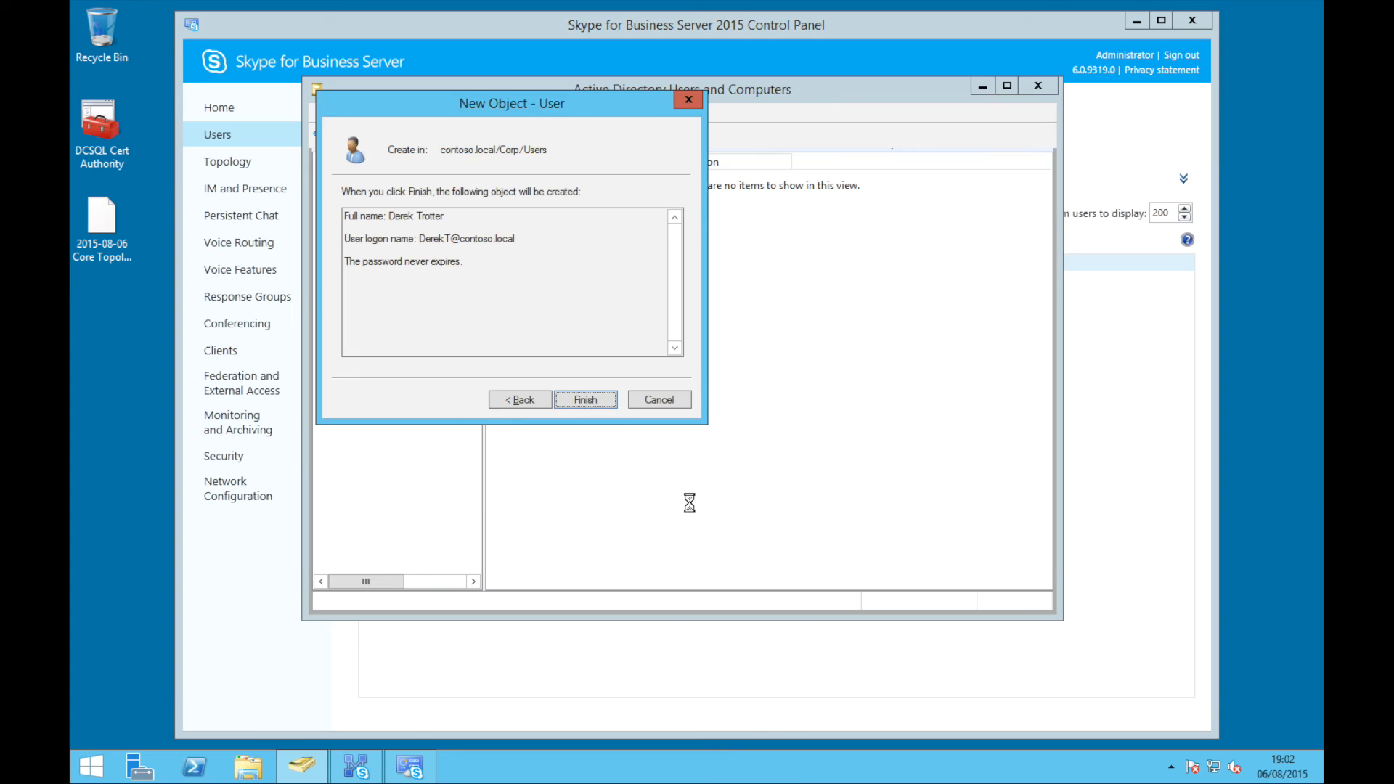
pyautogui.click(540, 179)
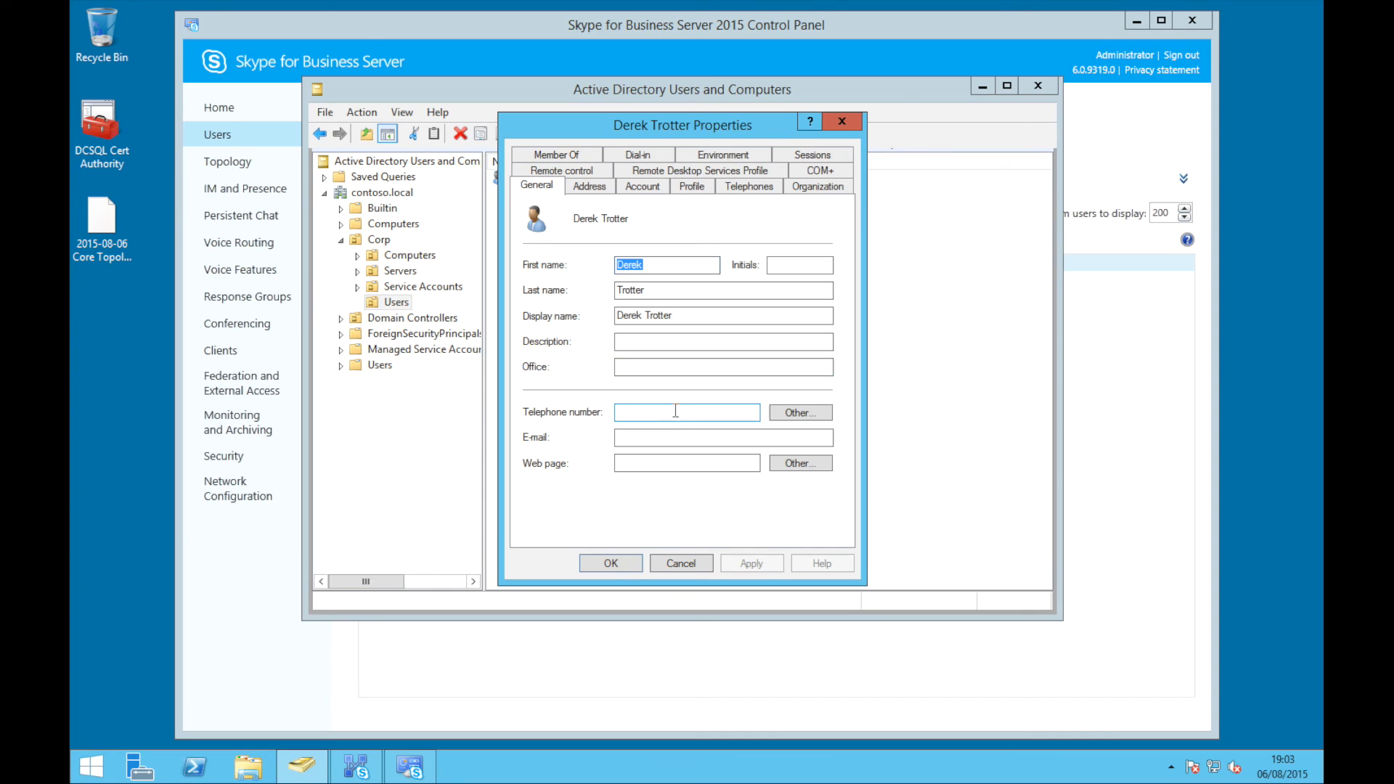
# Fill in the user's e-mail address and telephone number in Properties and save them
pyautogui.click(660, 433)
pyautogui.write('der')
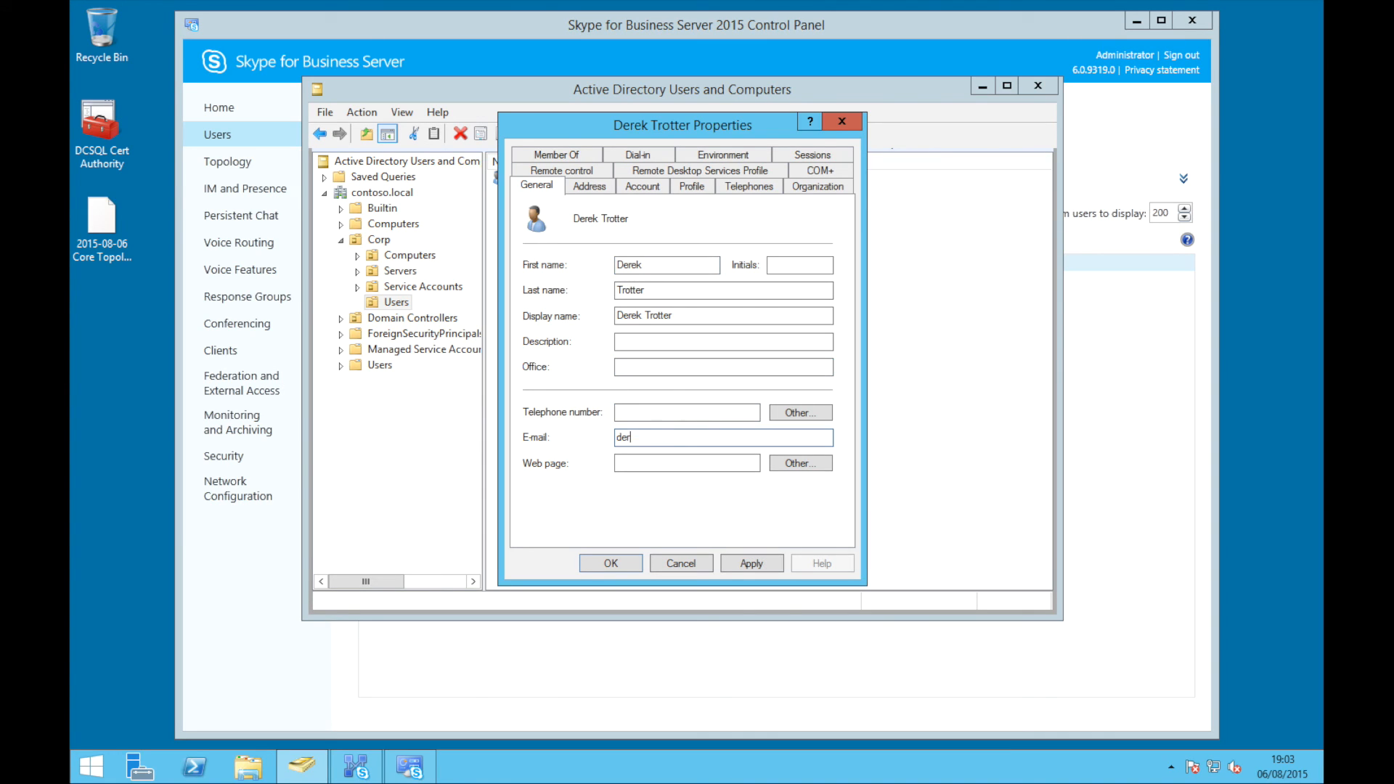
pyautogui.write('ek.trotter@contoso.com')
pyautogui.click(652, 413)
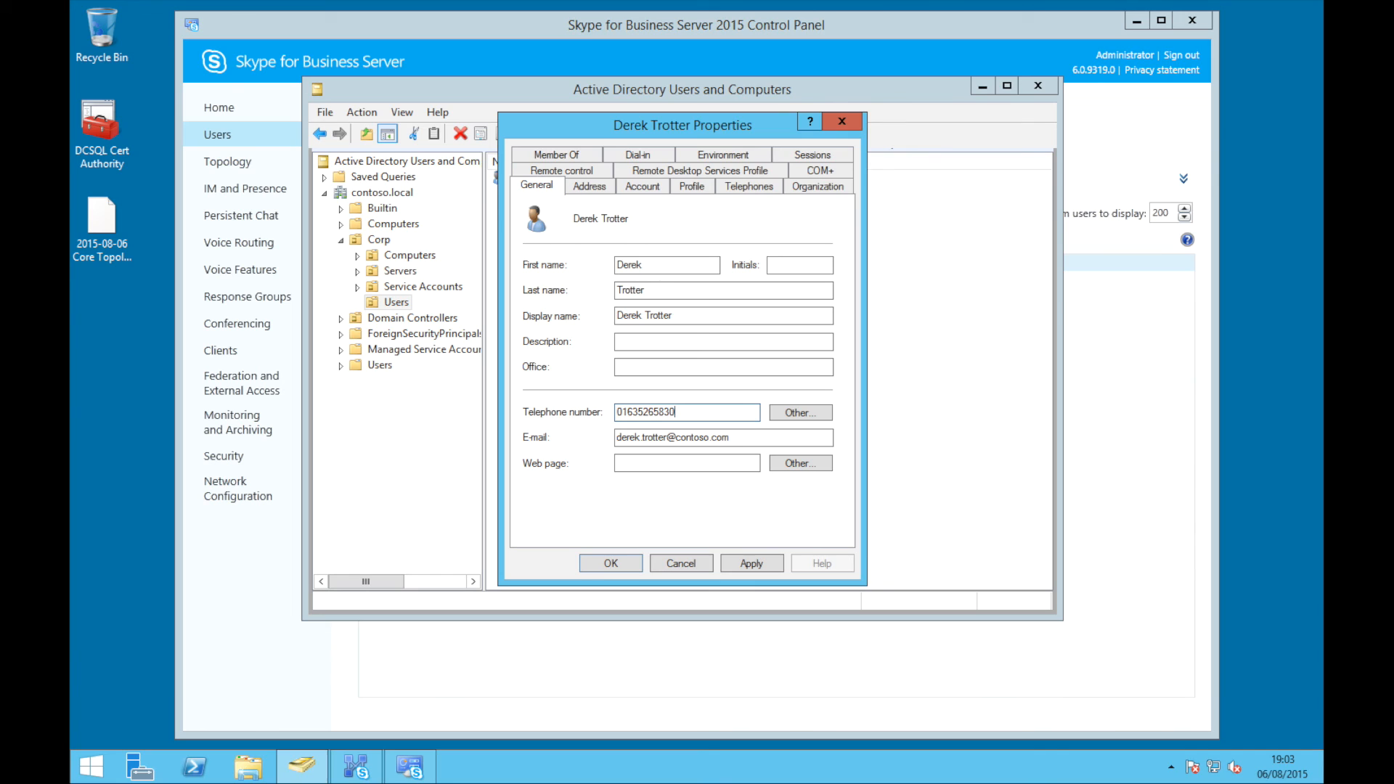
pyautogui.click(624, 563)
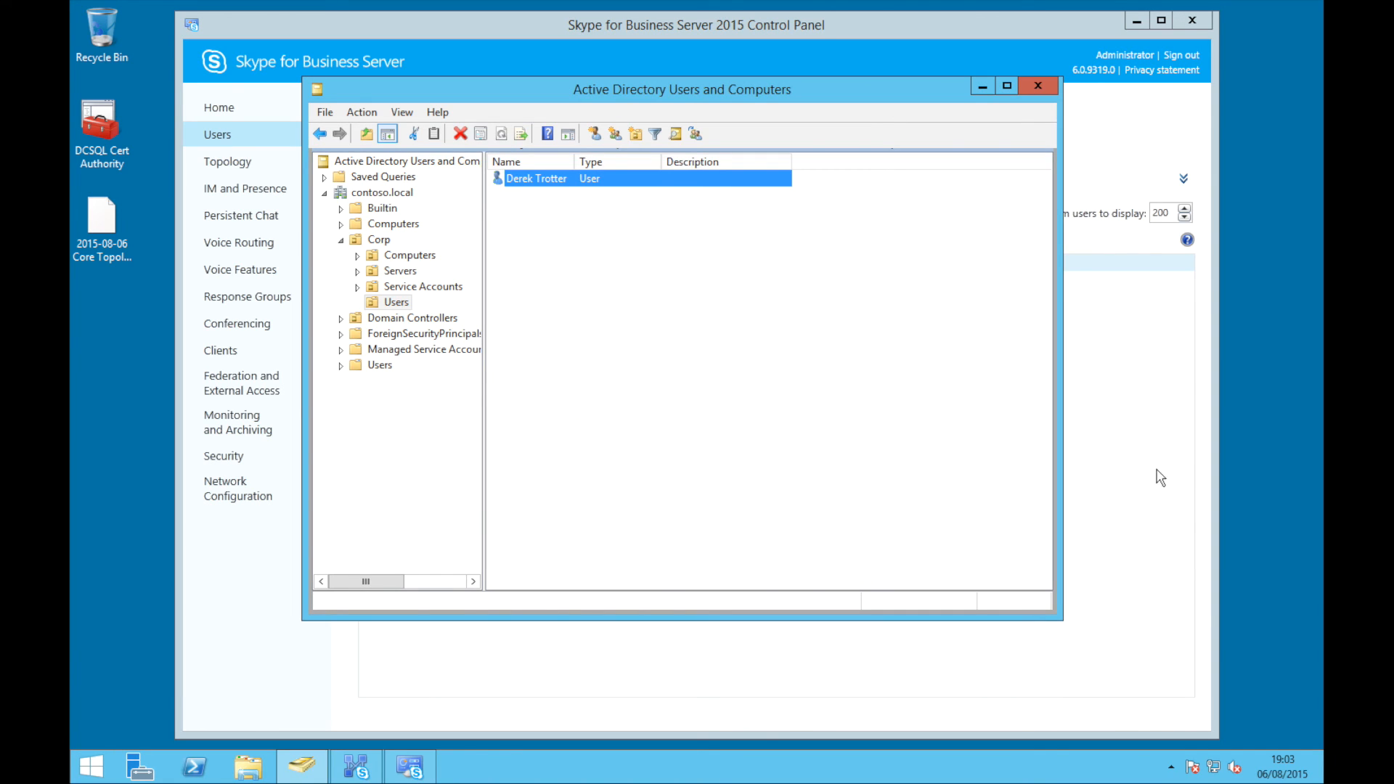
pyautogui.click(1154, 472)
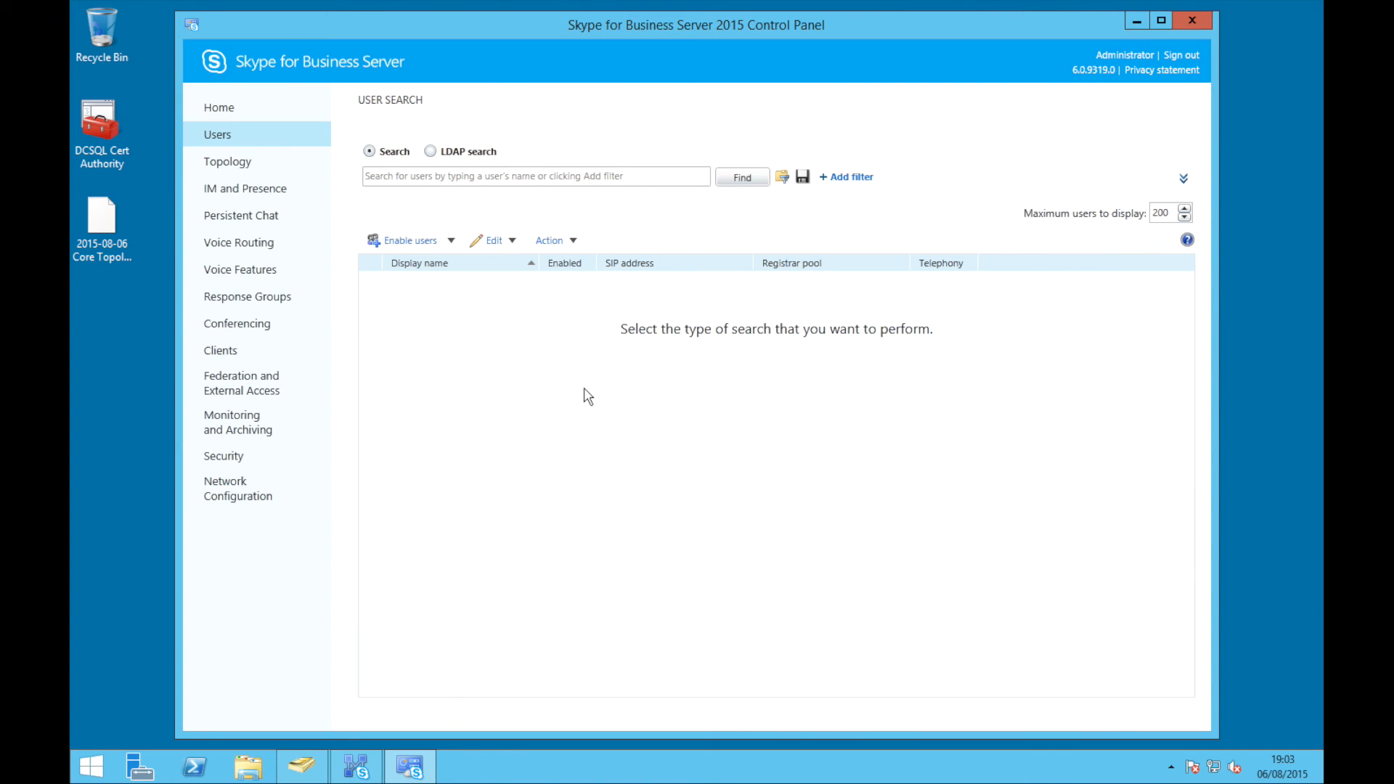
# Find the new user in Active Directory and add them to the Enable users list
pyautogui.click(387, 240)
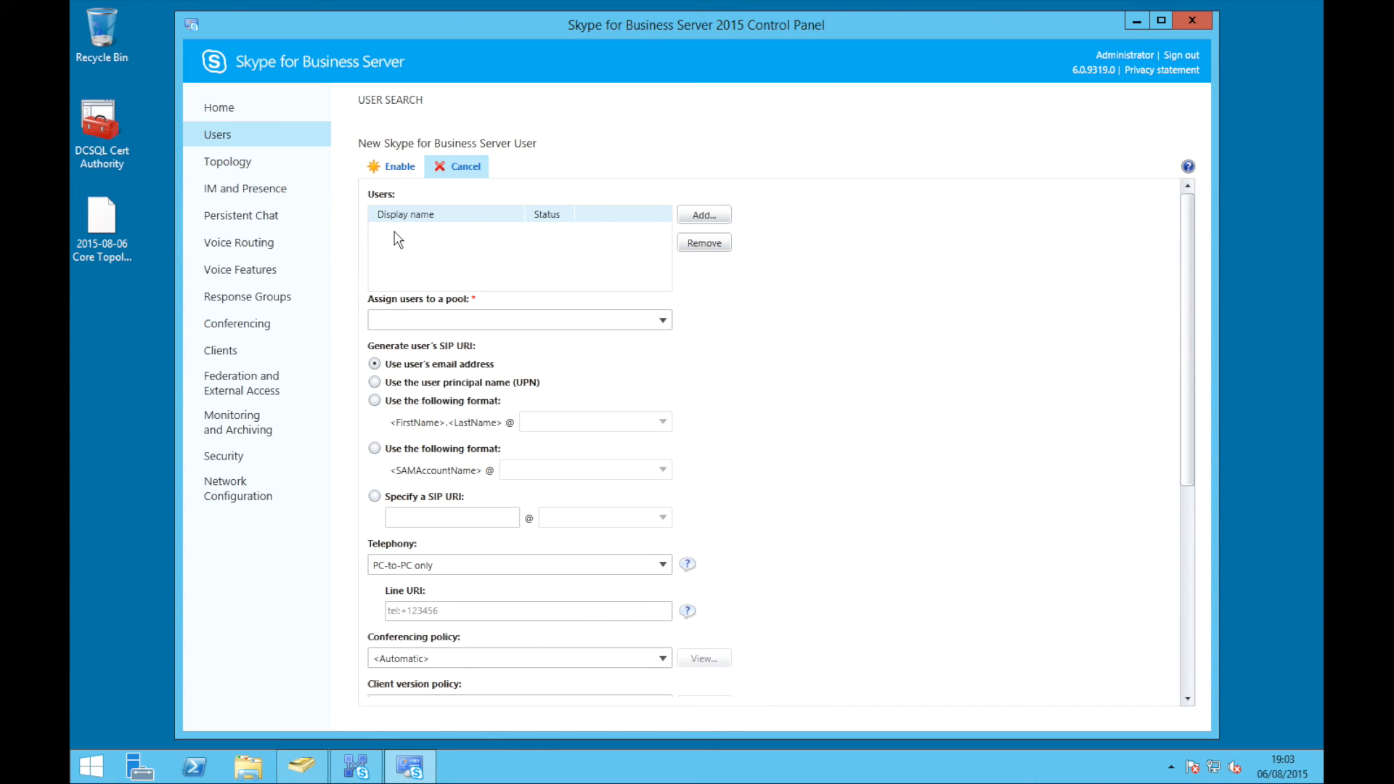
pyautogui.click(691, 222)
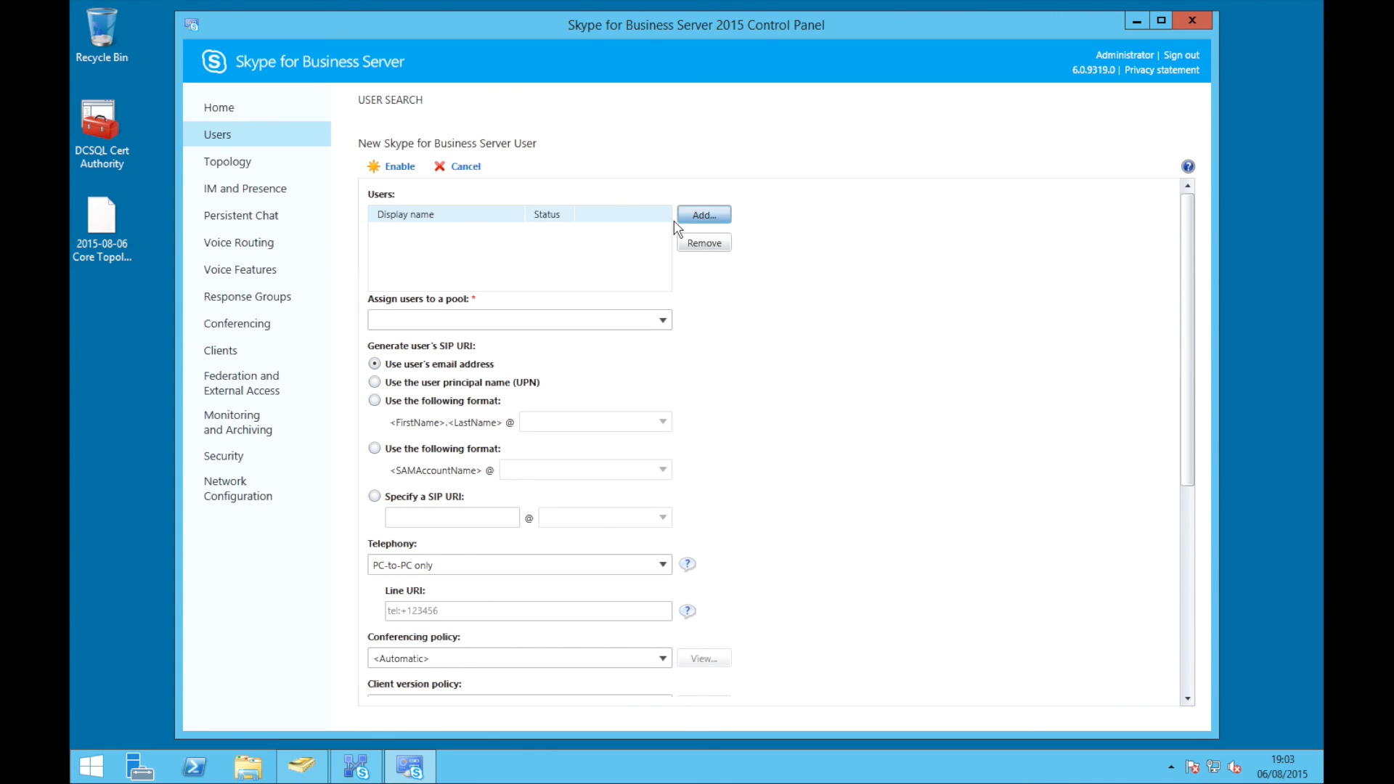
pyautogui.click(584, 262)
pyautogui.write('derek')
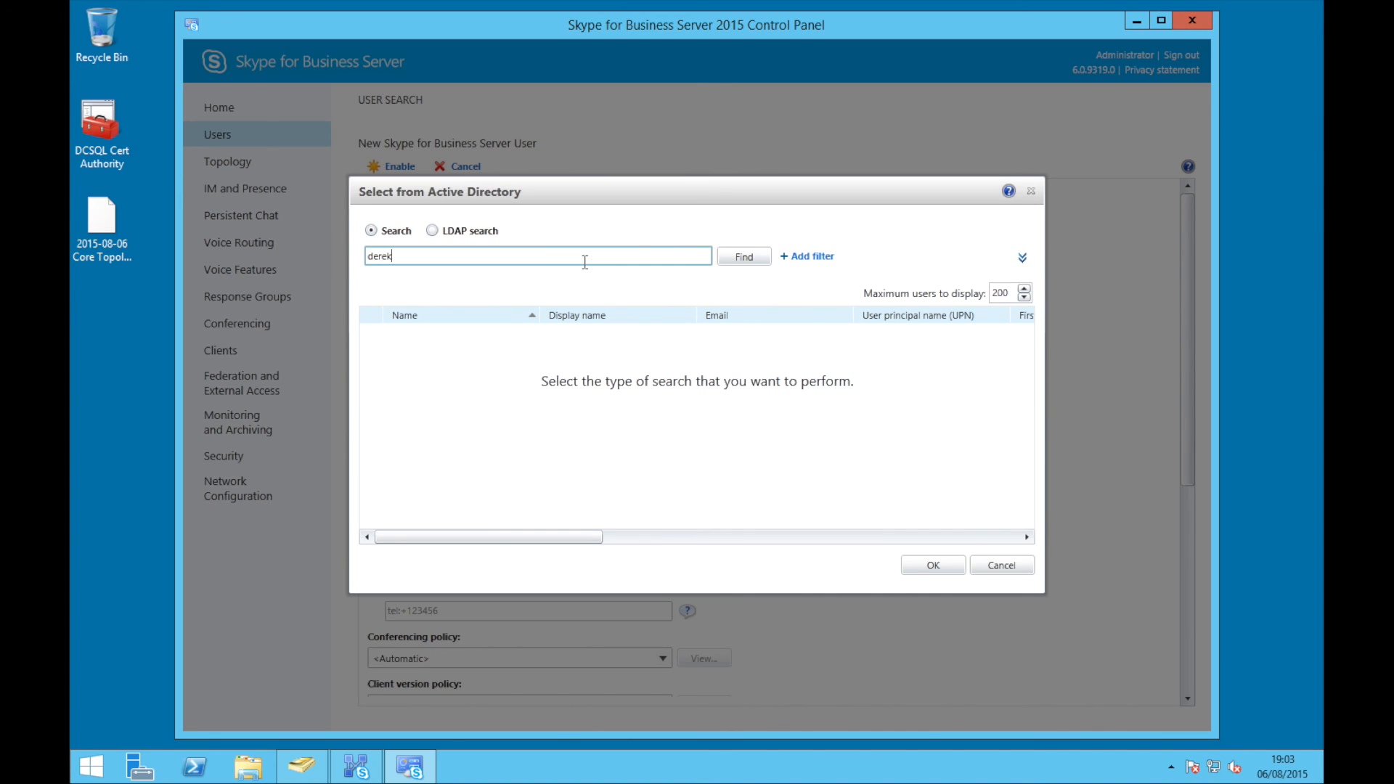
pyautogui.press('Return')
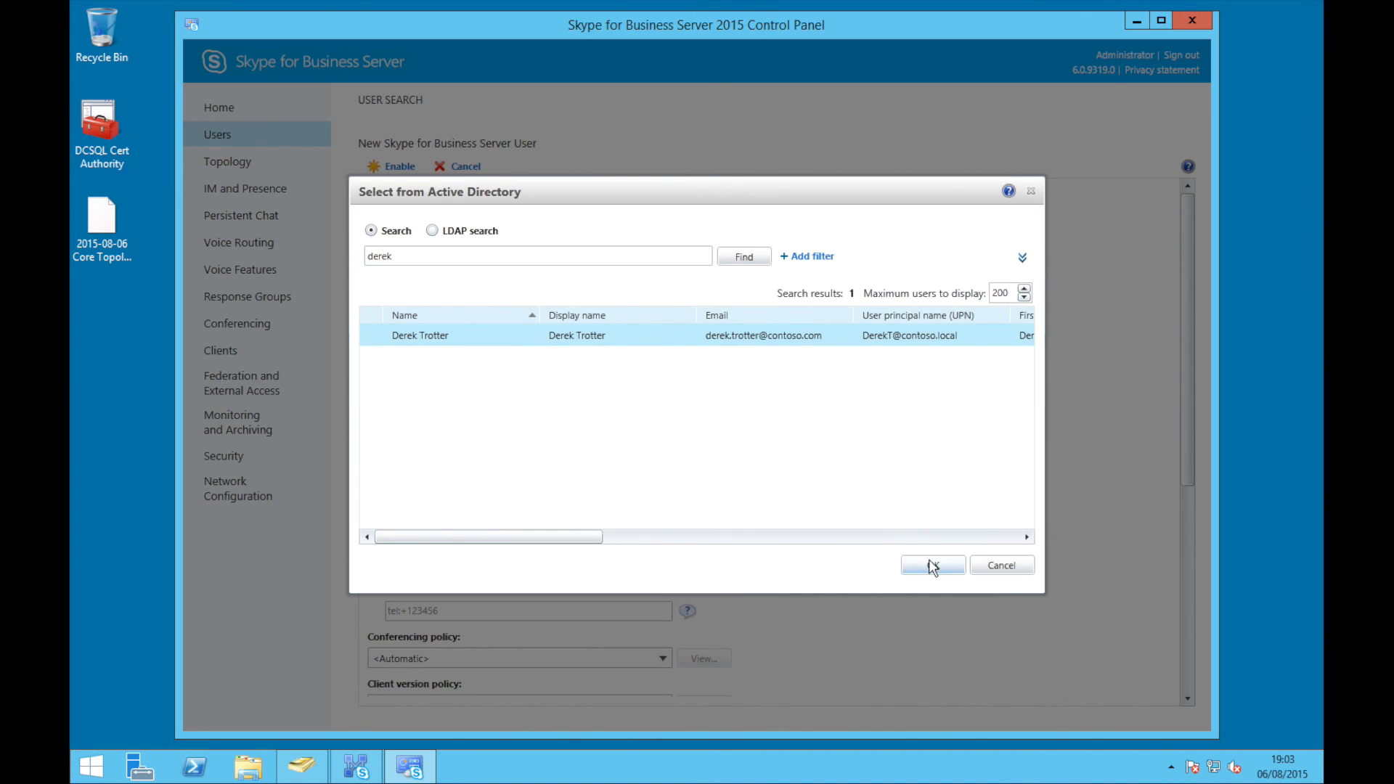
pyautogui.click(931, 562)
# Assign the user to the stdfe.contoso.local registrar pool and enable them
pyautogui.click(662, 320)
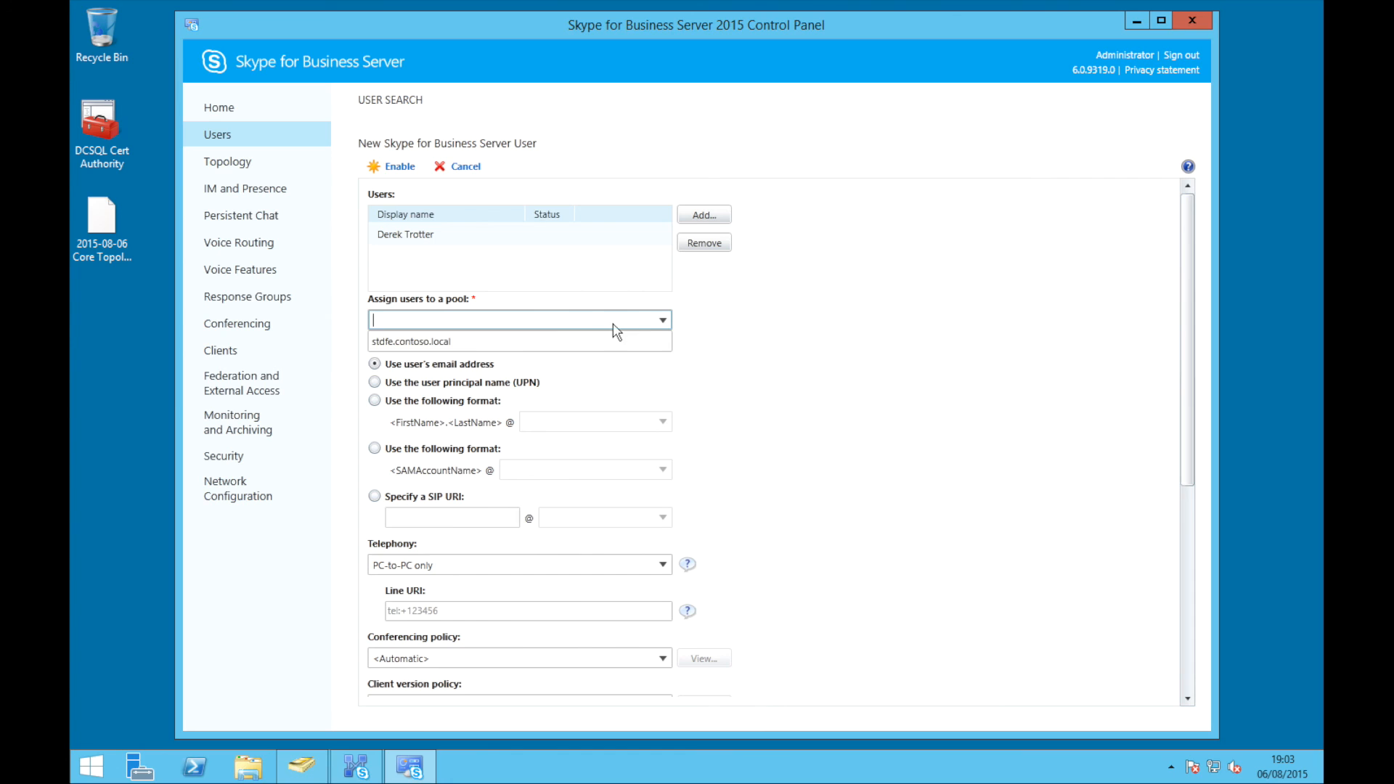
pyautogui.click(448, 342)
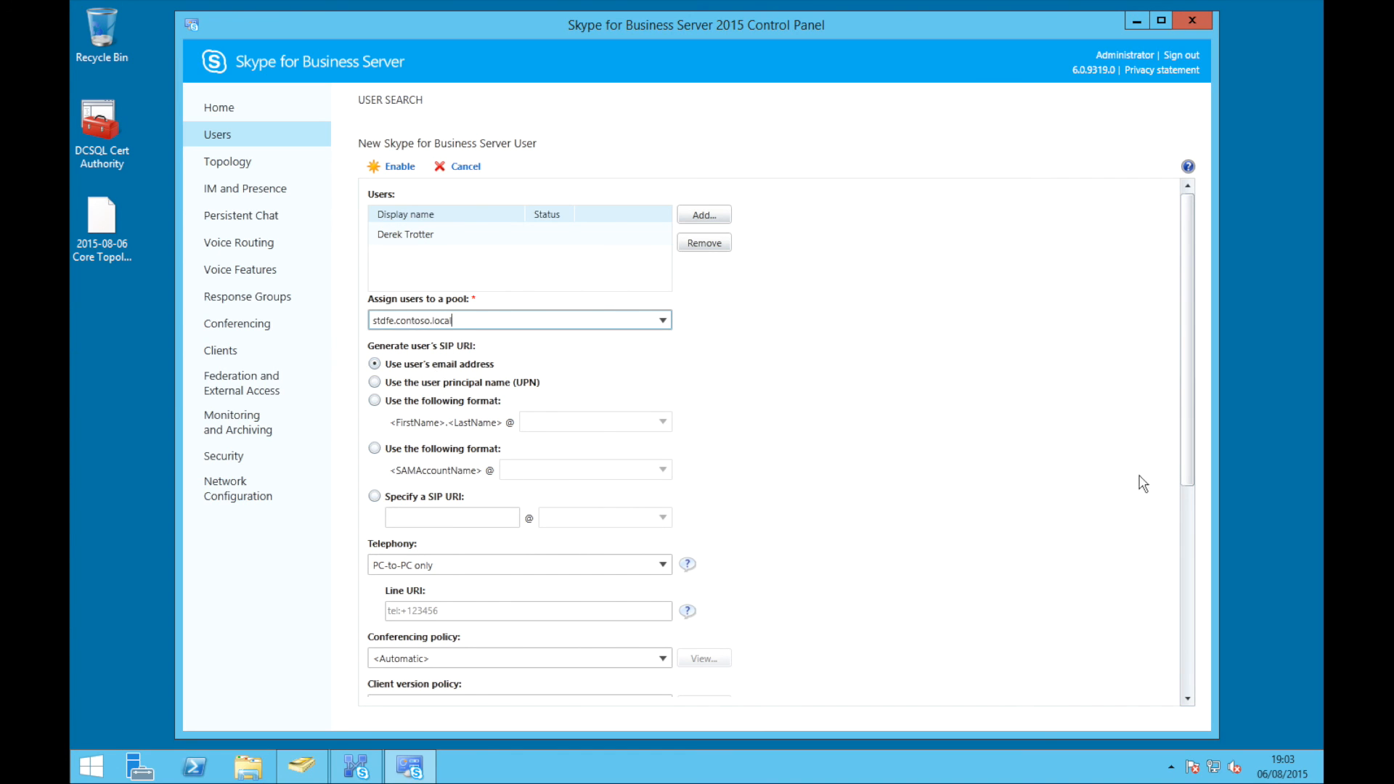
pyautogui.moveTo(1183, 476); pyautogui.dragTo(1197, 686)
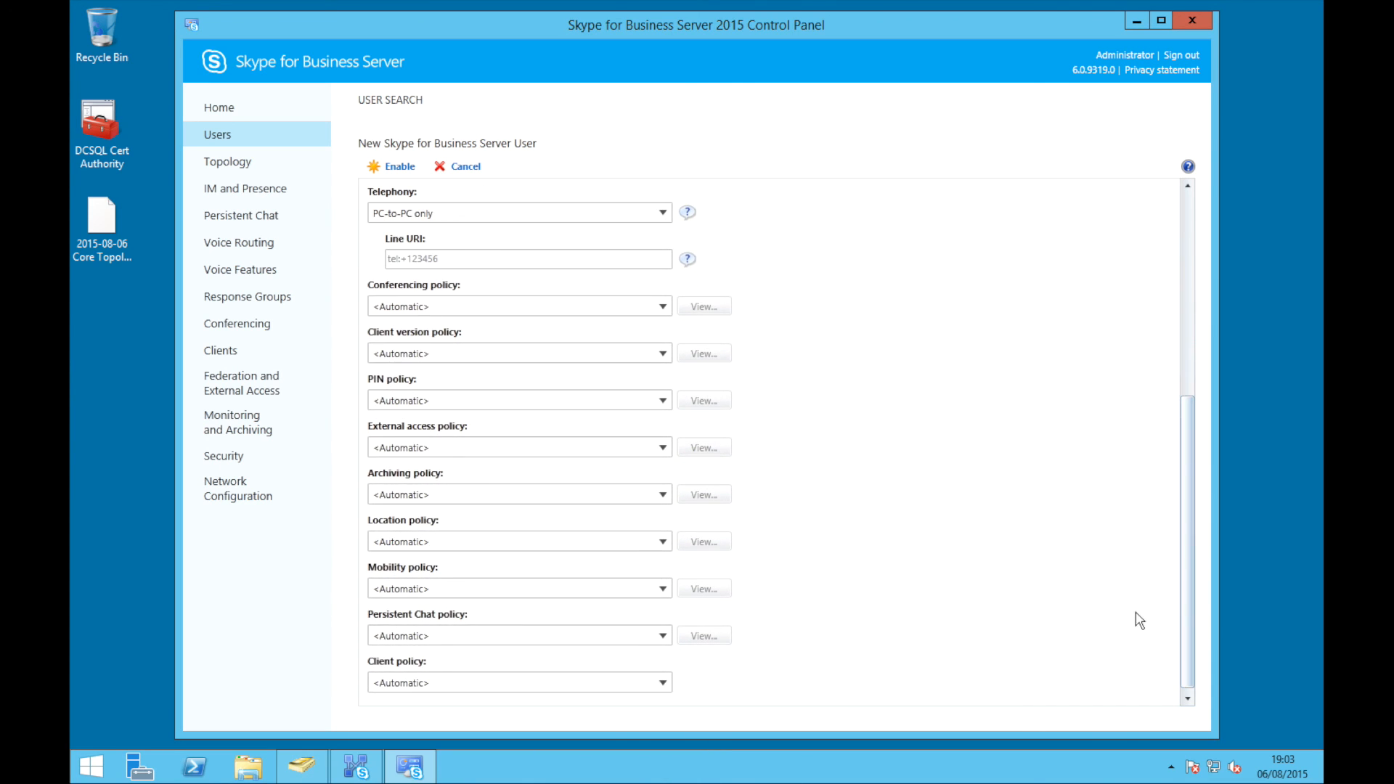
pyautogui.moveTo(1187, 508); pyautogui.dragTo(1189, 271)
pyautogui.click(393, 167)
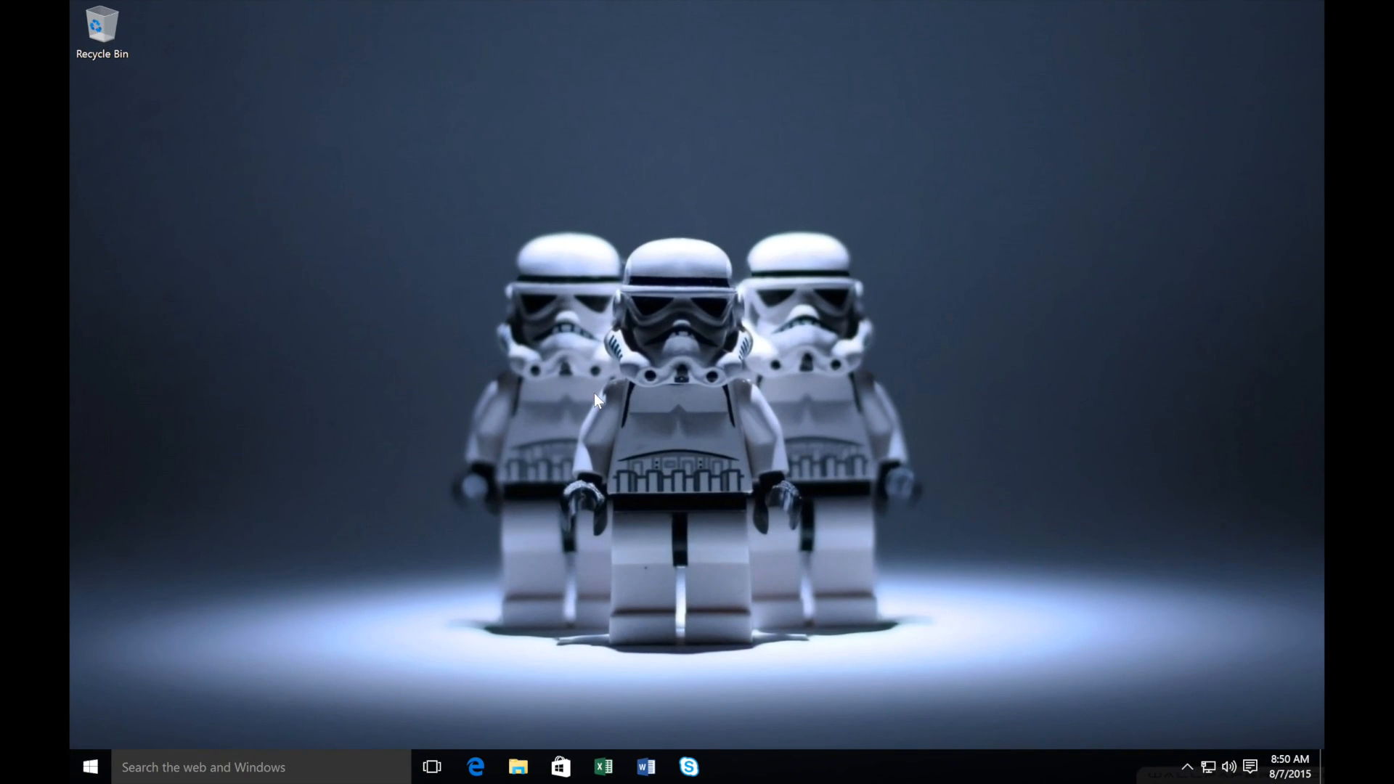
# Dismiss the Windows security screen and close the Office activation prompt
pyautogui.hotkey('ctrl', 'alt', 'Delete')
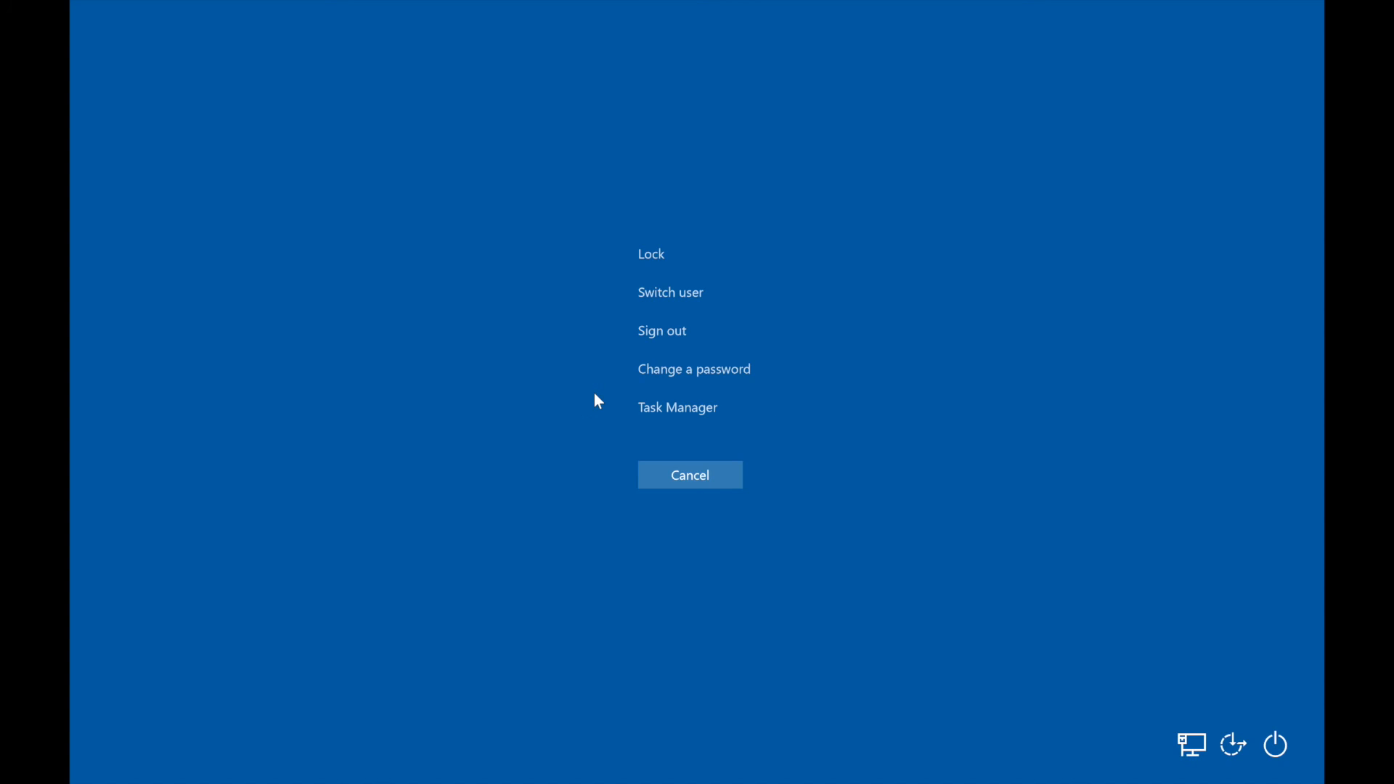
pyautogui.press('Escape')
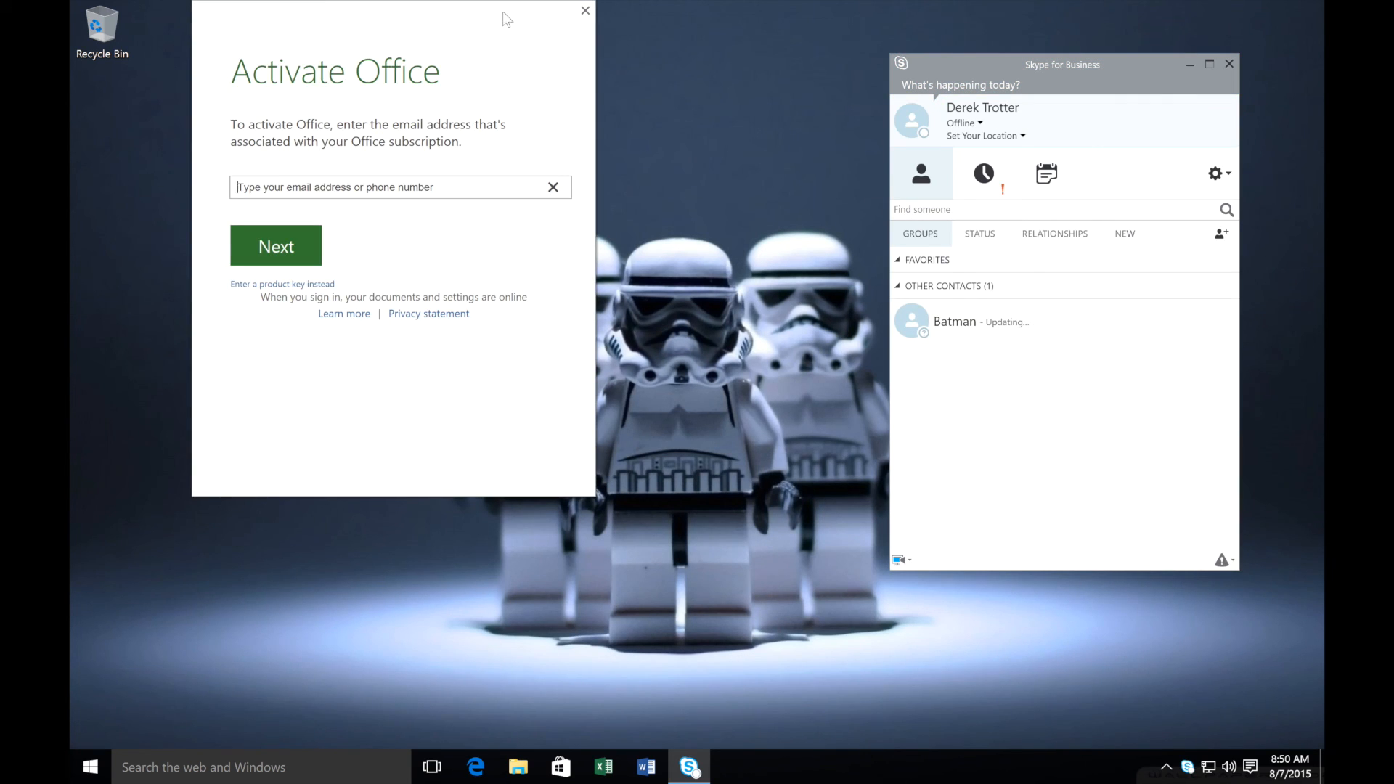
pyautogui.moveTo(507, 15); pyautogui.dragTo(517, 91)
pyautogui.click(596, 89)
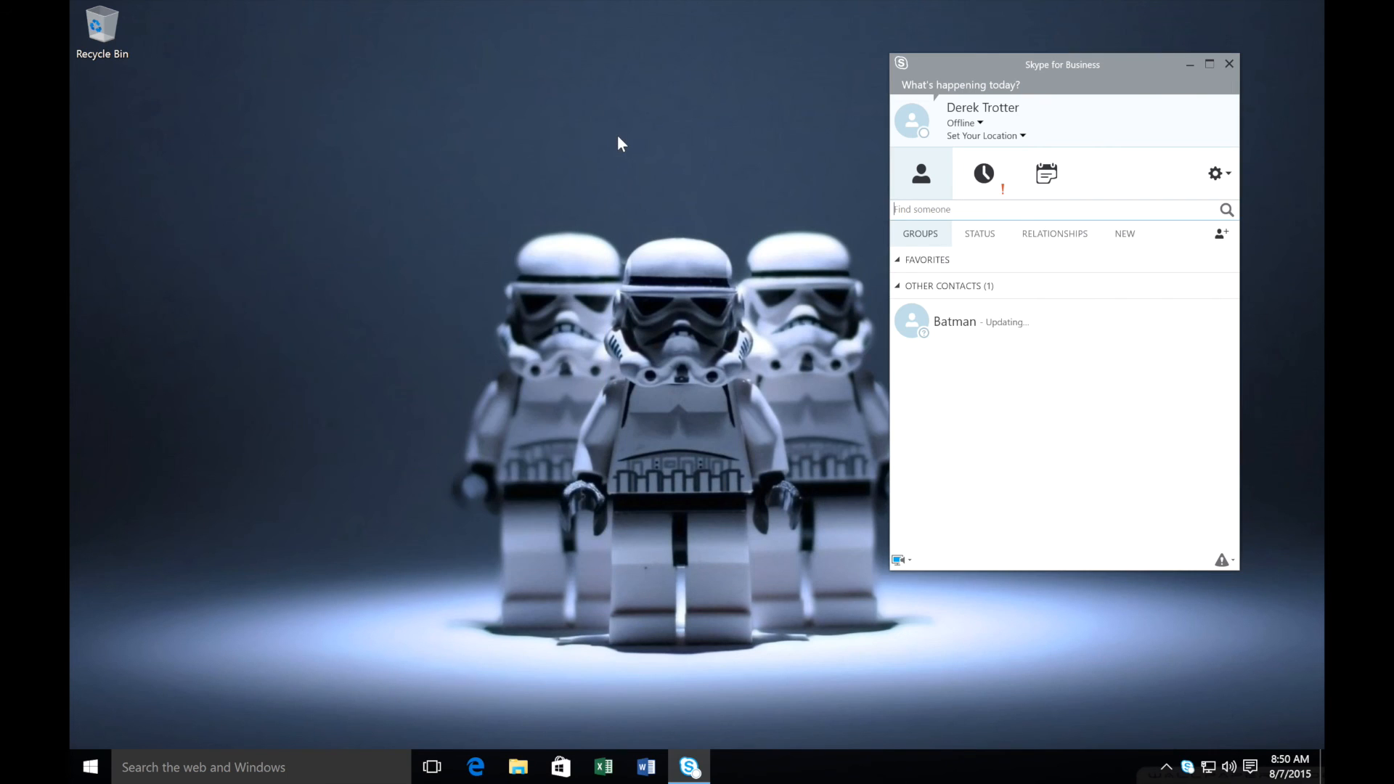
pyautogui.moveTo(1013, 62); pyautogui.dragTo(927, 62)
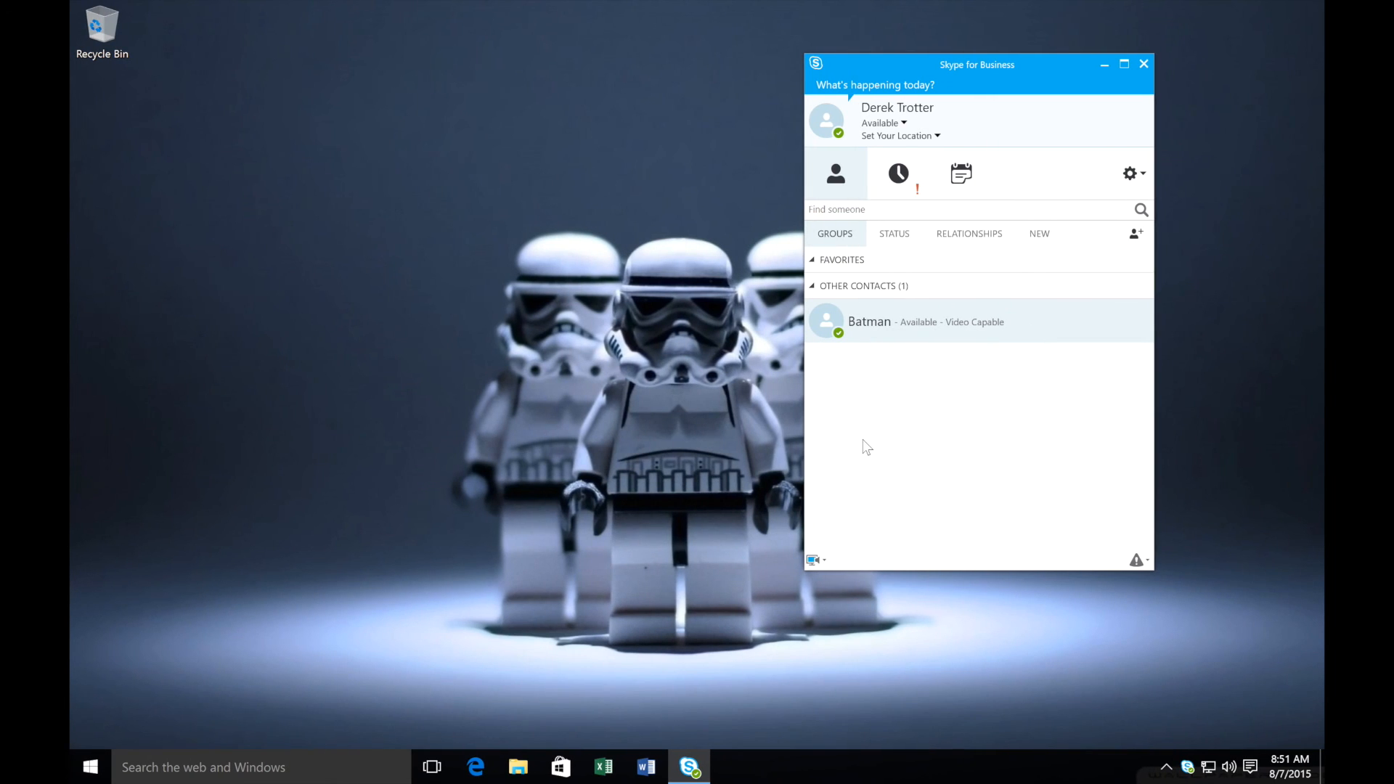
# Open a conversation with the contact and present the whole desktop, acknowledging the sharing notice
pyautogui.doubleClick(864, 330)
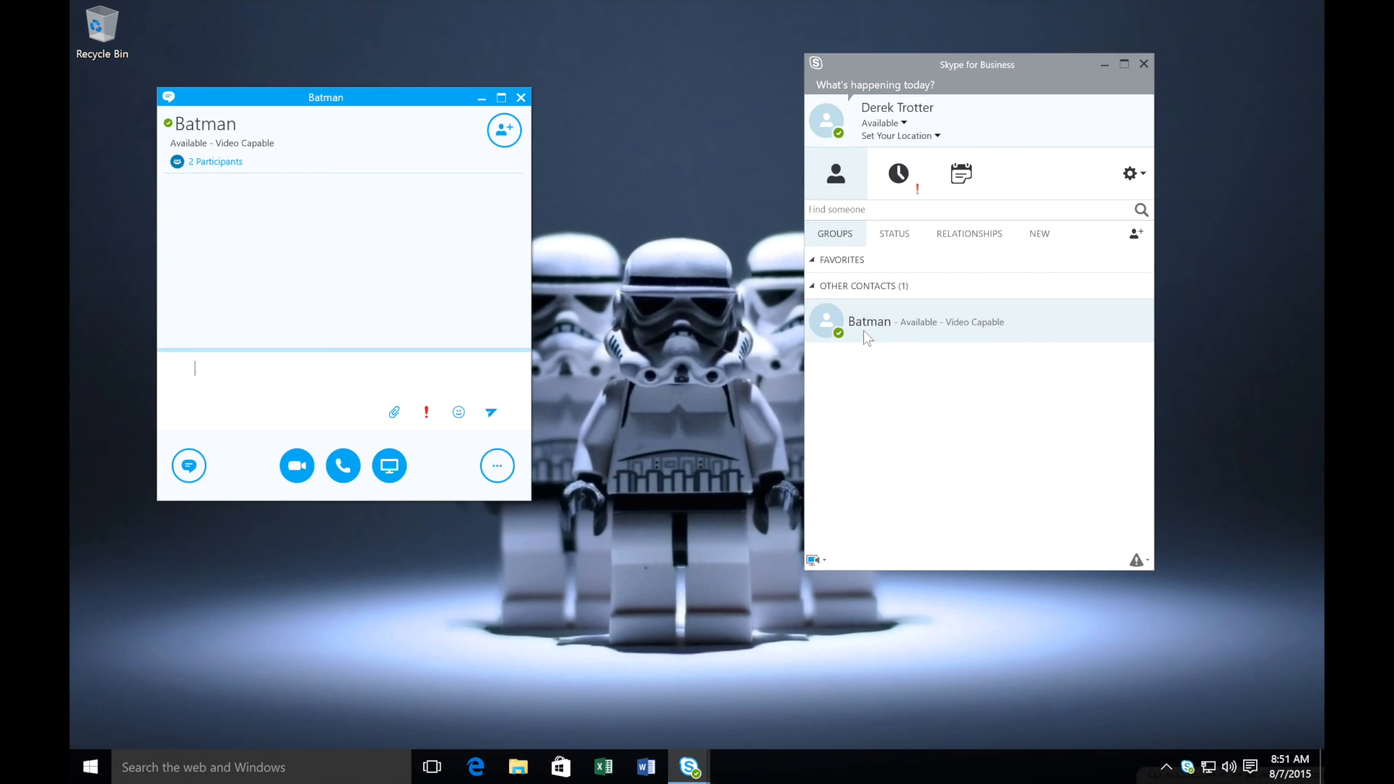
pyautogui.click(405, 469)
pyautogui.click(377, 244)
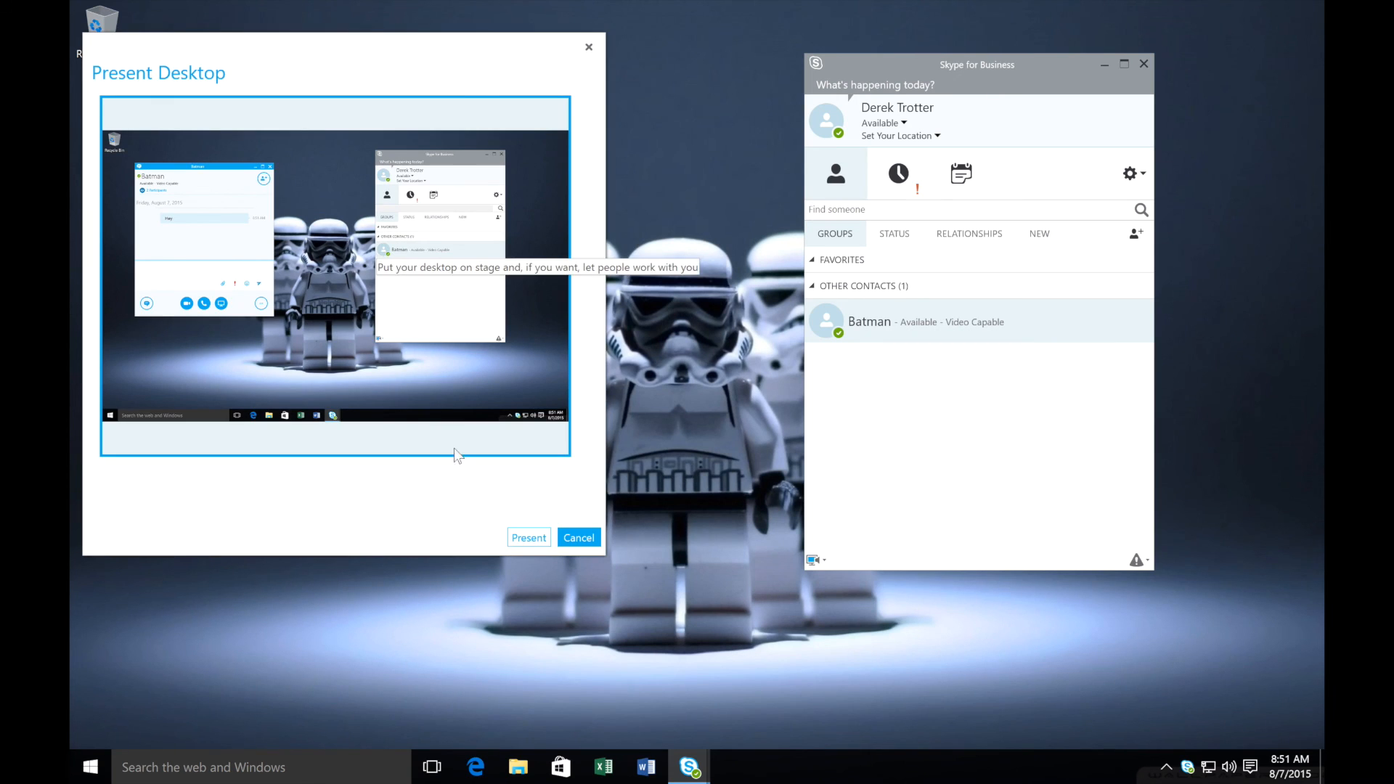
pyautogui.click(529, 537)
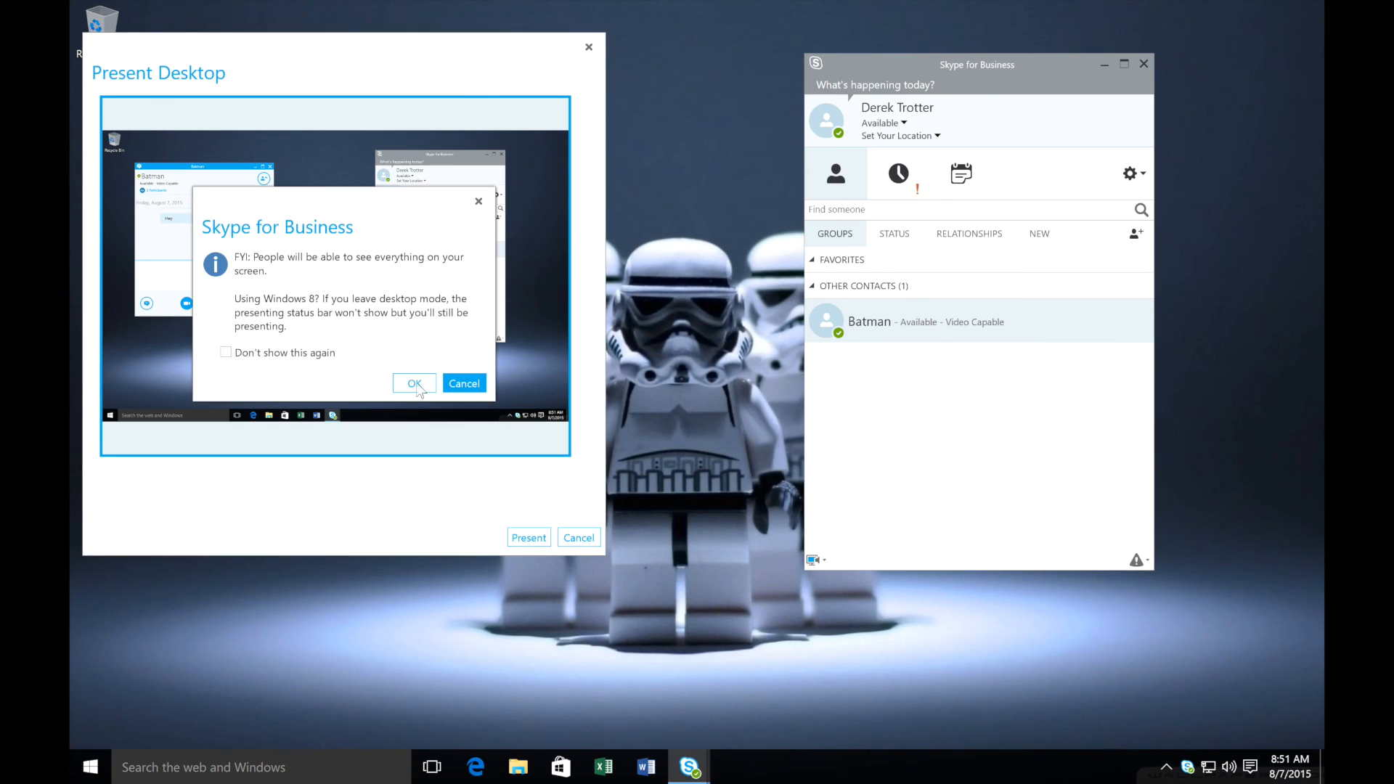
pyautogui.click(414, 383)
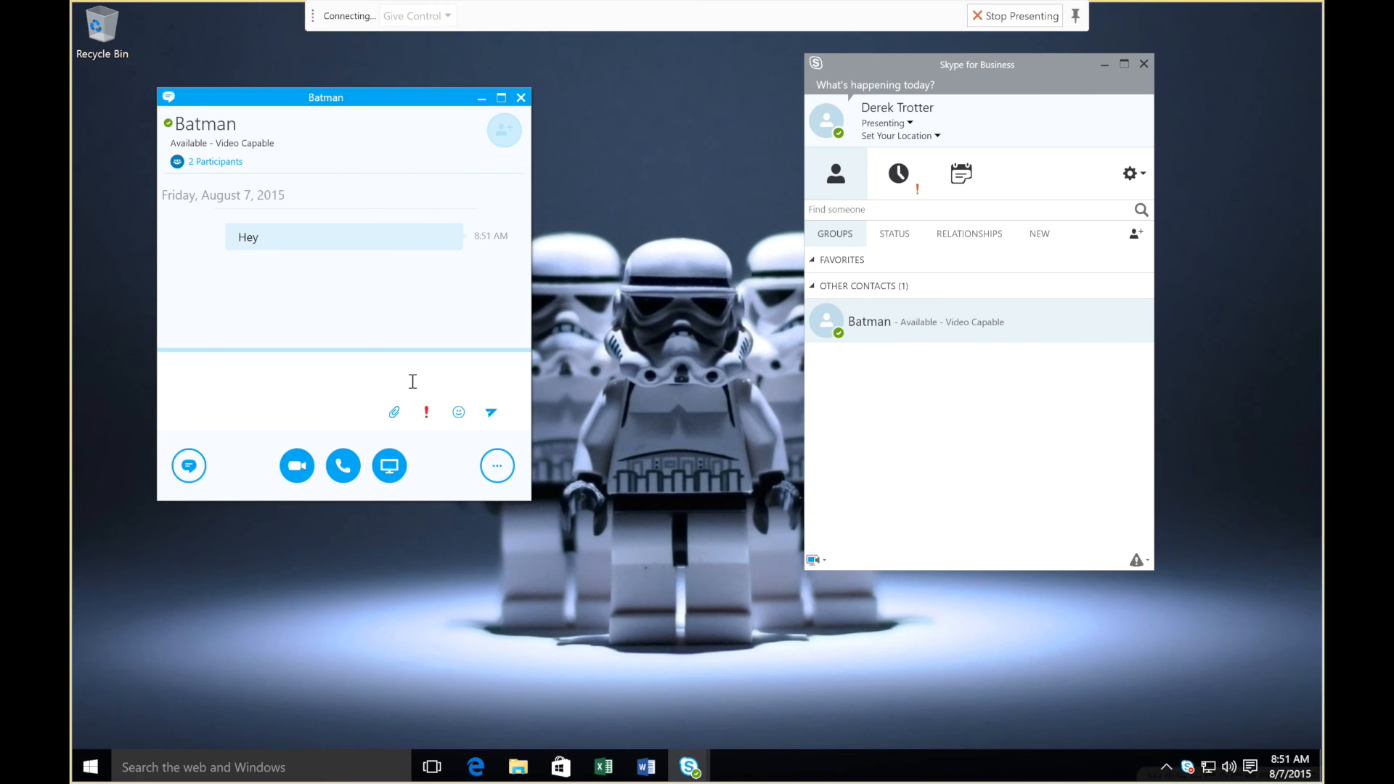
pyautogui.click(627, 377)
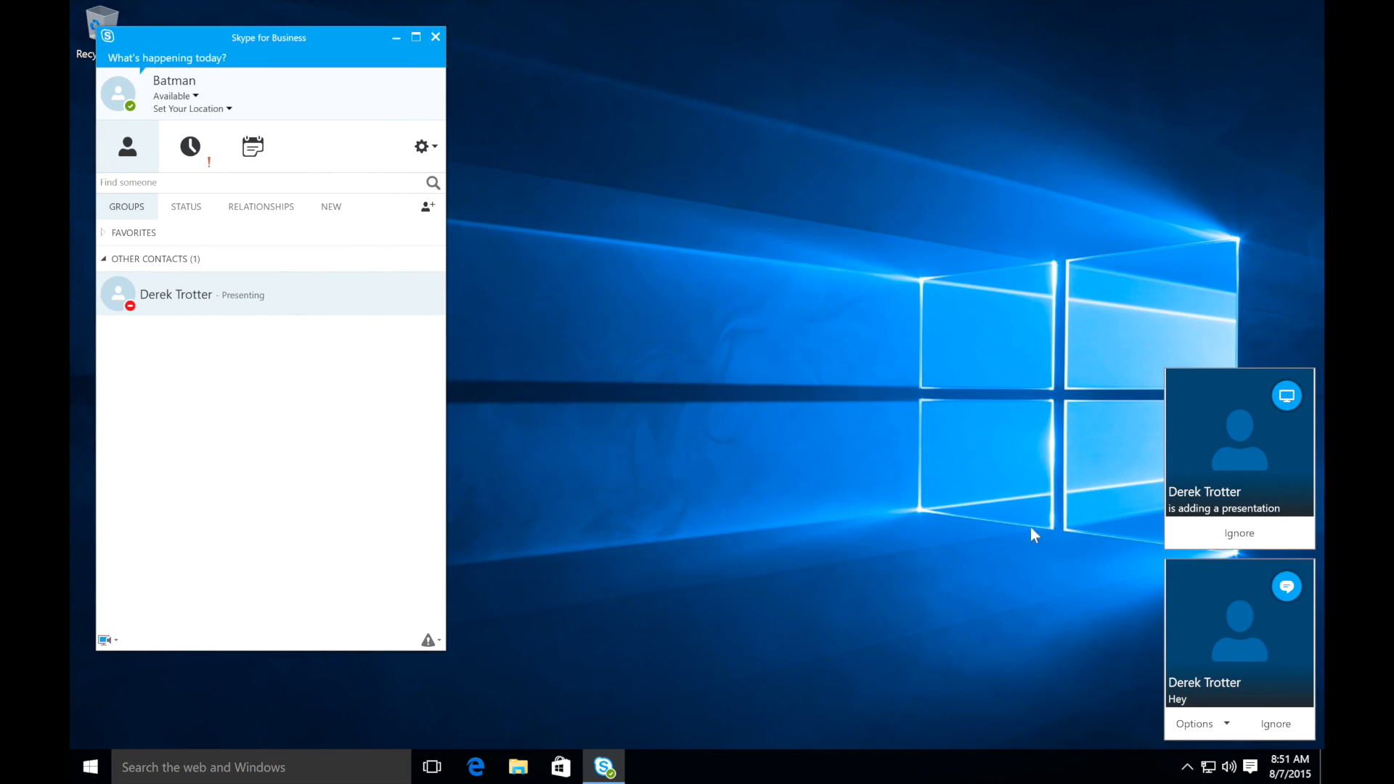
# Open the incoming conversation from the notification and accept the meeting content
pyautogui.click(1205, 485)
pyautogui.click(280, 390)
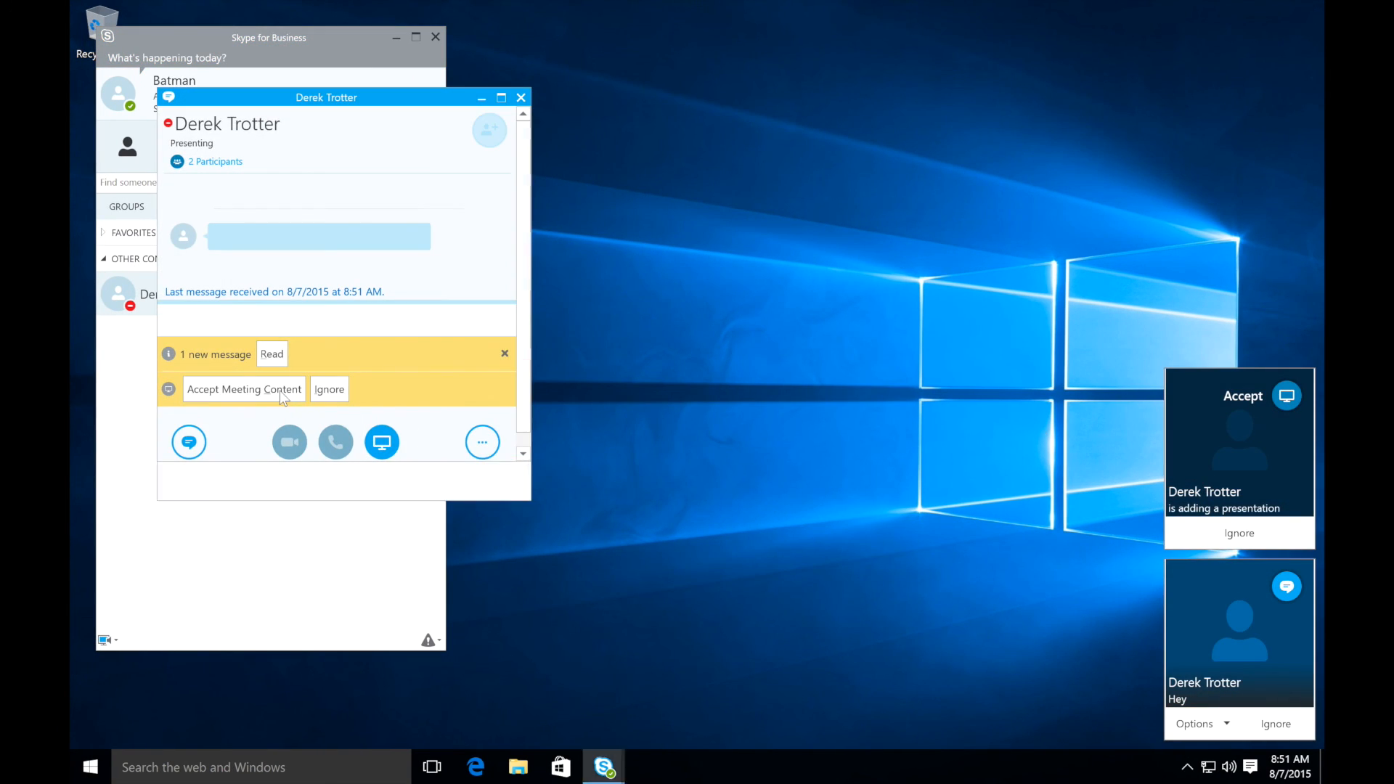
pyautogui.click(278, 421)
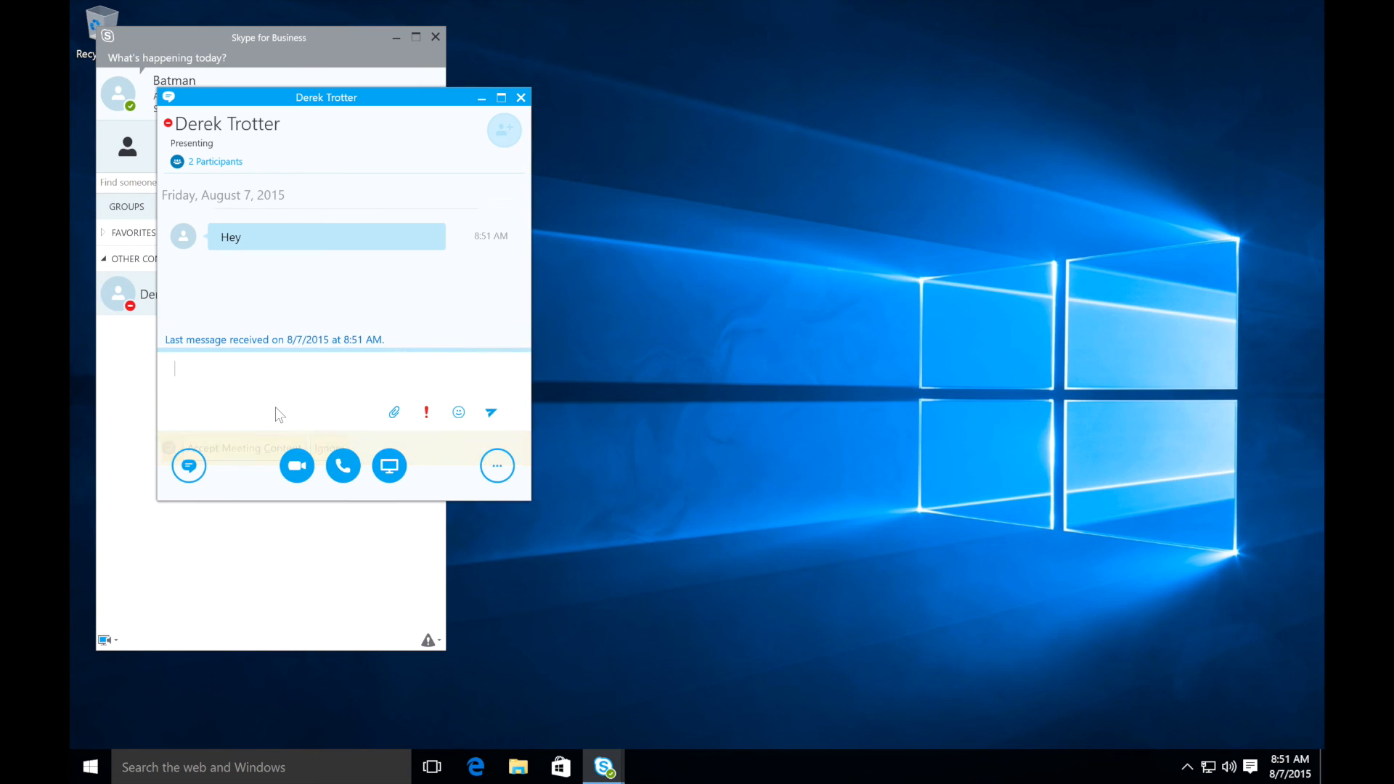